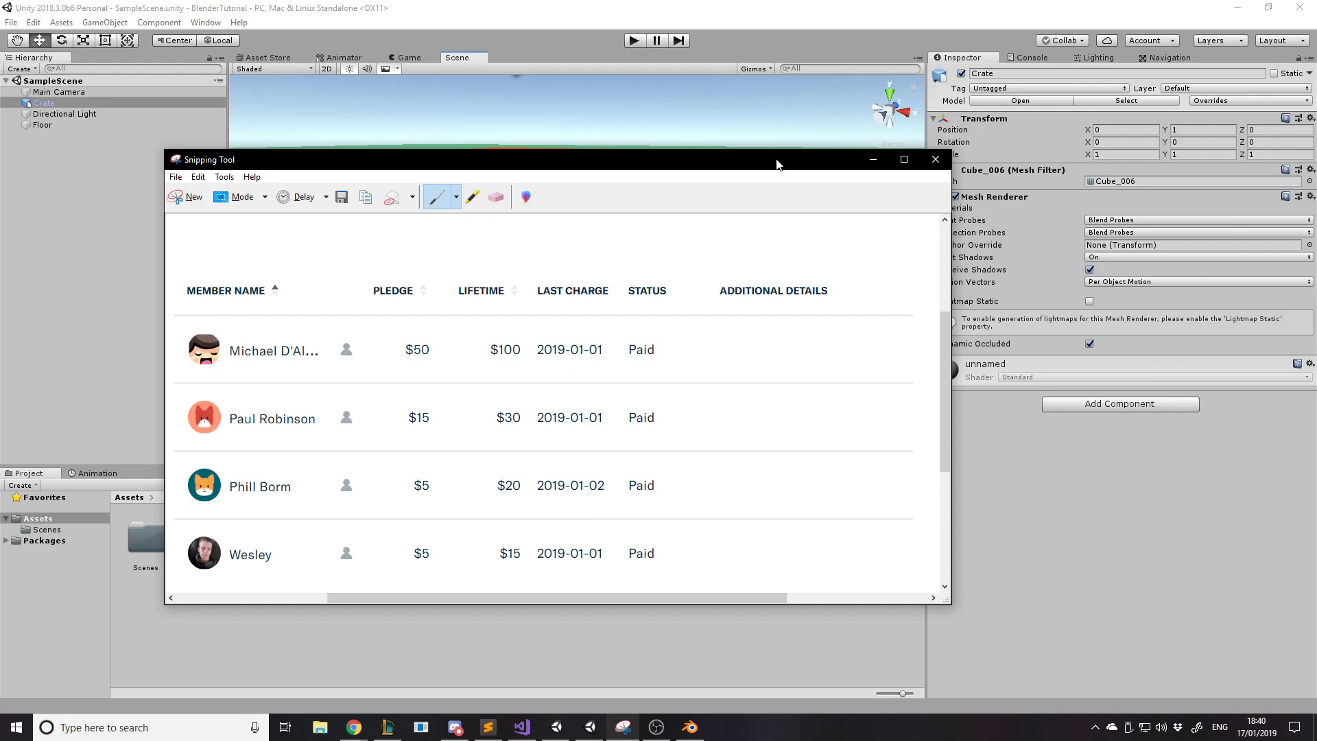
Close the Snipping Tool without saving the snip.
click(935, 159)
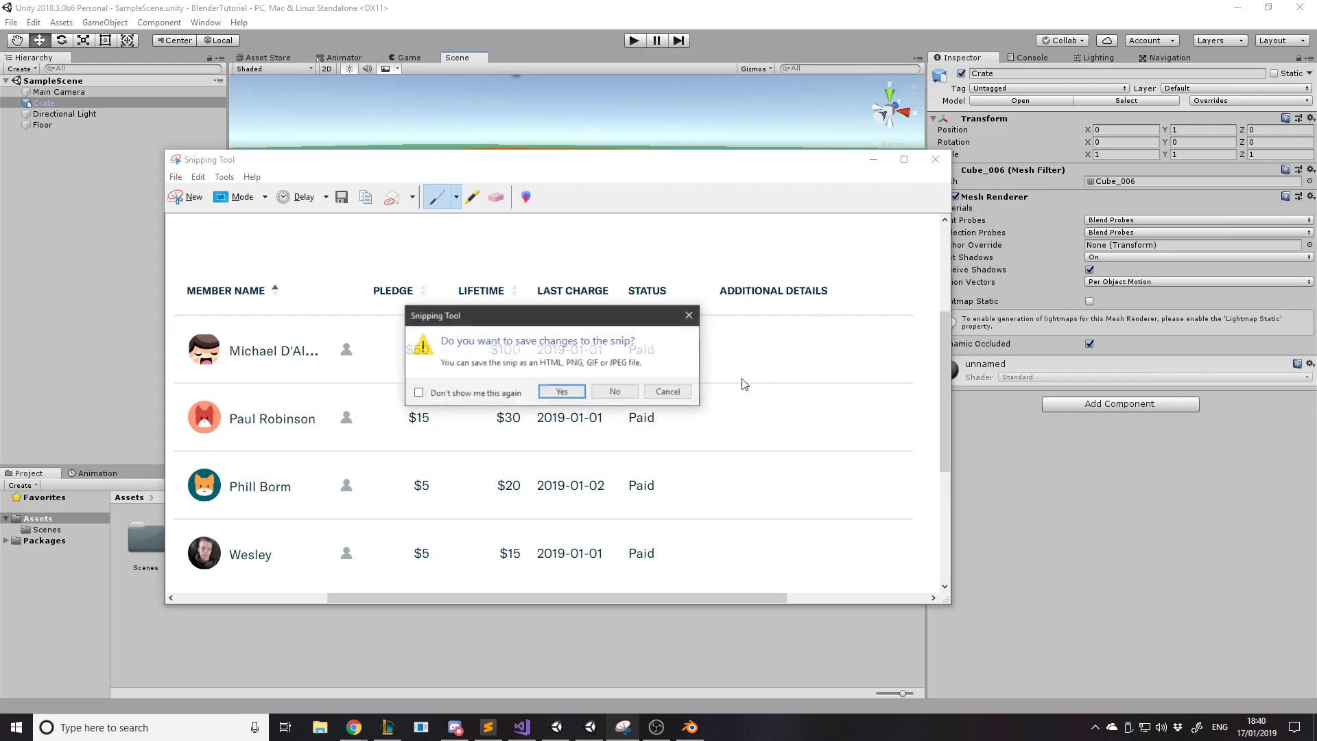
click(618, 392)
Examine the crate from several sides and expand its unnamed material to view the settings.
right_drag(711, 178, 694, 164)
key(w)
key(s)
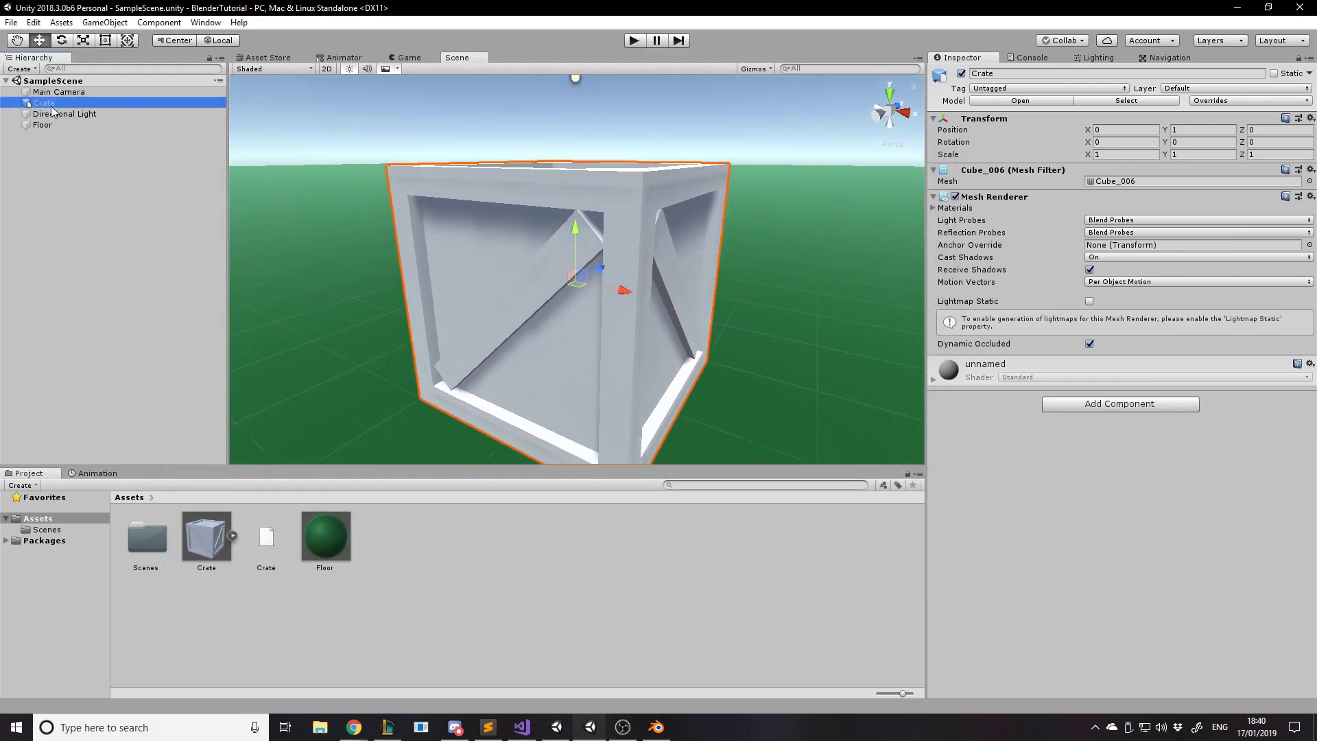
key(d)
mouse_move(723, 335)
right_down()
mouse_move(553, 309)
mouse_move(737, 345)
right_up()
key(a)
click(953, 376)
click(954, 376)
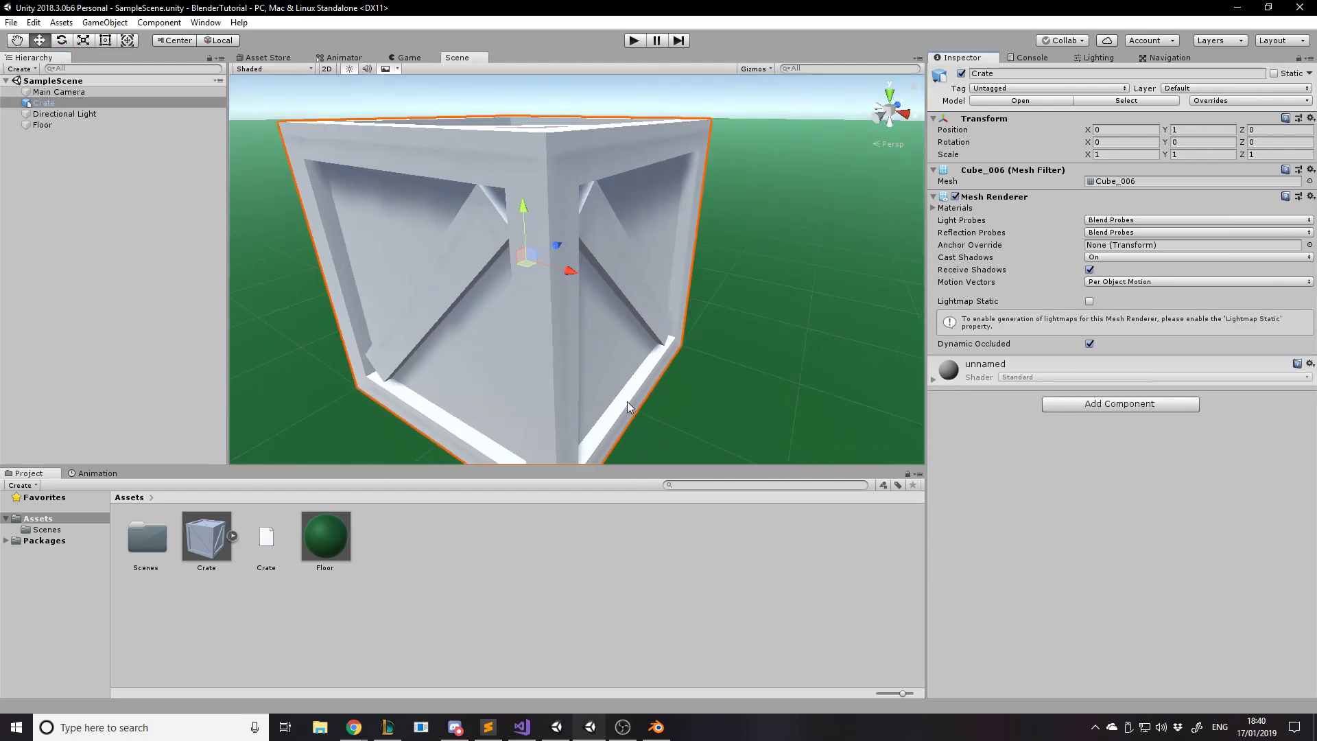
click(448, 548)
click(648, 309)
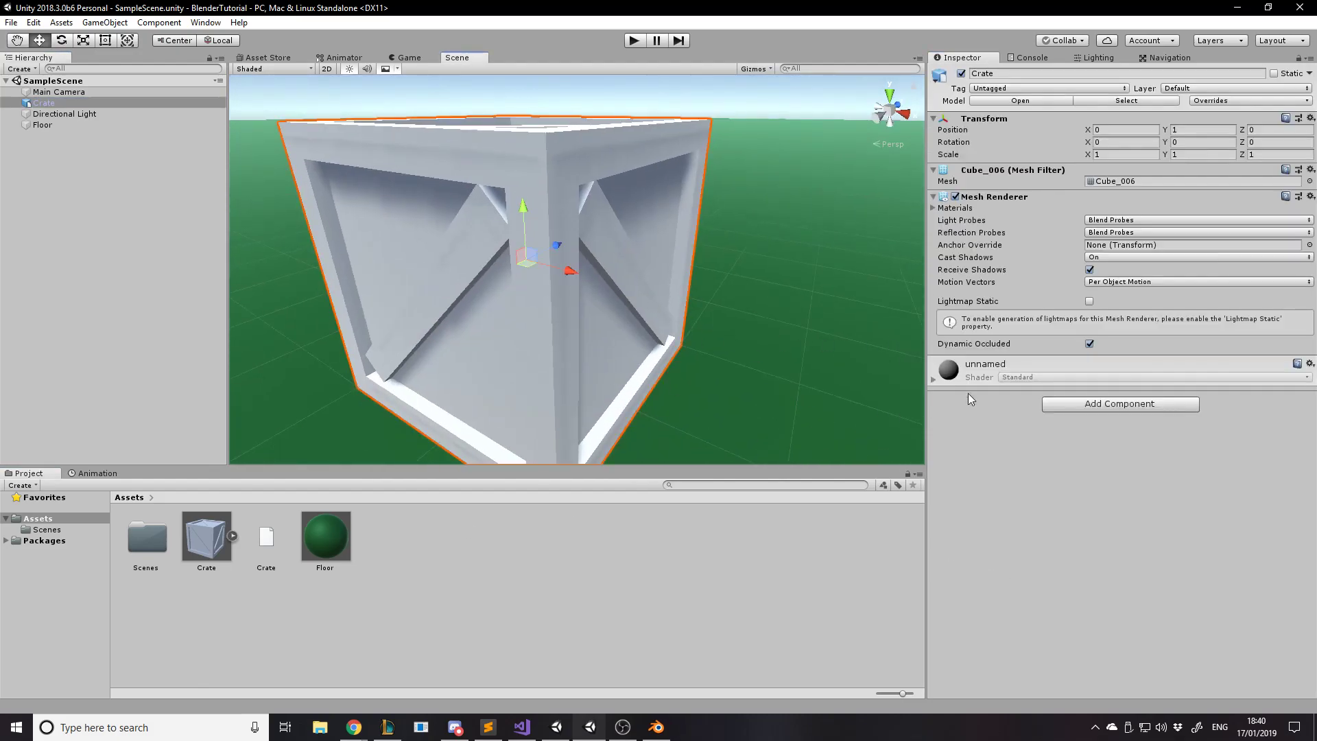
click(1027, 372)
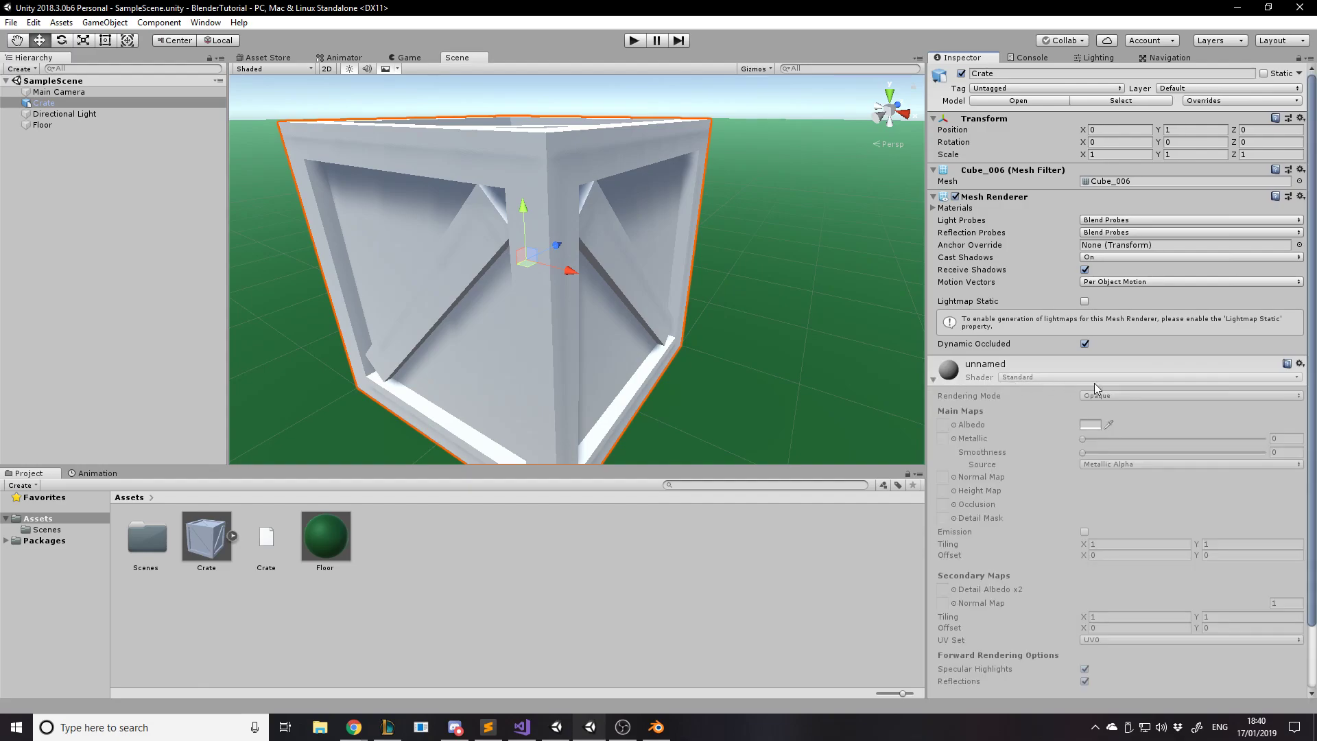
click(721, 539)
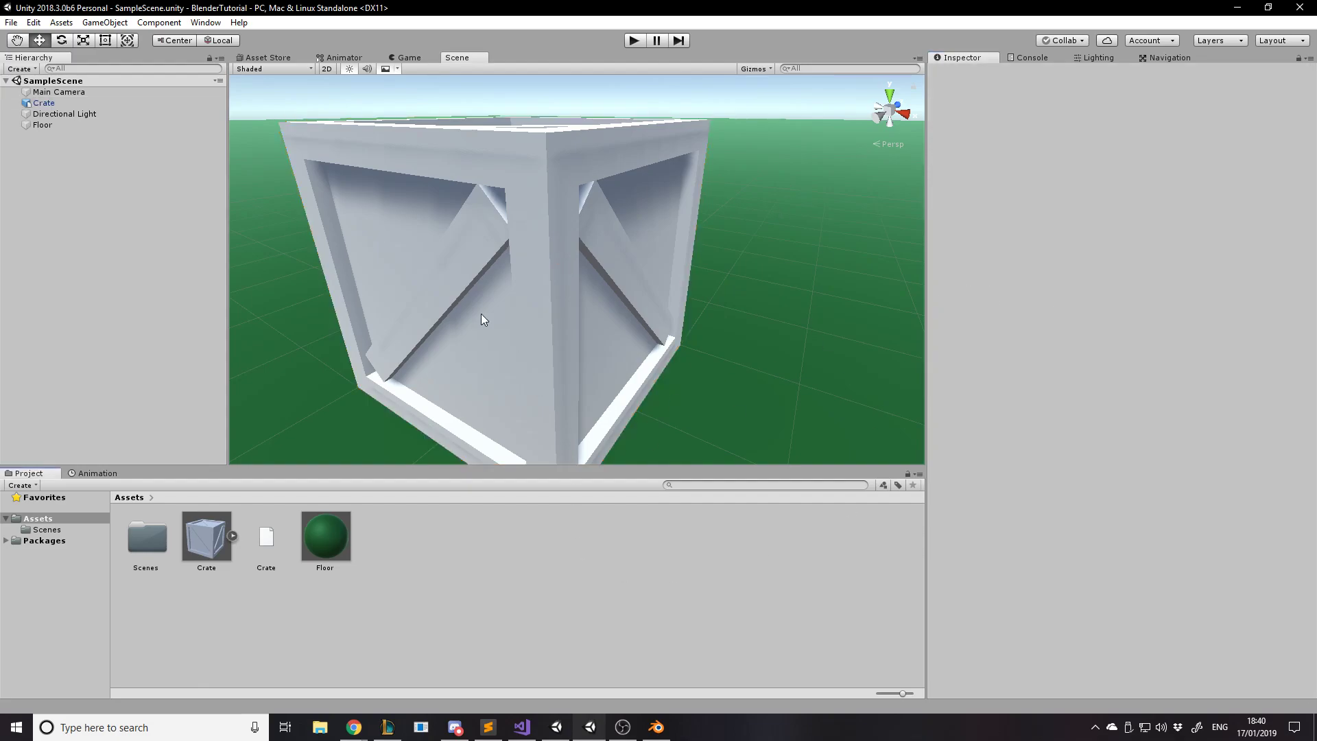
Try the Floor material on the crate, save the scene, and undo the assignment.
click(530, 282)
alt+drag(797, 330, 916, 329)
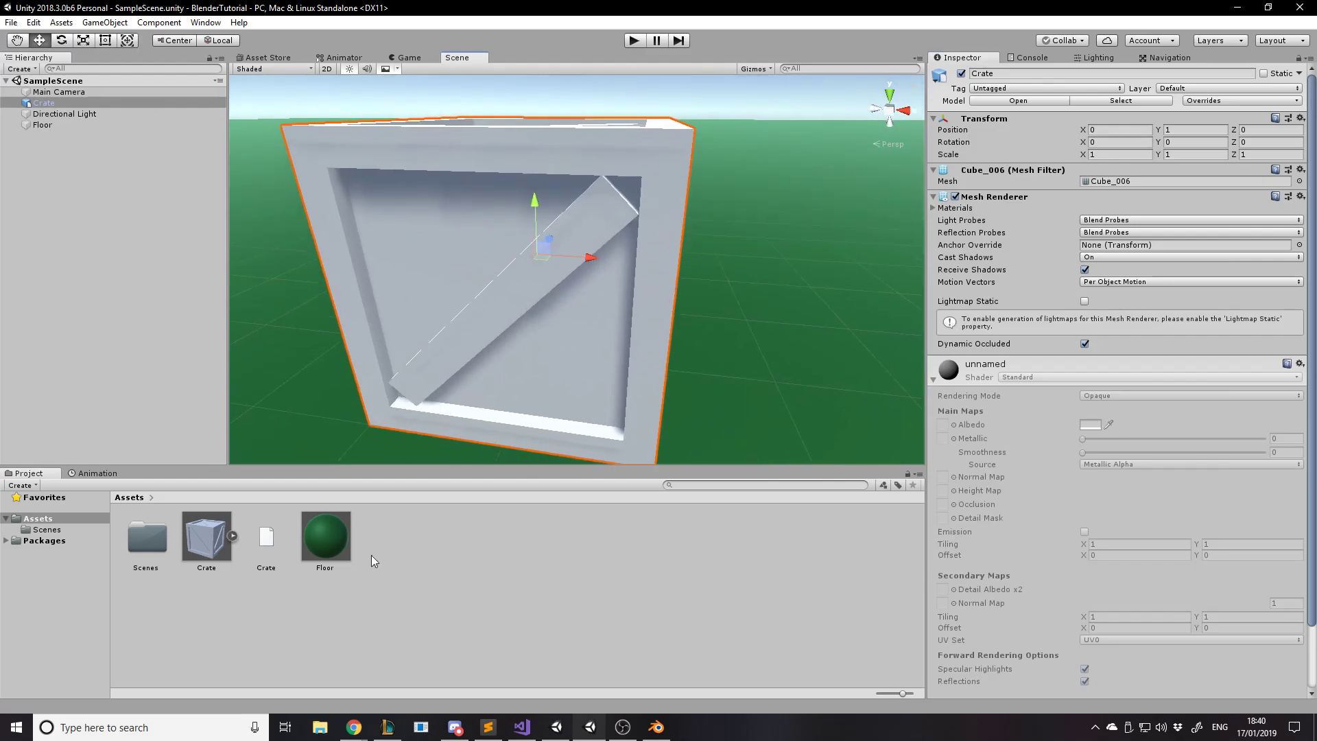
drag(326, 556, 591, 310)
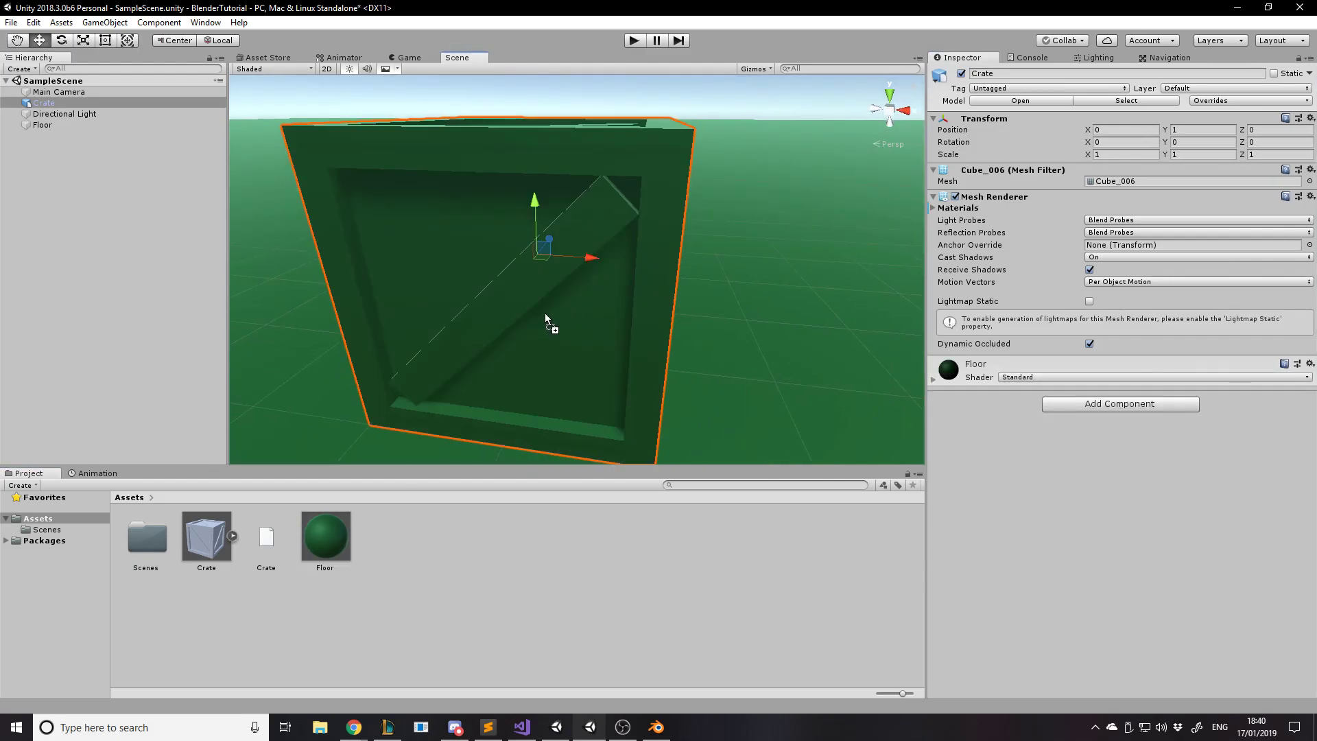
key(ctrl+s)
alt+drag(521, 314, 838, 229)
key(ctrl+z)
alt+drag(823, 332, 483, 371)
click(392, 544)
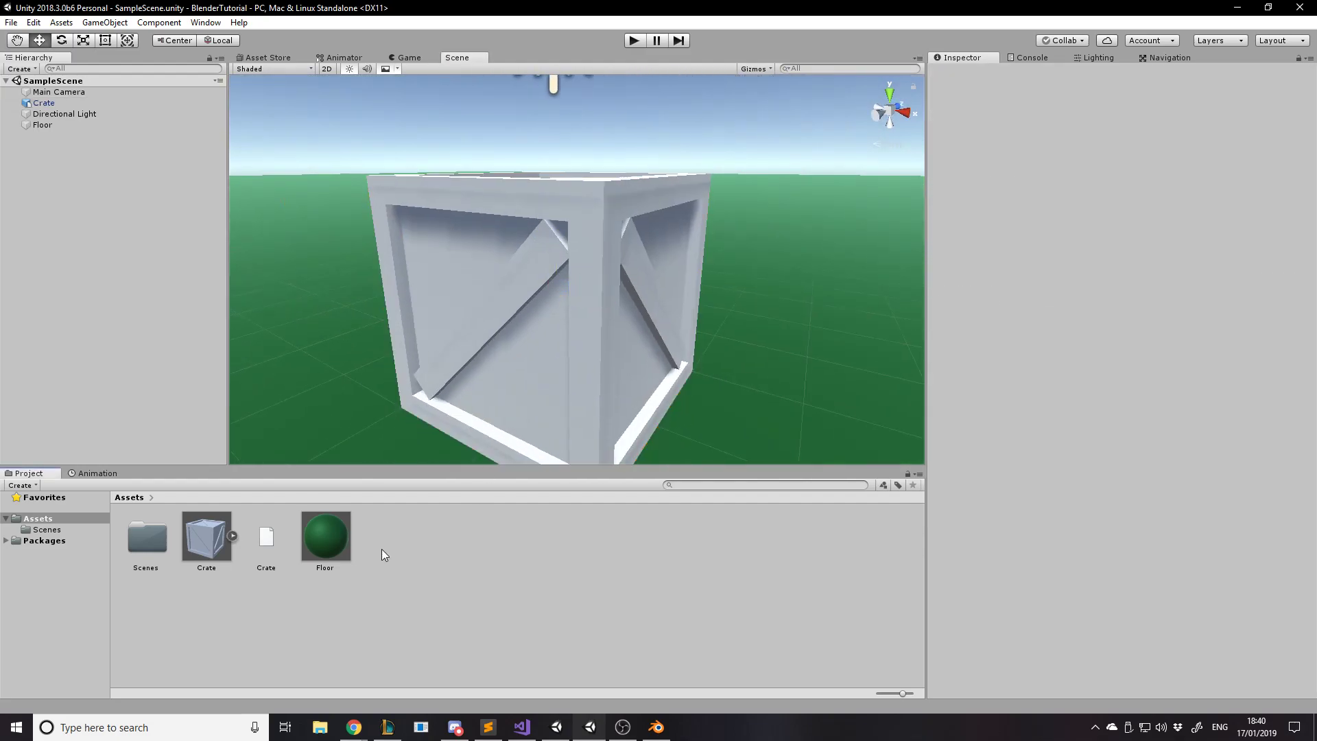
Try Default-Checker and other built-in textures, ending with Knob, as the Floor material's albedo map.
click(341, 555)
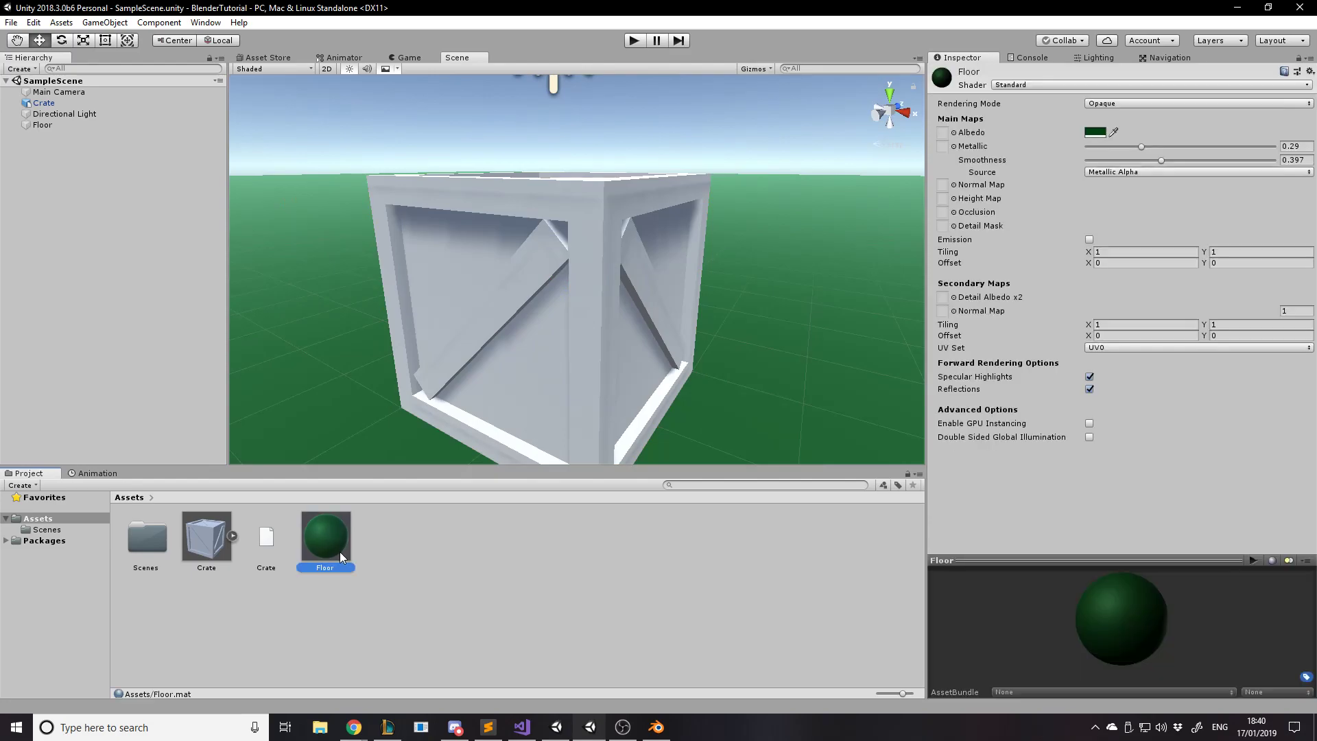
click(955, 133)
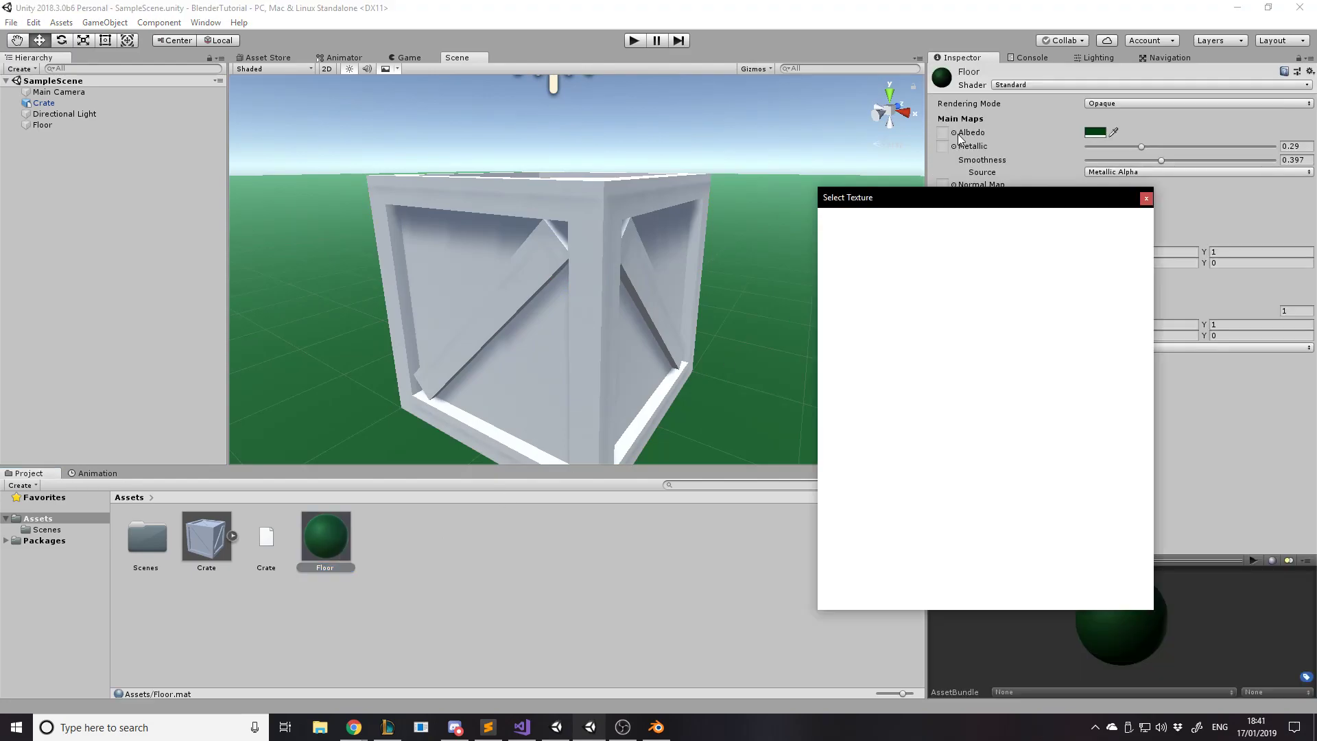
click(905, 267)
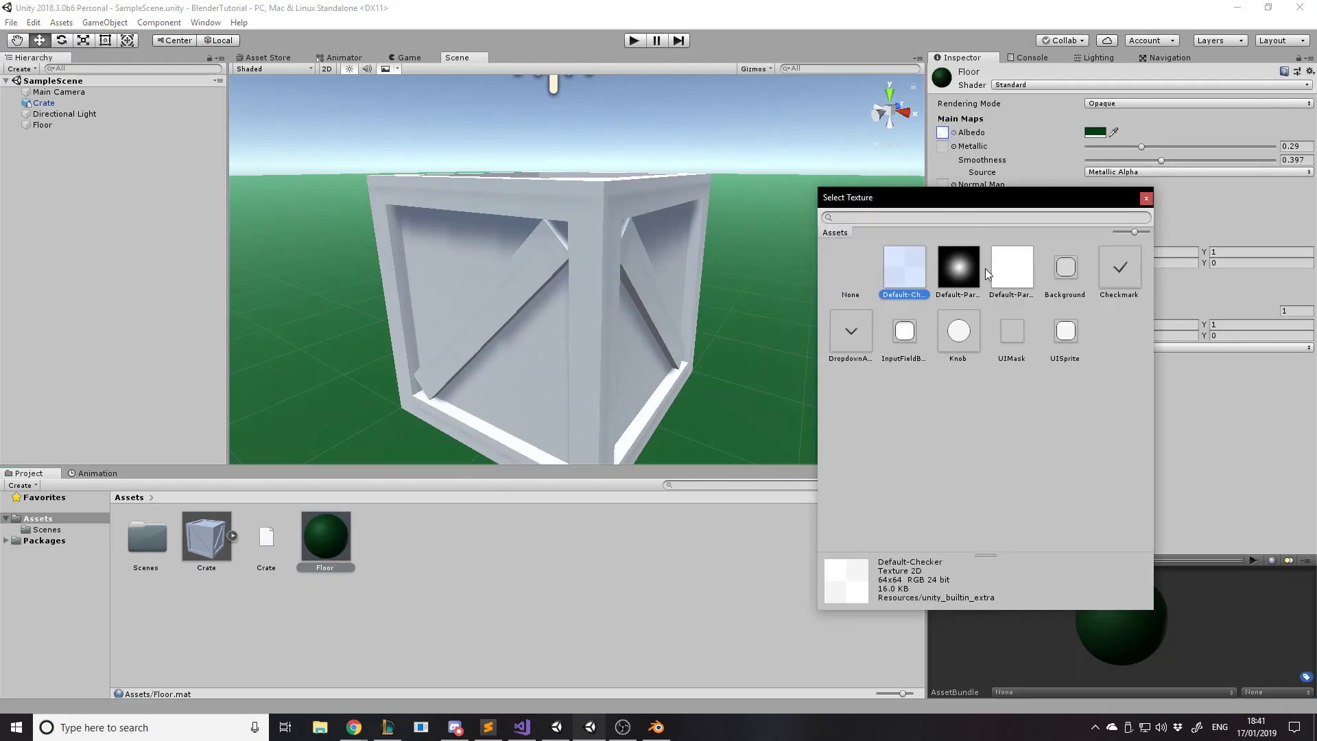
click(962, 270)
click(1013, 274)
click(975, 329)
right_drag(611, 266, 734, 418)
key(s)
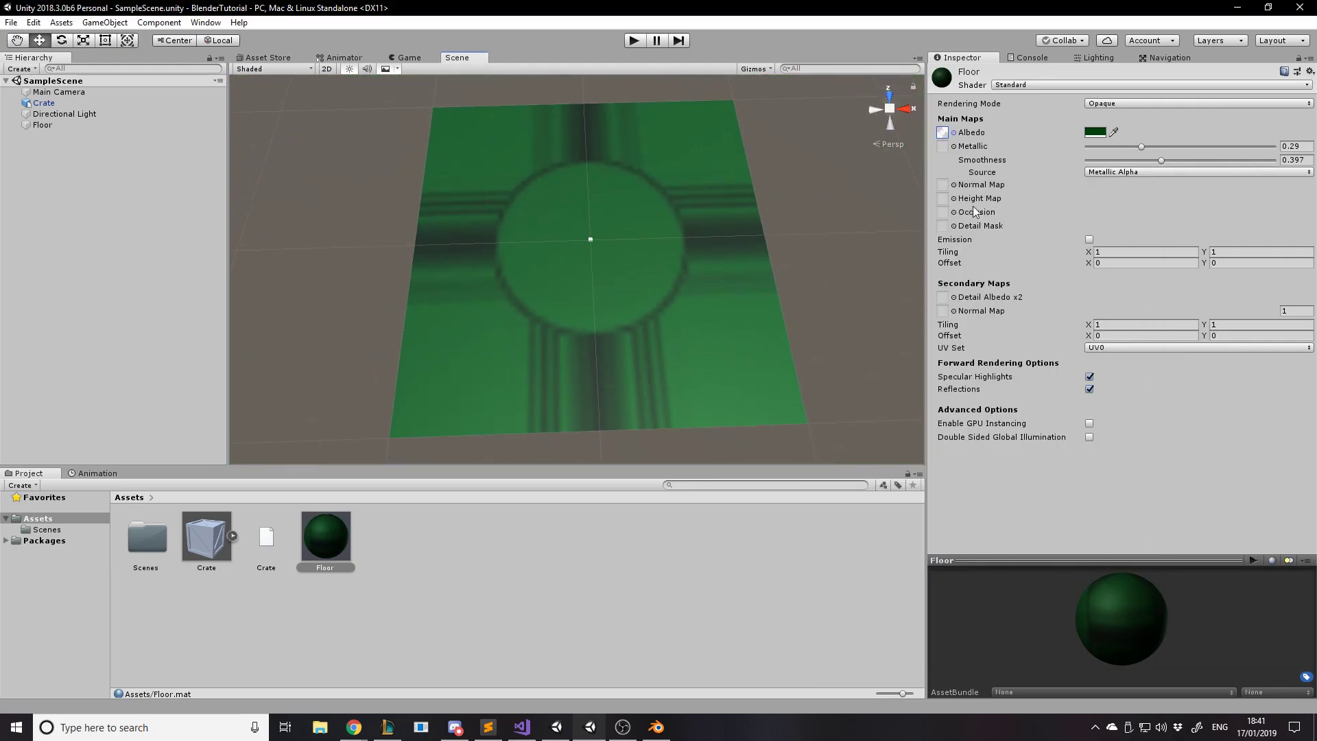
Try more built-in textures such as UISprite and Checkmark as the Floor material's albedo map, and reset it to None.
click(954, 133)
click(1013, 332)
click(958, 332)
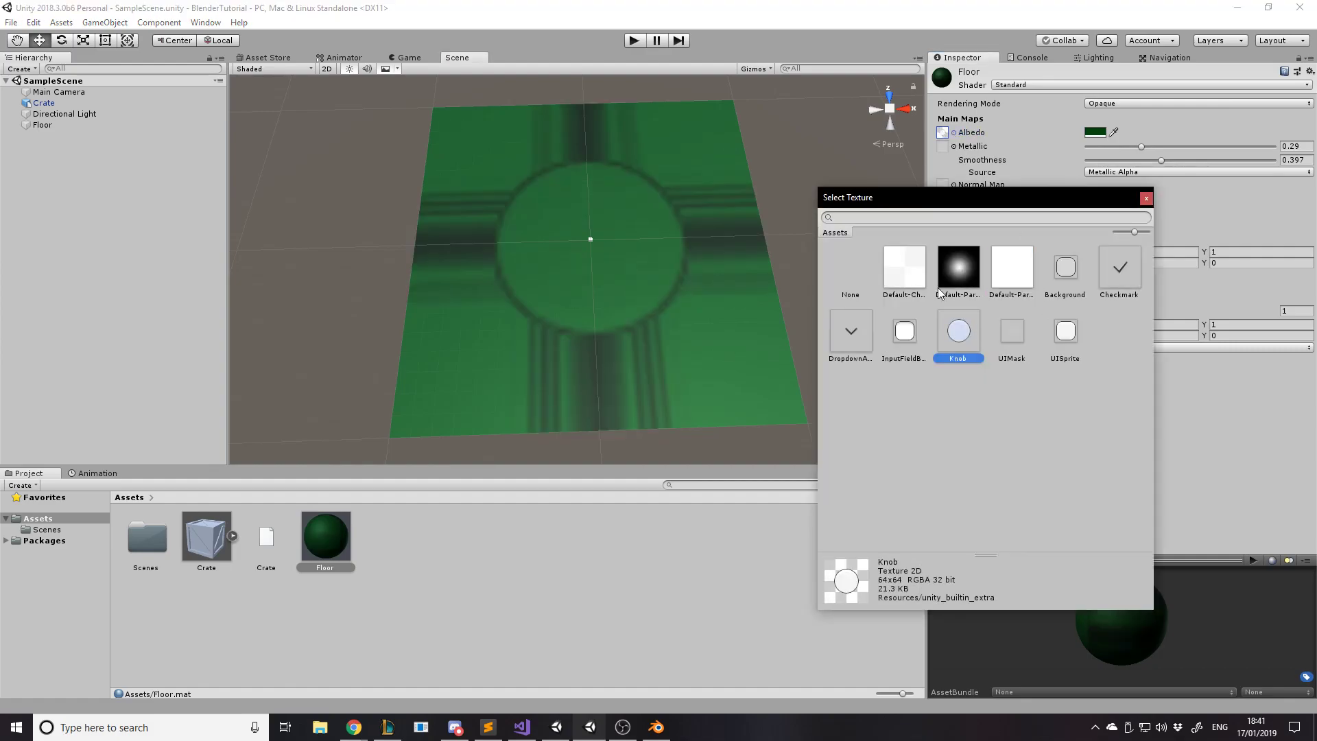
click(904, 267)
click(852, 331)
click(959, 331)
click(1066, 331)
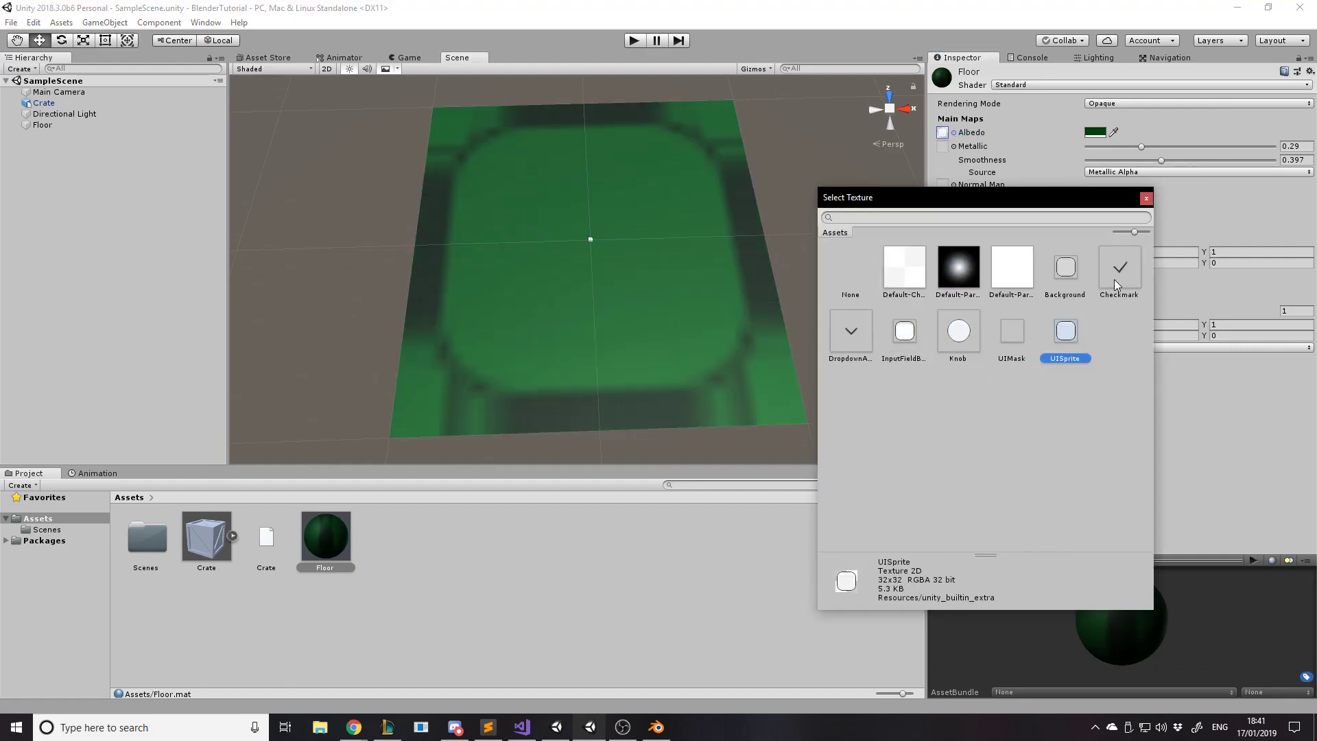
click(1120, 268)
double_click(857, 280)
Try a different albedo colour on the Floor material and undo the change.
alt+drag(859, 279, 661, 251)
key(w)
right_drag(661, 251, 705, 95)
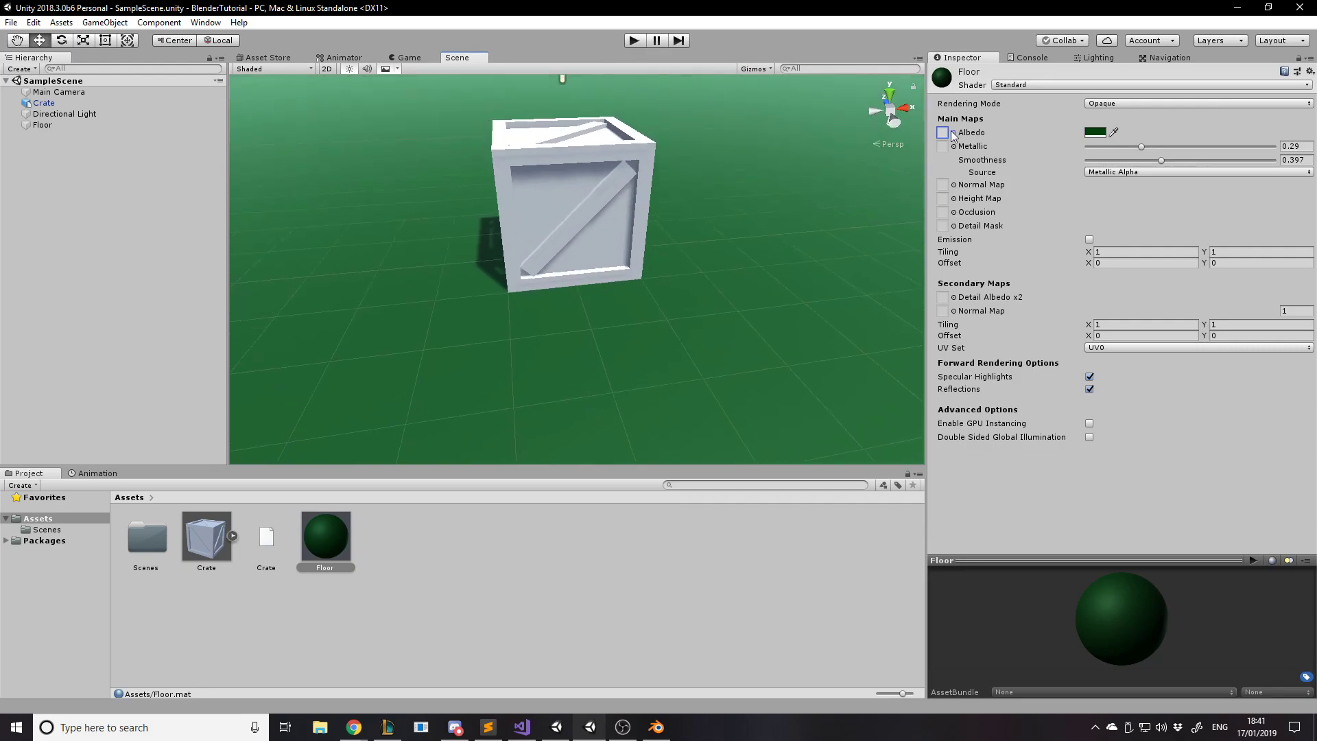
click(954, 133)
key(Escape)
click(1096, 132)
drag(1007, 286, 905, 219)
key(ctrl+z)
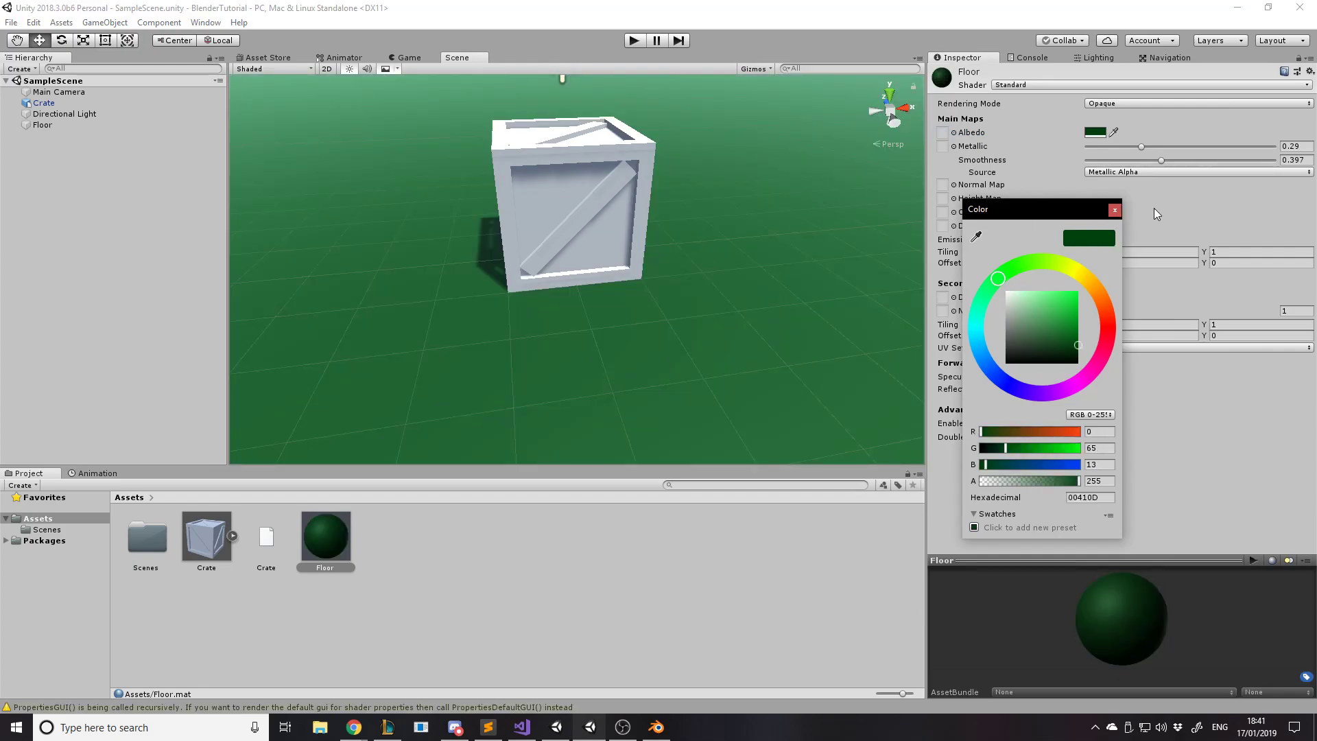
click(1119, 210)
Set the alpha of the Floor material's albedo colour to 0.
key(w)
right_drag(866, 209, 776, 111)
click(840, 133)
key(d)
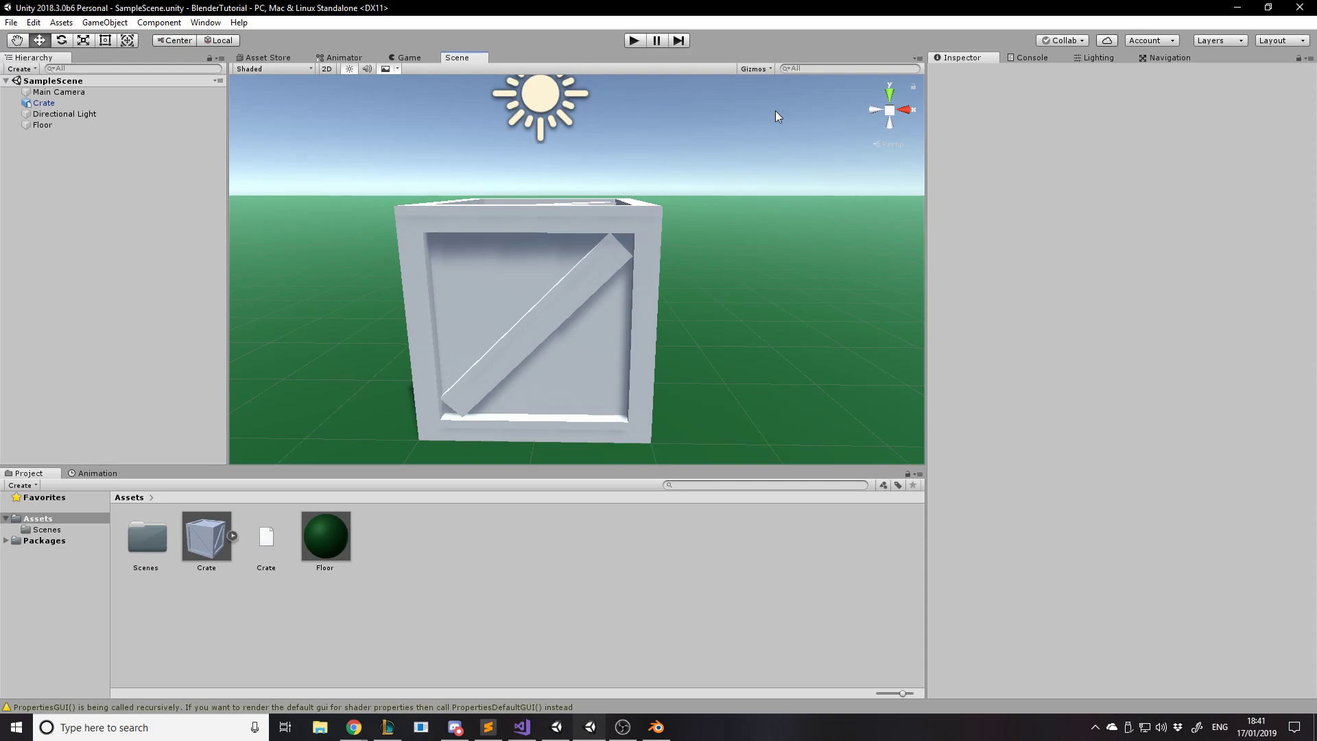
click(645, 244)
click(326, 539)
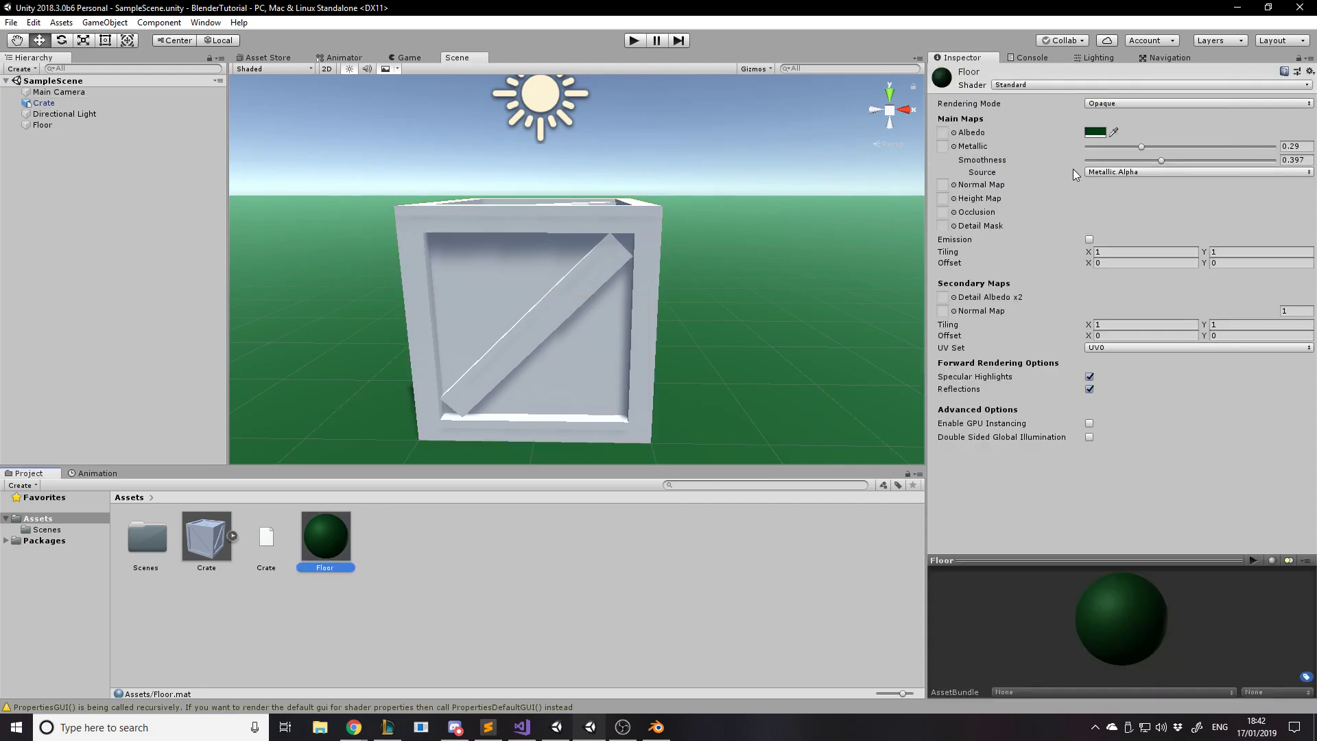
click(1095, 131)
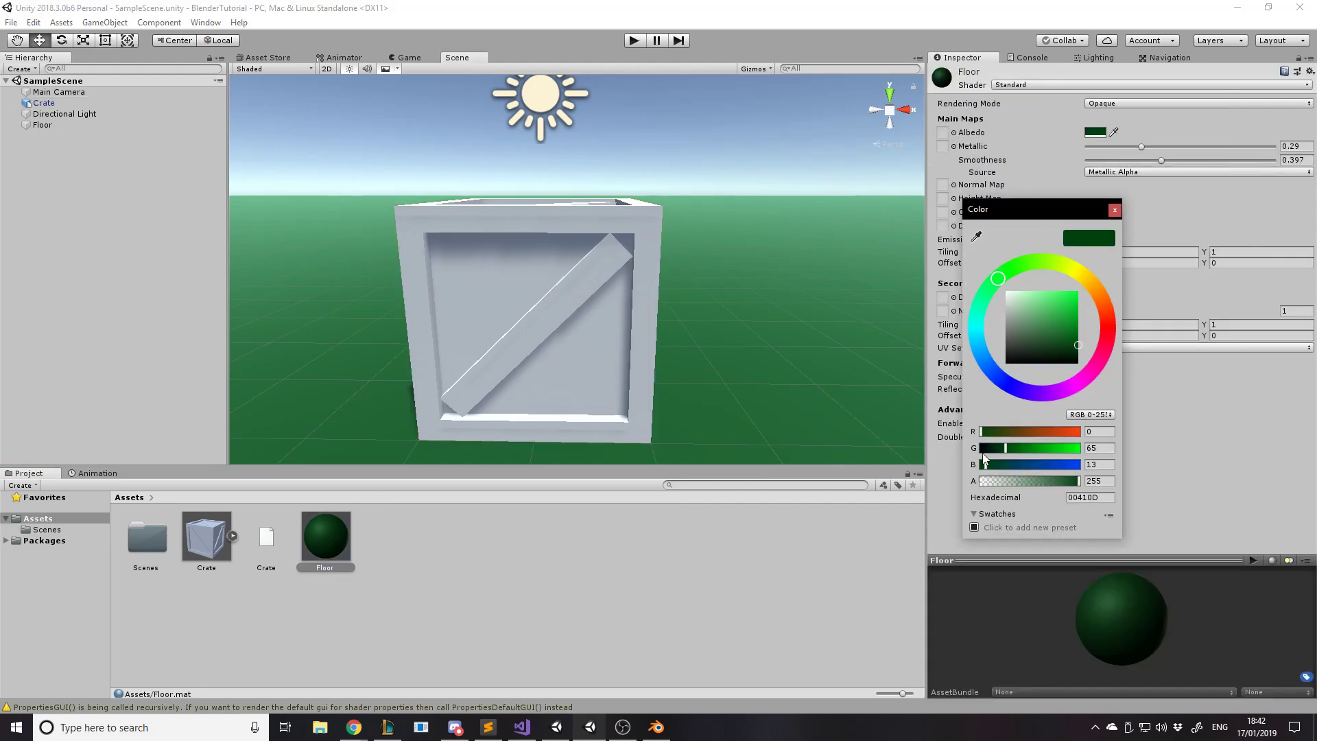
drag(1053, 484, 1018, 478)
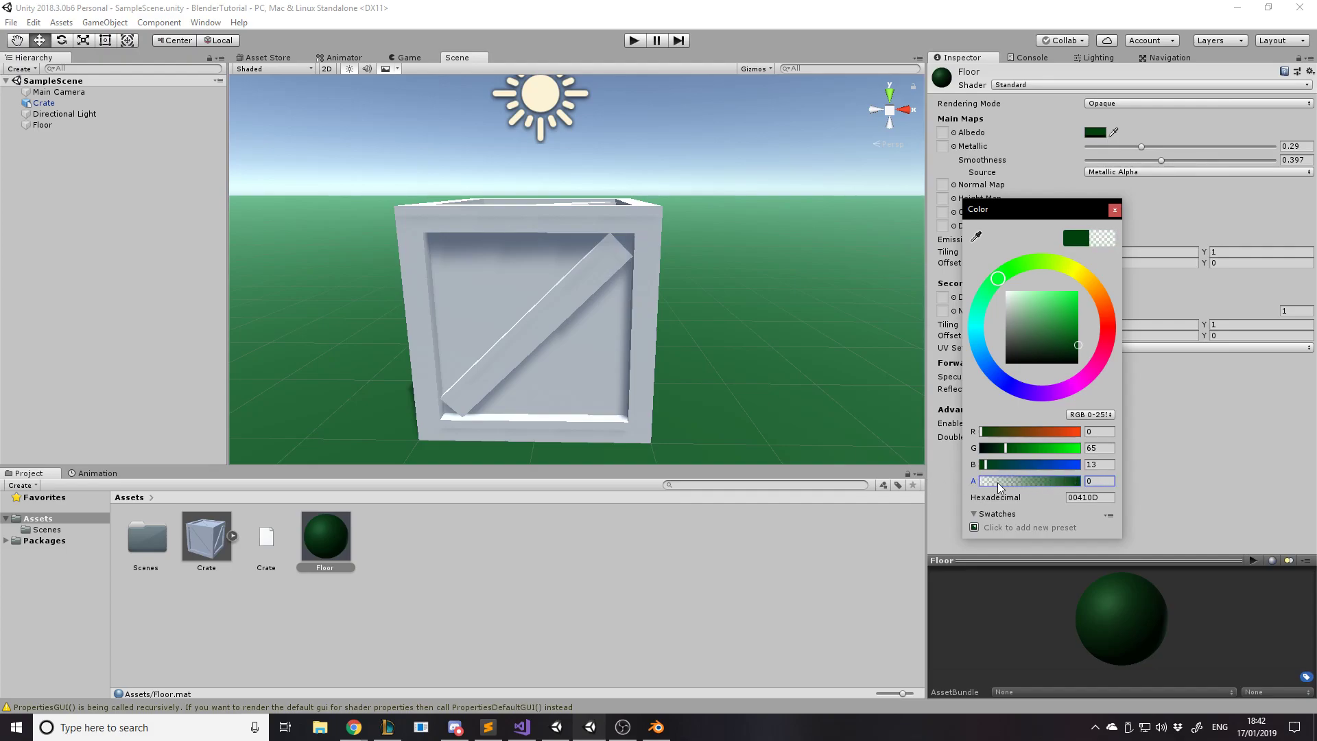
Try the Transparent rendering mode on the Floor material, setting the albedo alpha to 255 and returning the mode to Opaque.
click(1121, 105)
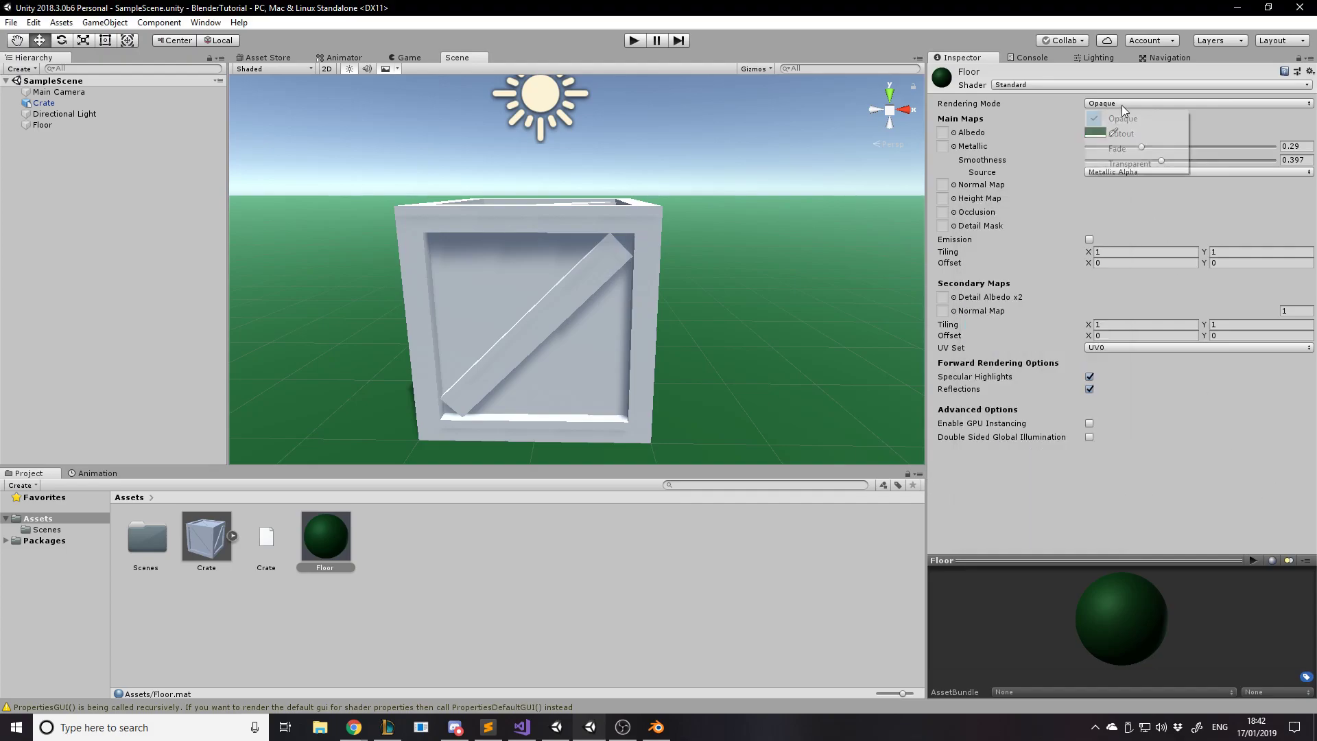
click(1130, 164)
click(1095, 132)
drag(1063, 479, 1189, 484)
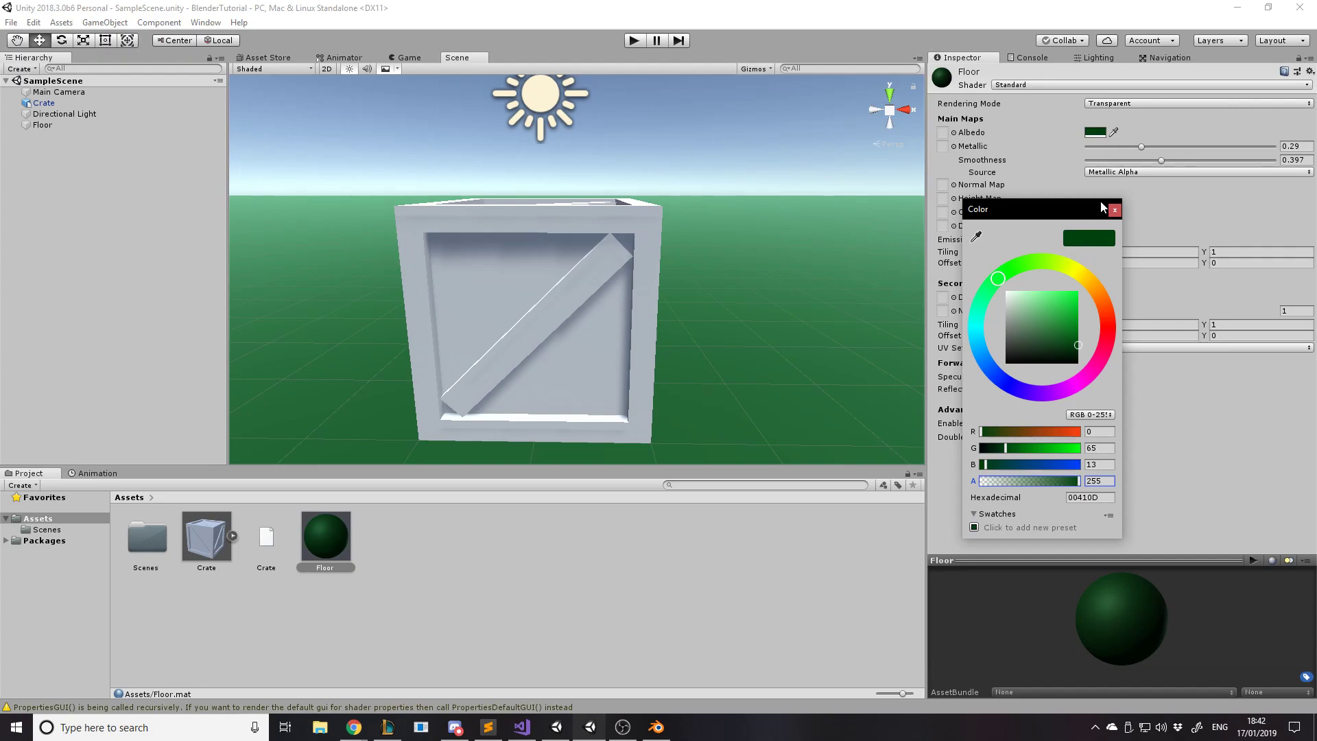
click(1110, 103)
click(1111, 118)
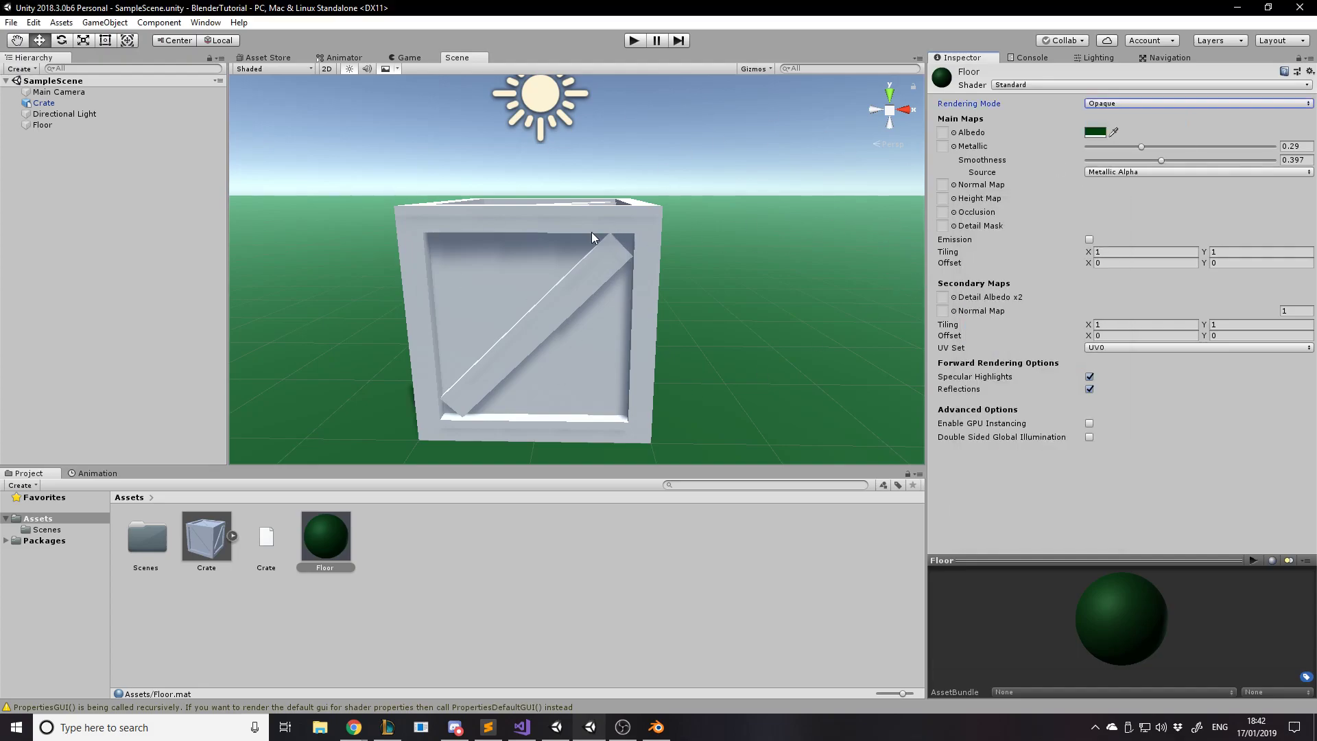
click(600, 226)
Review the Floor material's albedo texture choices and colour settings without changing them.
middle_drag(730, 184, 740, 180)
click(326, 539)
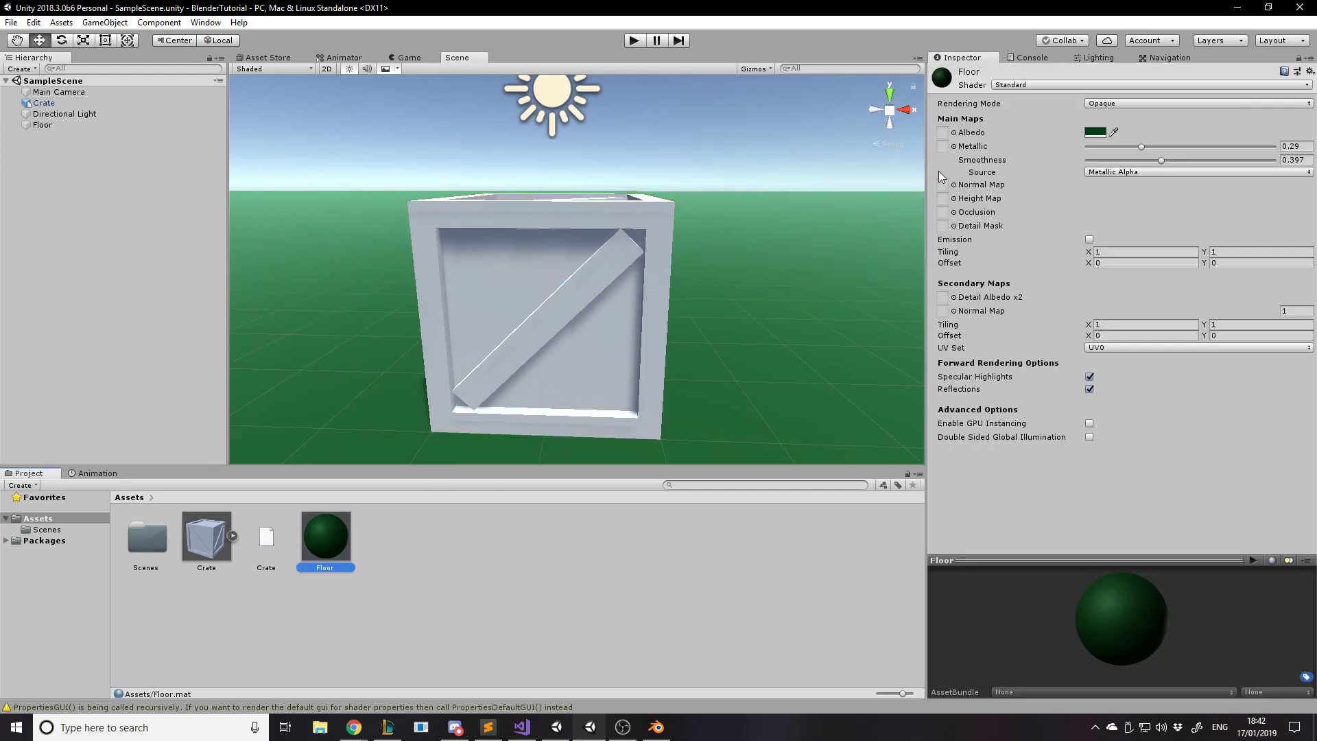
click(954, 133)
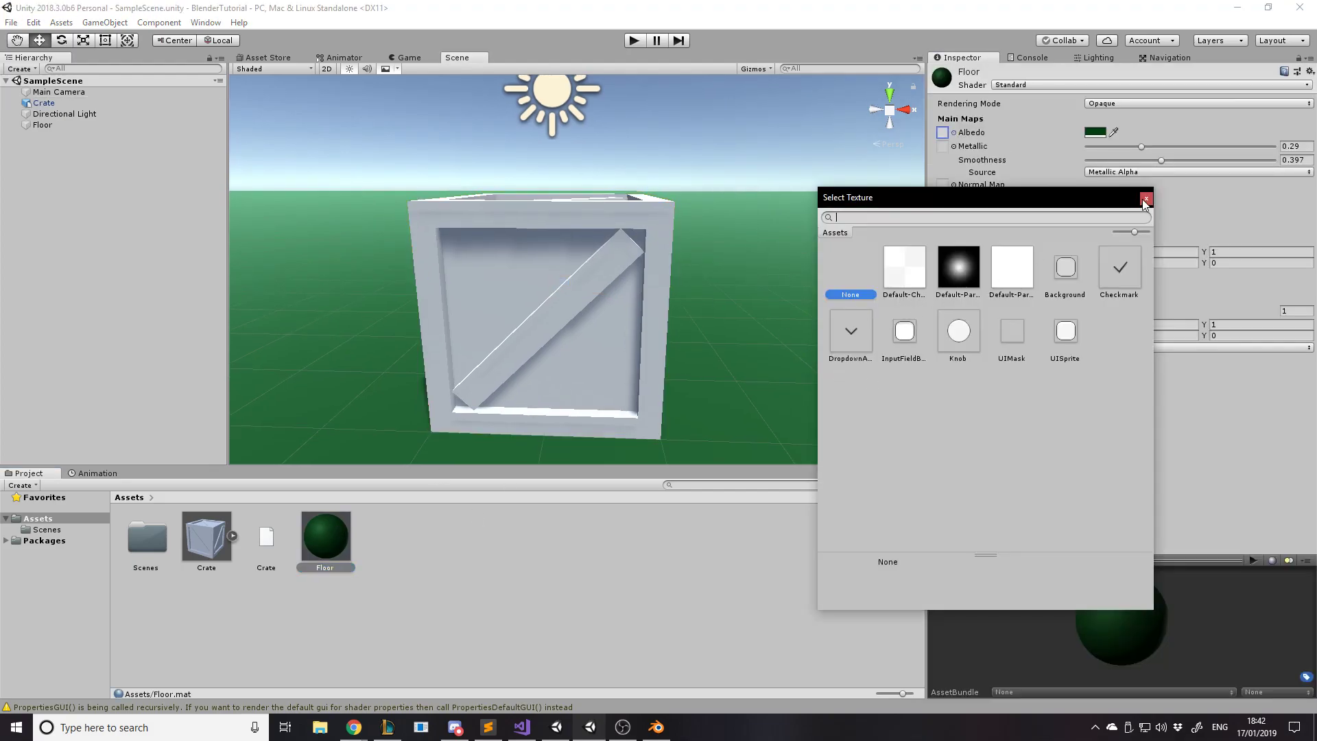
key(Escape)
right_drag(810, 132, 810, 132)
key(w)
key(w)
key(s)
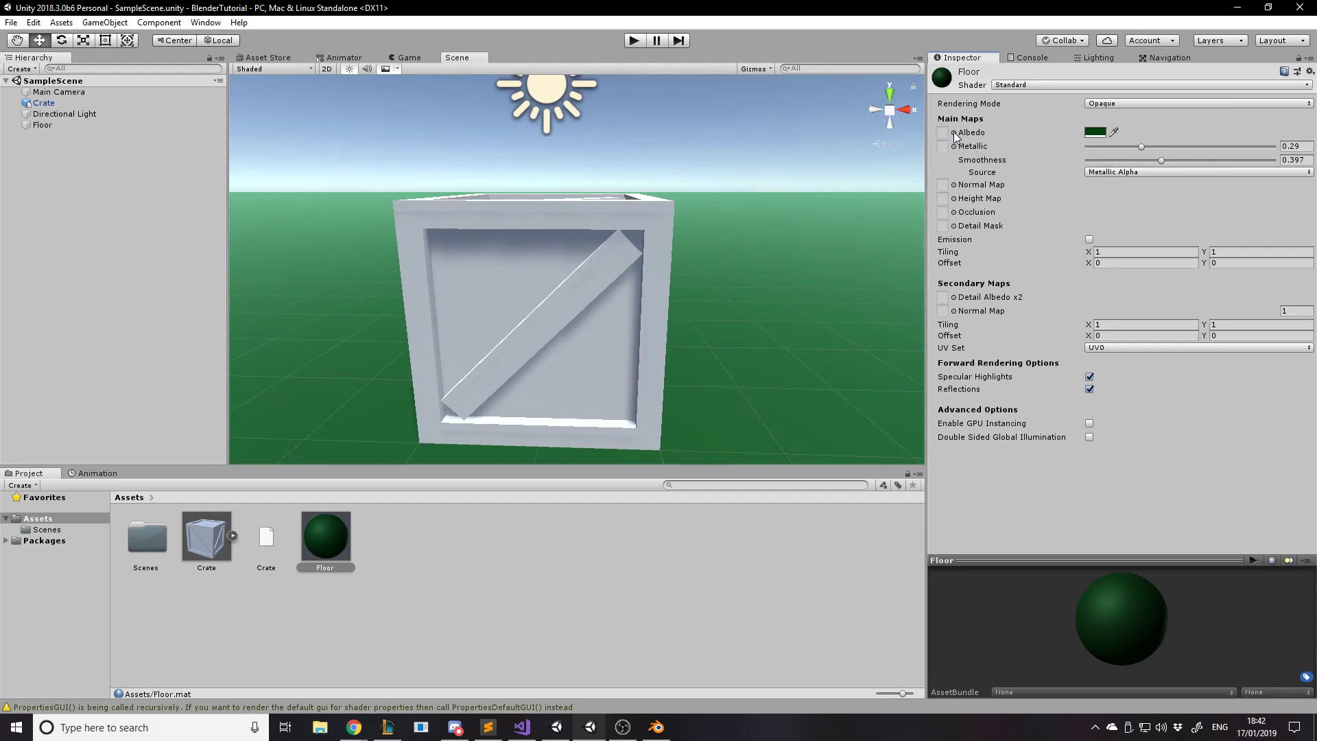
click(1095, 133)
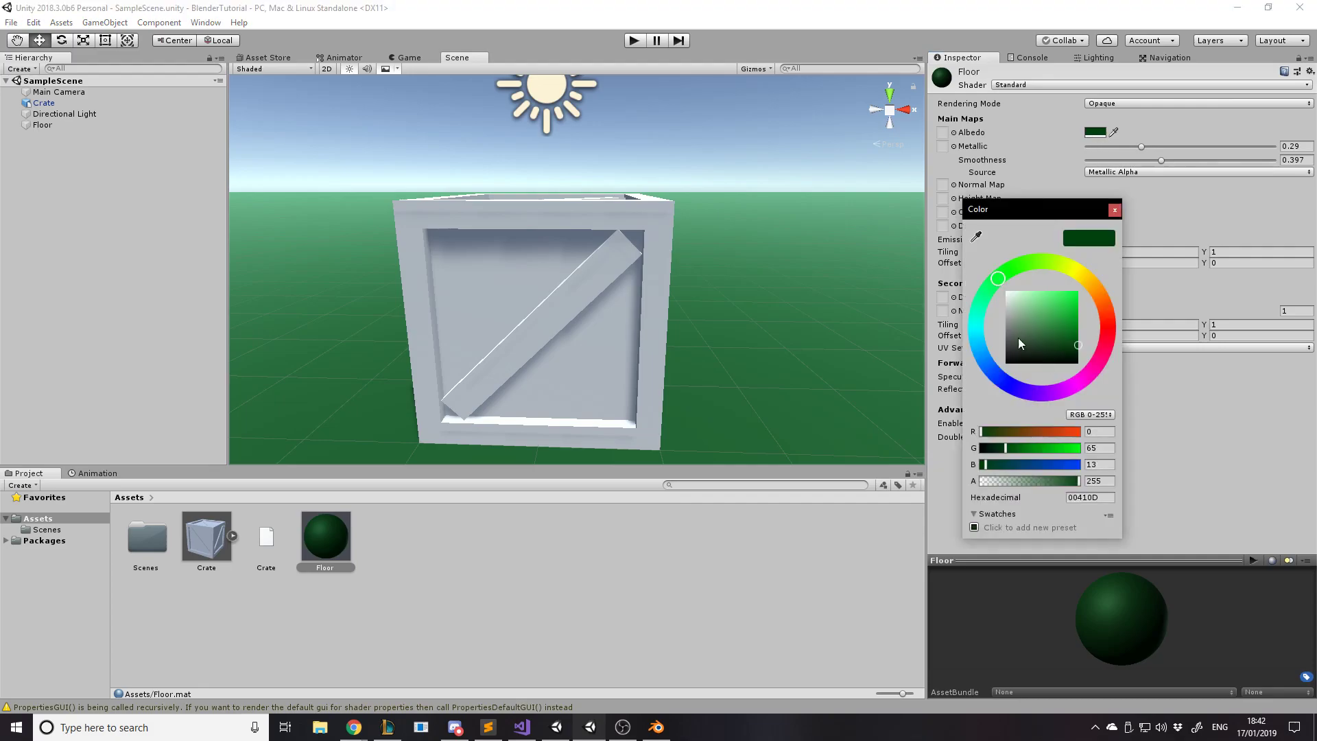
click(1113, 212)
Open the Crate model from the project assets in Blender.
right_drag(715, 384, 721, 379)
click(686, 590)
double_click(201, 545)
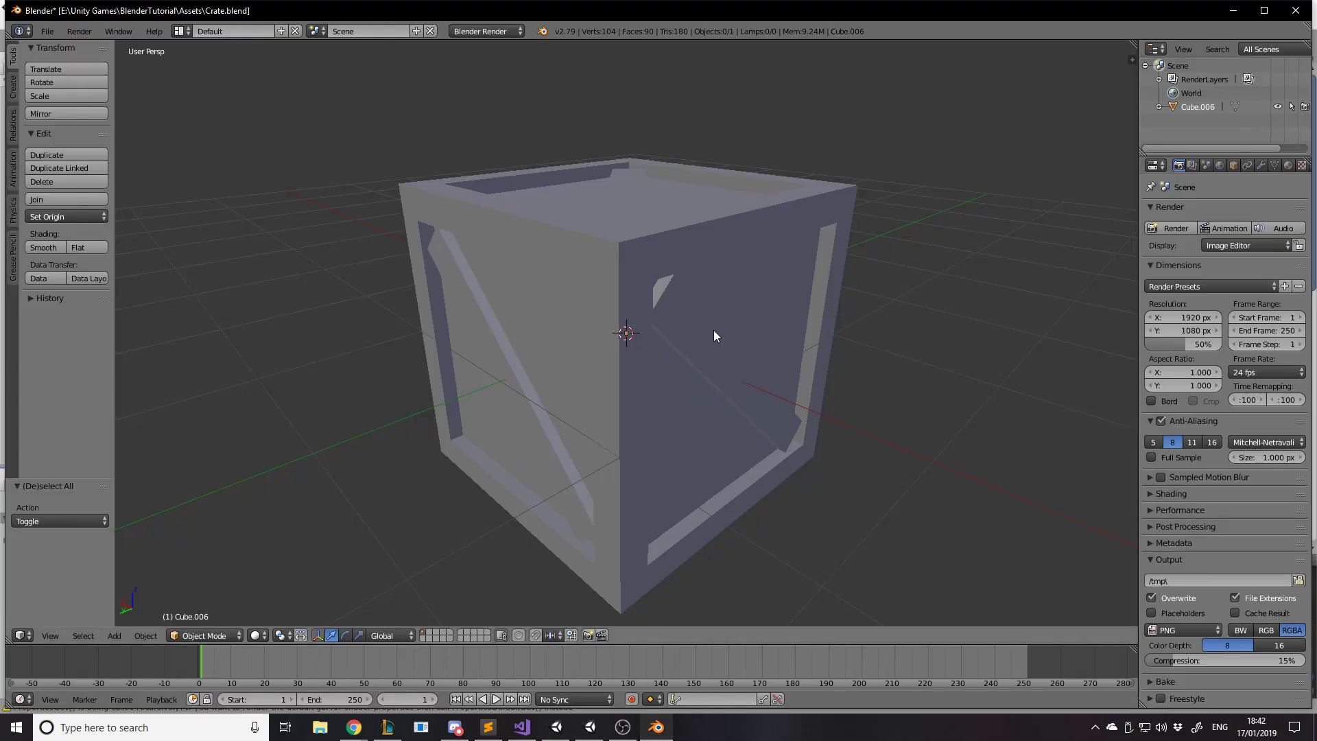
scroll(817, 377, up, 1)
scroll(686, 313, down, 1)
right_drag(667, 309, 666, 293)
middle_drag(665, 293, 631, 282)
Enter Edit Mode on the crate and select individual faces of its upper frame.
key(Tab)
right_click(634, 188)
right_click(574, 222)
right_click(447, 189)
right_click(467, 224)
right_click(409, 180)
key(Tab)
key(Tab)
key(Tab)
key(Tab)
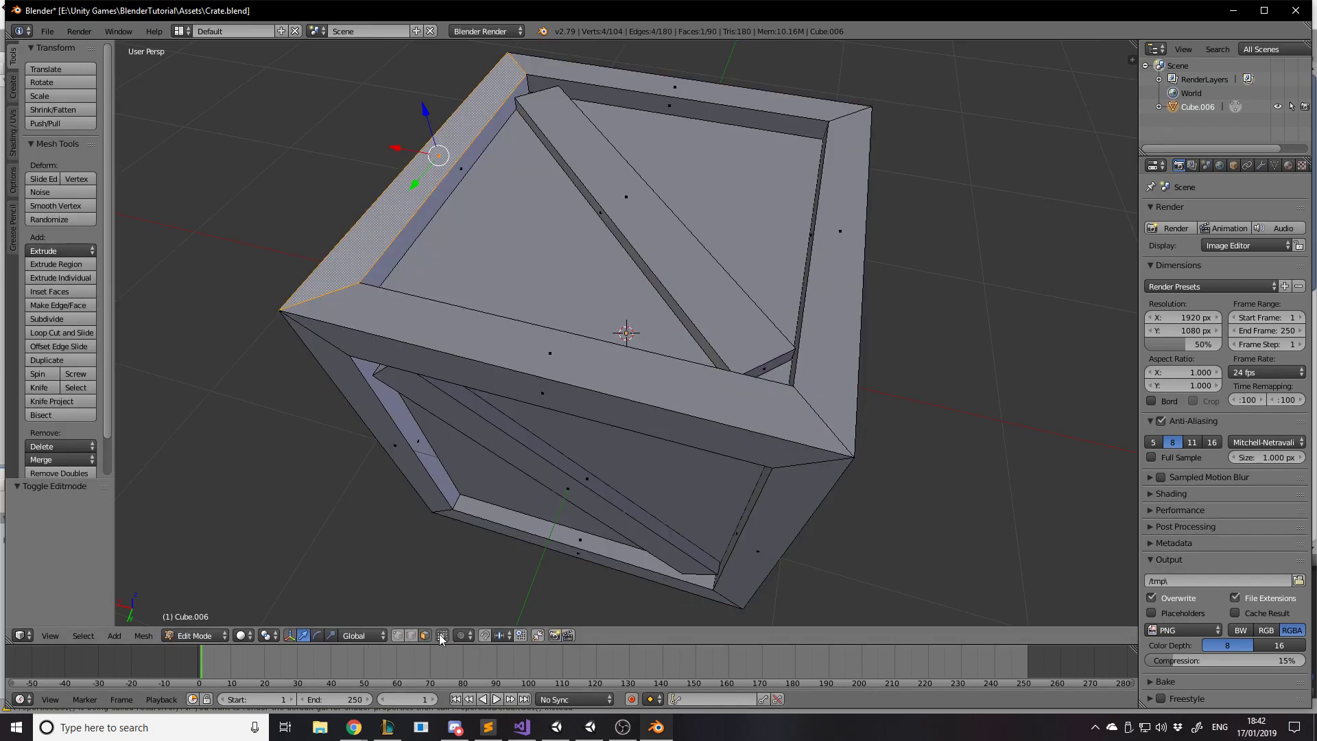
Pick single faces on the crate's top, clear the selection, and examine the faces on its other sides.
right_click(478, 294)
right_click(410, 183)
right_click(455, 225)
key(a)
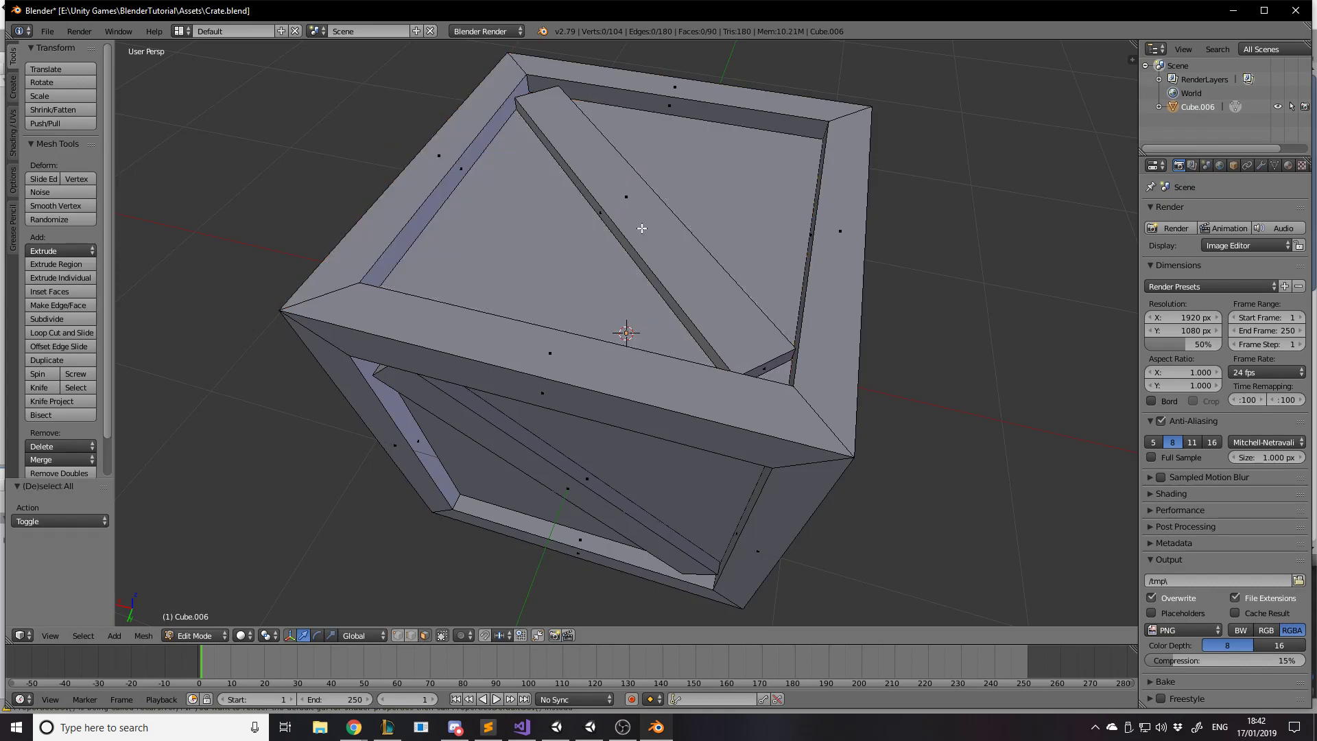
right_click(685, 156)
key(a)
middle_drag(680, 184, 644, 405)
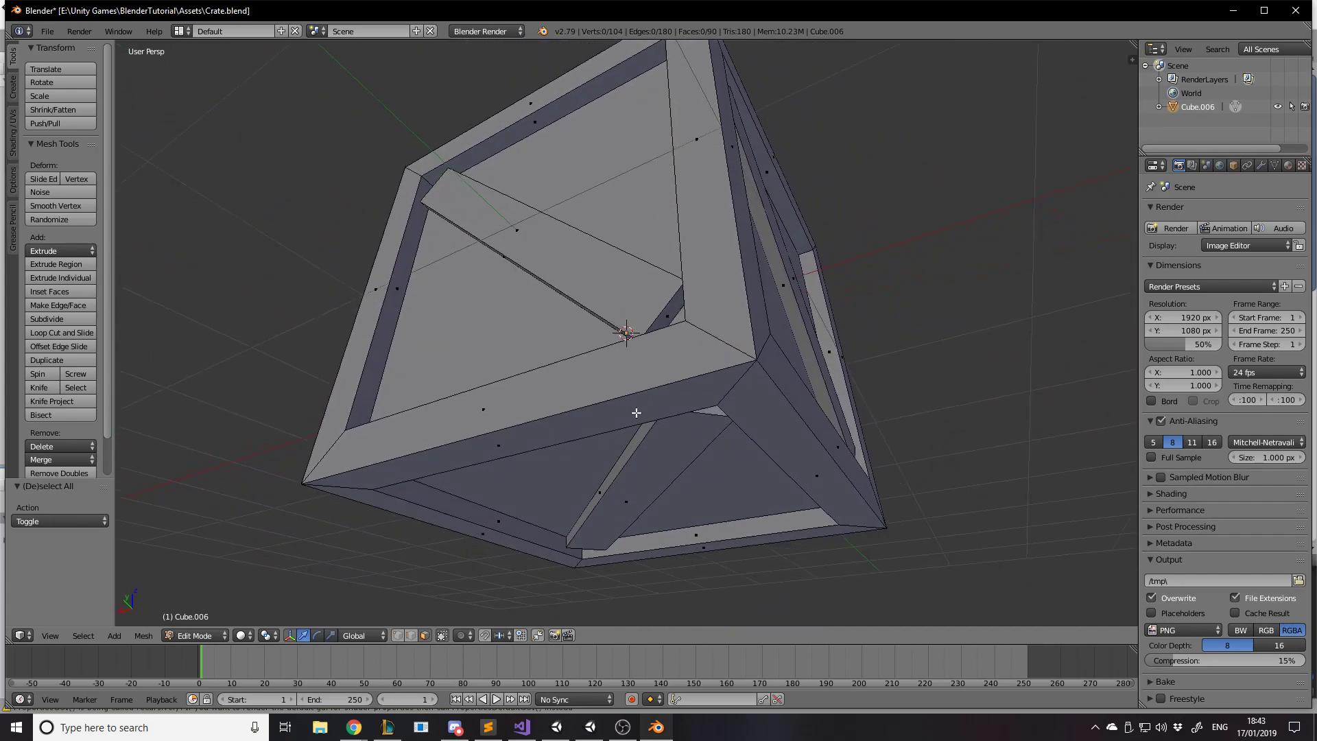
middle_drag(381, 469, 747, 324)
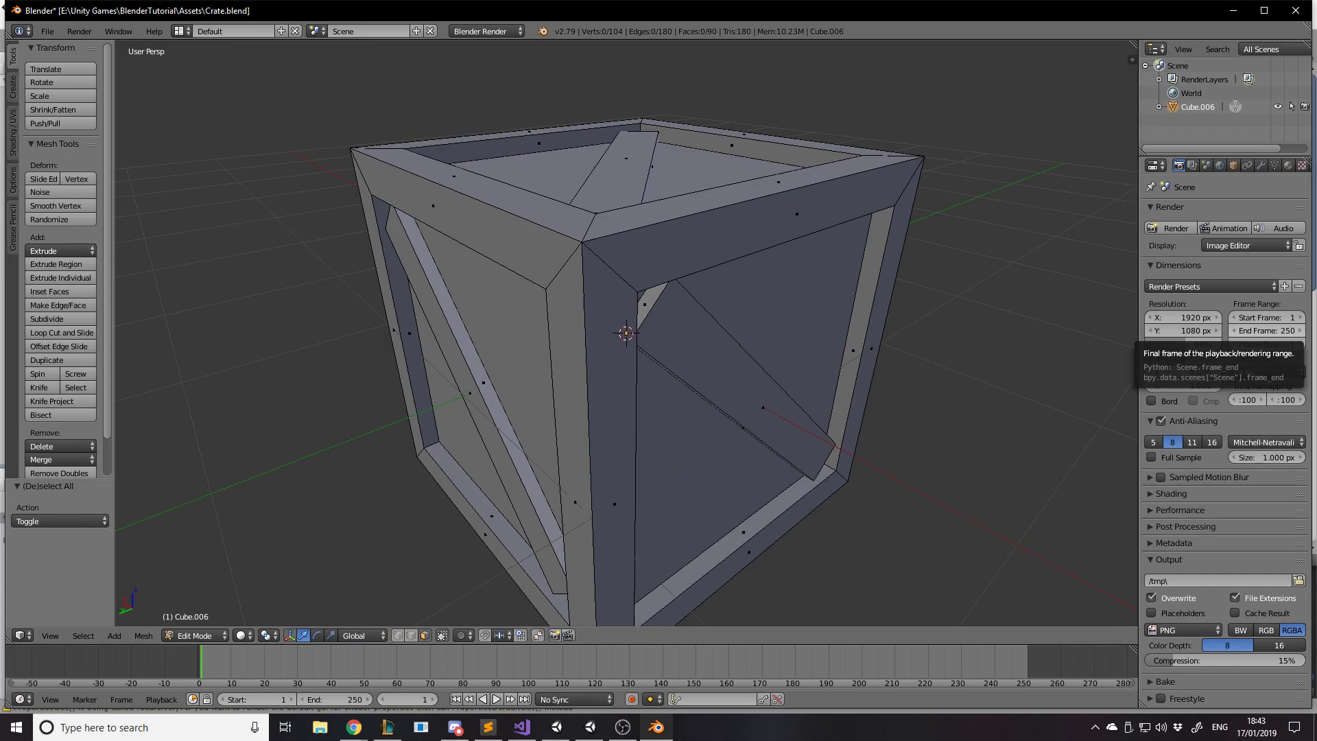
Switch to the Hel project in Unity and examine the coloured wooden crate in TestScene.
key(alt+Tab)
click(390, 547)
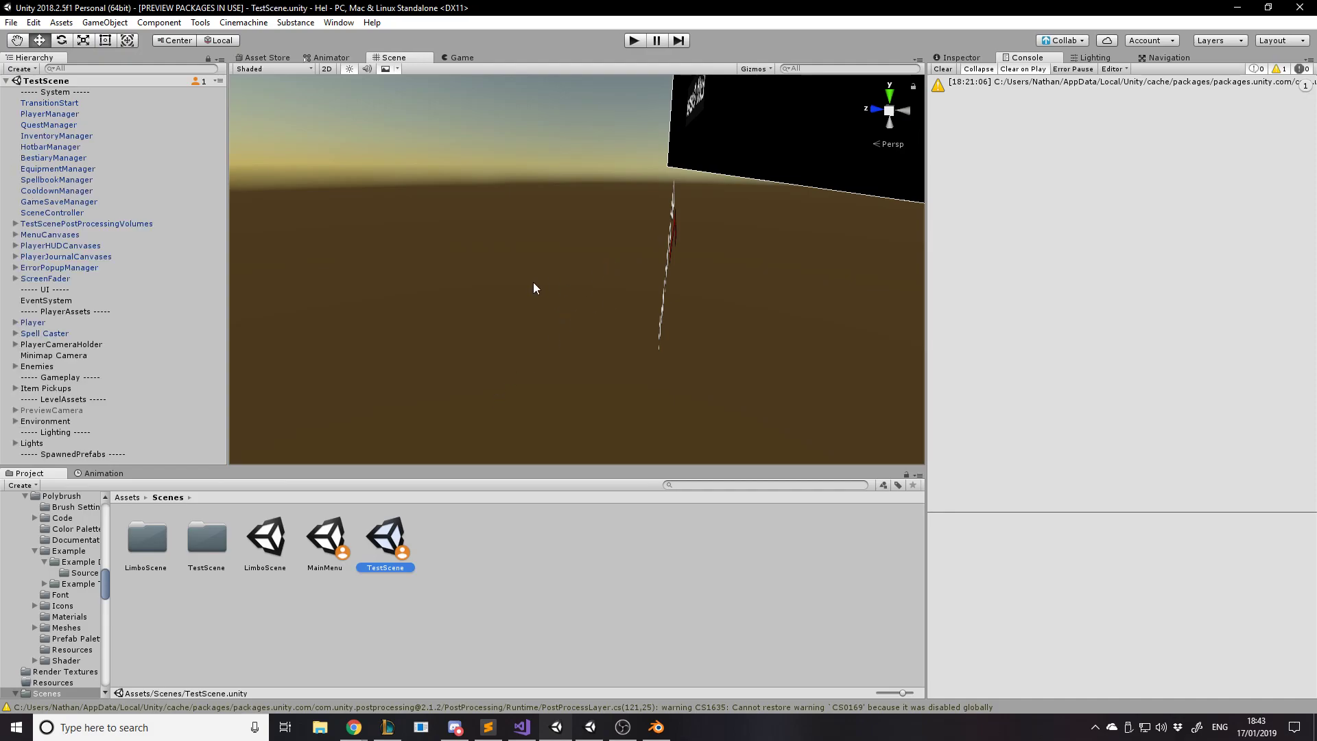
right_drag(533, 282, 117, 292)
key(w)
alt+drag(245, 290, 274, 286)
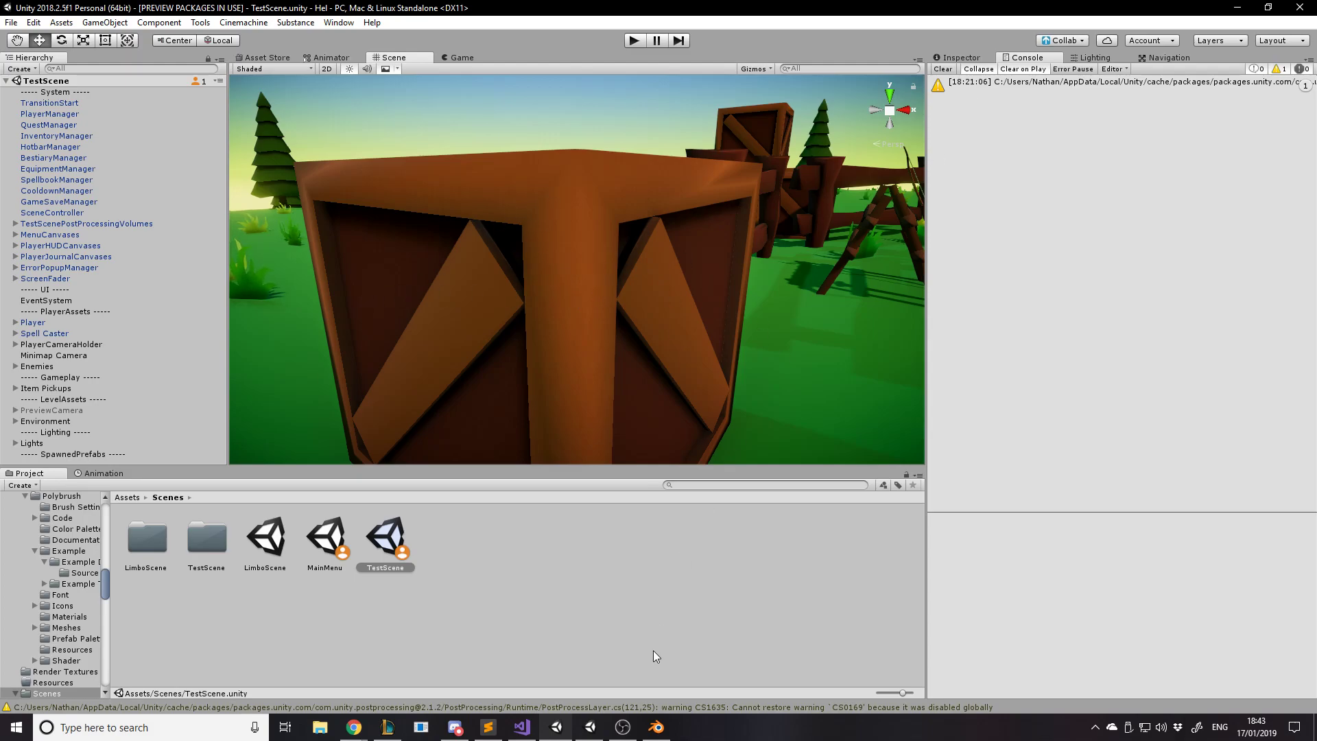
Switch back to the crate in Blender, leave Edit Mode, and view the crate from several sides.
click(657, 726)
key(a)
key(a)
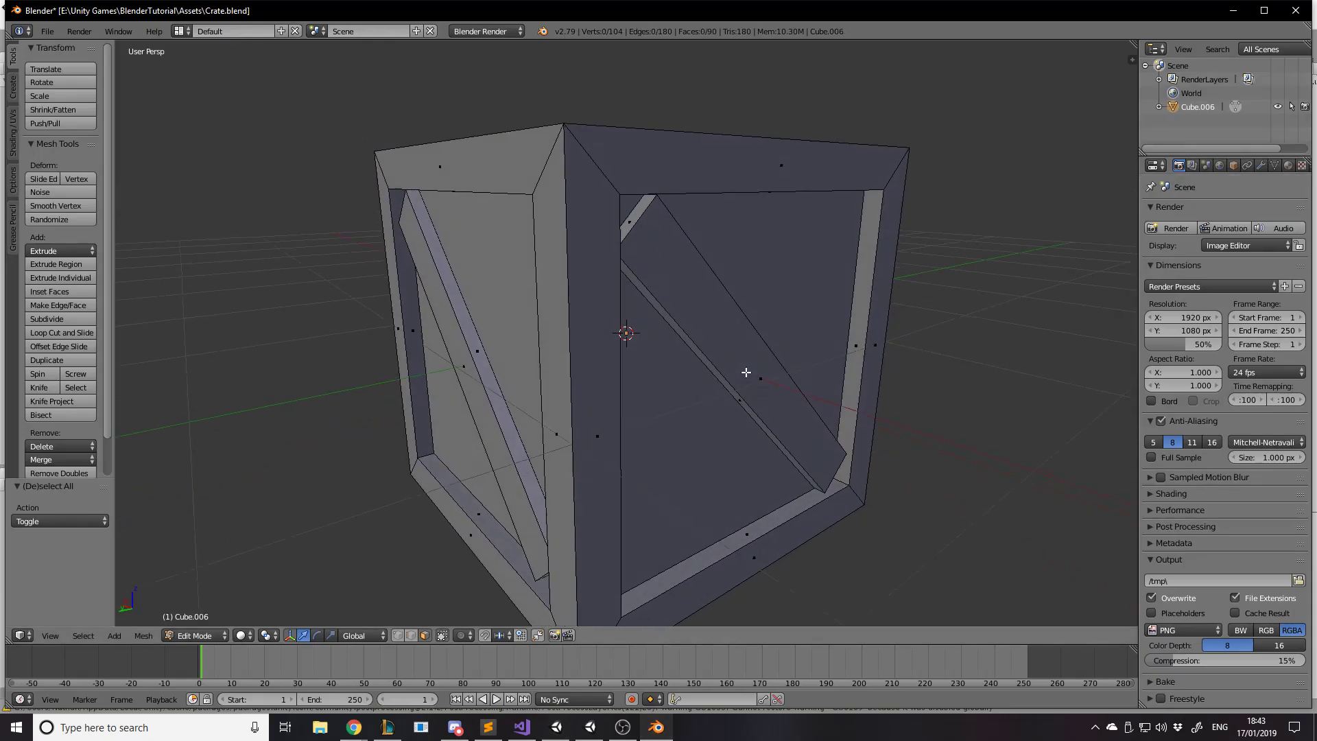
middle_drag(747, 373, 759, 364)
key(Tab)
mouse_move(747, 315)
middle_down()
mouse_move(753, 294)
mouse_move(759, 314)
middle_up()
scroll(753, 314, down, 1)
middle_drag(661, 321, 600, 240)
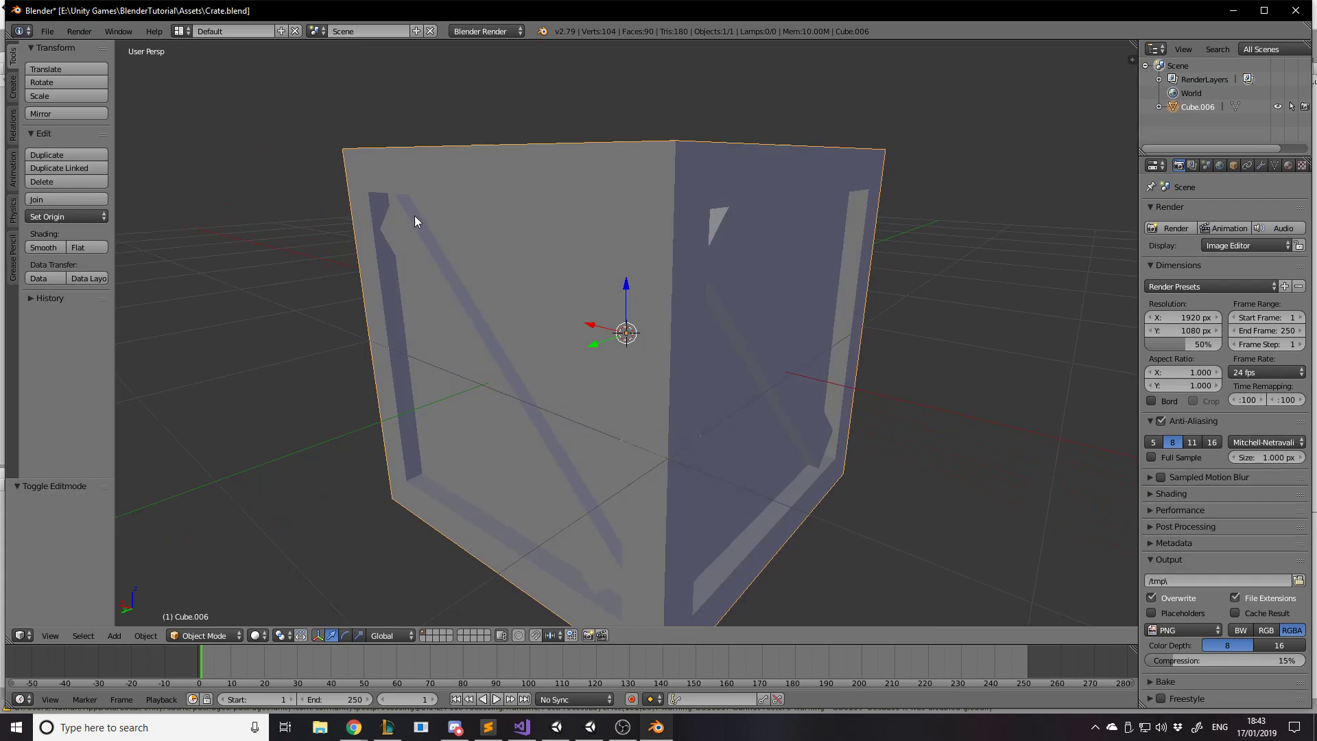
middle_drag(625, 257, 437, 273)
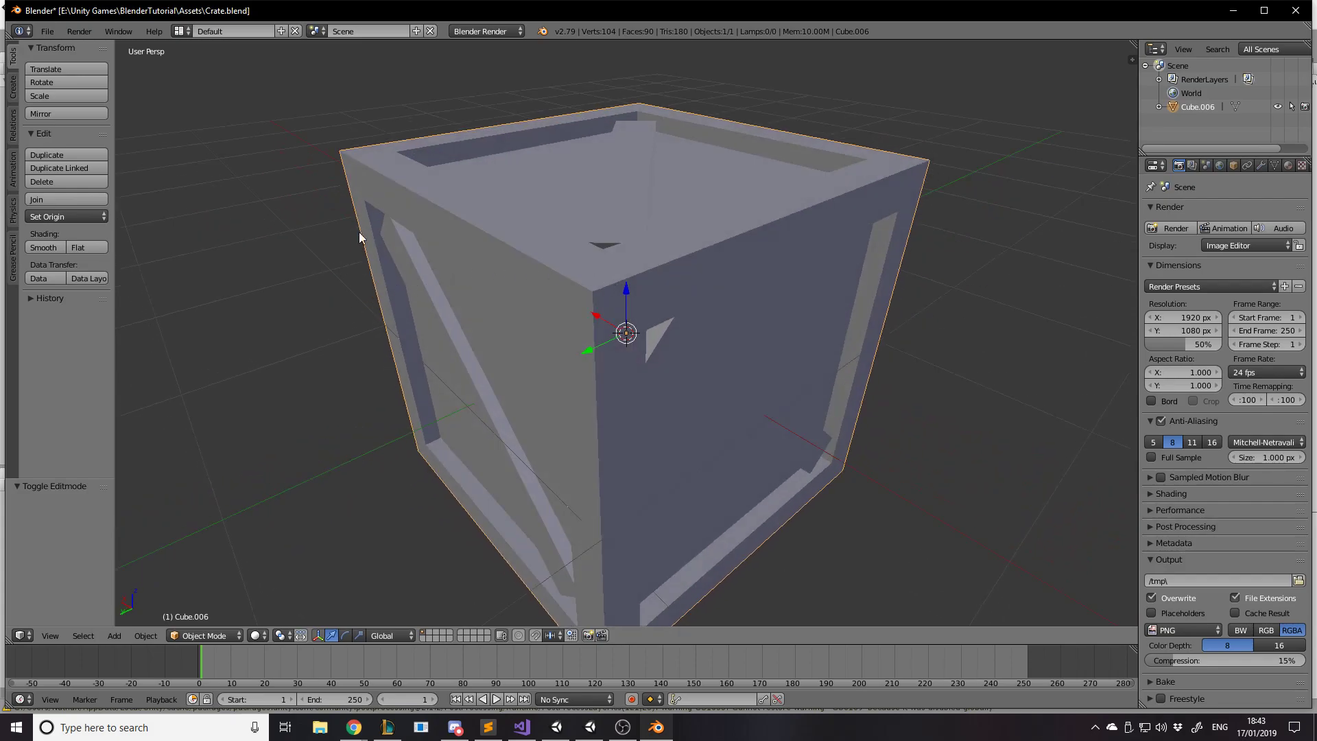
middle_drag(661, 409, 730, 239)
Rename the crate object as Crate.
double_click(1204, 108)
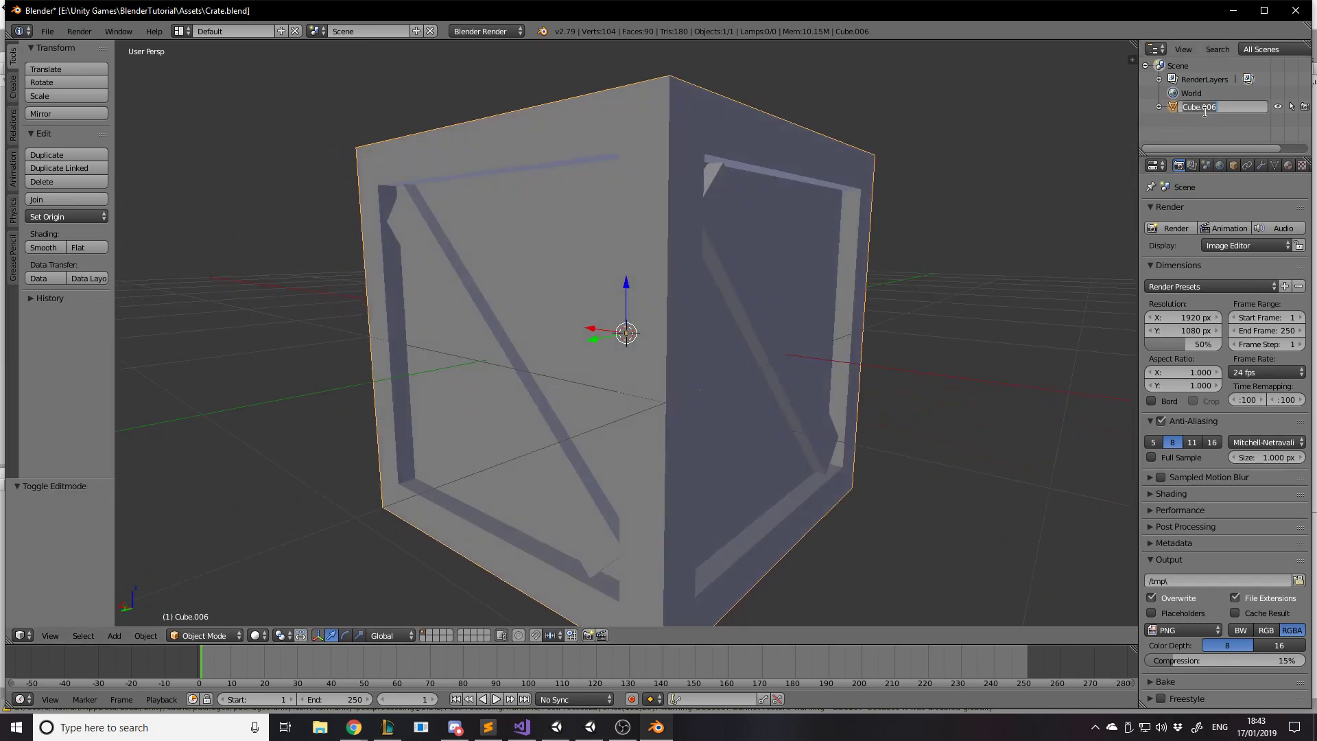
text(Cra)
key(Return)
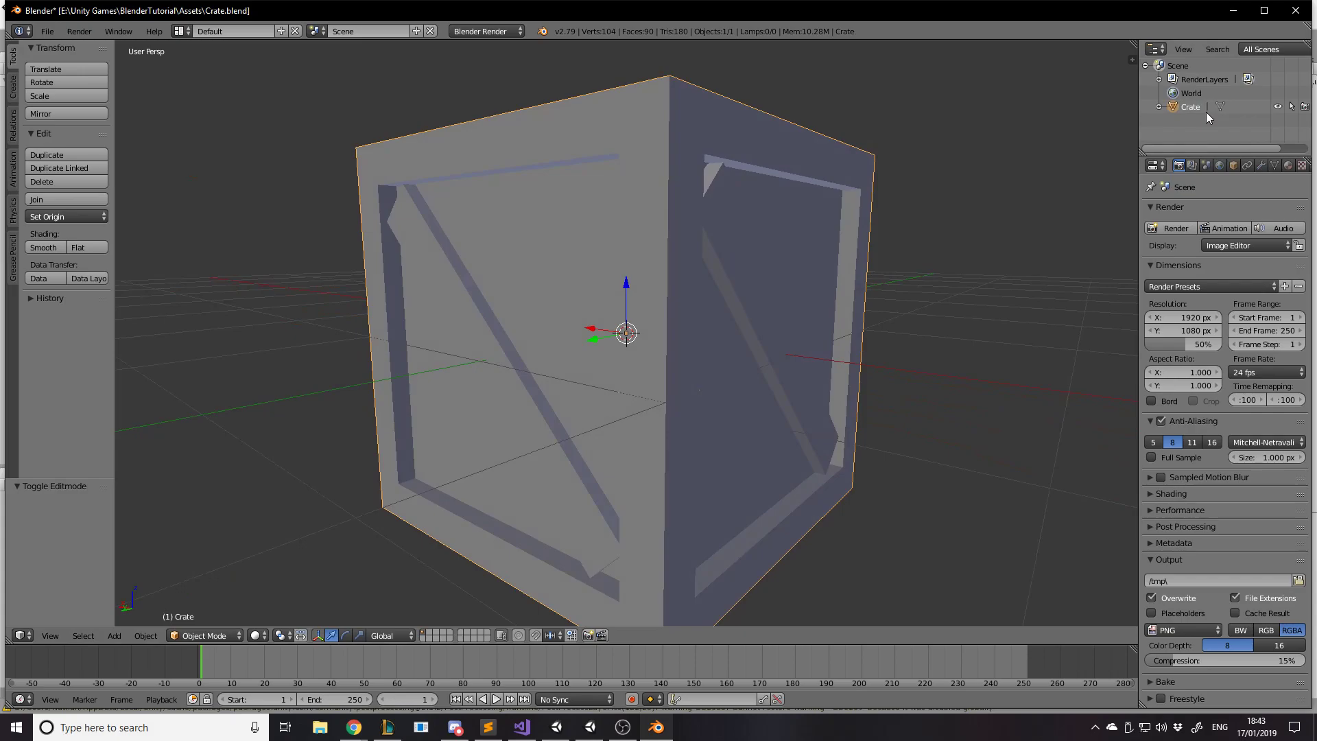
Switch to the BlenderTutorial project in Unity, inspect the crate's mesh name, and return to Blender.
click(578, 729)
click(492, 292)
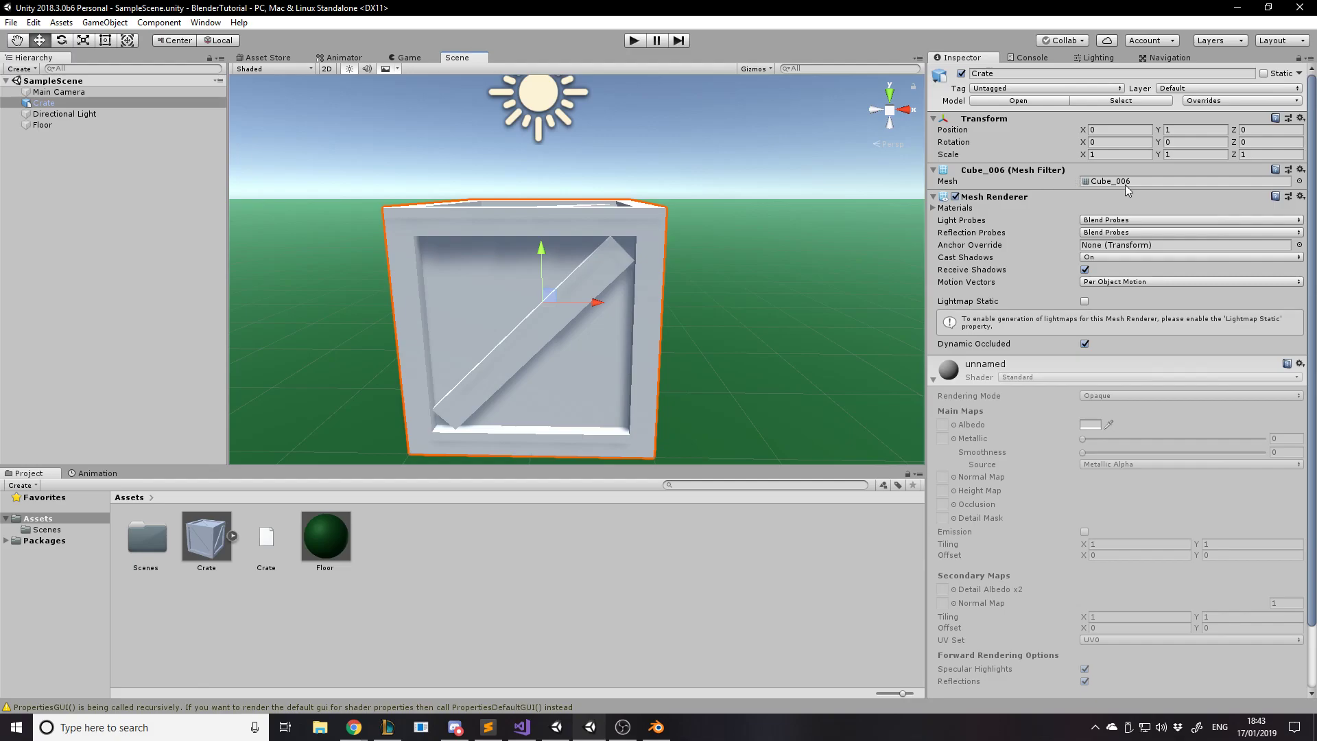
click(1247, 10)
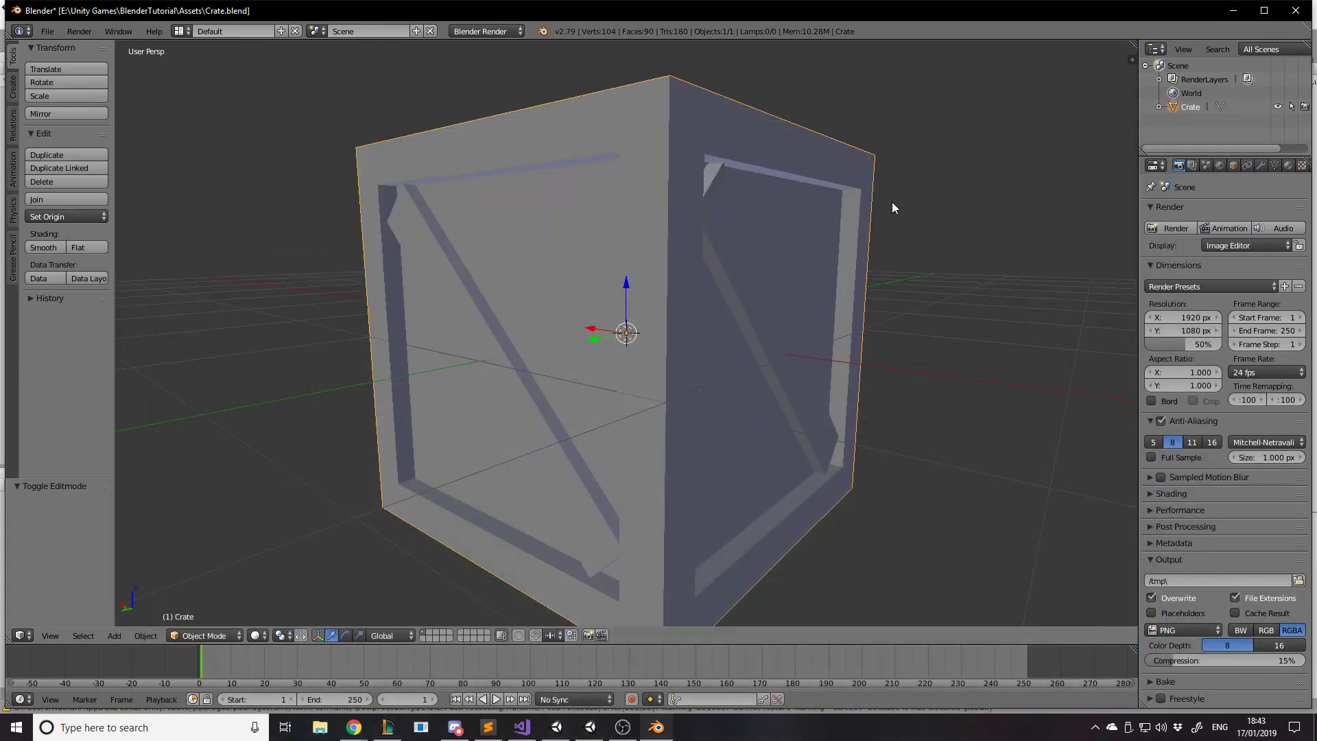
Add a new material to the crate and name it InsideBox.
middle_drag(795, 217, 807, 217)
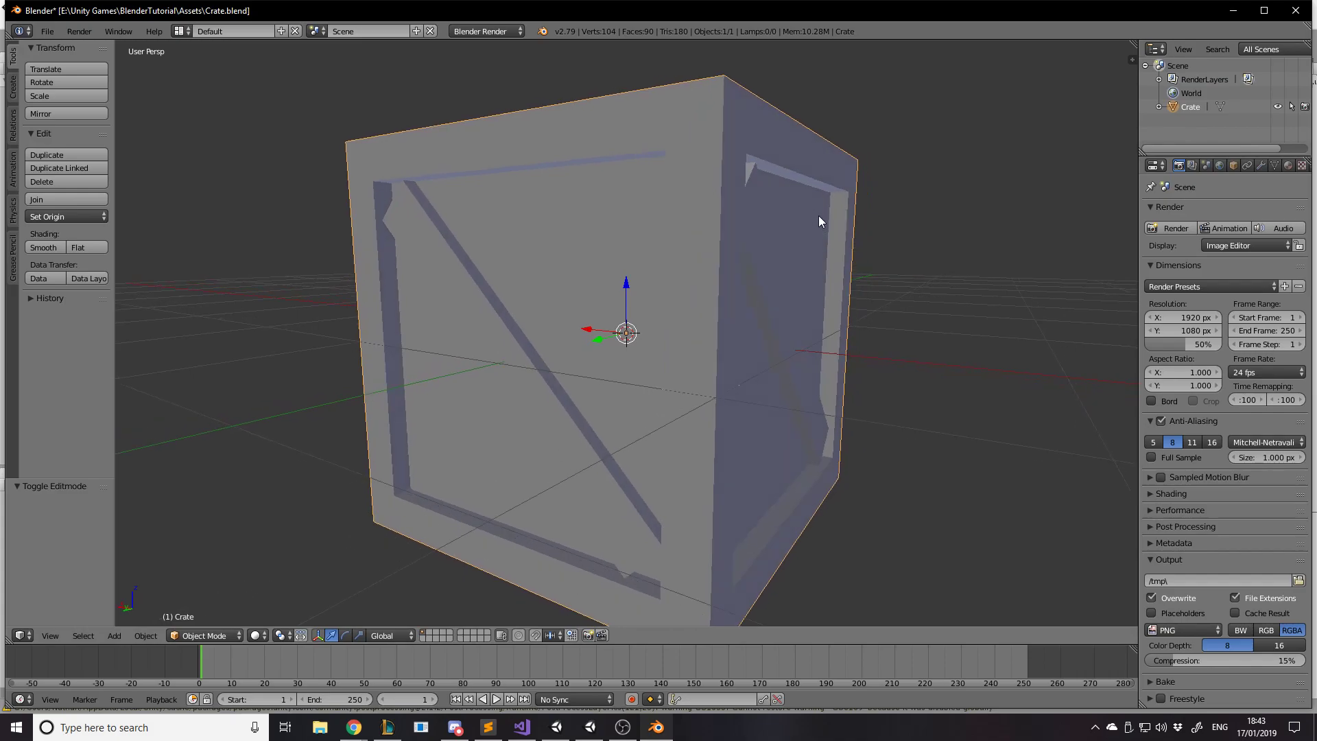
click(1288, 165)
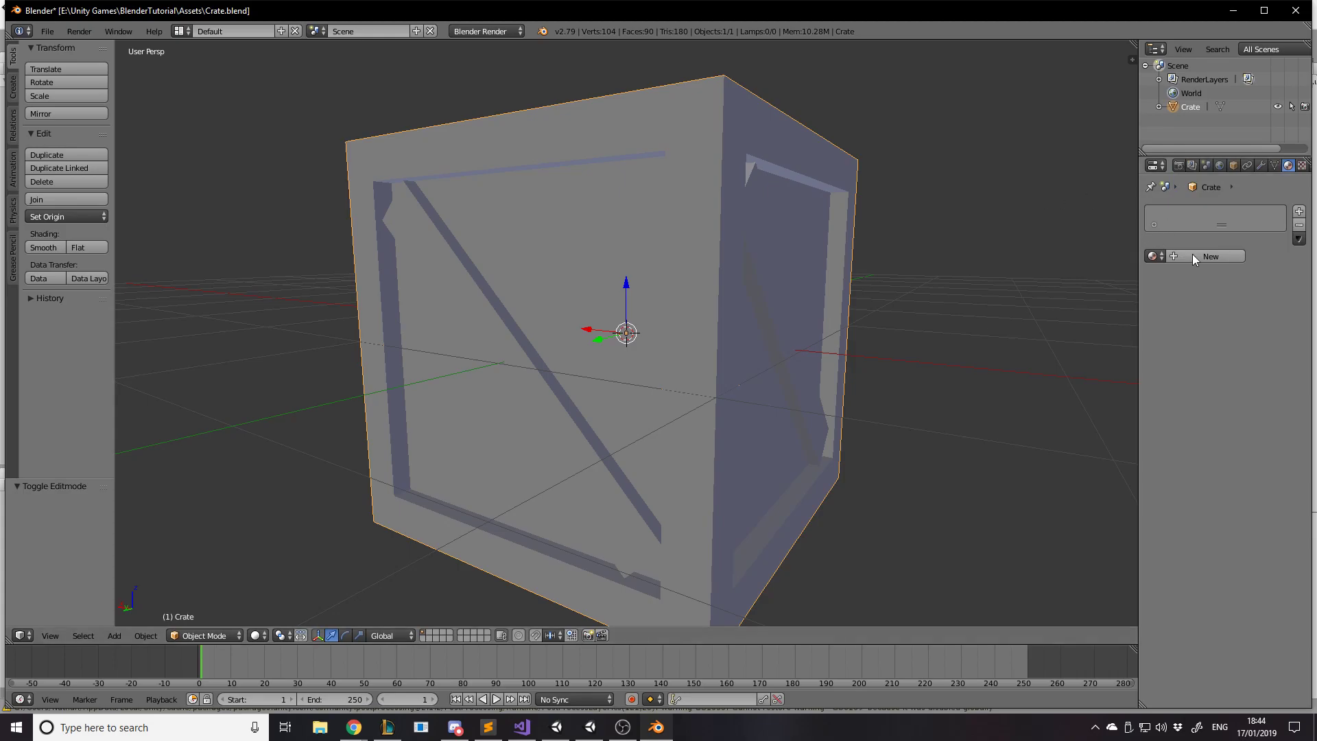
click(1228, 256)
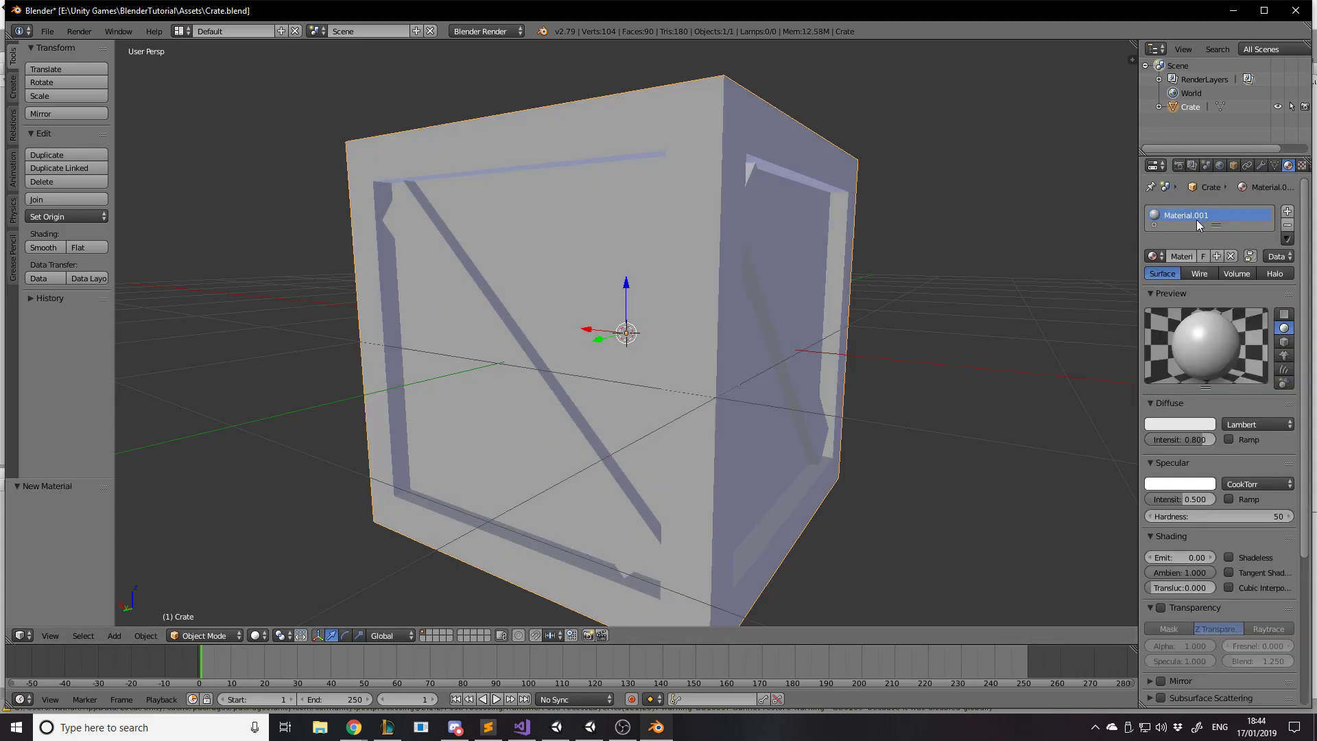
double_click(1192, 218)
key(BackSpace)
key(Return)
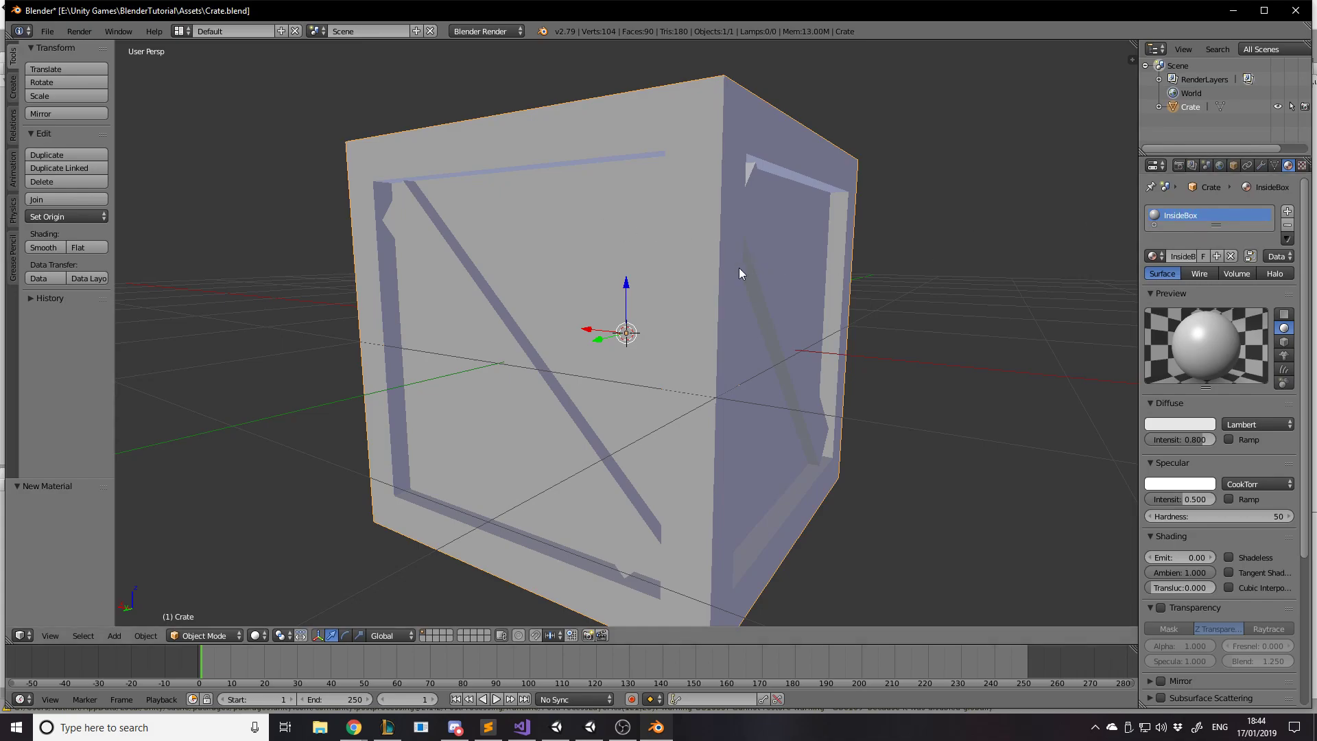
Enter Edit Mode and set InsideBox's diffuse colour to dark brown with R 0.067, G 0.014, B 0.004.
key(Tab)
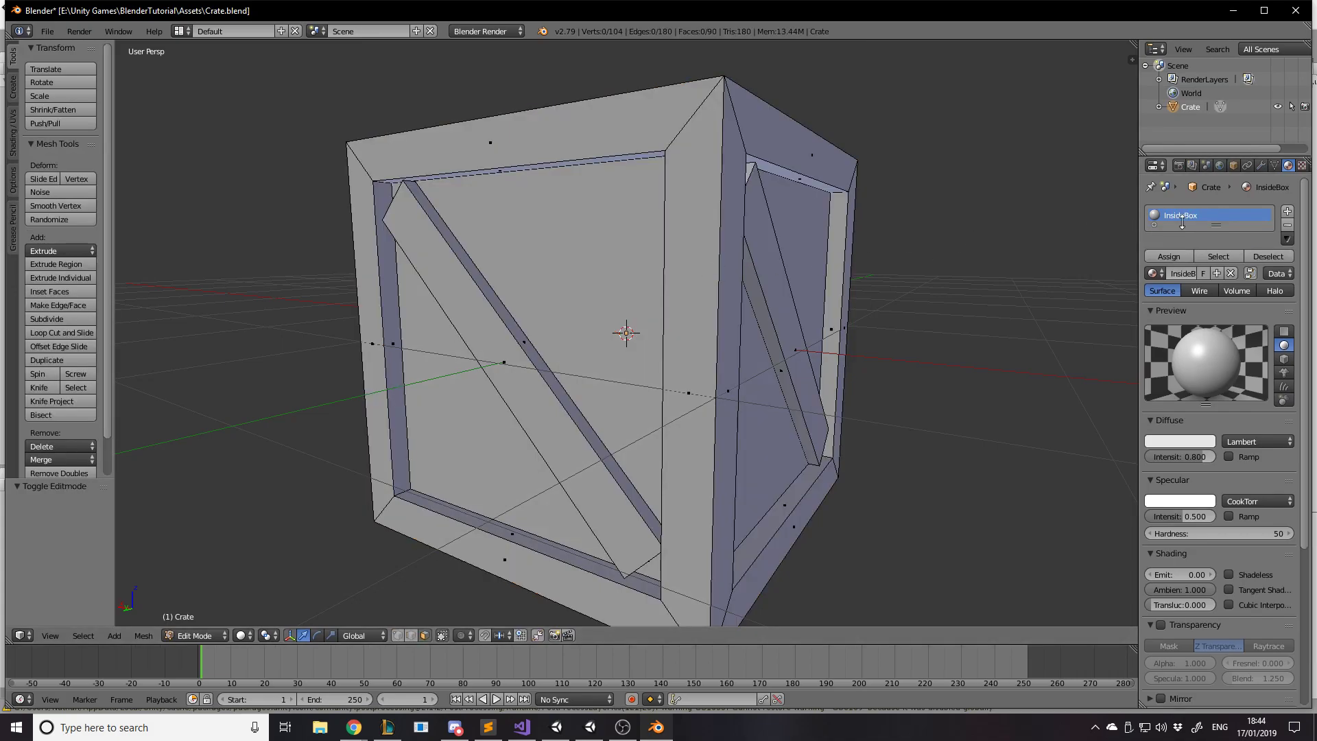
click(1181, 442)
click(1136, 334)
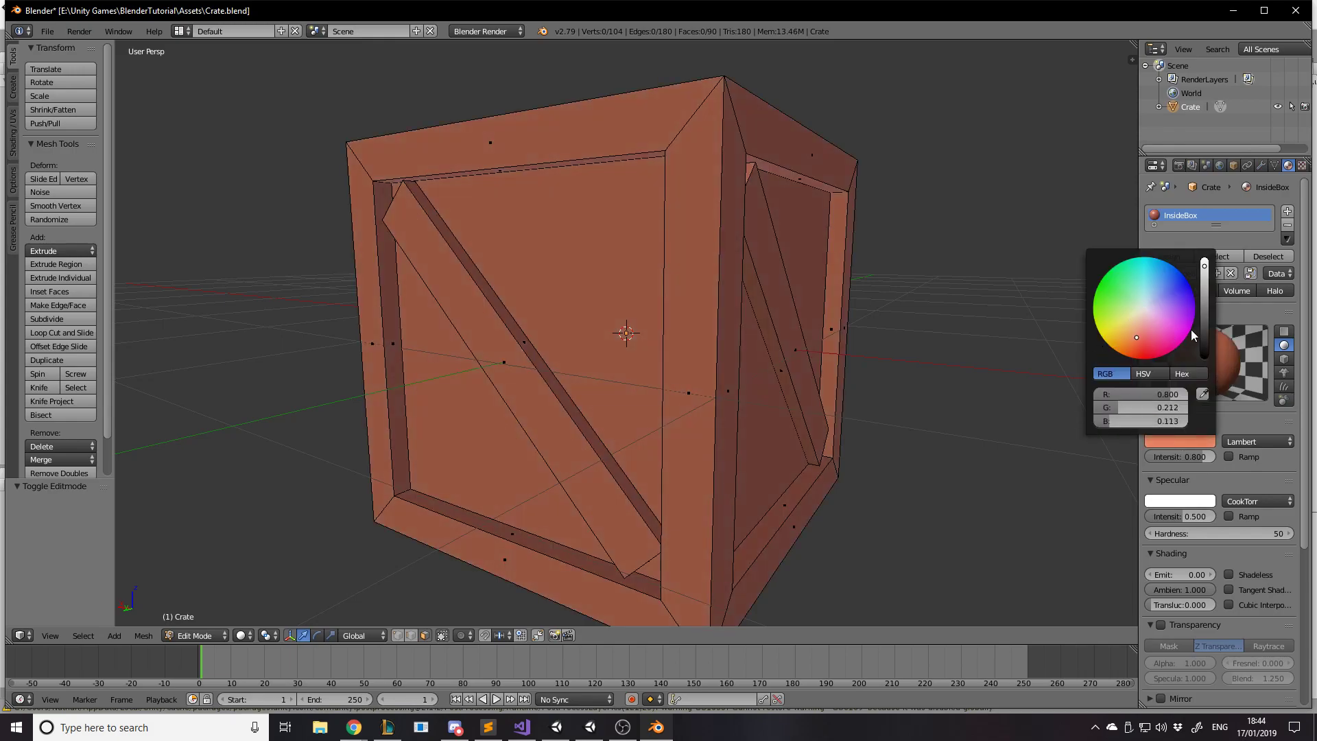
click(1205, 329)
drag(1205, 326, 1205, 304)
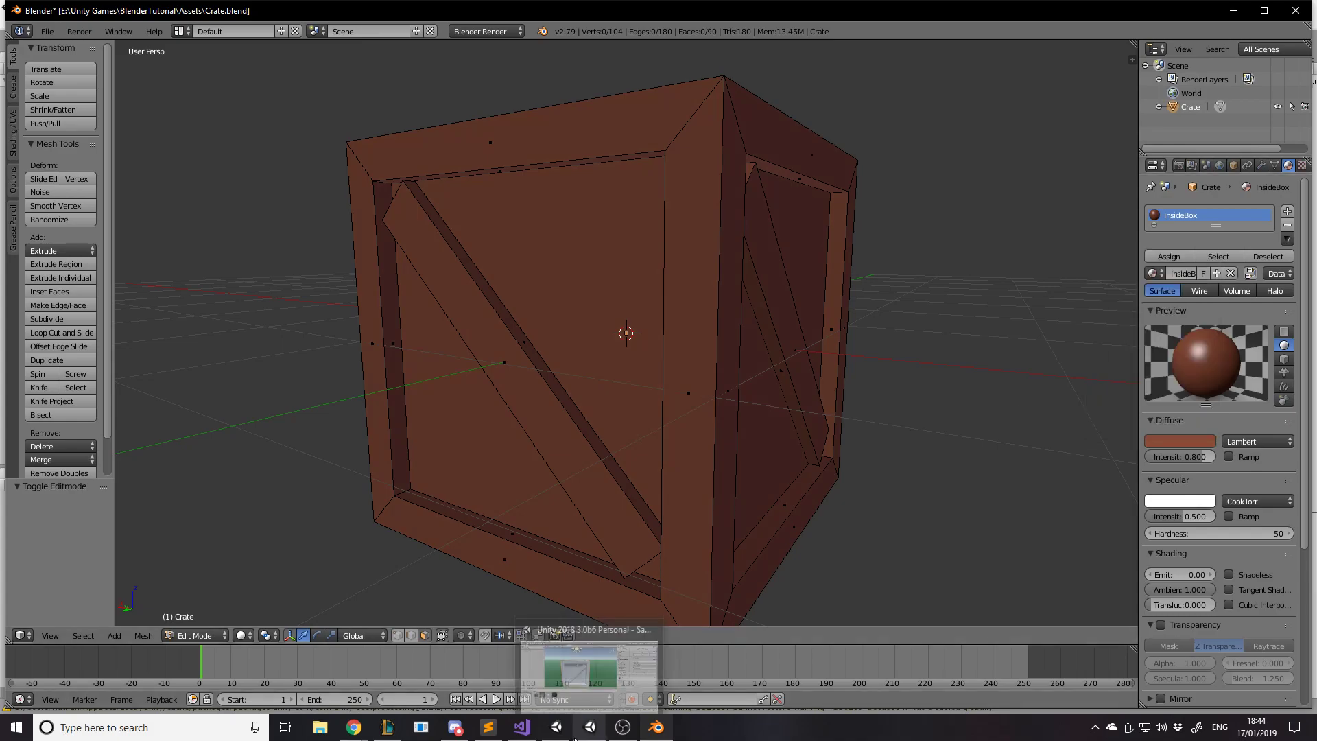
mouse_move(556, 726)
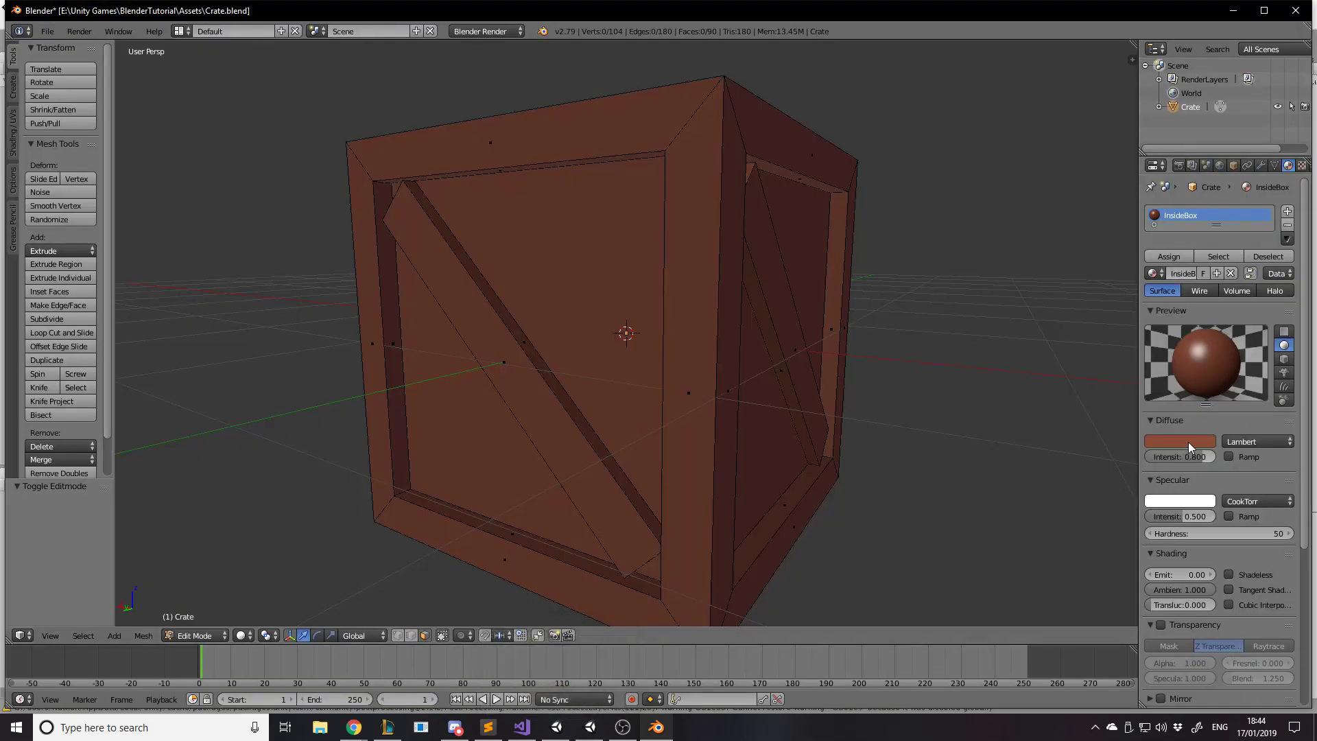
click(1188, 442)
drag(1205, 313, 1205, 326)
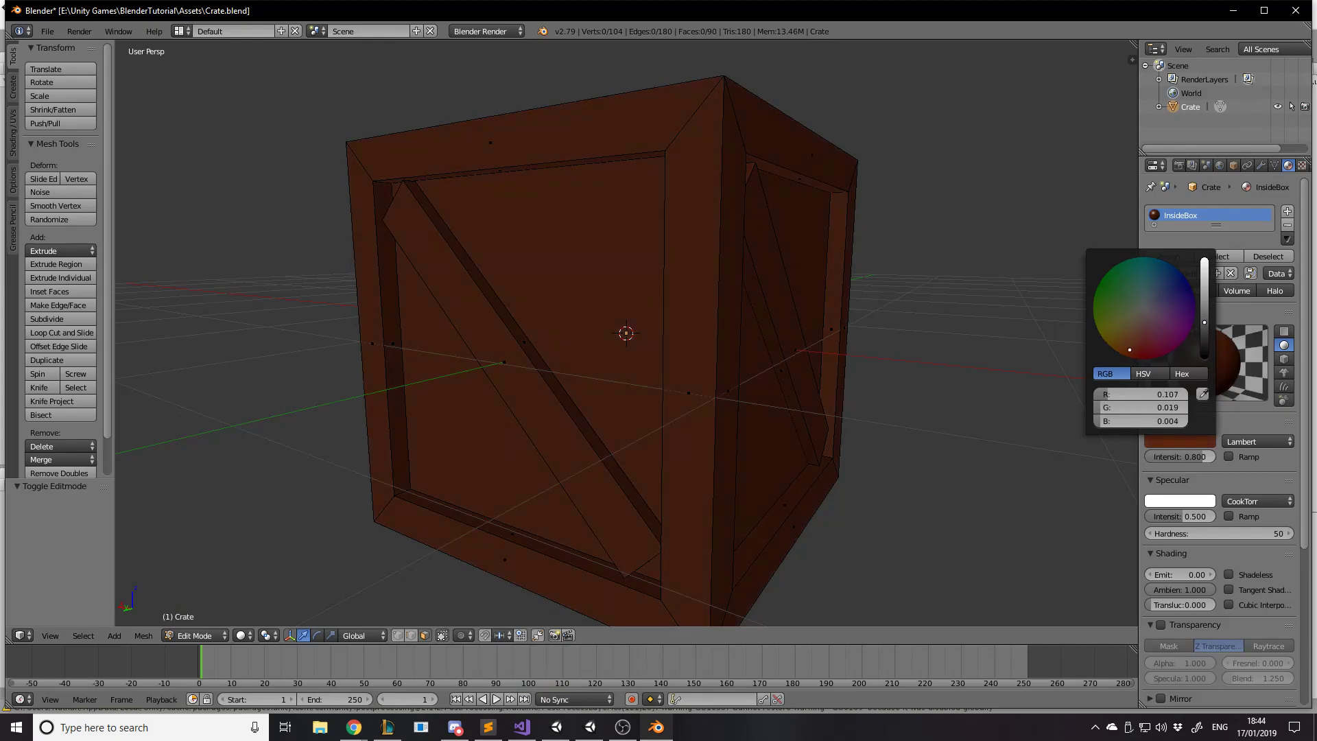
drag(1127, 354, 1127, 356)
click(1205, 330)
Assign the InsideBox material to all of the crate's faces and clear the selection.
key(a)
key(a)
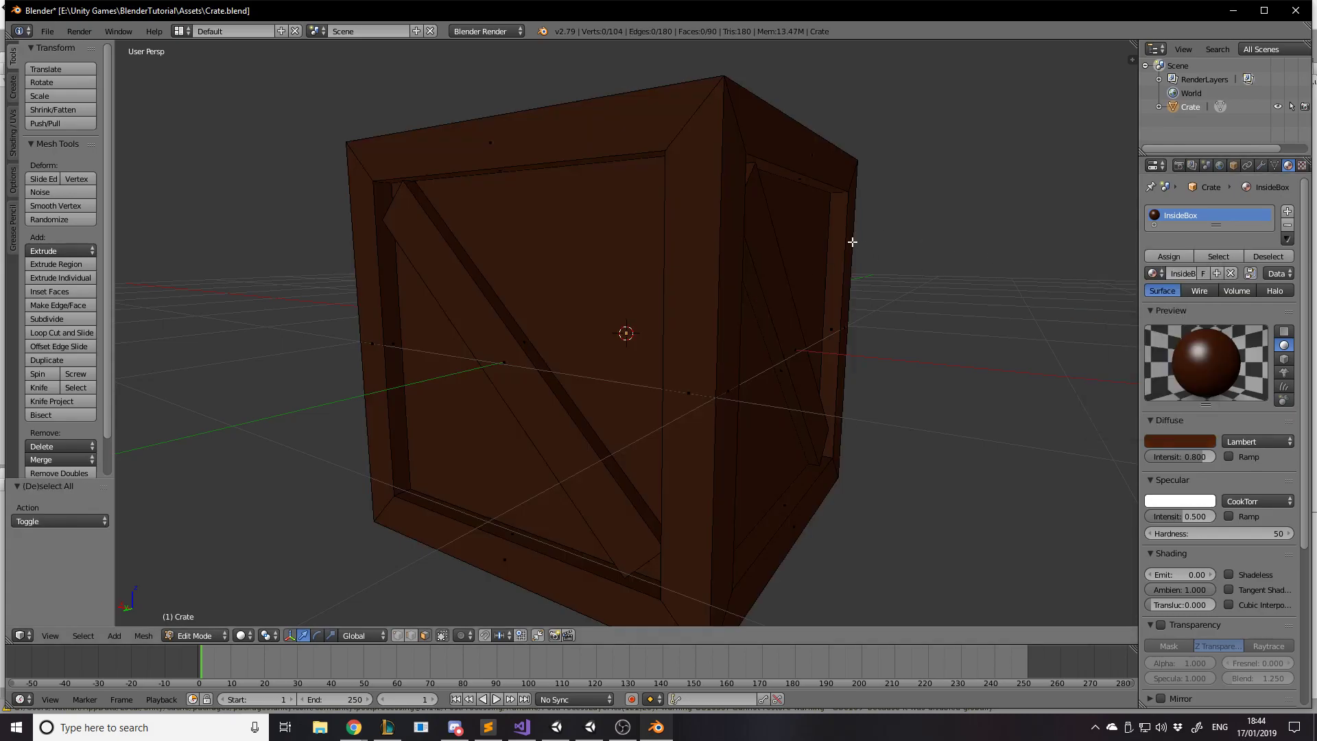
key(a)
click(1170, 258)
key(a)
middle_drag(723, 302, 669, 256)
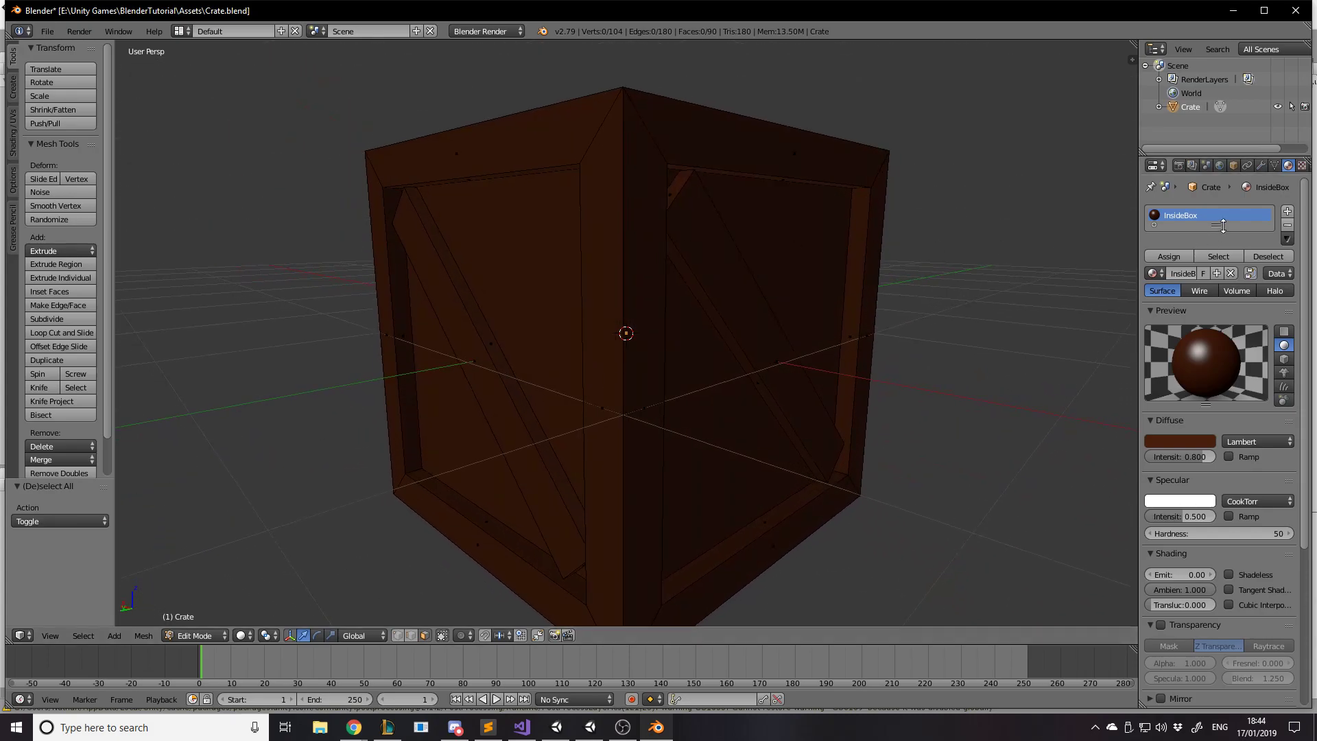
Add a second material slot to the crate with a new material named OutsideBox.
click(1288, 211)
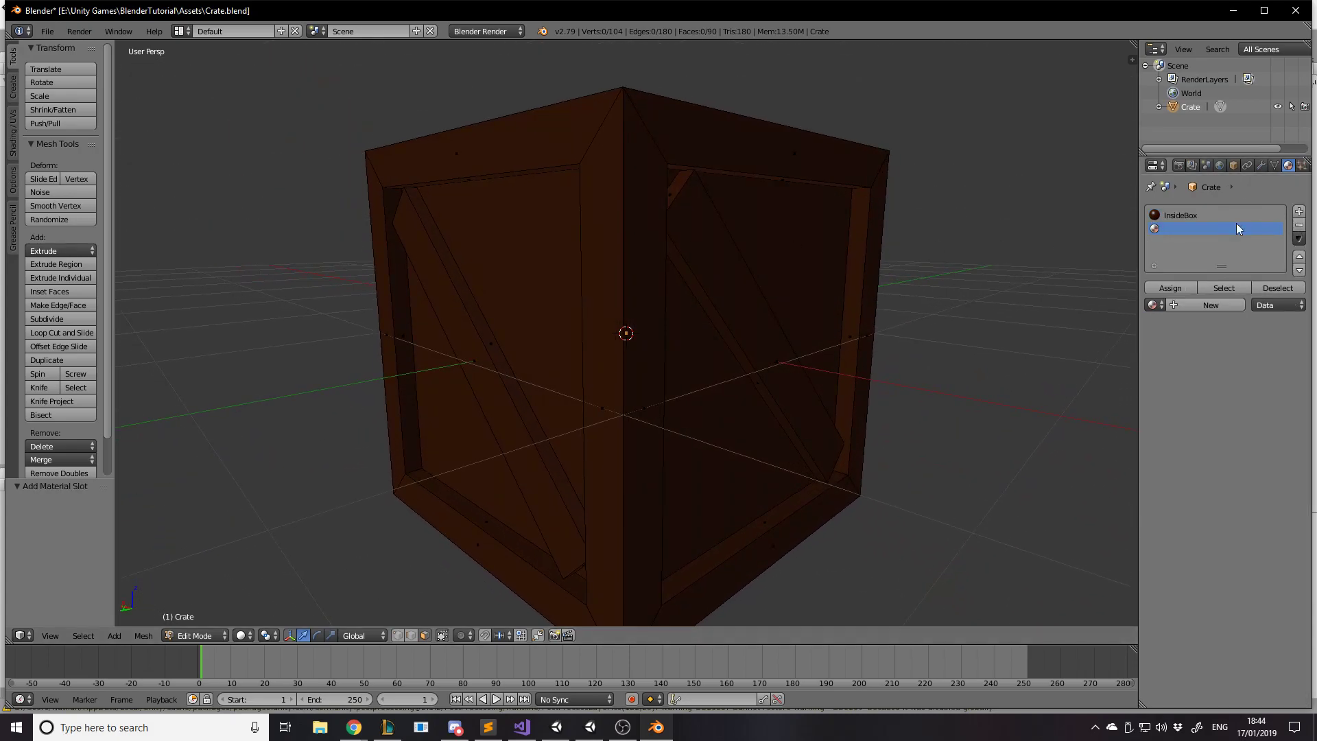
click(1192, 305)
double_click(1170, 231)
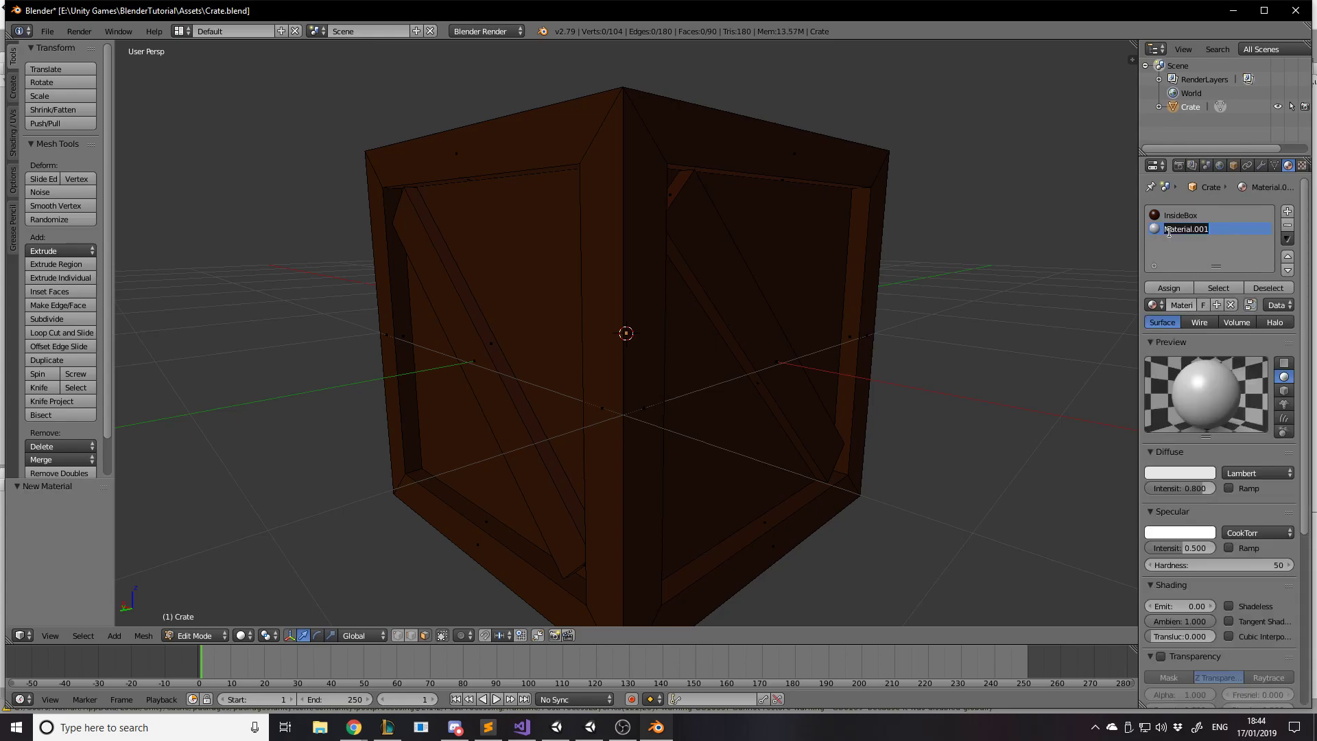
text(Cut)
text(sideBox)
key(Return)
Set OutsideBox's diffuse colour by sampling the dark brown of the crate with the eyedropper.
click(1192, 216)
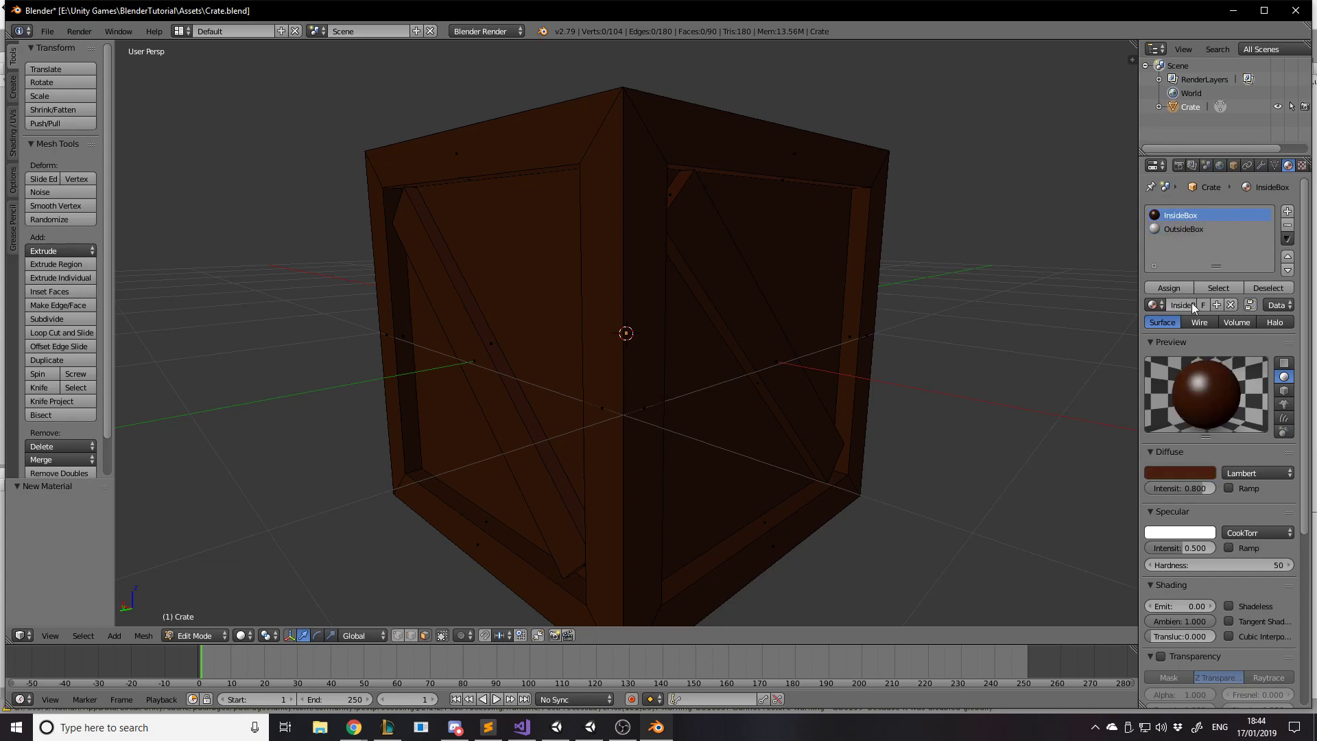
click(1195, 473)
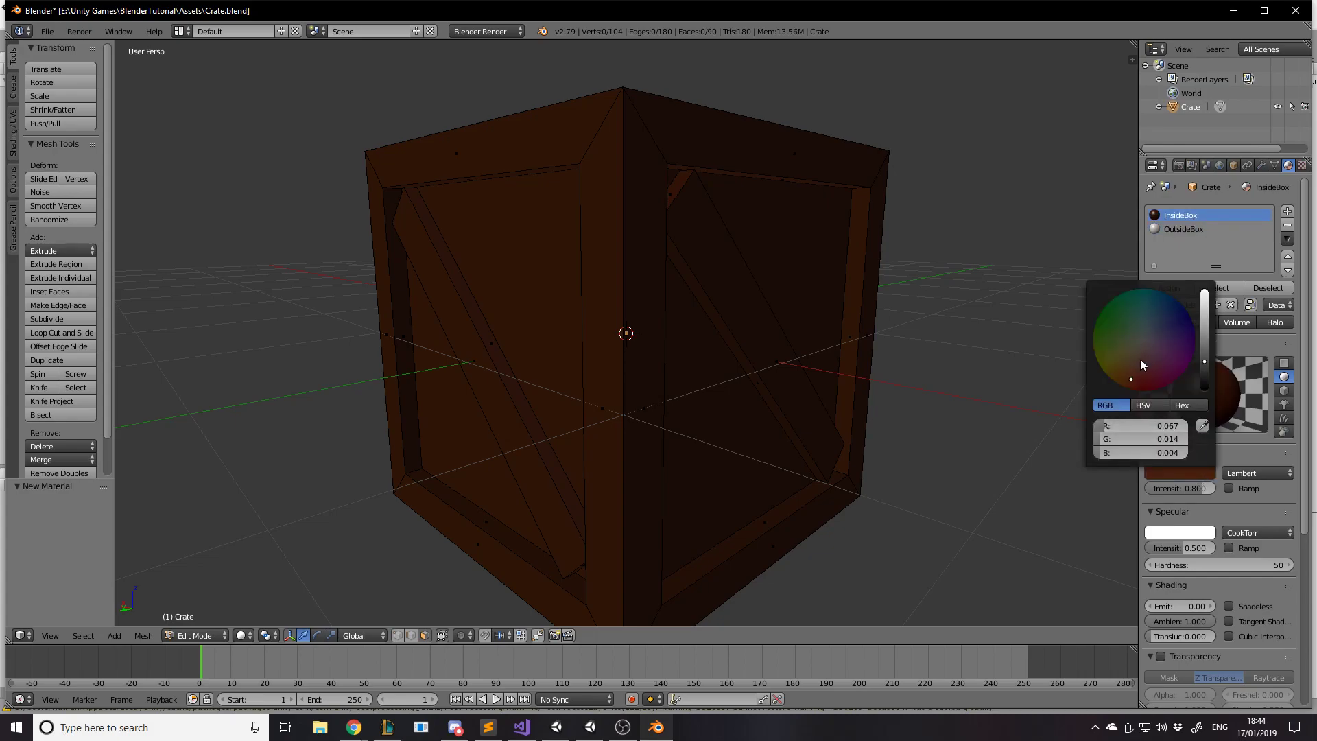
click(1204, 230)
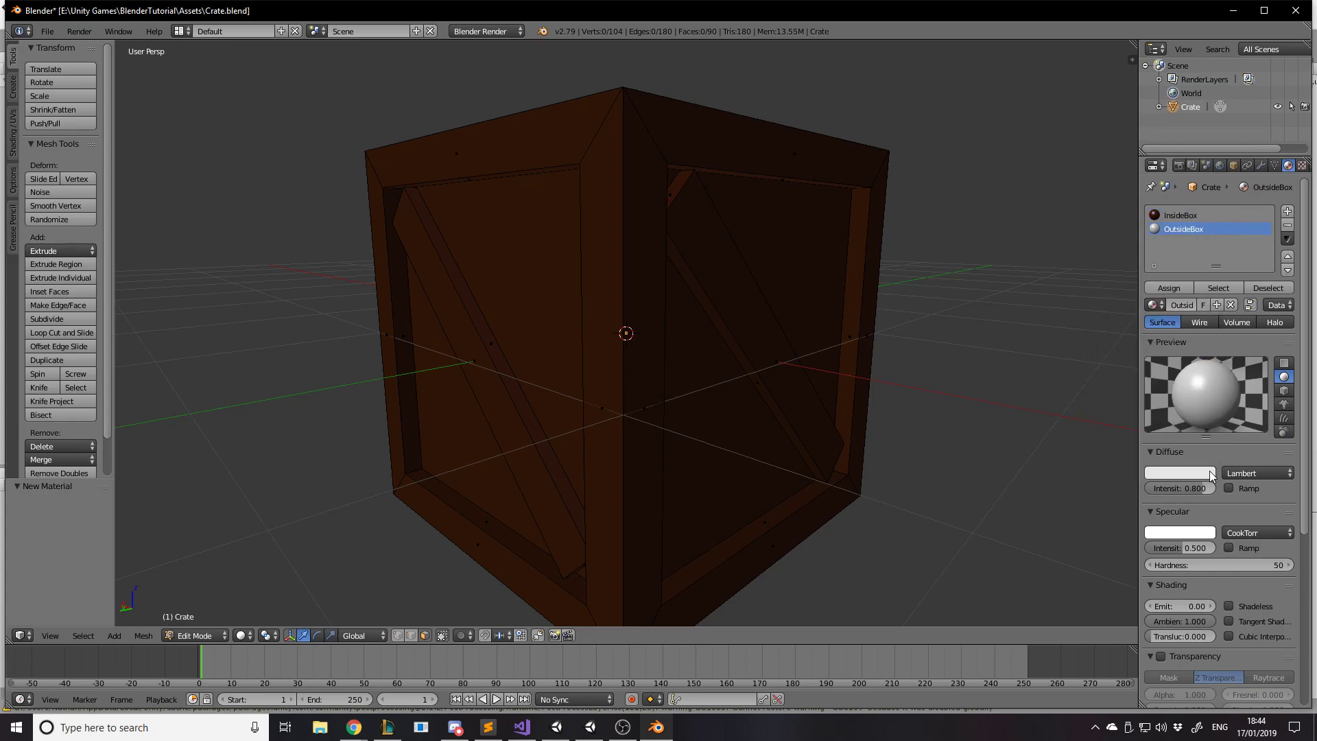
click(1209, 472)
click(1204, 424)
click(781, 240)
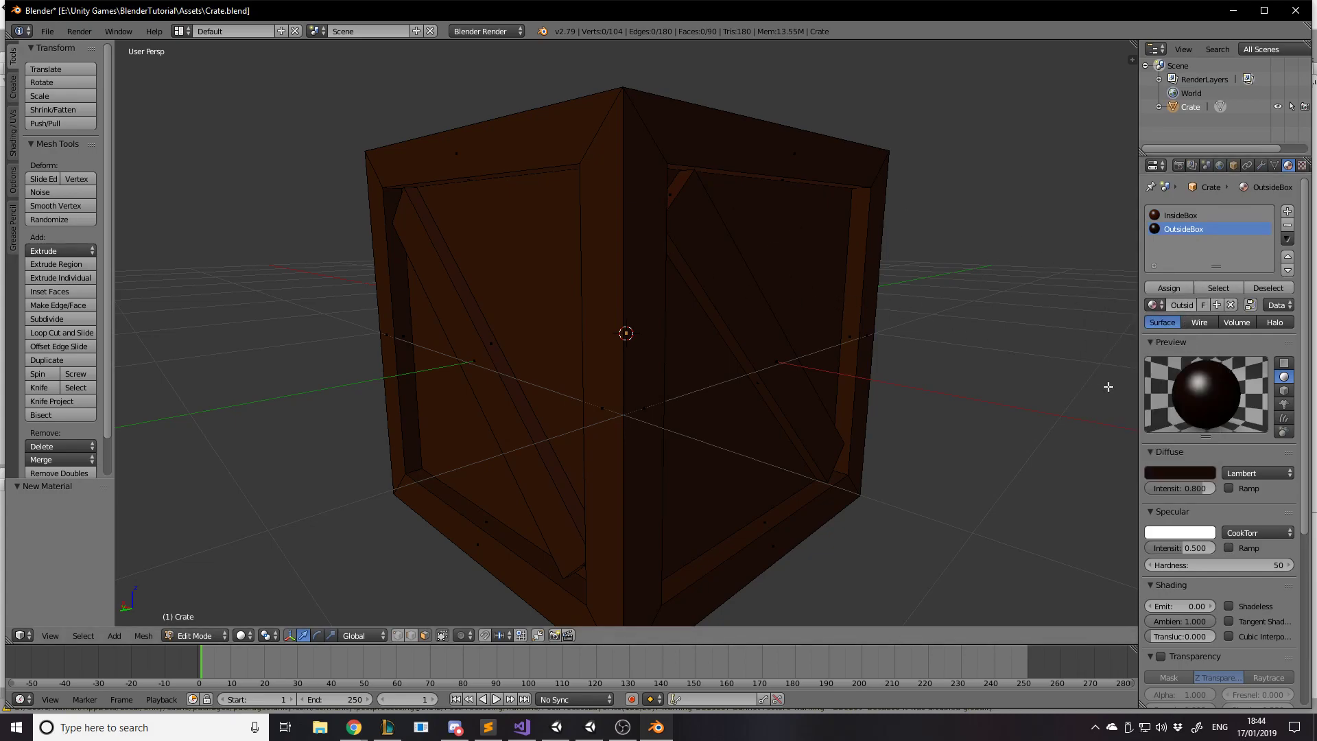
Select all of the crate's faces, assign the OutsideBox material to them, and clear the selection.
key(a)
key(a)
key(a)
key(a)
key(a)
key(a)
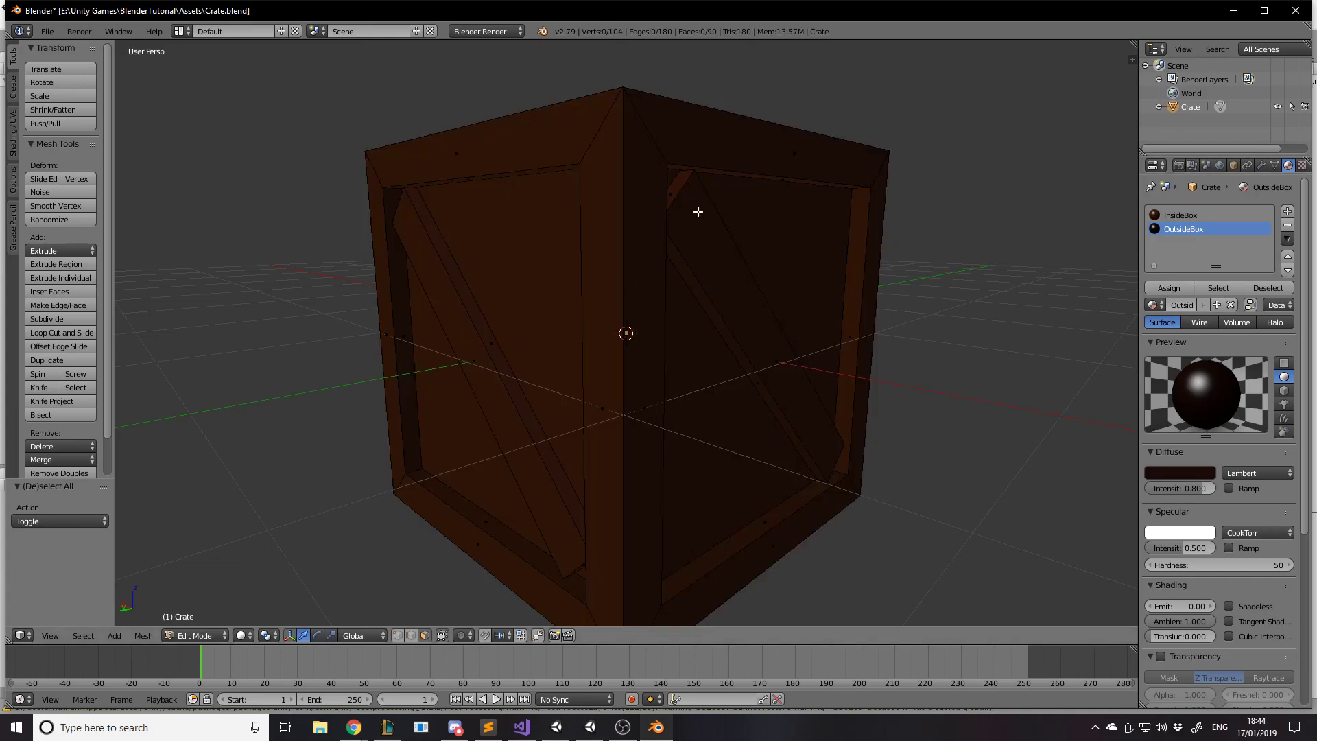
key(Tab)
key(Tab)
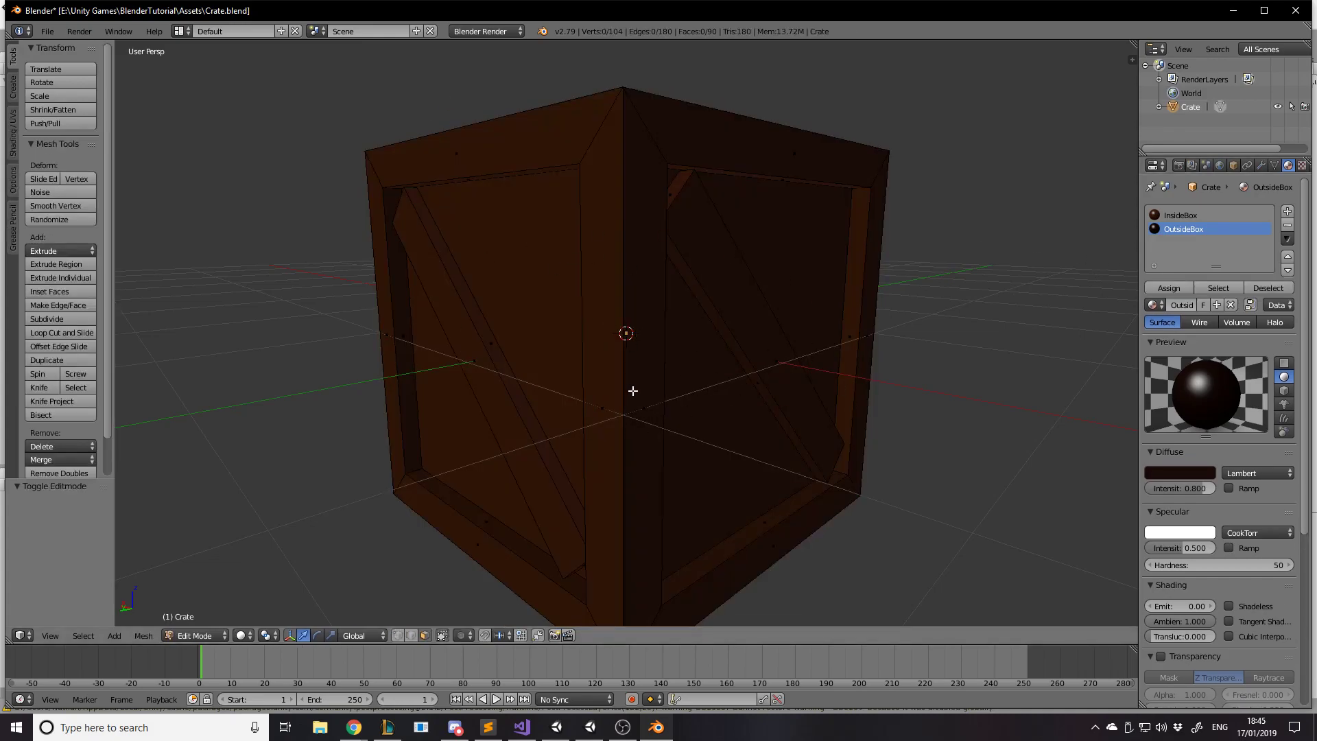
key(a)
middle_drag(640, 385, 690, 167)
click(1181, 290)
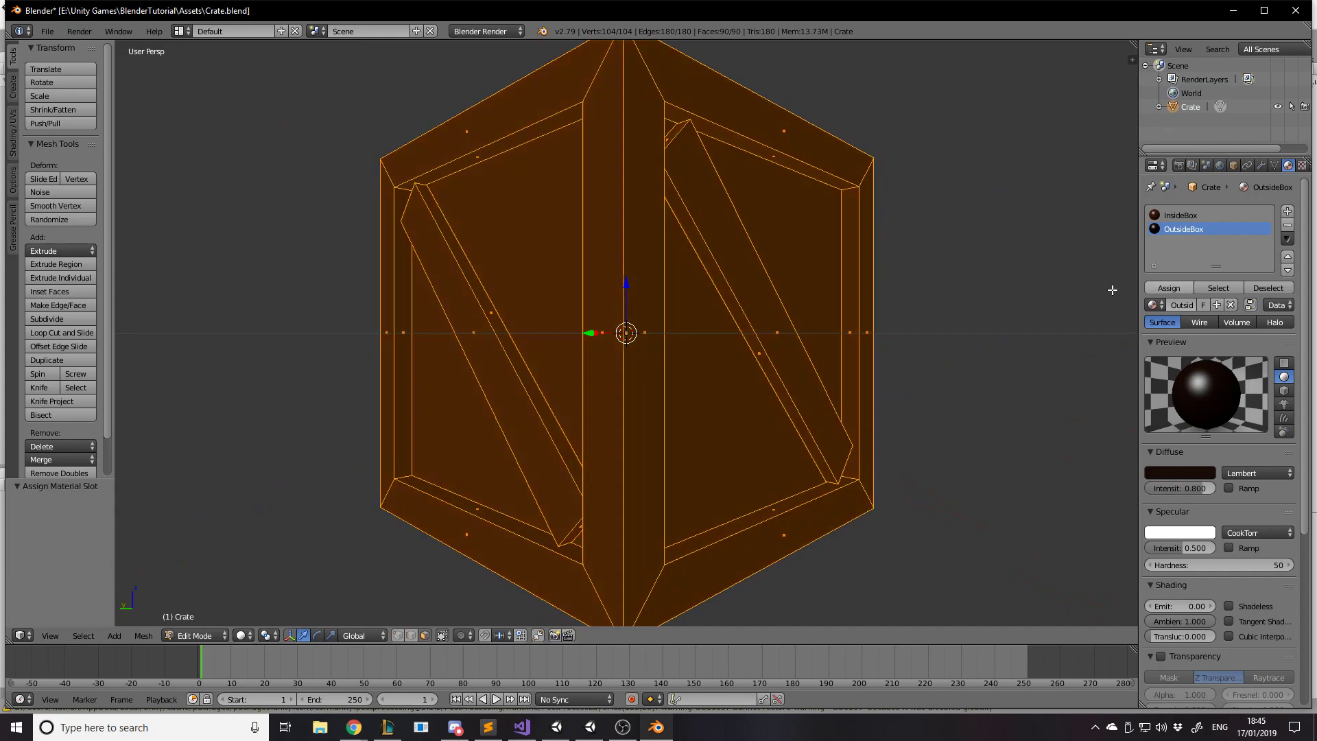
key(a)
middle_drag(917, 277, 947, 299)
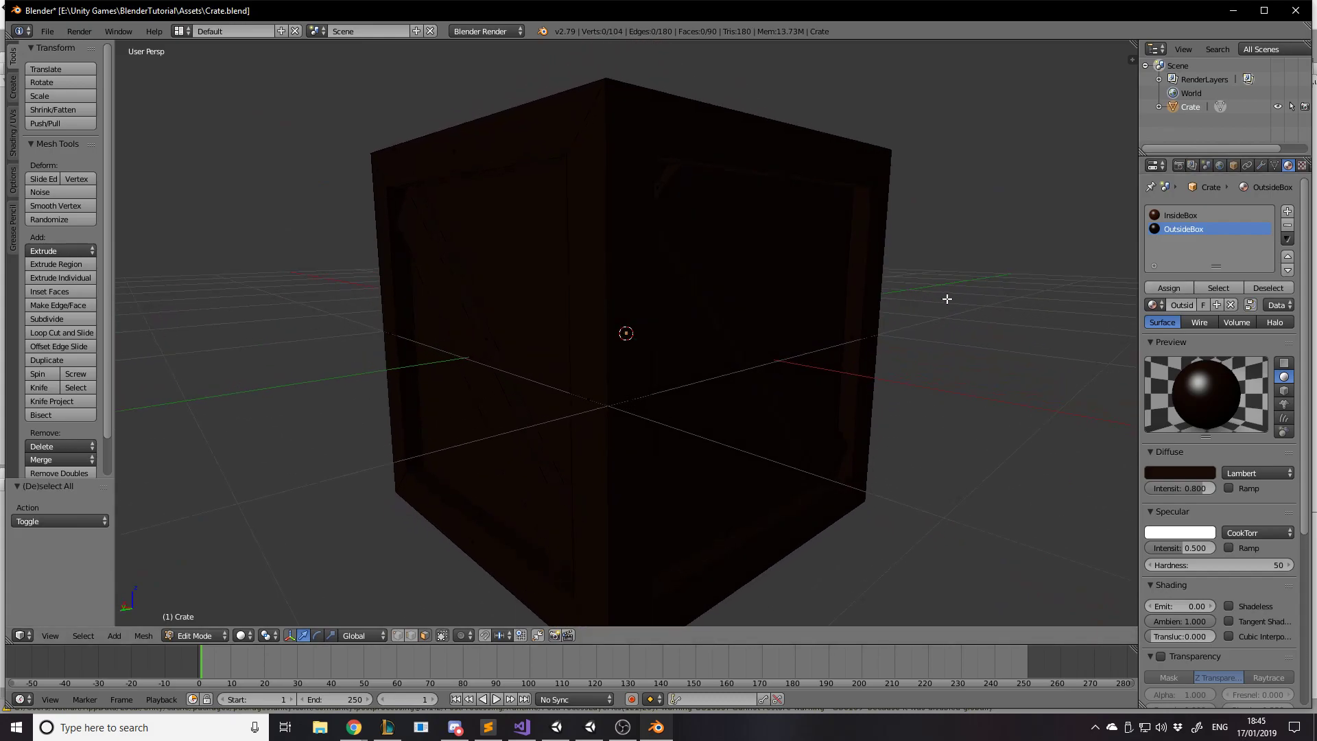
Brighten OutsideBox's diffuse colour to R 0.402, G 0.100, B 0.040, and leave Edit Mode with the crate deselected.
click(1180, 472)
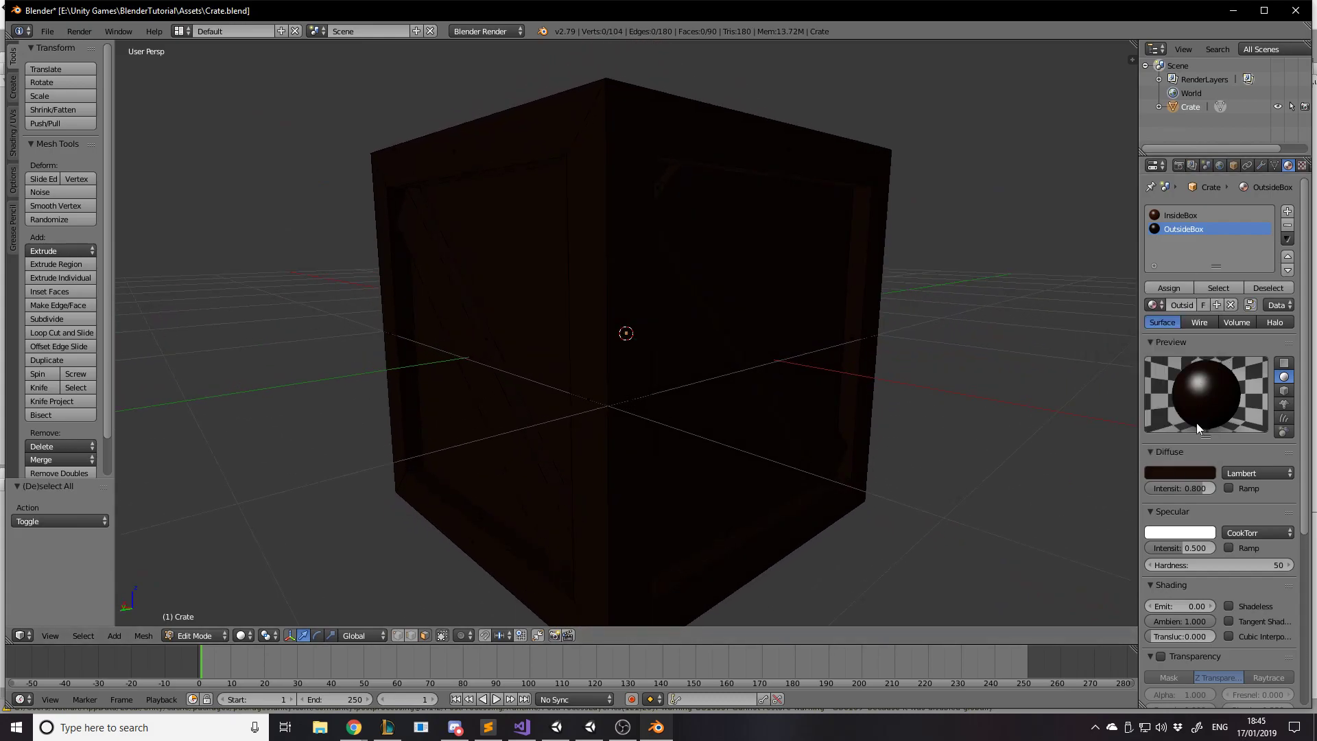
click(1191, 473)
drag(1206, 386, 1205, 332)
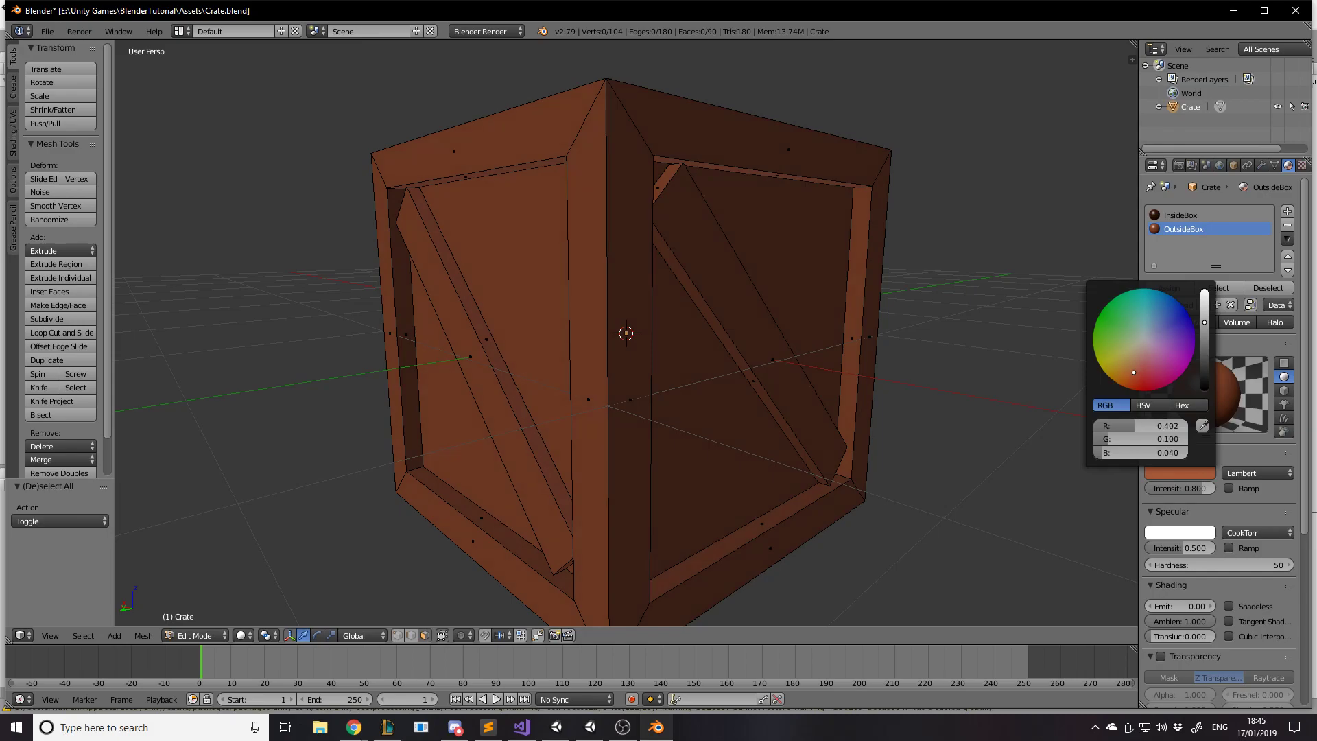
key(a)
key(a)
key(Tab)
mouse_move(897, 227)
middle_down()
mouse_move(820, 239)
mouse_move(866, 291)
mouse_move(902, 237)
mouse_move(896, 321)
mouse_move(898, 232)
middle_up()
key(a)
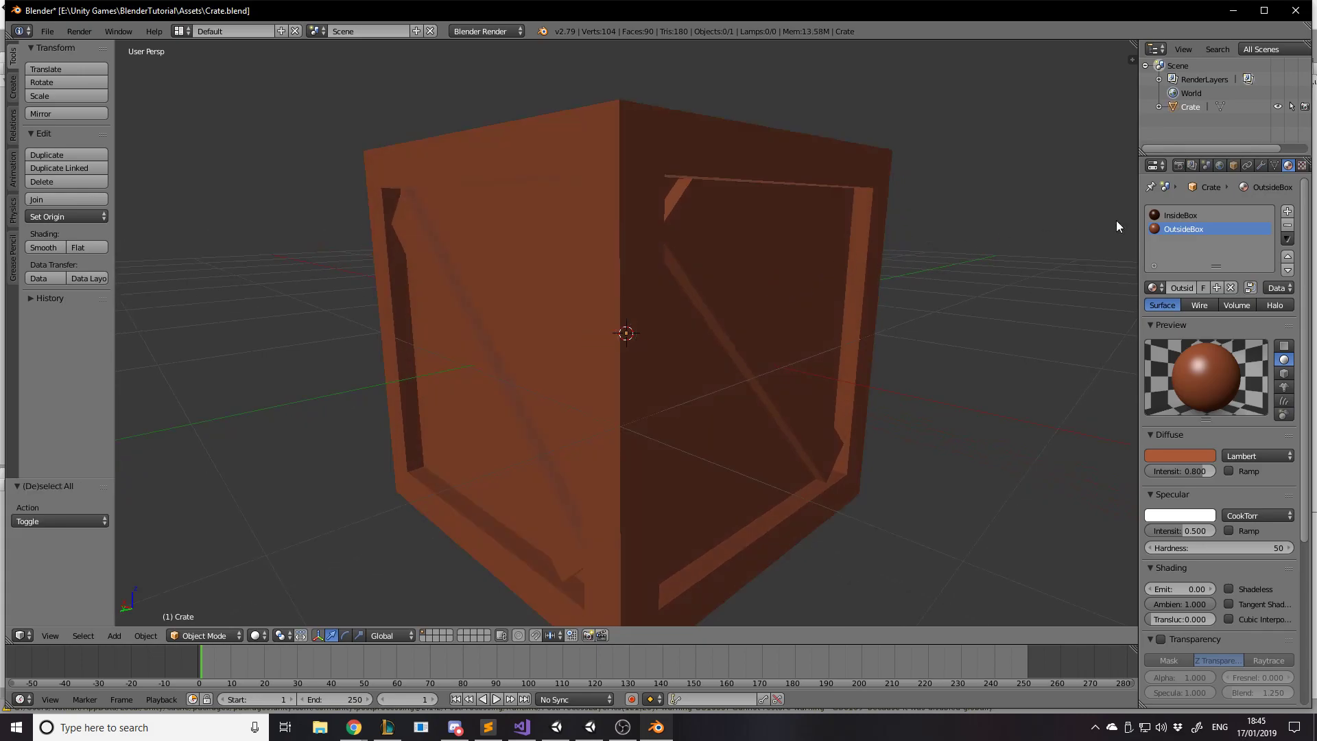
Make InsideBox the active material and re-enter Edit Mode on the crate with no faces selected.
click(1183, 216)
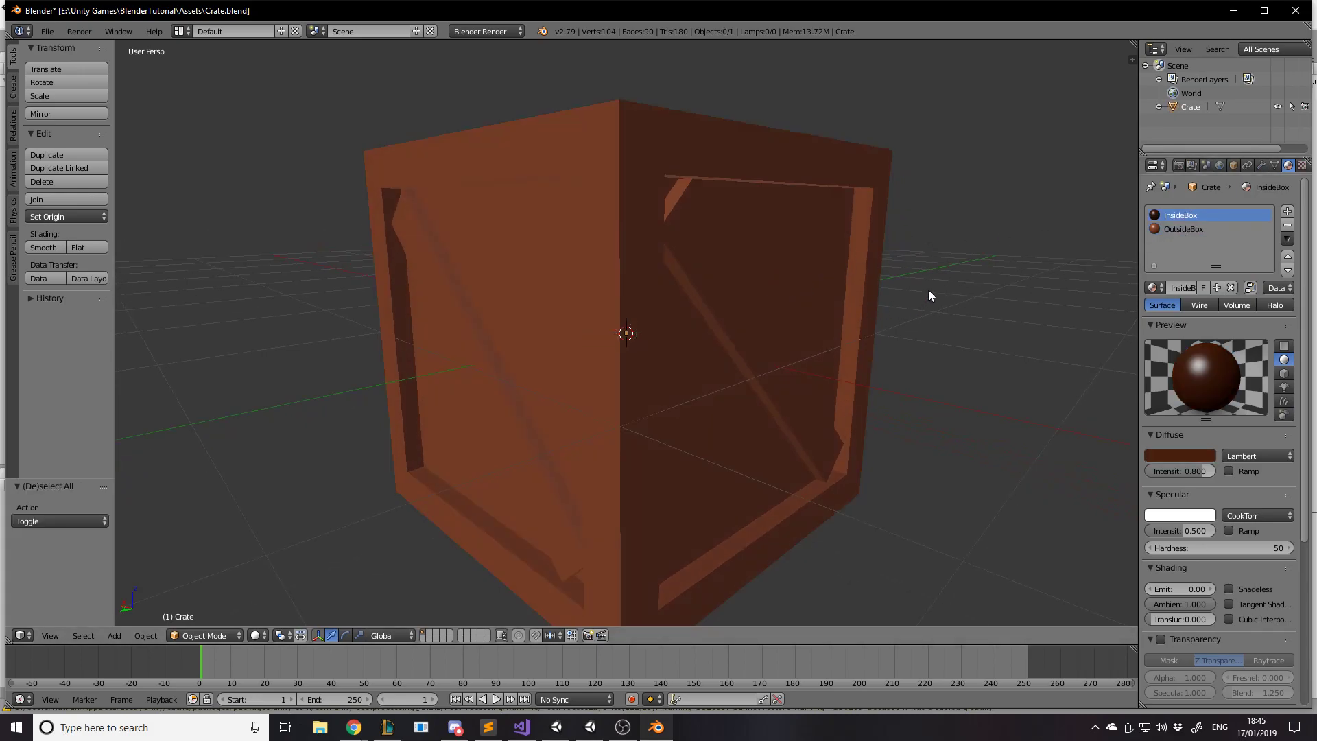
key(Tab)
key(a)
key(a)
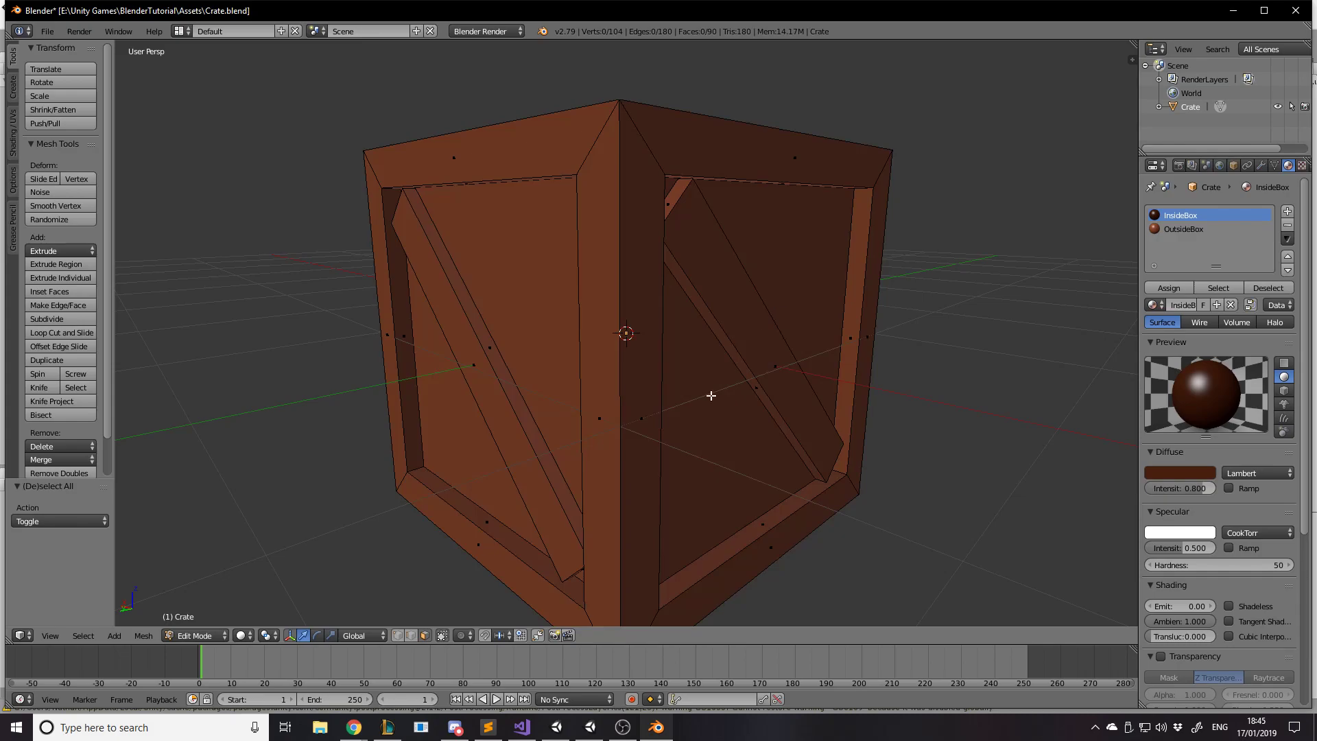
Switch to the Hel project in Unity and examine which parts of the wooden crate are dark and light.
click(569, 693)
mouse_move(702, 324)
middle_down()
mouse_move(700, 291)
mouse_move(697, 333)
middle_up()
right_drag(716, 291, 653, 233)
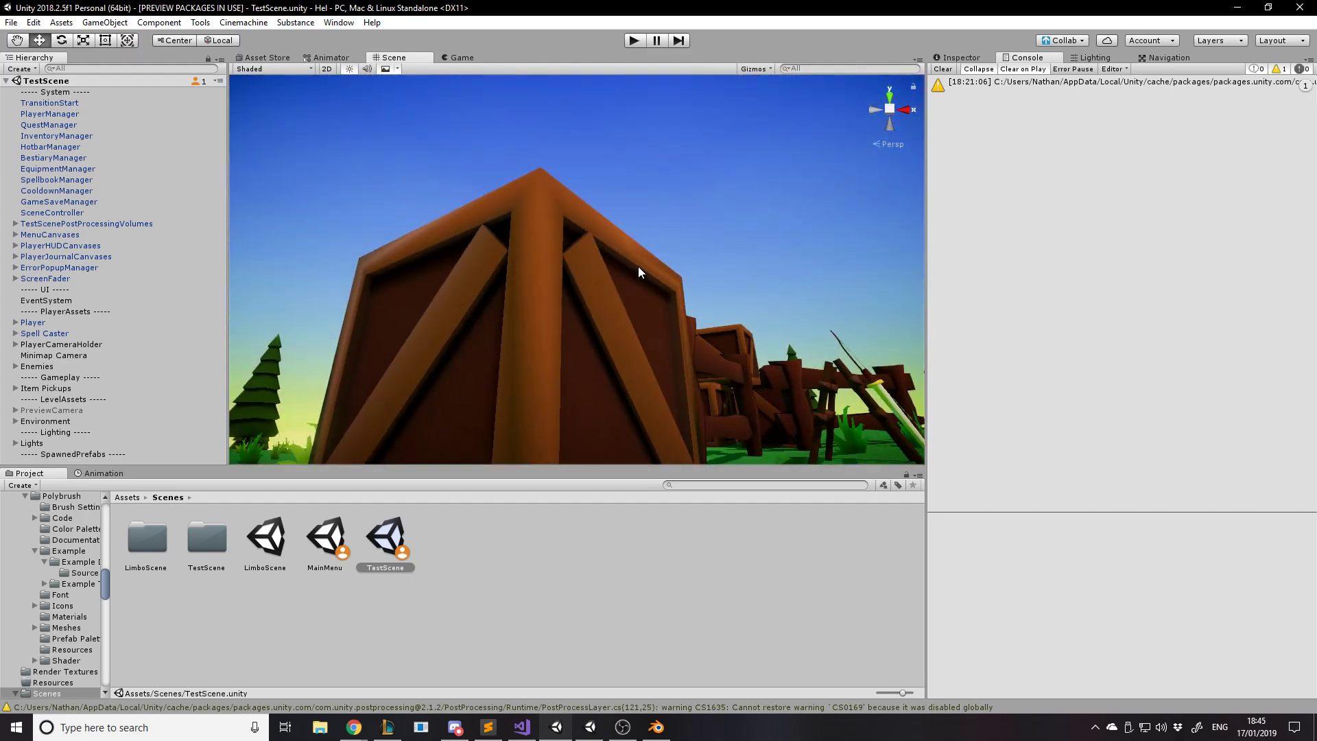
right_drag(636, 335, 647, 435)
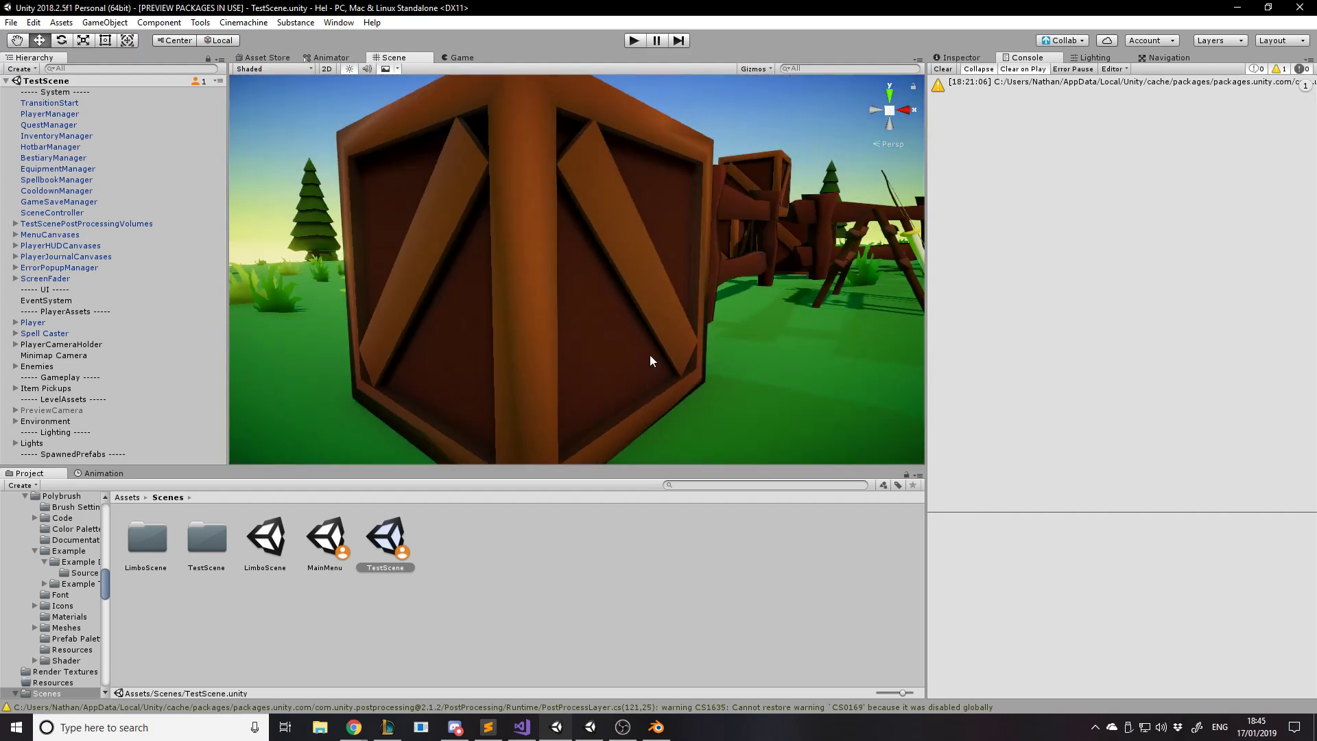
Return to Blender and select the six recessed inner panel faces of the crate, one on each side.
right_drag(727, 213, 601, 225)
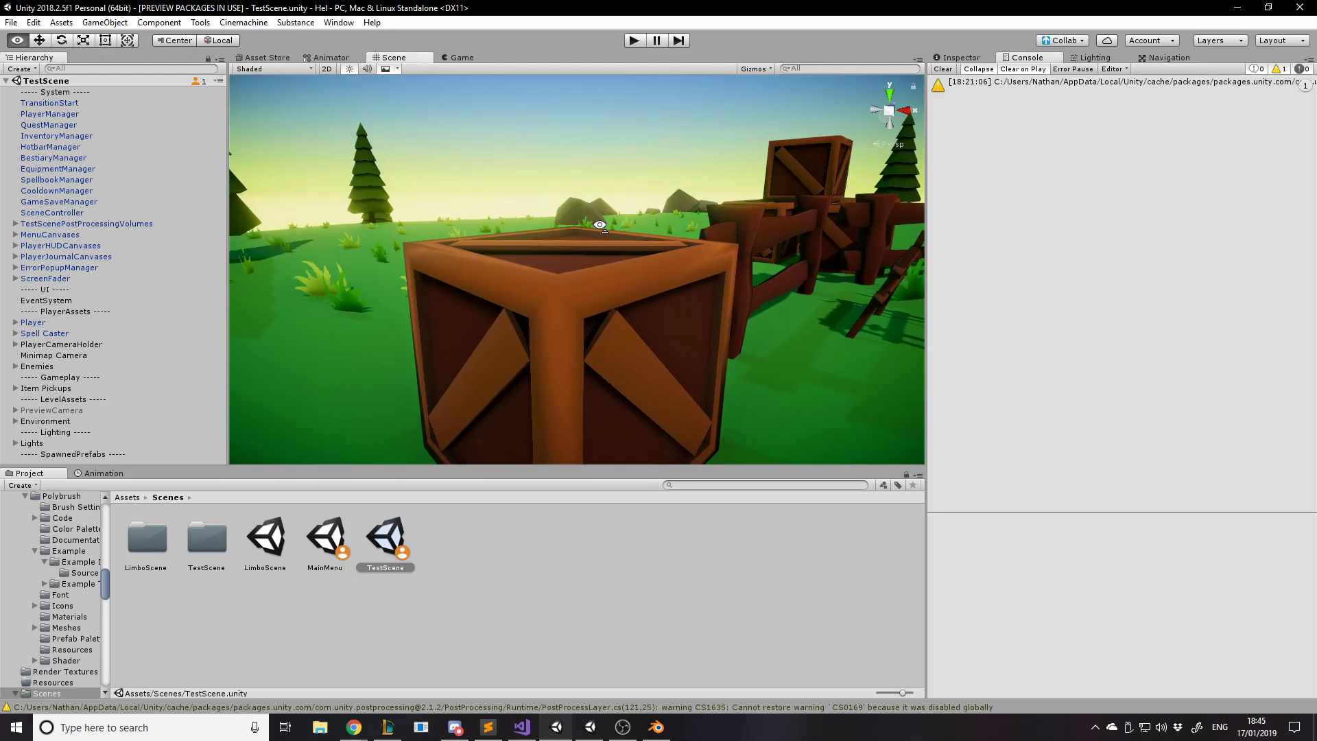
click(1238, 7)
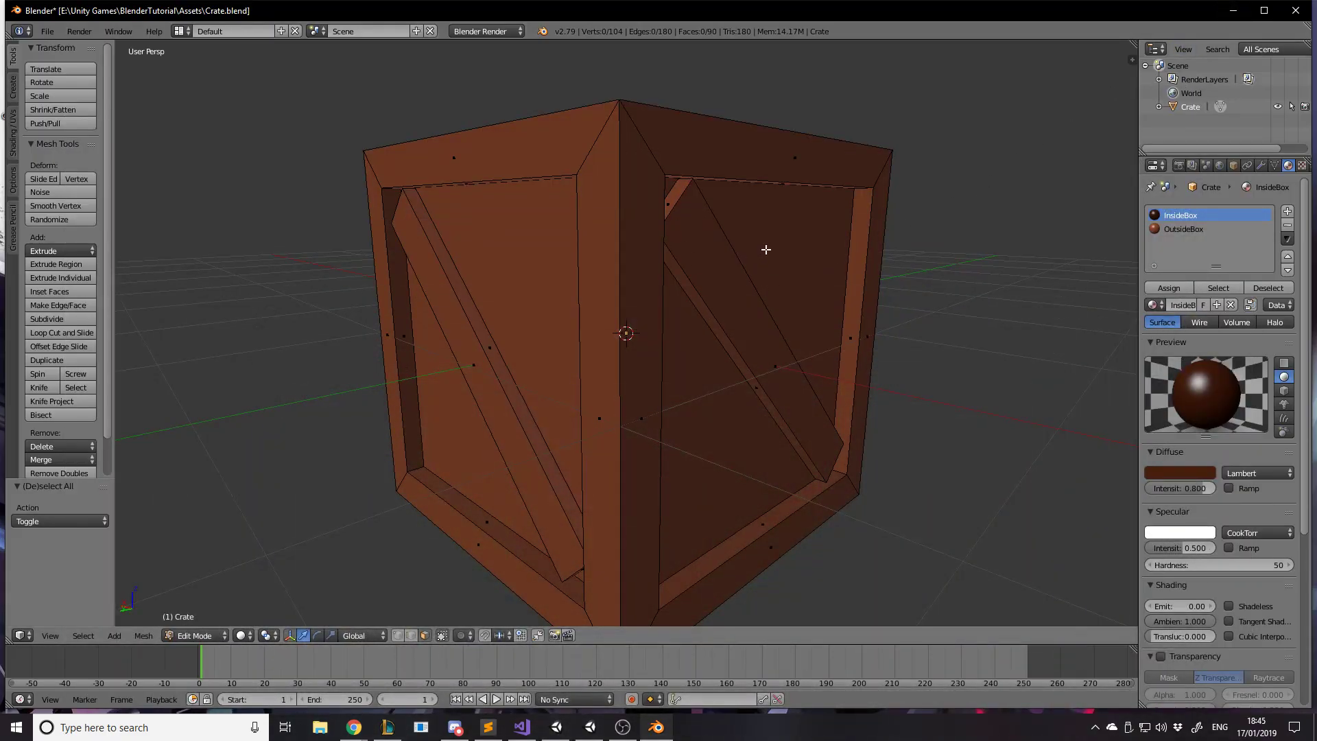
right_click(766, 249)
shift+right_click(544, 251)
mouse_move(545, 250)
middle_down()
mouse_move(658, 227)
mouse_move(650, 247)
mouse_move(532, 248)
middle_up()
shift+right_click(779, 256)
middle_drag(784, 259, 637, 258)
shift+right_click(834, 272)
middle_drag(885, 265, 755, 265)
shift+right_click(782, 262)
middle_drag(838, 262, 536, 349)
shift+right_click(604, 235)
middle_drag(603, 235, 653, 247)
shift+right_click(653, 392)
middle_drag(653, 393, 760, 485)
Assign the InsideBox material to the selected inner panel faces.
click(1180, 215)
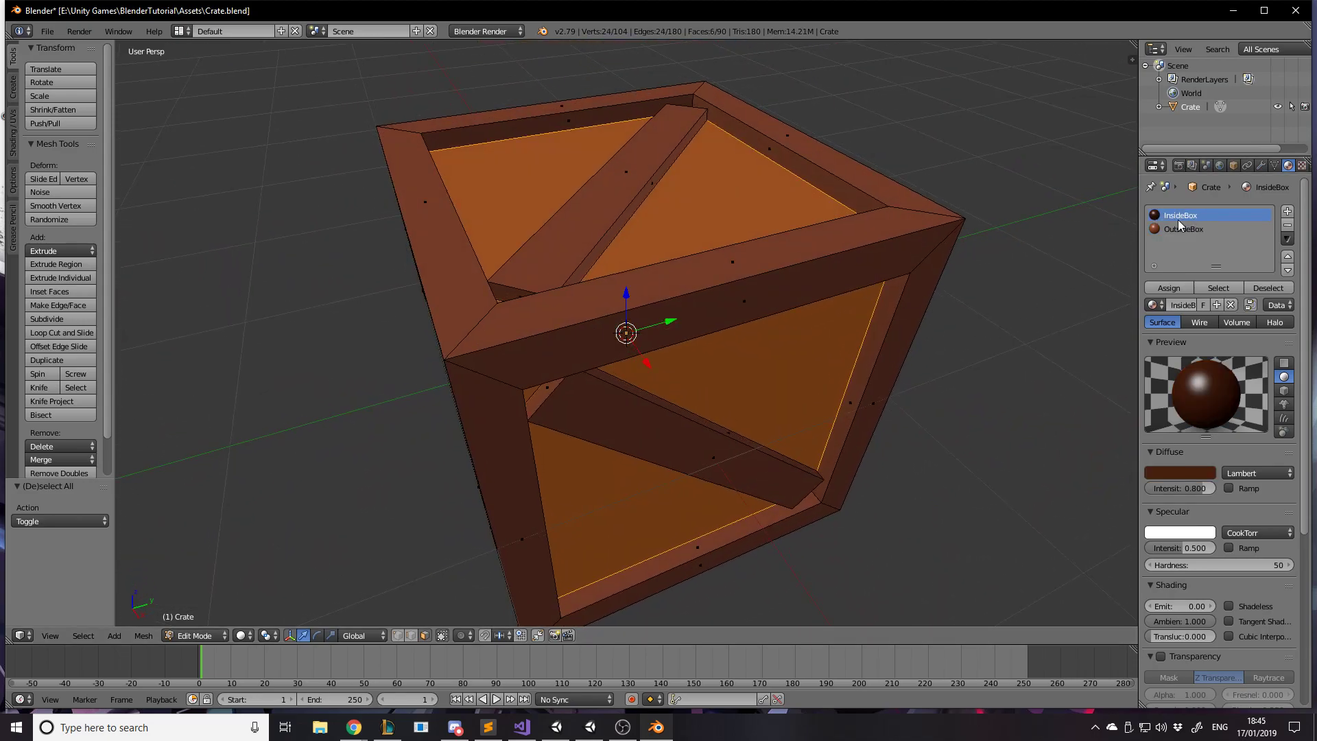
middle_drag(828, 209, 1119, 267)
click(1169, 287)
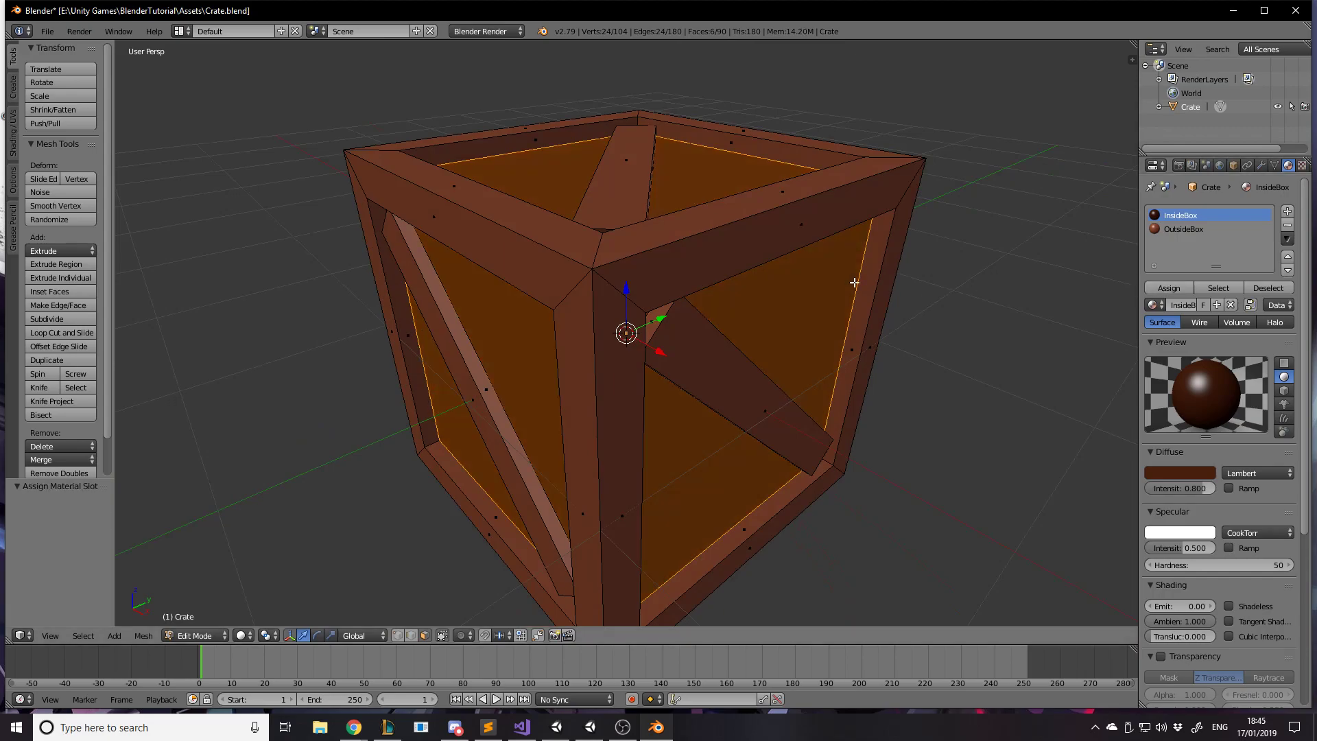
Clear the face selection, leave Edit Mode and save over Crate.blend.
key(a)
key(Tab)
middle_drag(829, 275, 801, 306)
key(ctrl+s)
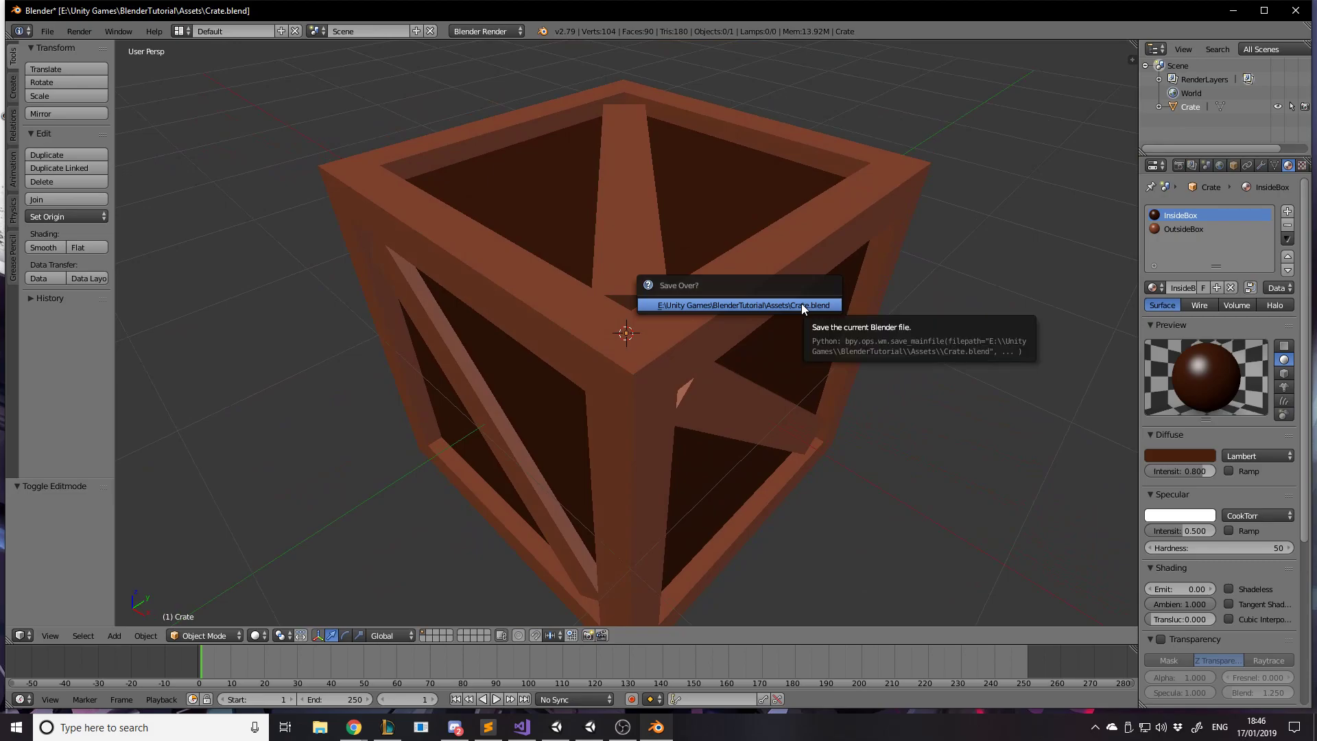
click(801, 303)
Switch to the BlenderTutorial project in Unity and examine the crate's panel and frame colours from several sides.
click(590, 727)
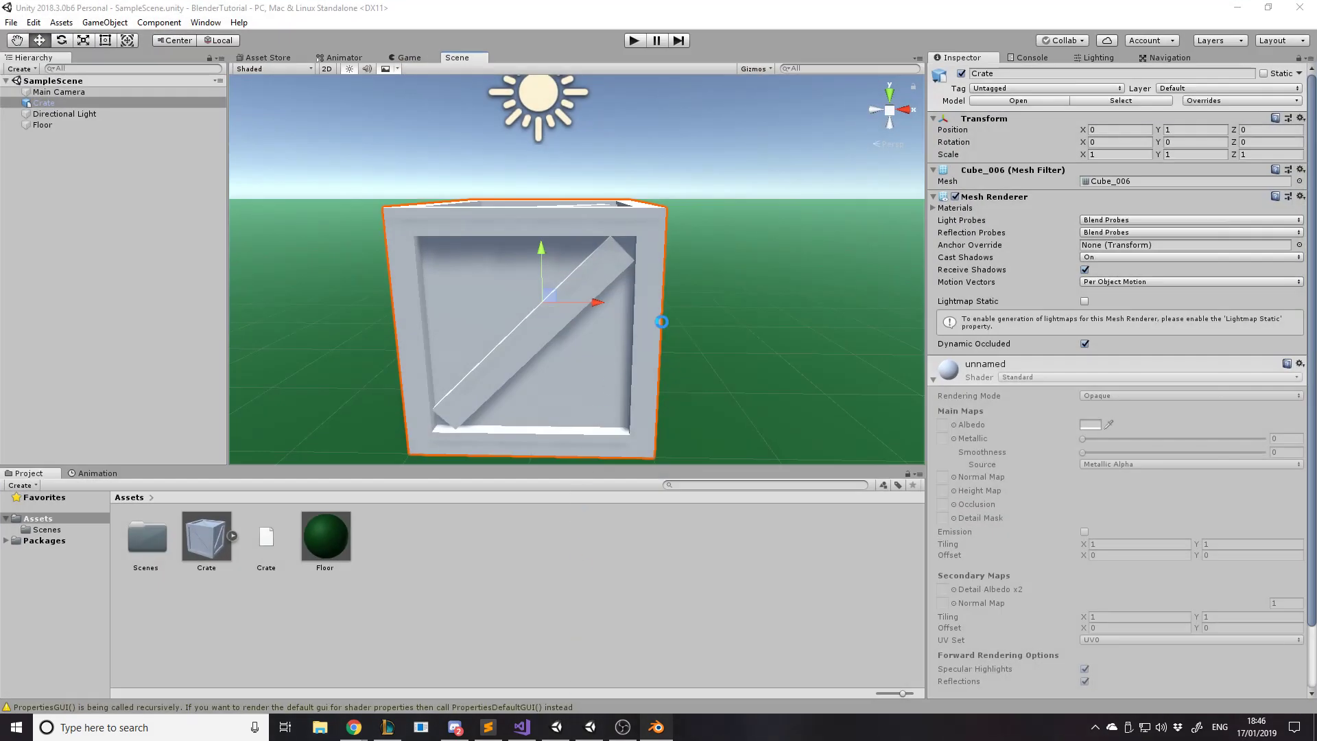
alt+drag(661, 322, 551, 332)
mouse_move(550, 332)
right_down()
mouse_move(448, 314)
mouse_move(548, 316)
right_up()
key(w)
key(d)
key(s)
alt+drag(548, 316, 648, 361)
mouse_move(648, 361)
right_down()
mouse_move(670, 311)
mouse_move(649, 349)
right_up()
key(w)
click(571, 508)
drag(326, 537, 586, 508)
alt+drag(655, 341, 585, 297)
alt+drag(616, 361, 815, 305)
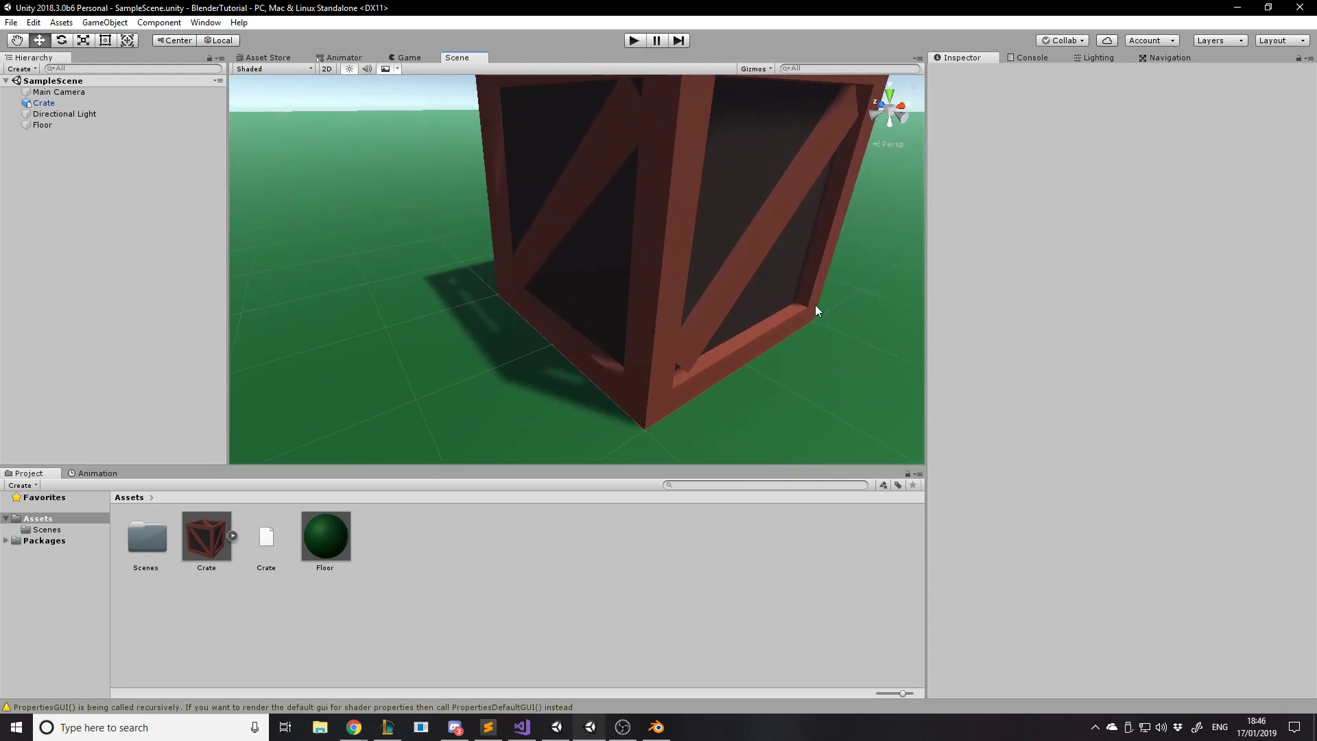
click(407, 57)
click(469, 60)
alt+drag(665, 247, 729, 236)
right_drag(729, 237, 711, 292)
right_drag(638, 254, 609, 178)
click(336, 547)
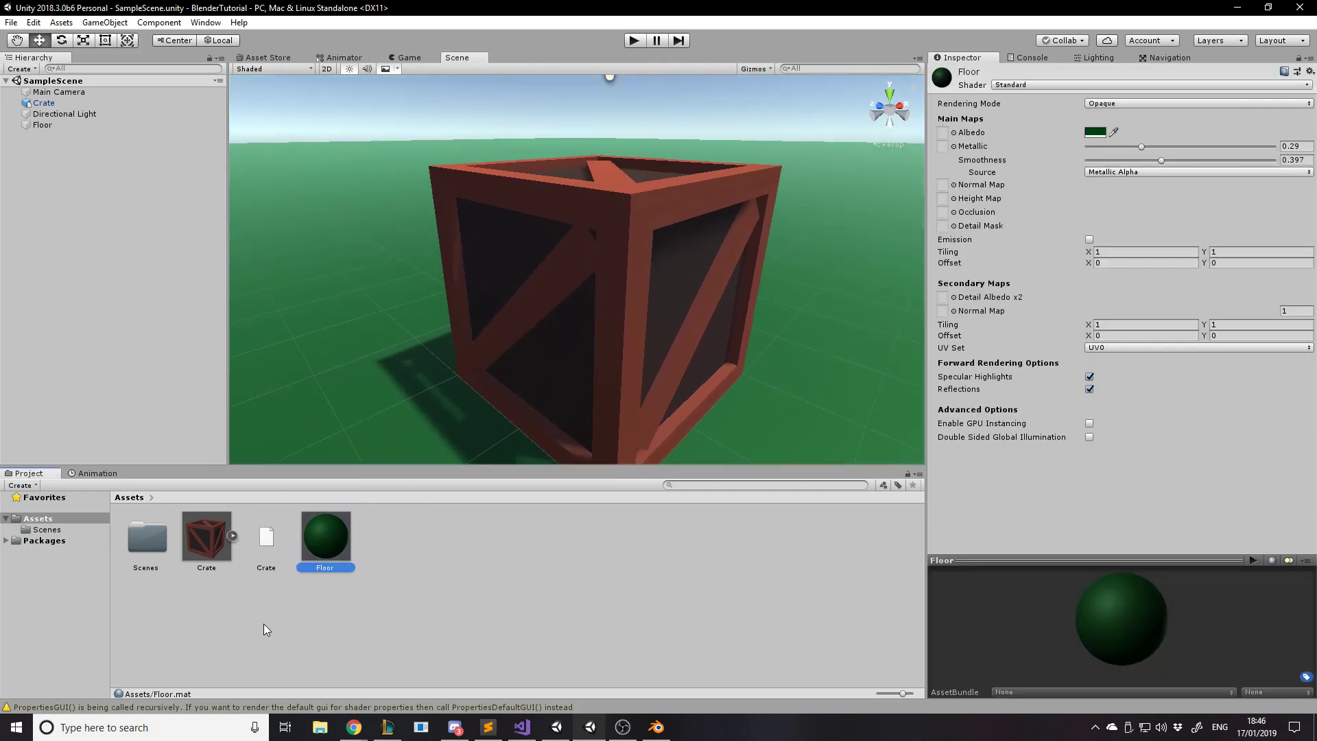
click(404, 527)
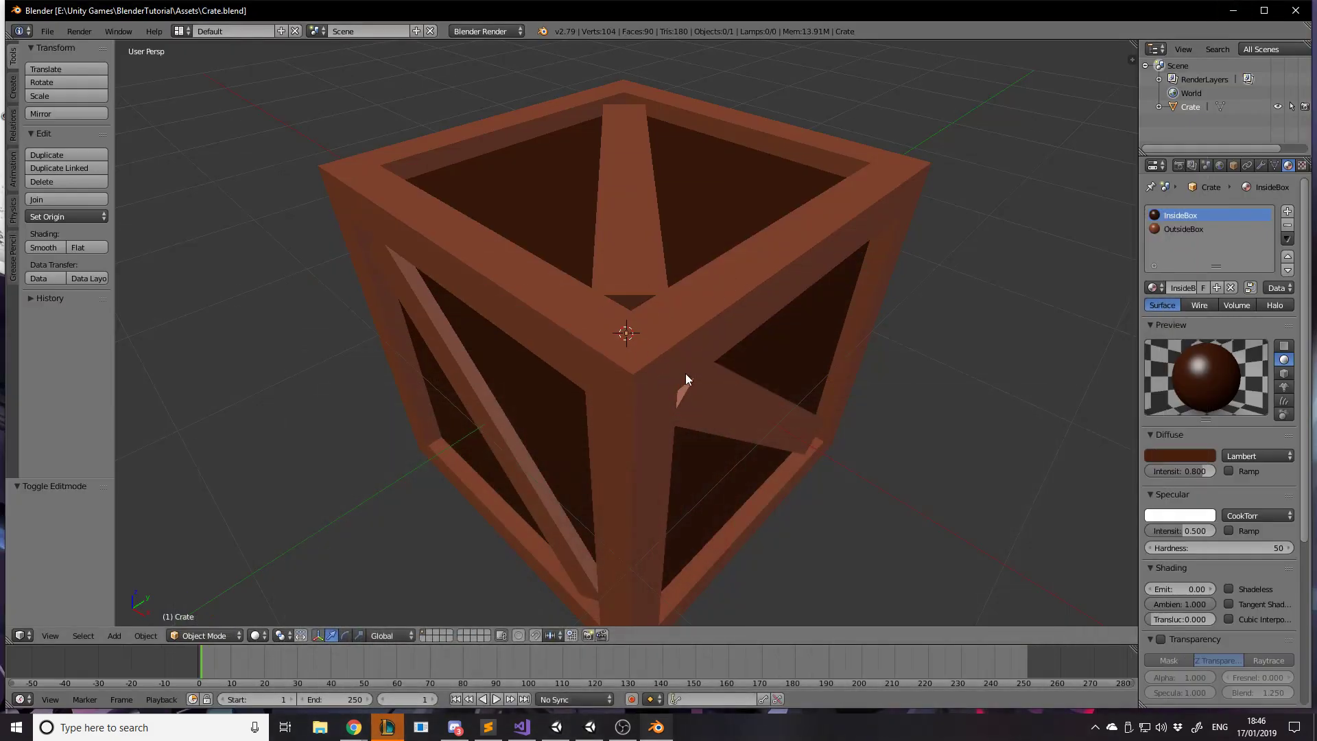
Compare the InsideBox panel colour in Blender with the crate's appearance in Unity.
scroll(686, 378, down, 3)
middle_drag(729, 344, 745, 316)
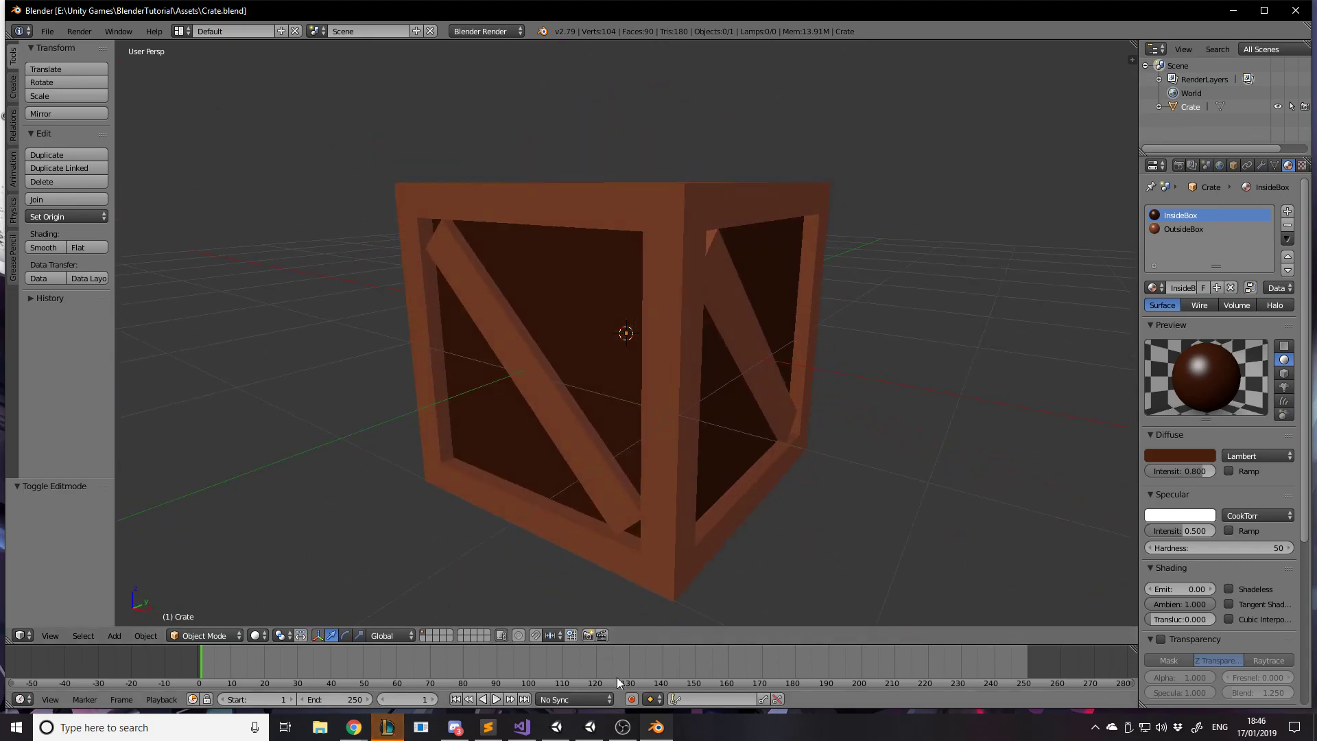
click(591, 729)
click(656, 727)
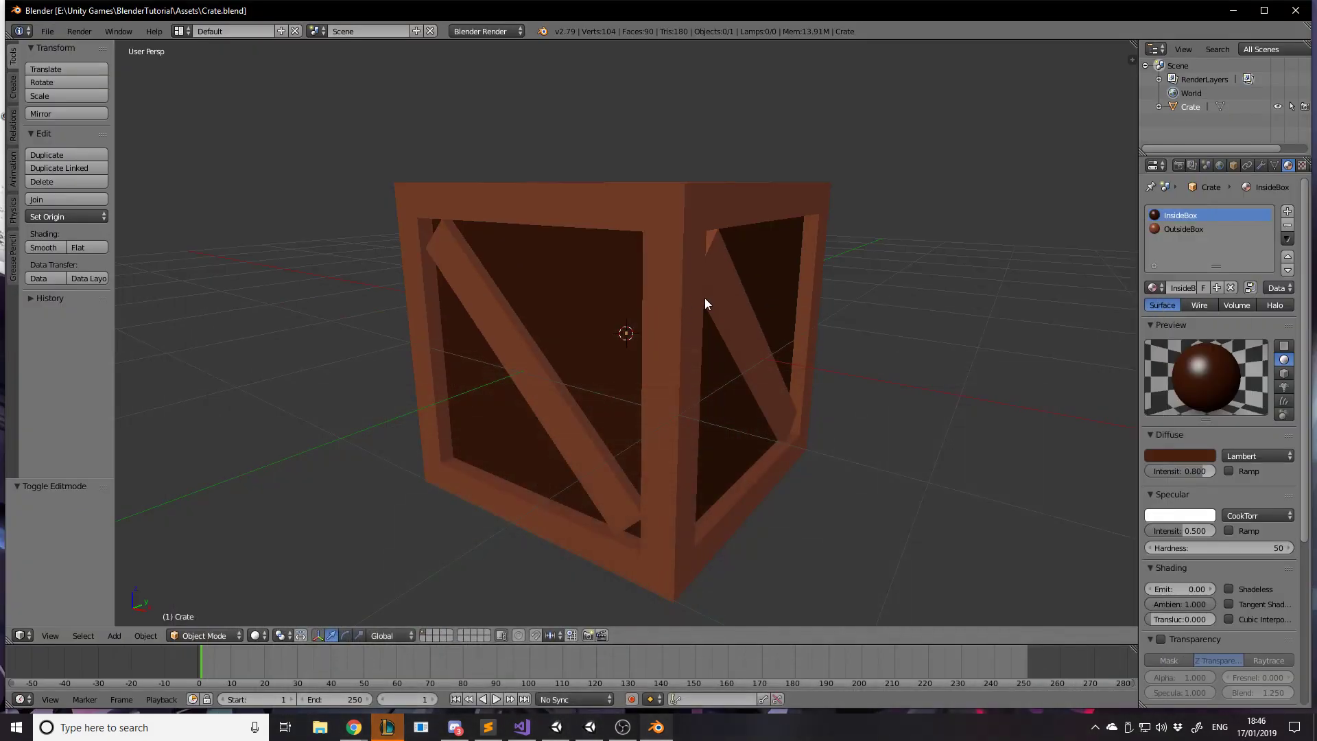
click(1194, 456)
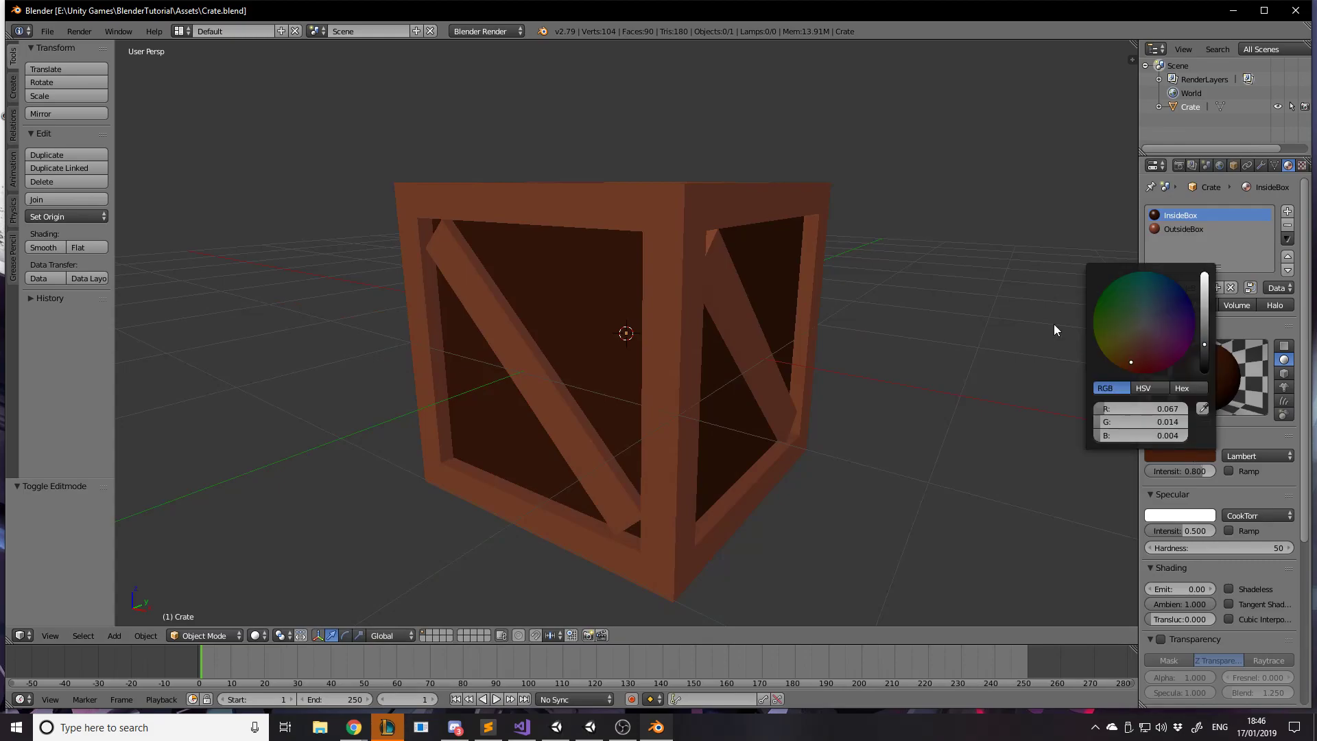
key(alt+Tab)
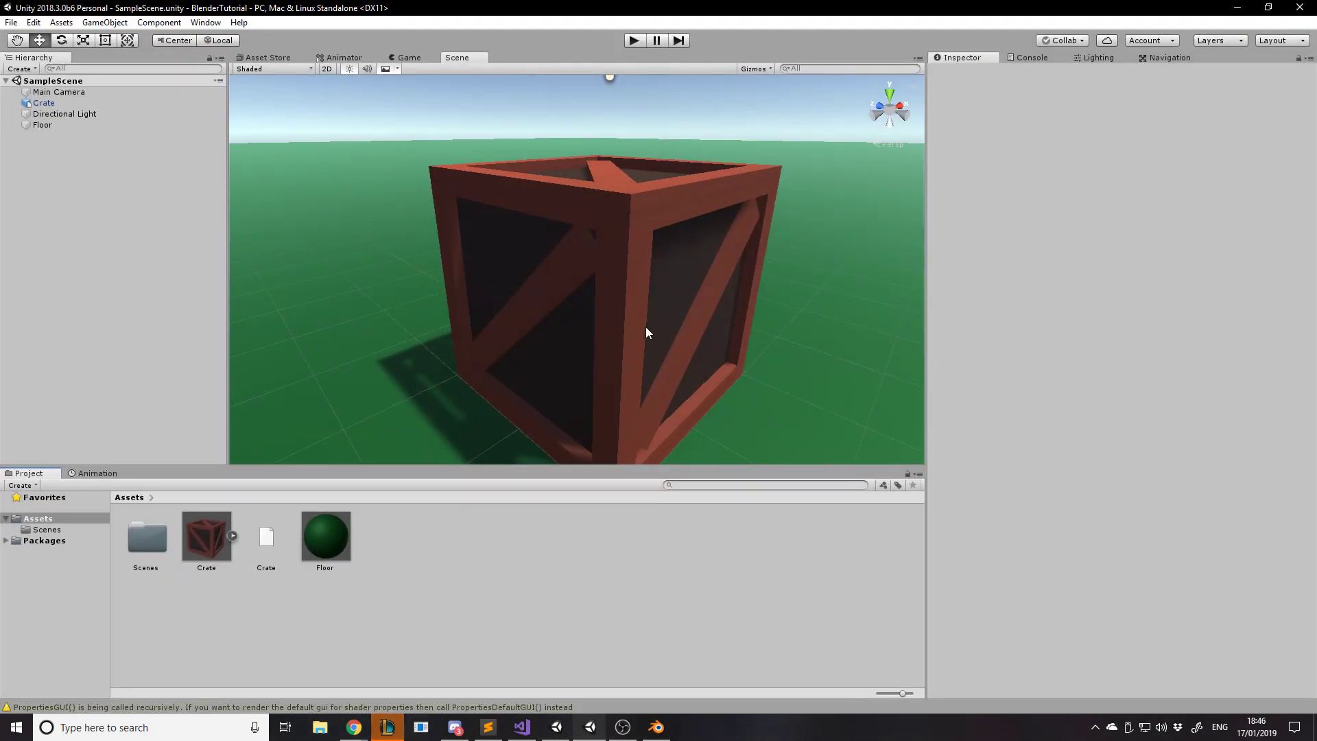
key(alt+Tab)
Shift InsideBox's diffuse colour in Blender to a brighter, redder brown, darken it slightly, and save the file.
click(1195, 455)
drag(1204, 344, 1204, 317)
drag(1144, 362, 1135, 369)
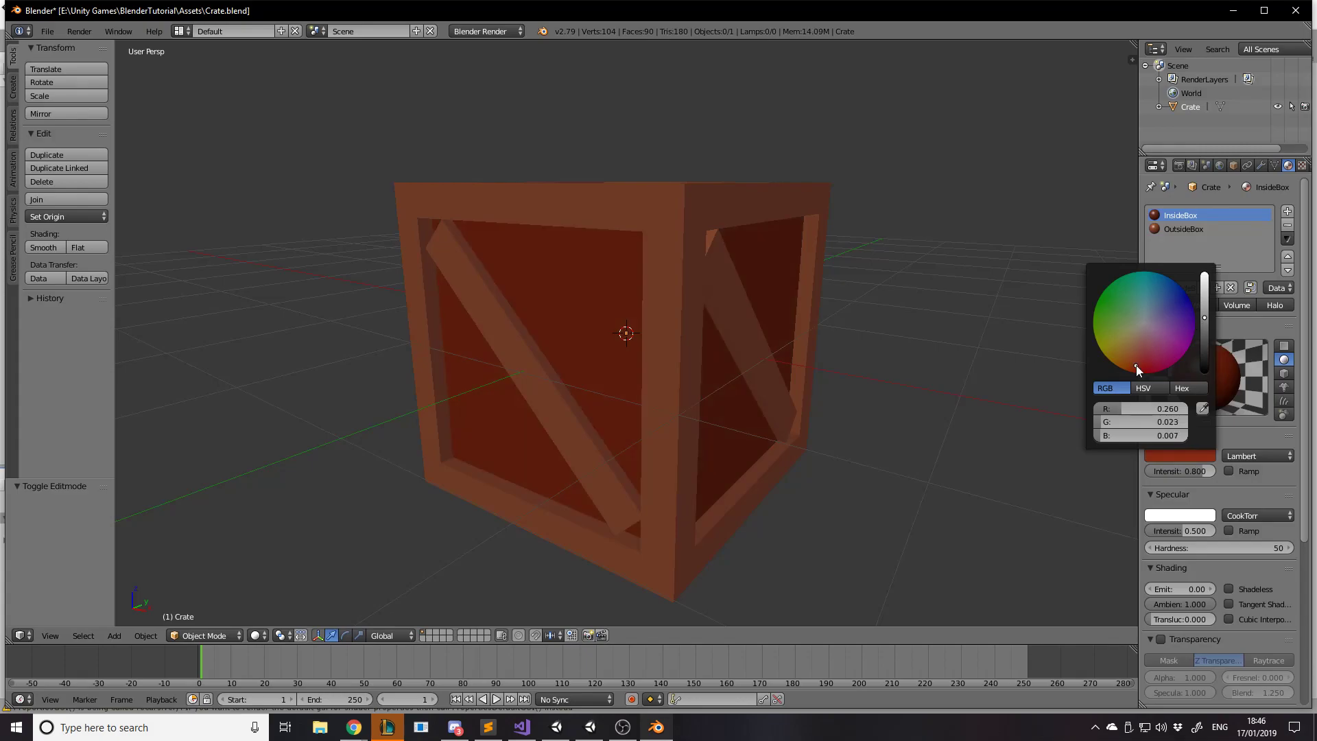
click(1190, 454)
drag(1205, 343, 1204, 328)
key(ctrl+s)
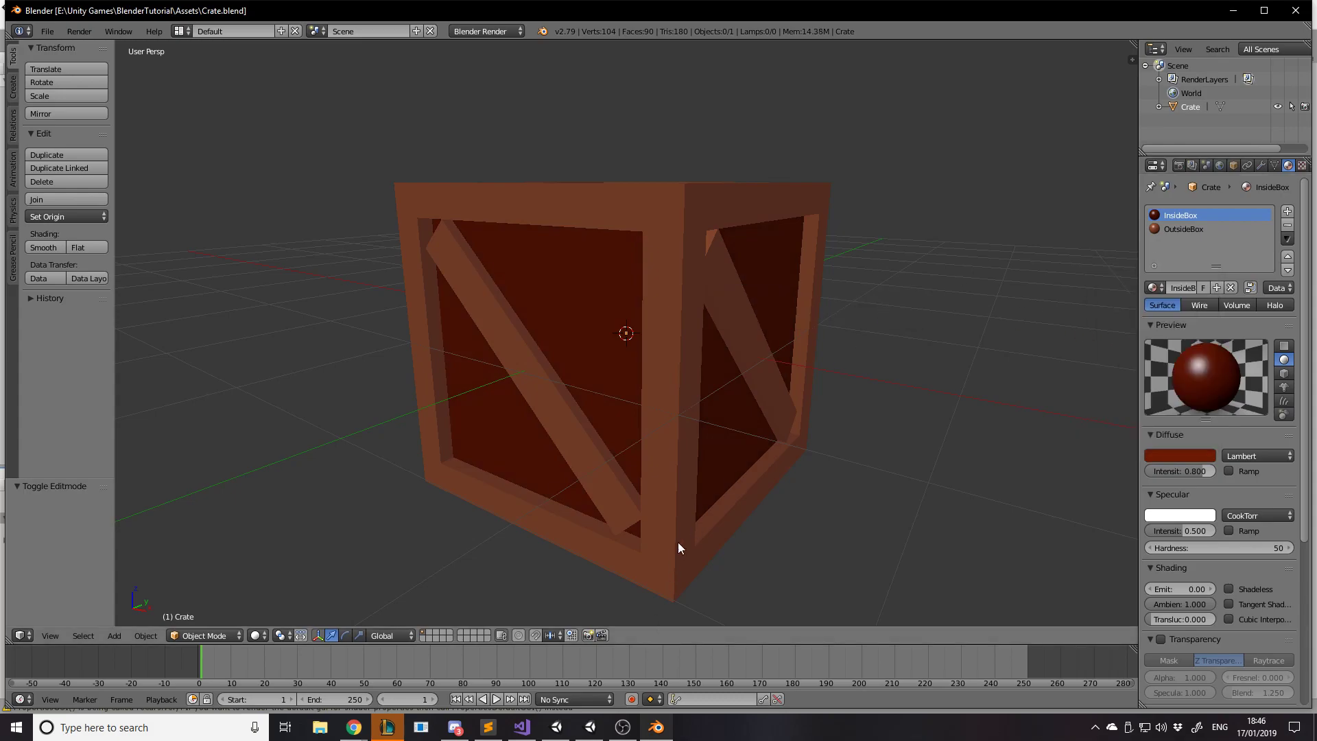
Switch to the BlenderTutorial project in Unity and check the crate's recoloured panels up close.
click(657, 727)
mouse_move(742, 319)
right_down()
mouse_move(729, 347)
mouse_move(672, 312)
mouse_move(740, 328)
right_up()
key(d)
key(w)
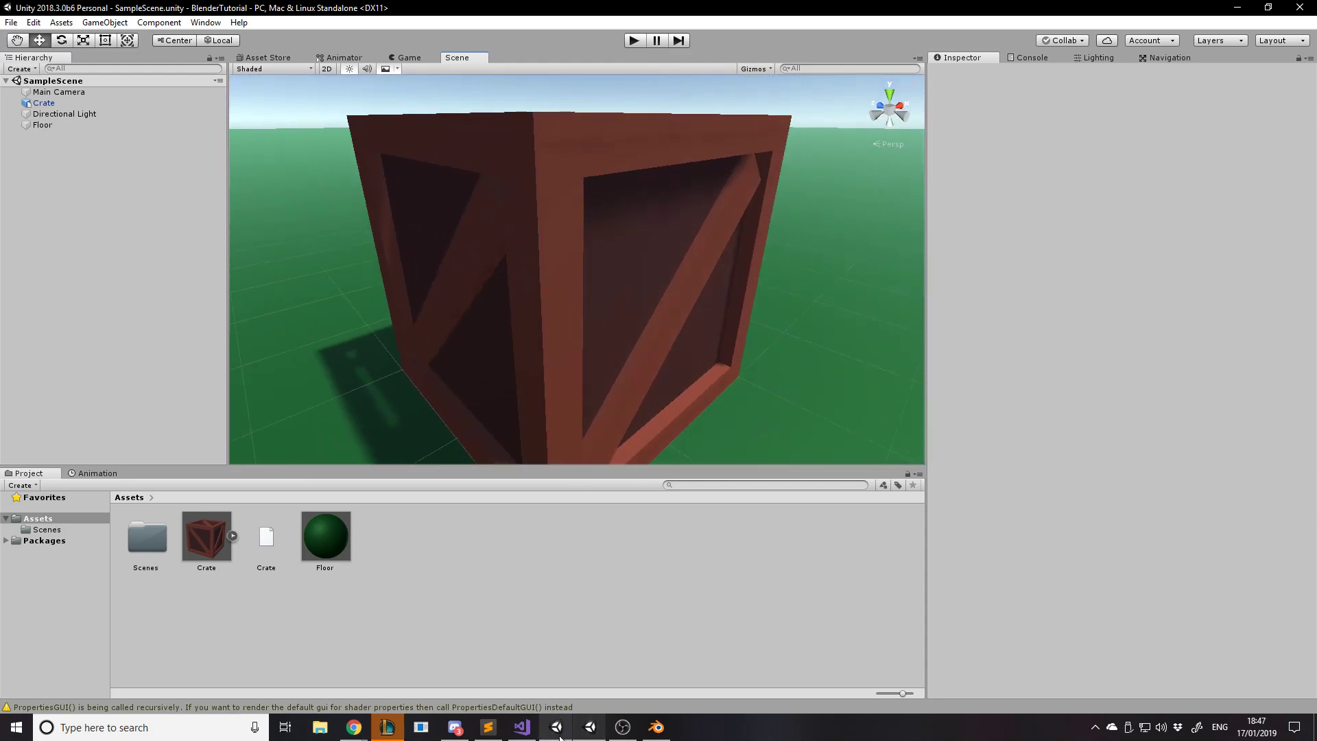
mouse_move(590, 731)
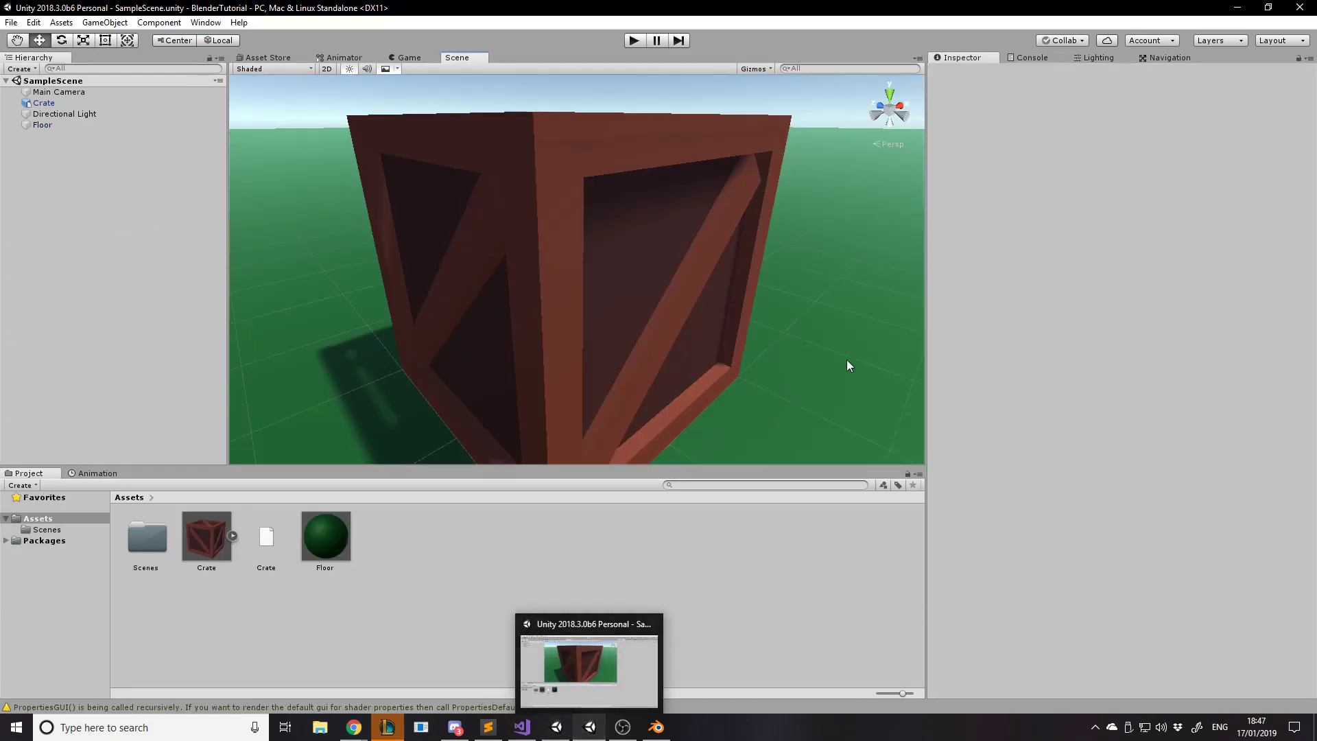
Return to Blender and split the 3D view into two side-by-side viewports.
click(659, 727)
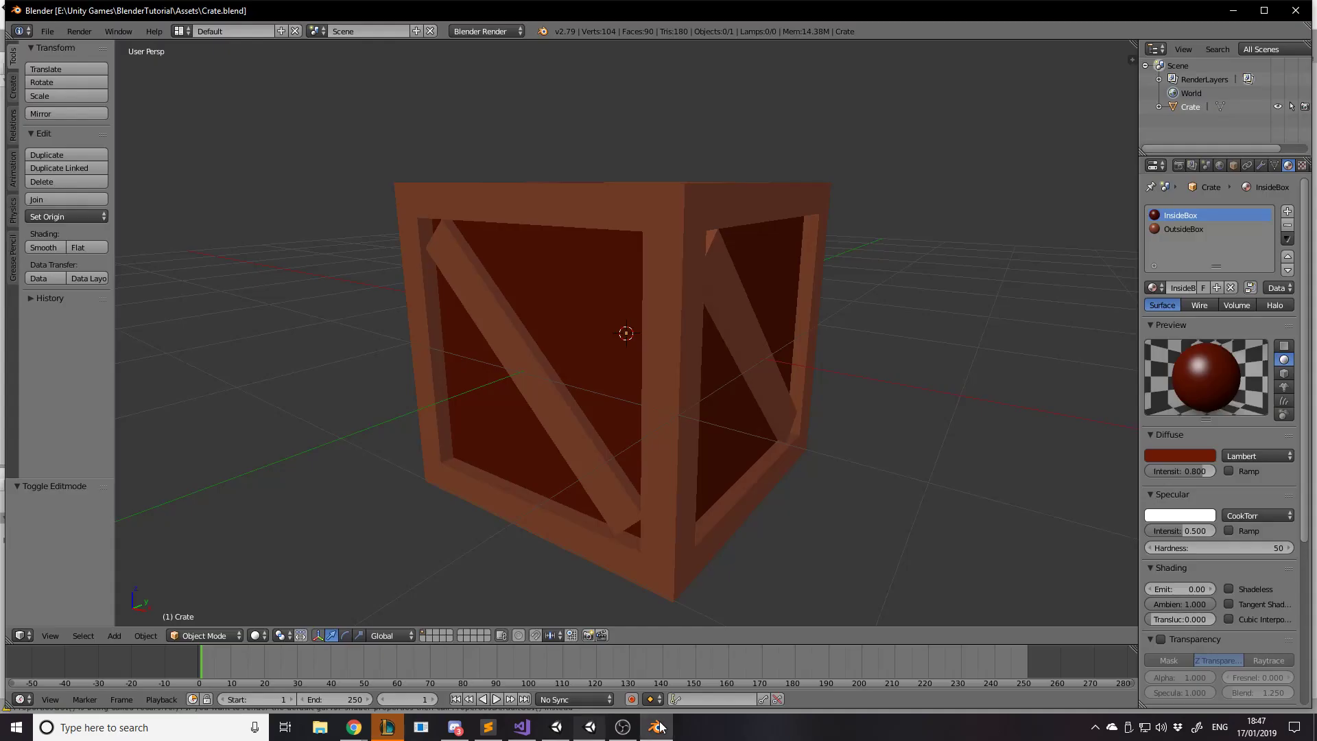
key(a)
middle_drag(699, 433, 778, 332)
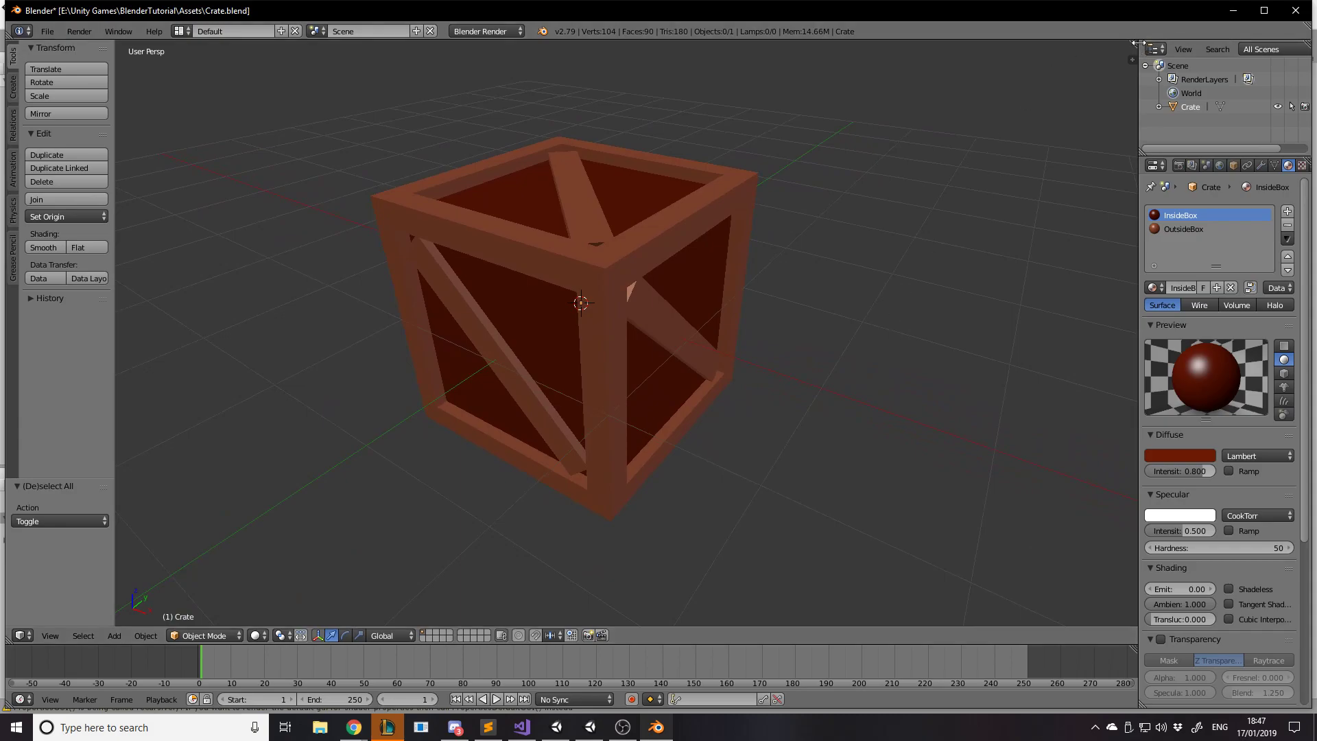
drag(1135, 42, 638, 68)
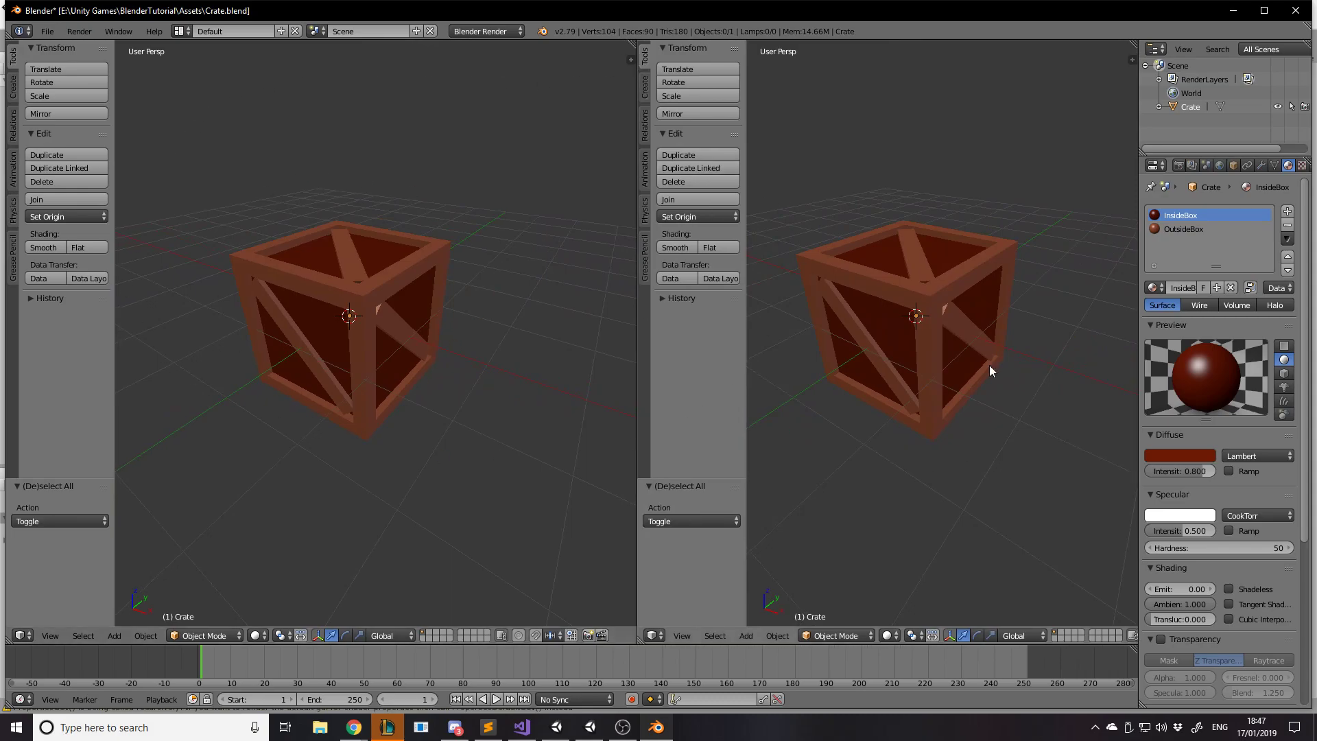
Select the crate, try moving it in one of the two viewports, undo the move and deselect it.
right_click(867, 349)
scroll(871, 348, up, 3)
scroll(289, 302, up, 4)
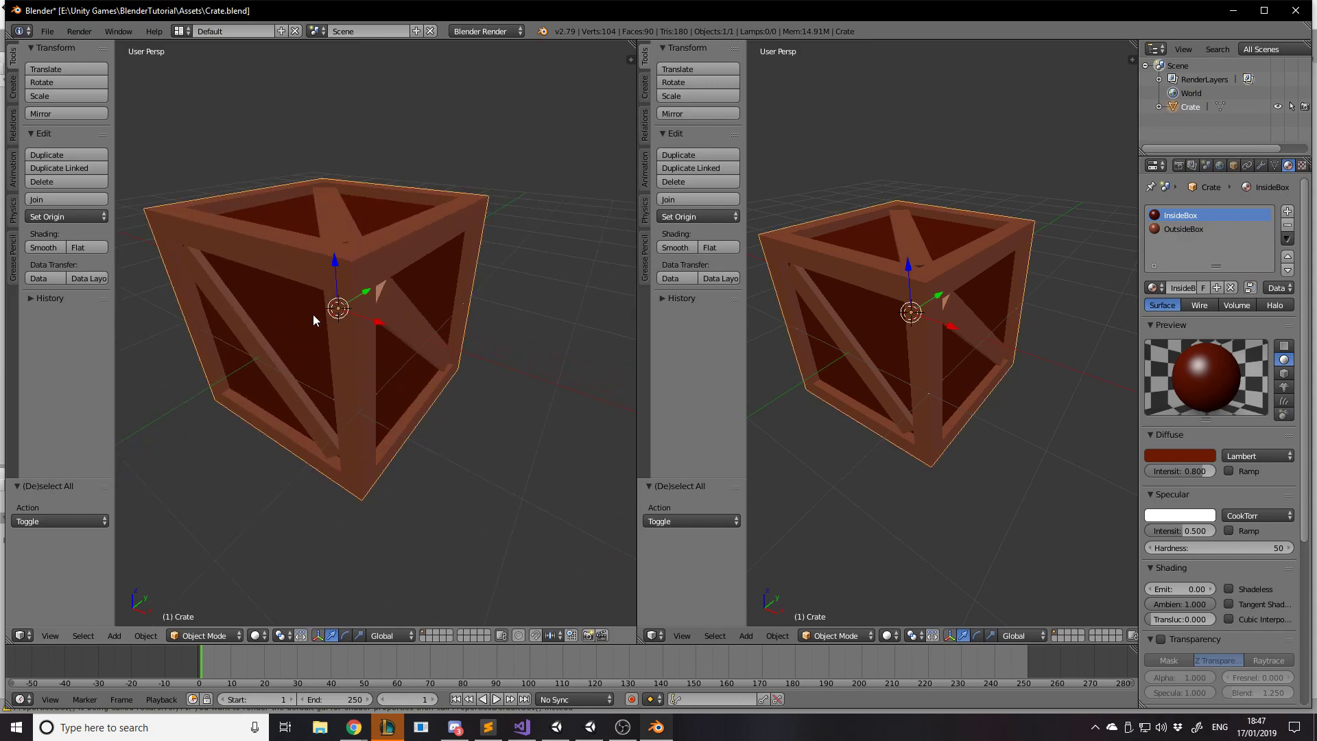
drag(368, 291, 430, 244)
key(ctrl+z)
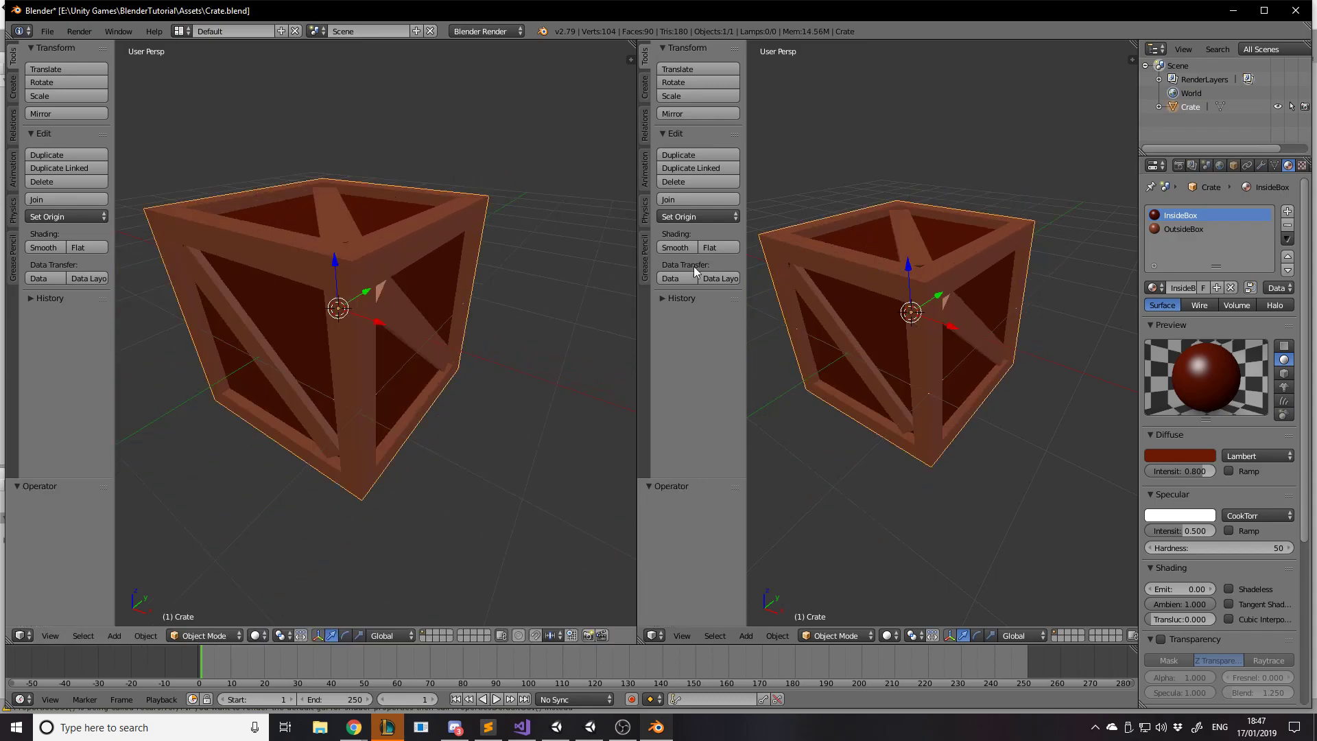
key(a)
Examine the crate in both viewports at independent angles and zoom levels.
scroll(952, 344, down, 2)
middle_drag(953, 344, 949, 290)
scroll(937, 323, up, 4)
scroll(953, 322, down, 4)
scroll(457, 261, down, 4)
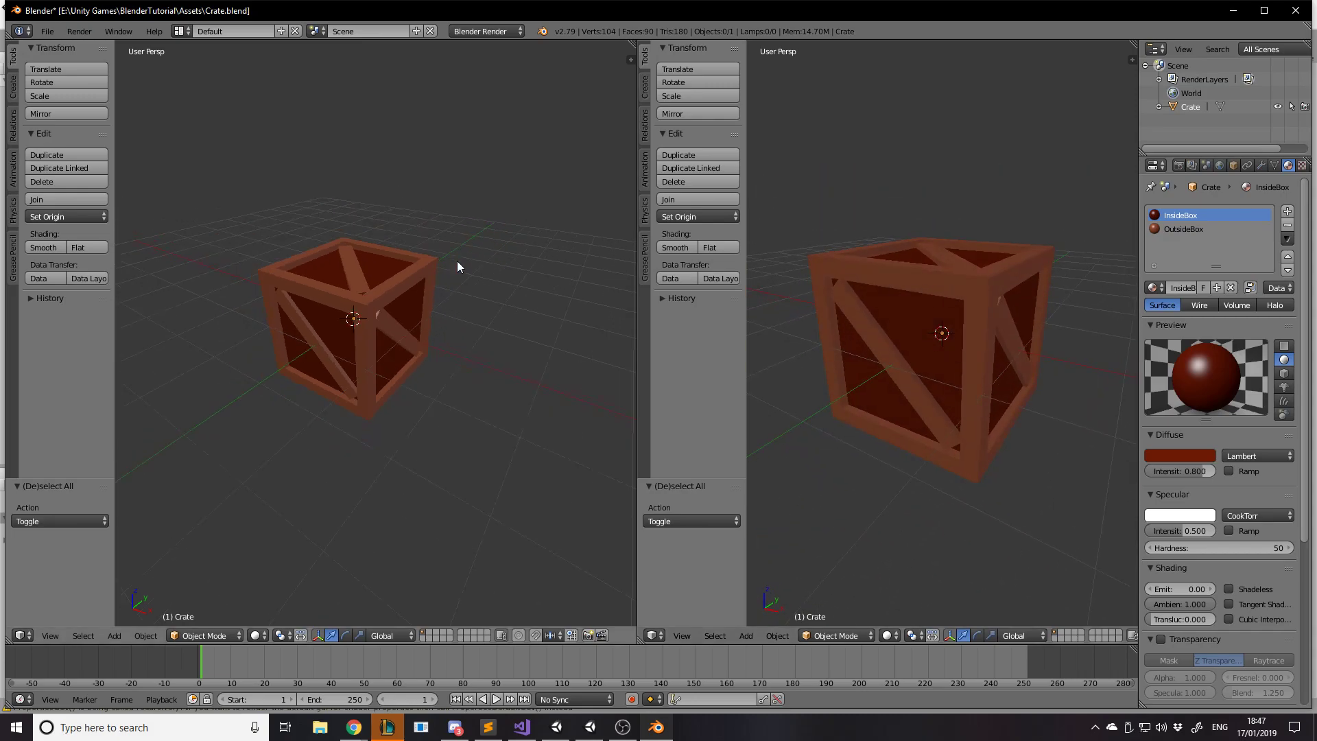
scroll(469, 245, up, 3)
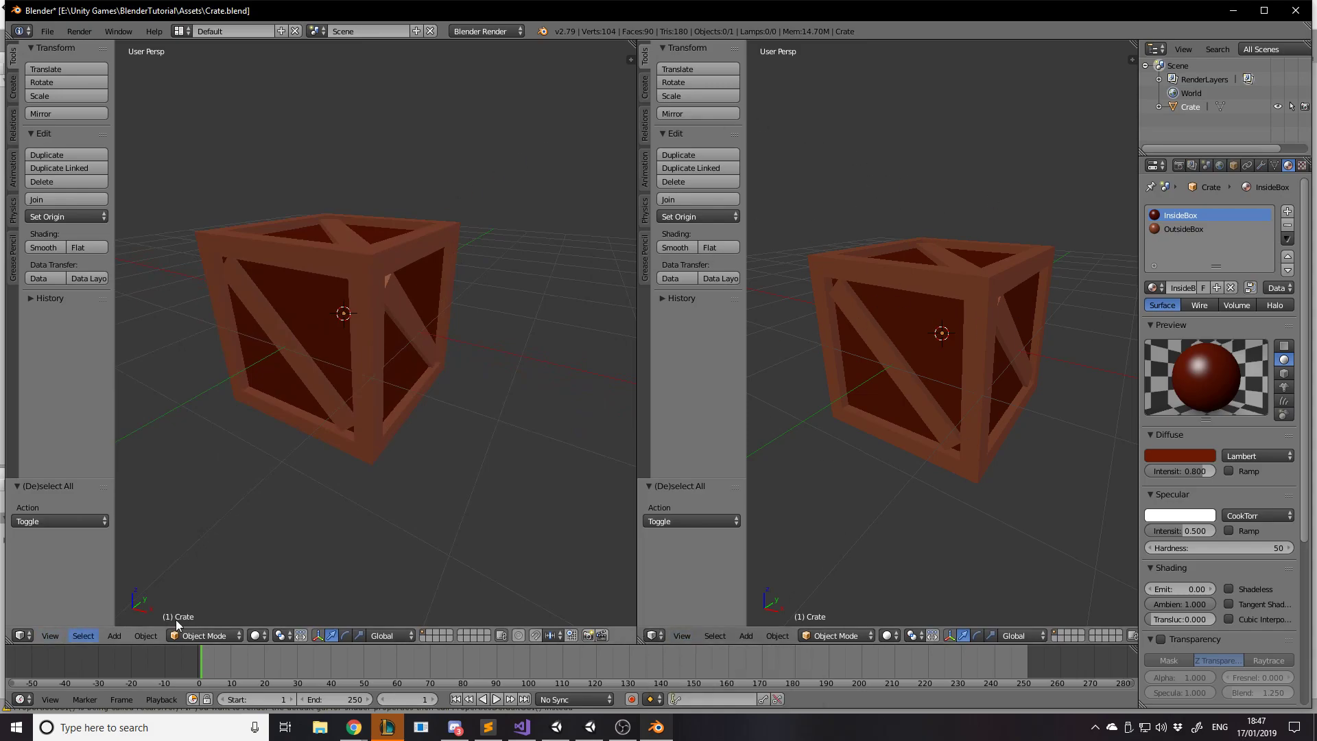
Change the second 3D viewport to the UV/Image Editor and fit its grid comfortably in view.
click(653, 637)
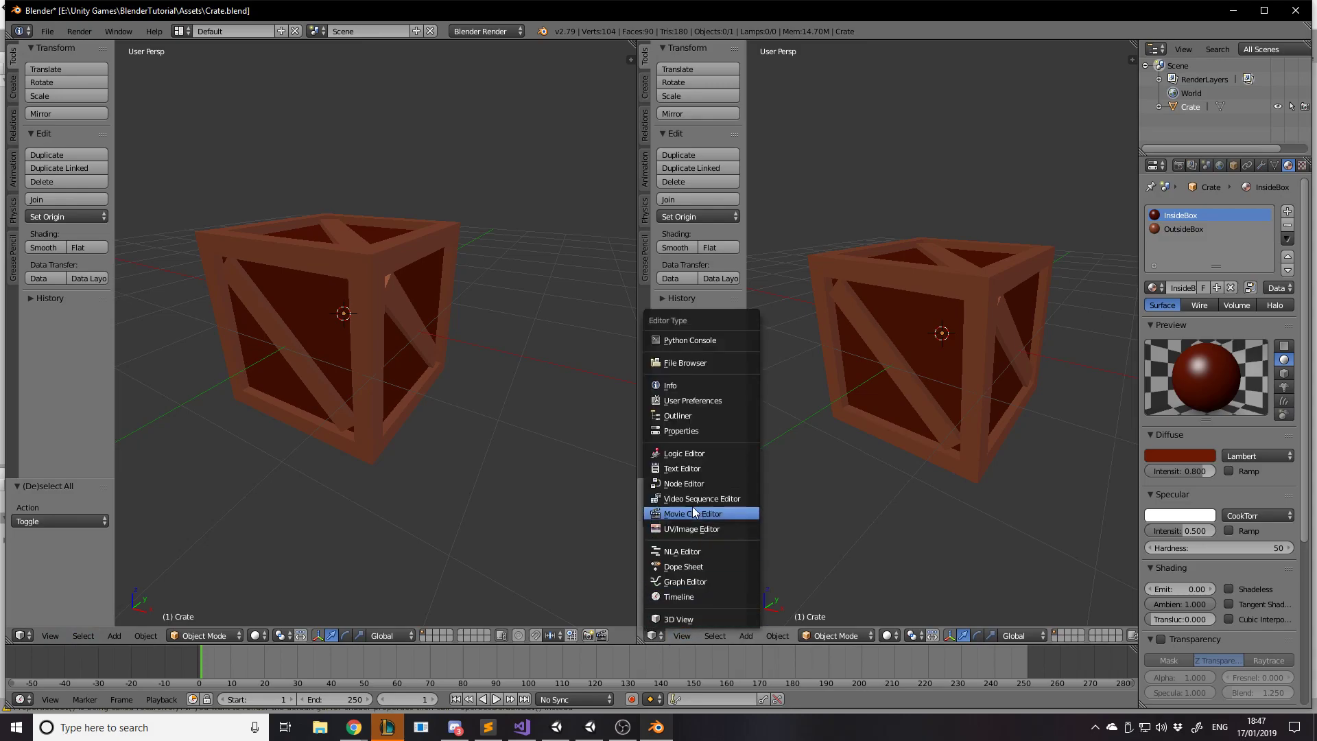
click(653, 636)
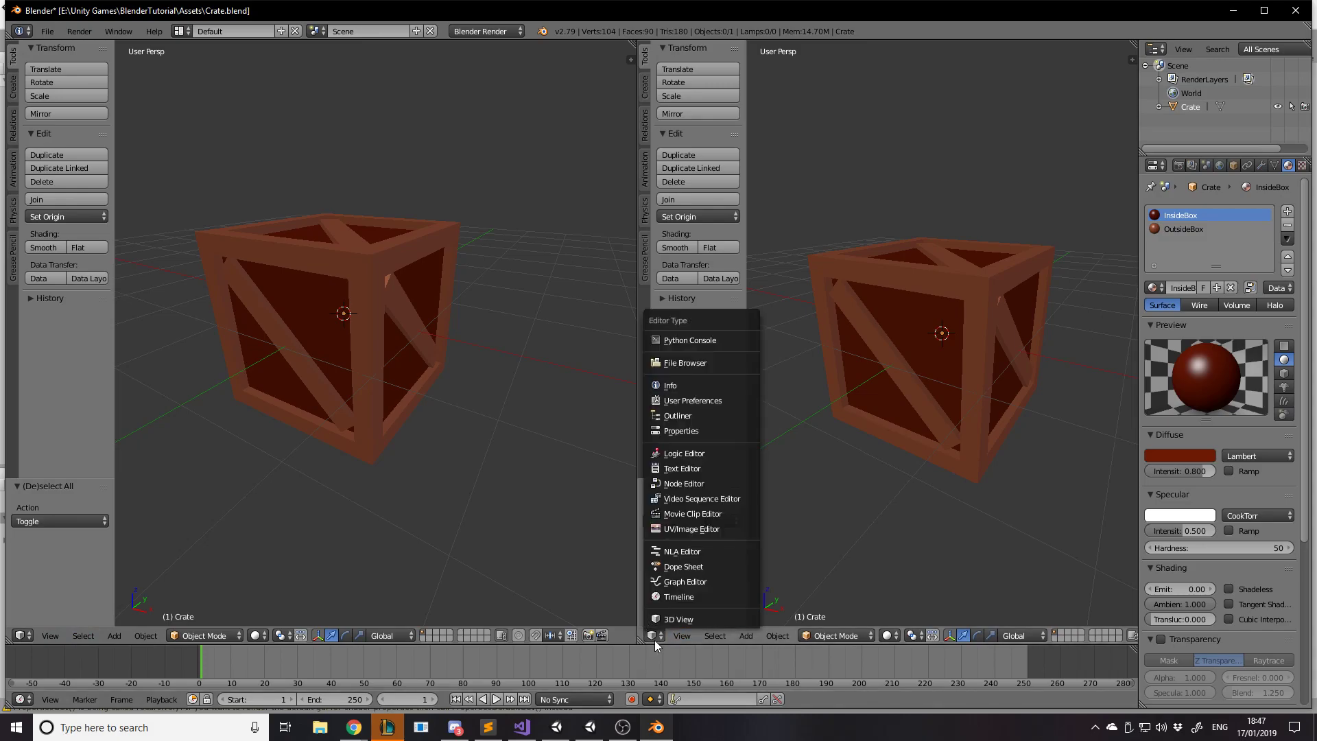
click(695, 525)
scroll(776, 315, up, 2)
key(a)
key(a)
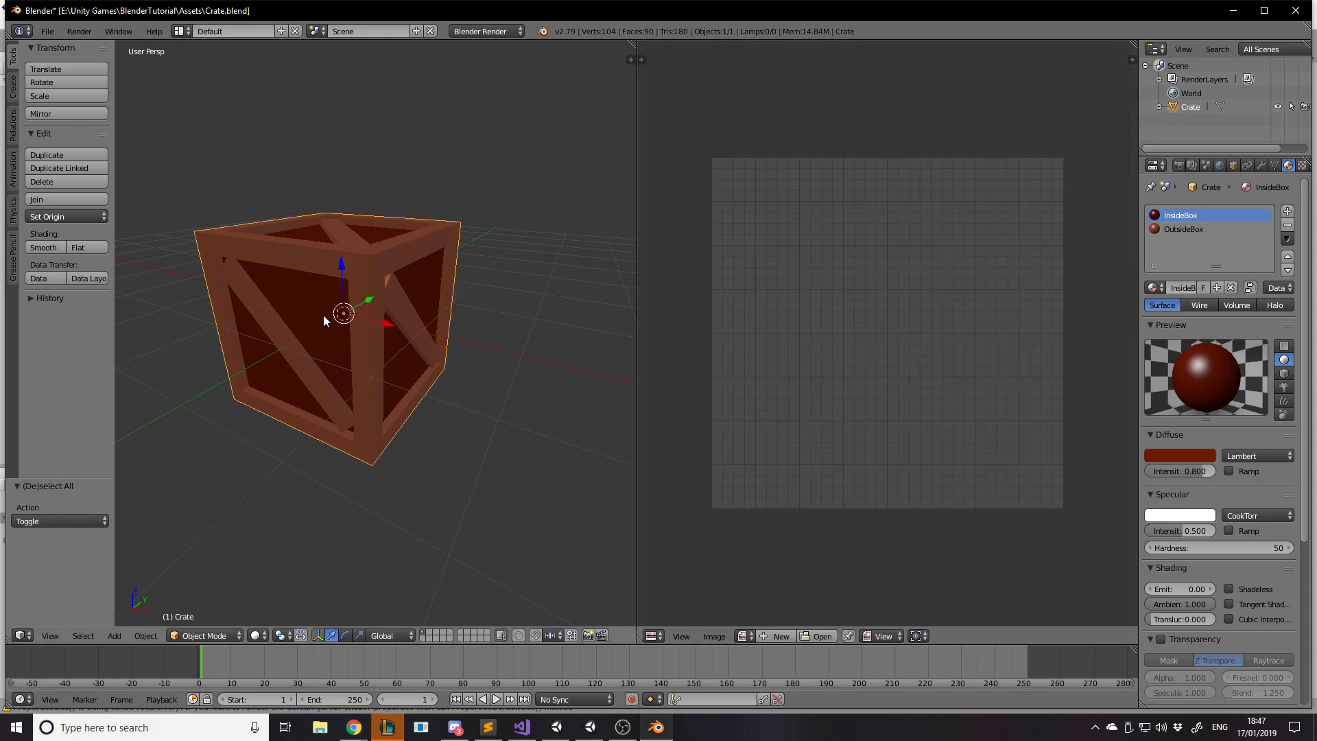
scroll(928, 412, down, 1)
scroll(927, 412, up, 2)
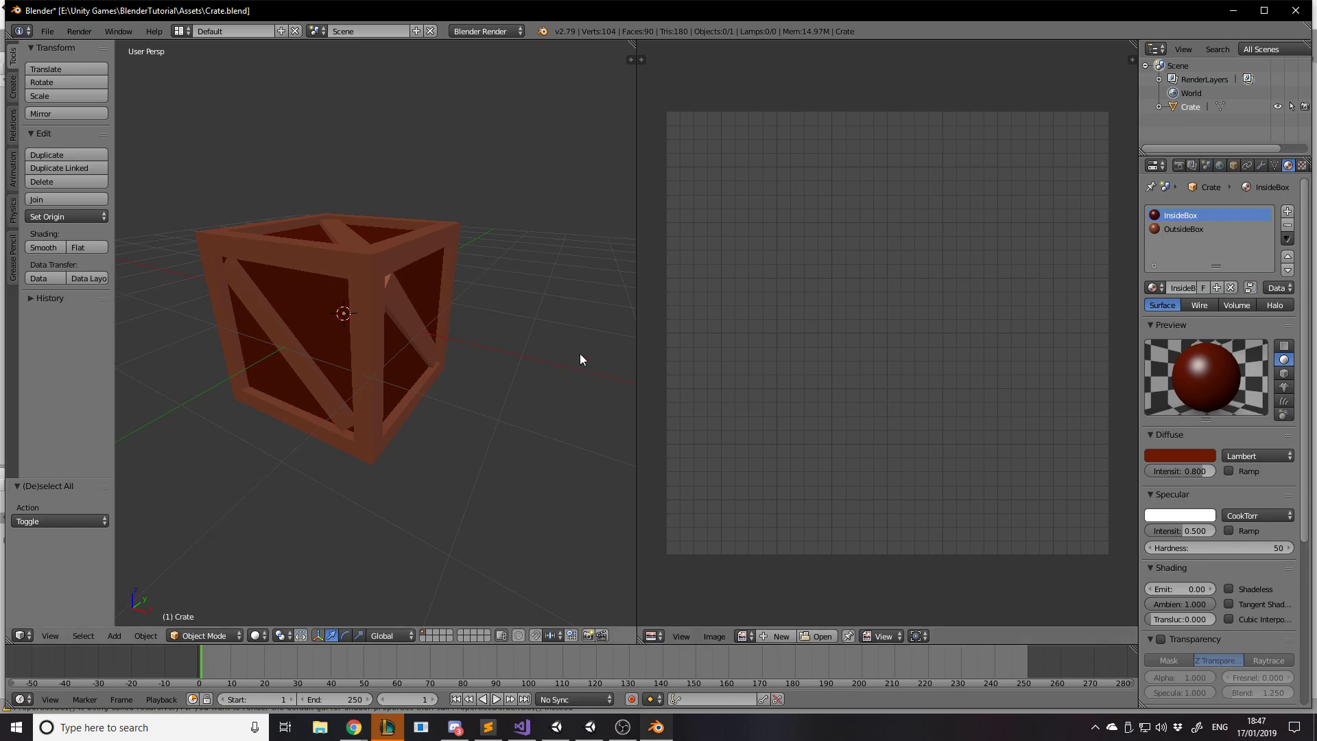
Enter Edit Mode on the crate with none of its faces selected.
right_click(404, 285)
scroll(511, 329, up, 2)
mouse_move(485, 327)
middle_down()
mouse_move(529, 318)
mouse_move(437, 318)
mouse_move(496, 336)
middle_up()
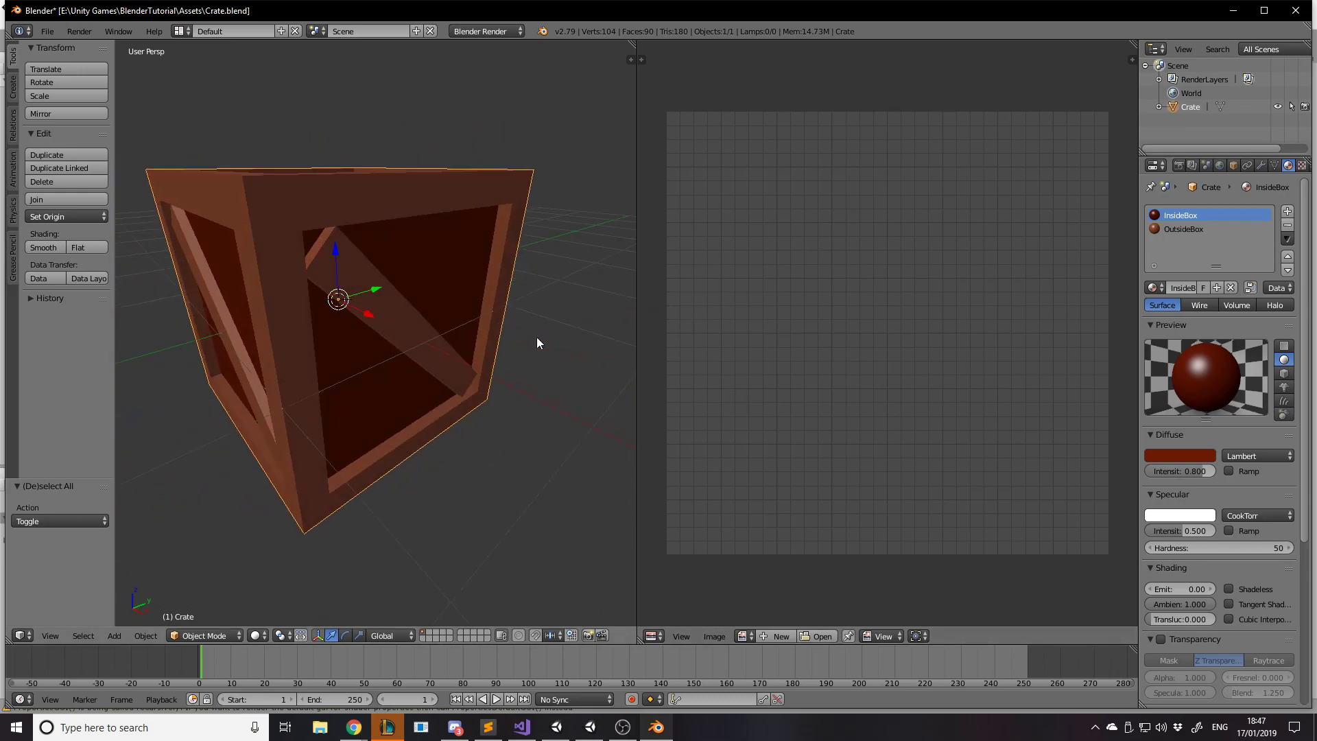
middle_drag(435, 279, 421, 252)
key(a)
key(Tab)
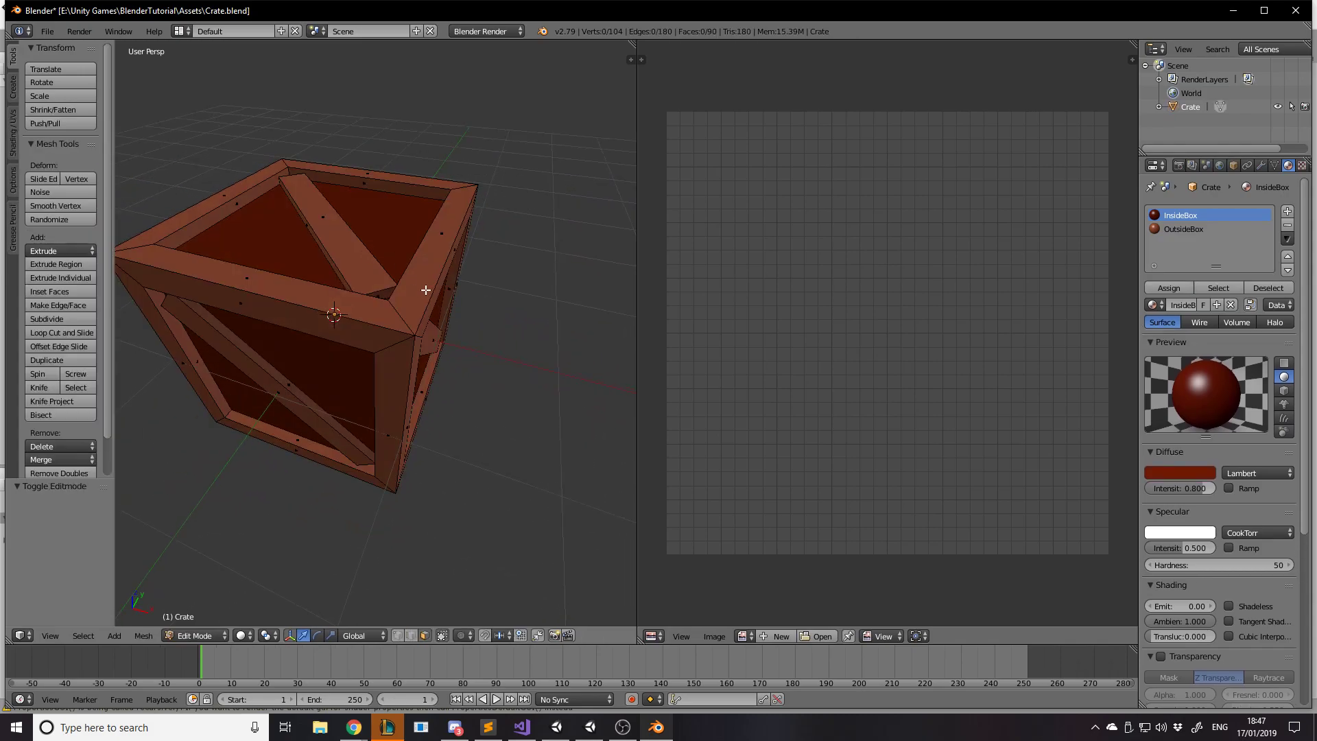
Select the crate's top diagonal brace face and one face on each of the four surrounding top rails.
key(a)
right_click(348, 252)
shift+right_click(319, 282)
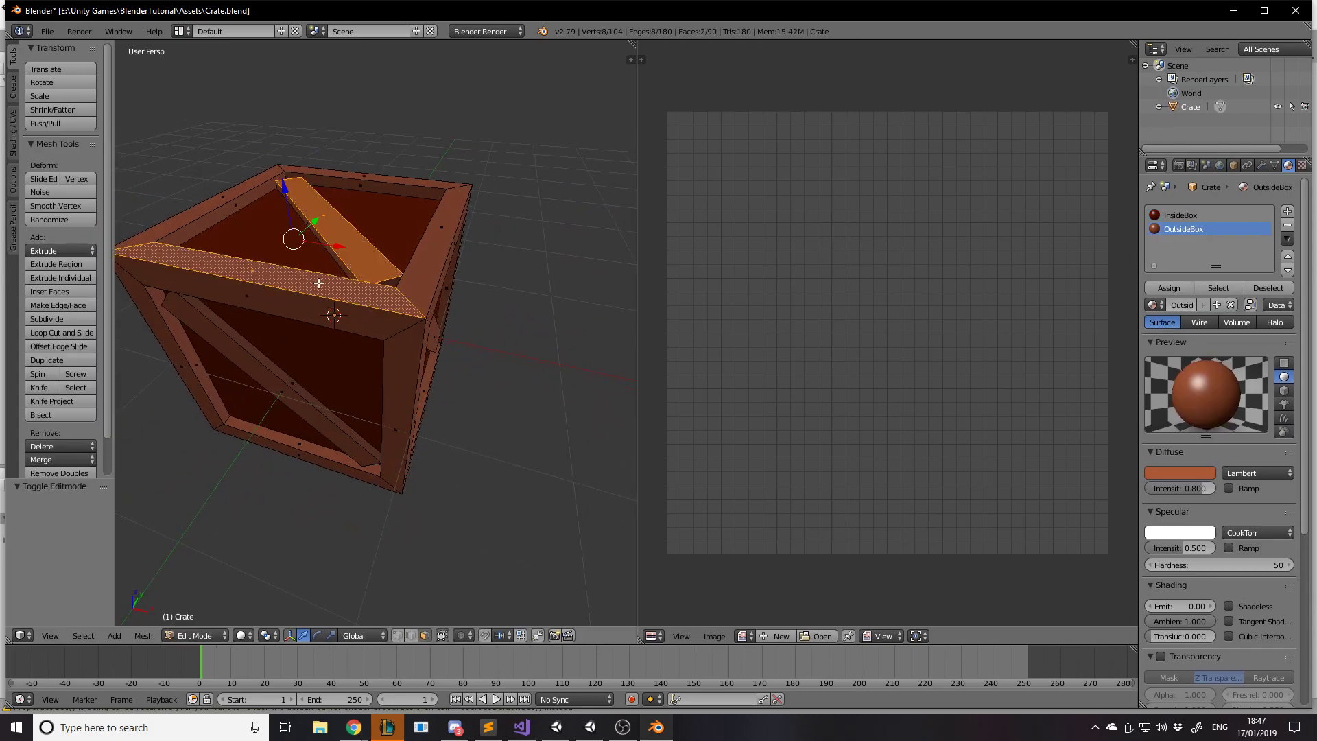
shift+right_click(219, 203)
shift+right_click(328, 180)
shift+right_click(438, 247)
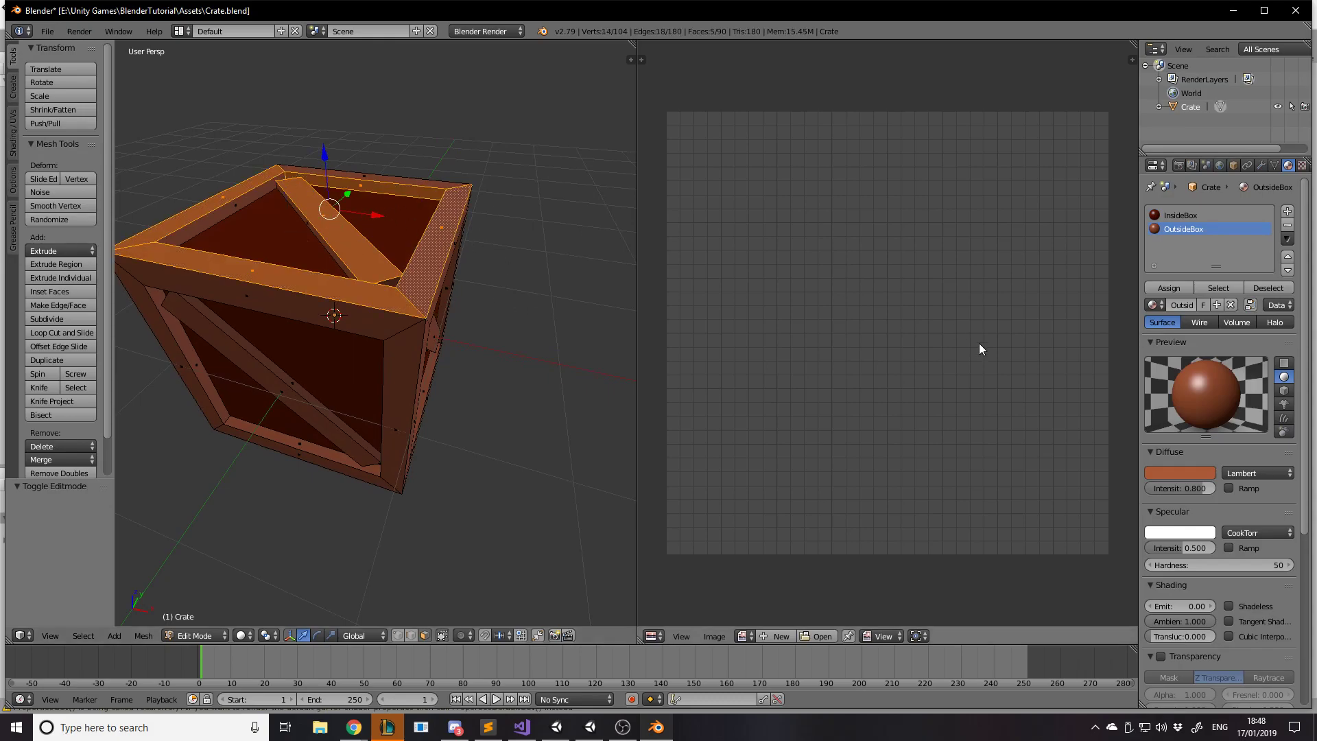
Unwrap the five selected faces into the UV editor with the Unwrap command.
key(space)
text(un)
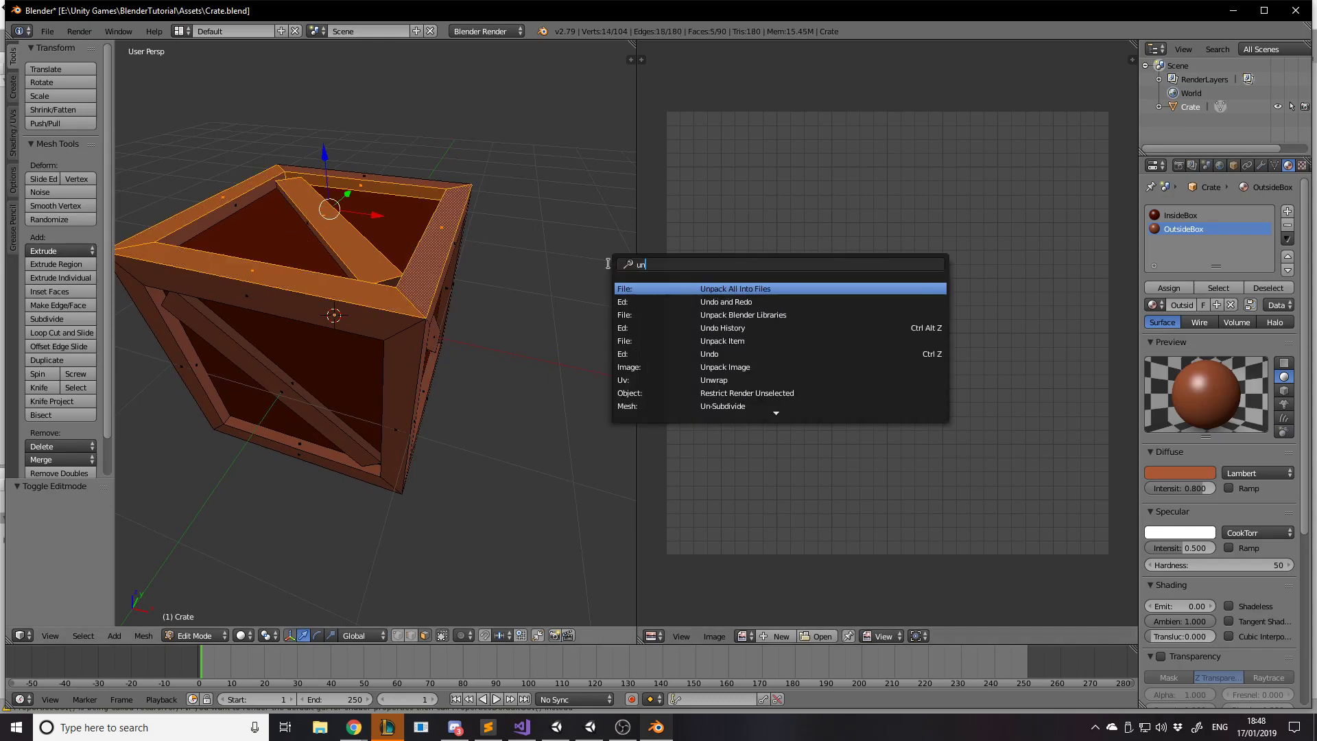
key(BackSpace)
text(v u)
key(BackSpace)
key(BackSpace)
key(BackSpace)
key(BackSpace)
text(unw)
key(Return)
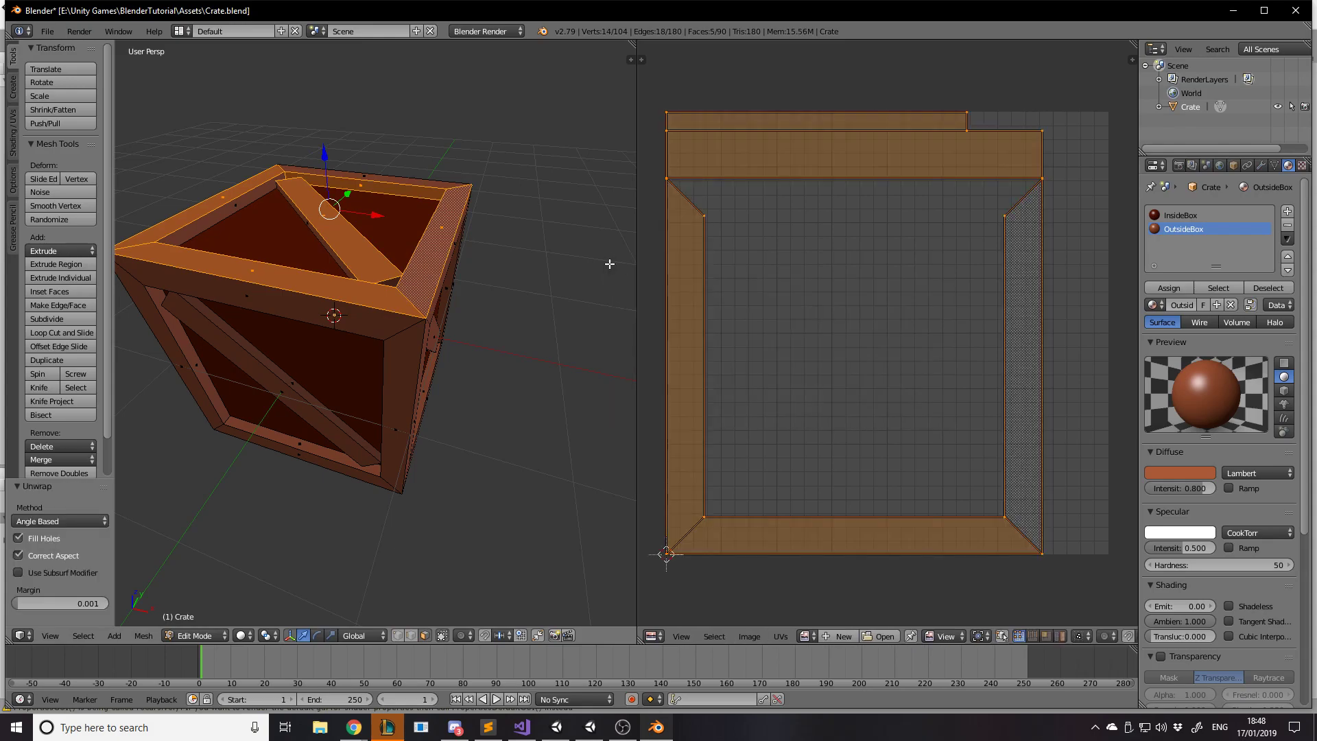
Try to move an outer corner UV of the unwrapped rail faces with the whole crate selected, and undo the selection changes.
key(a)
key(a)
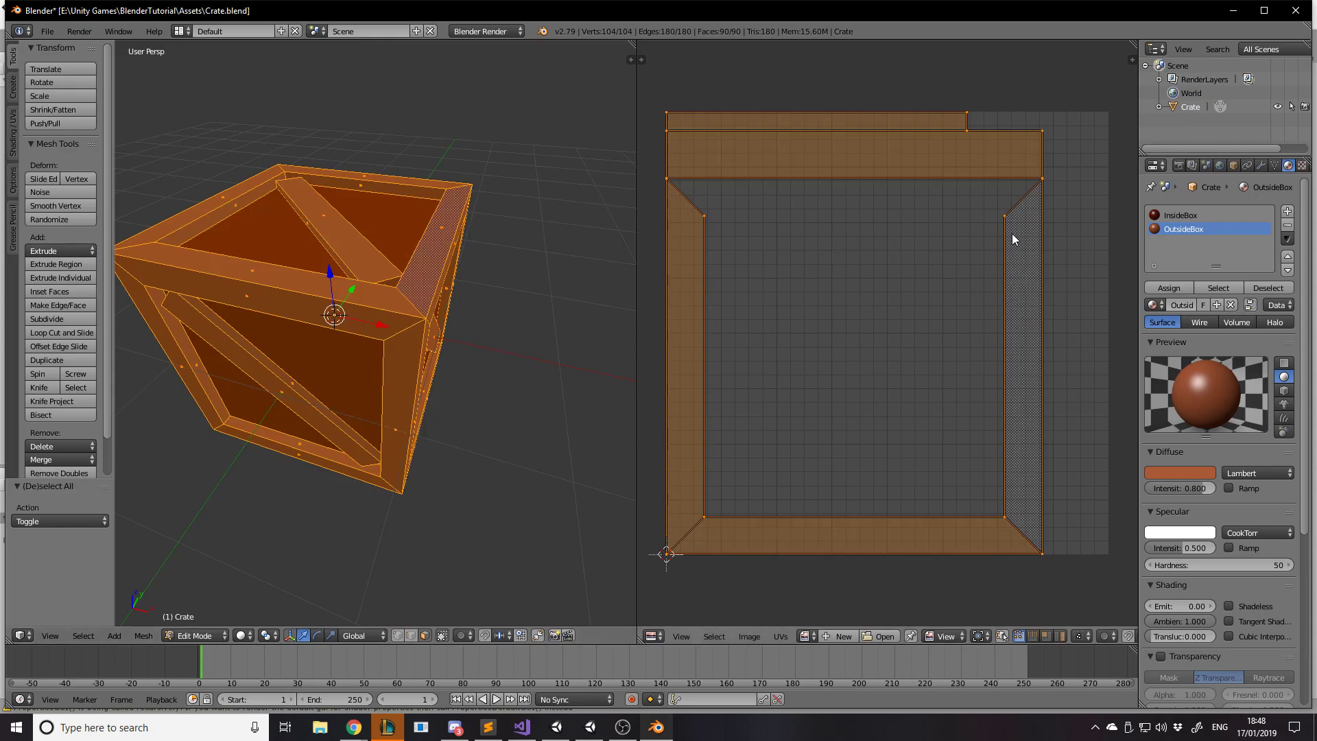
click(1042, 132)
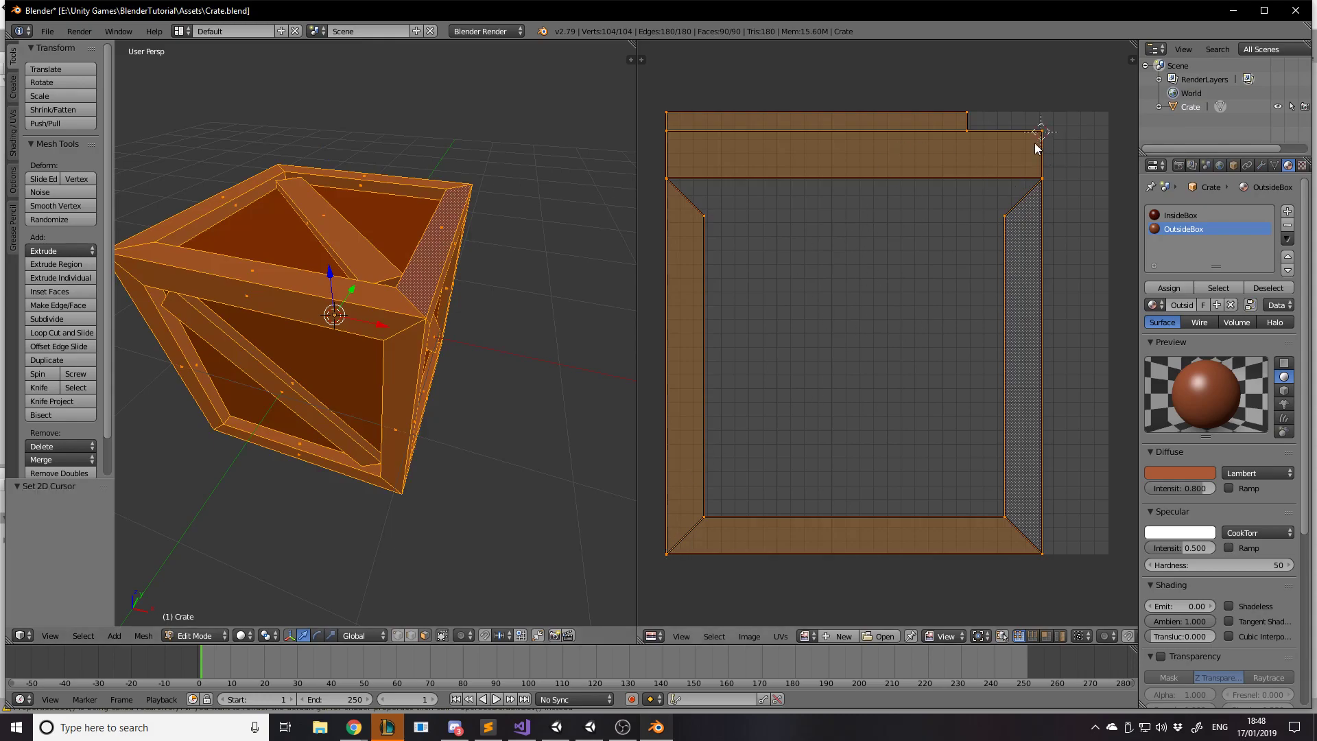
right_click(1047, 242)
right_click(1043, 179)
key(g)
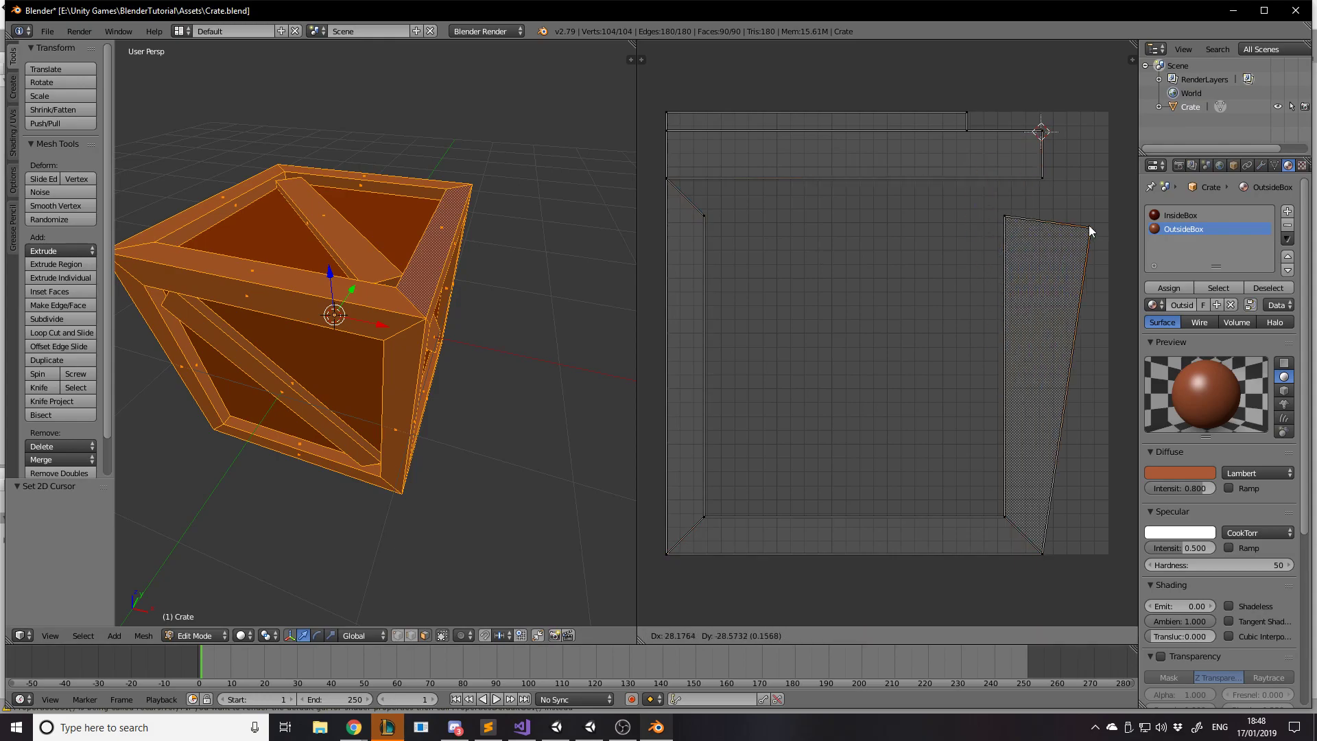
right_click(1089, 226)
key(a)
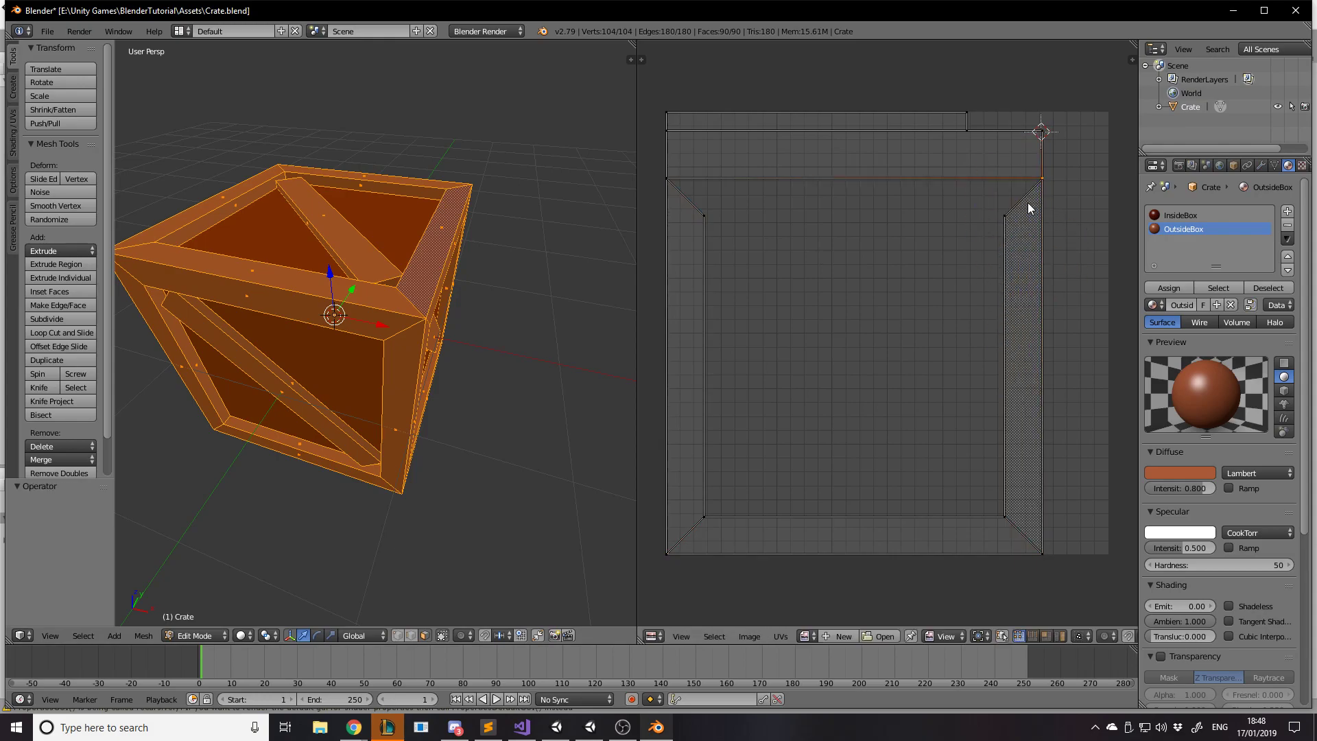
key(a)
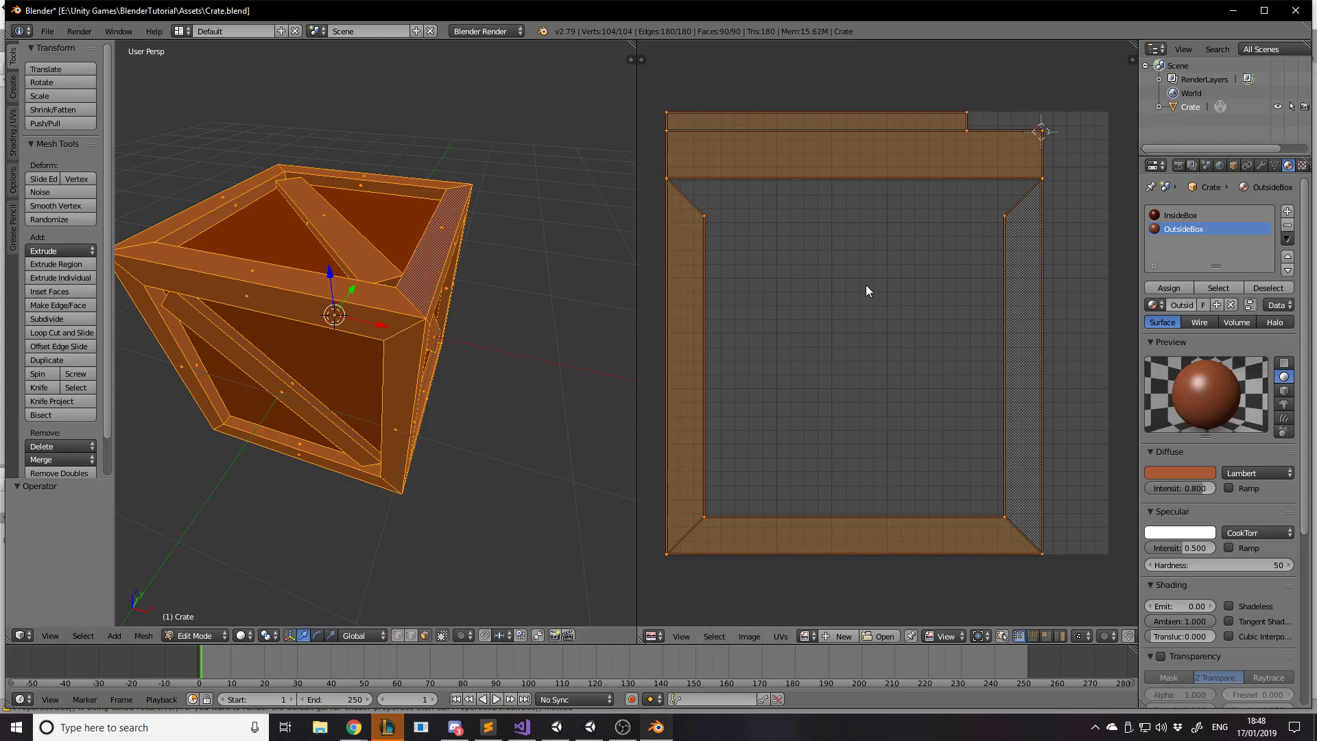
key(a)
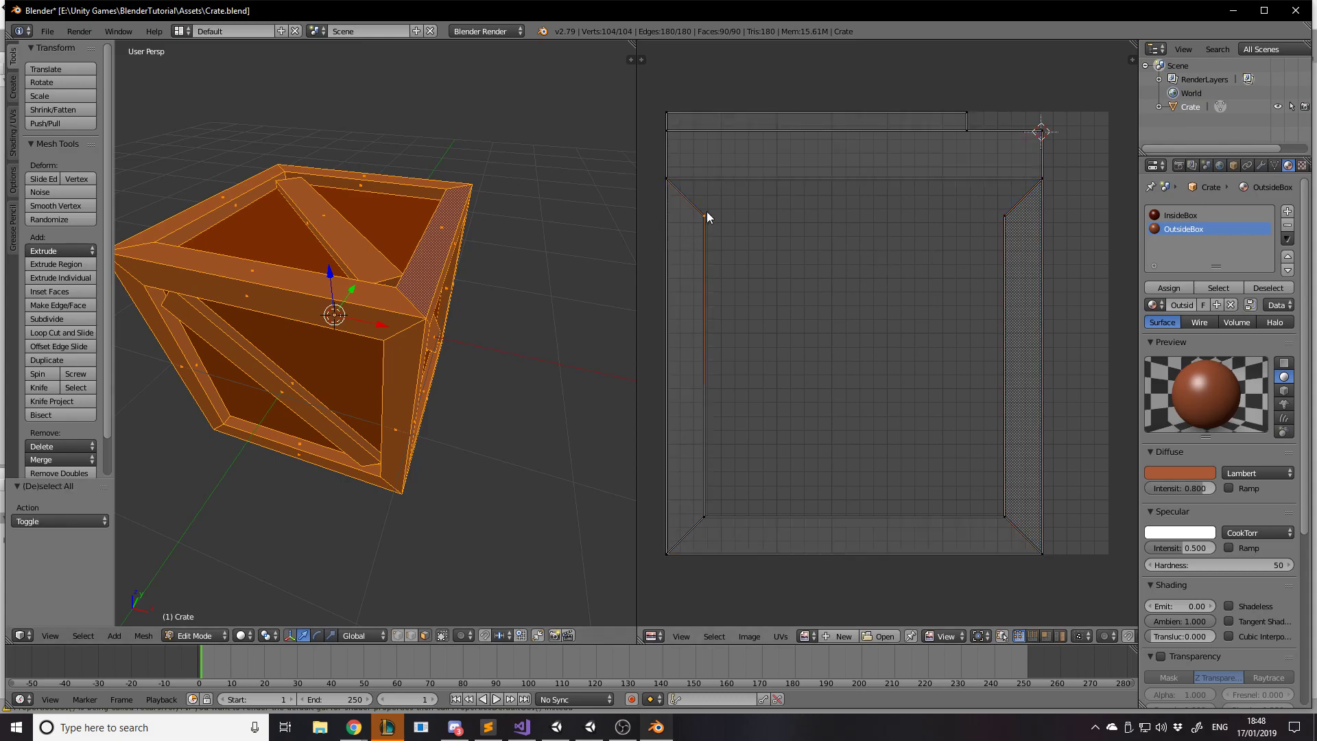
key(ctrl+z)
key(ctrl+z)
key(ctrl+z)
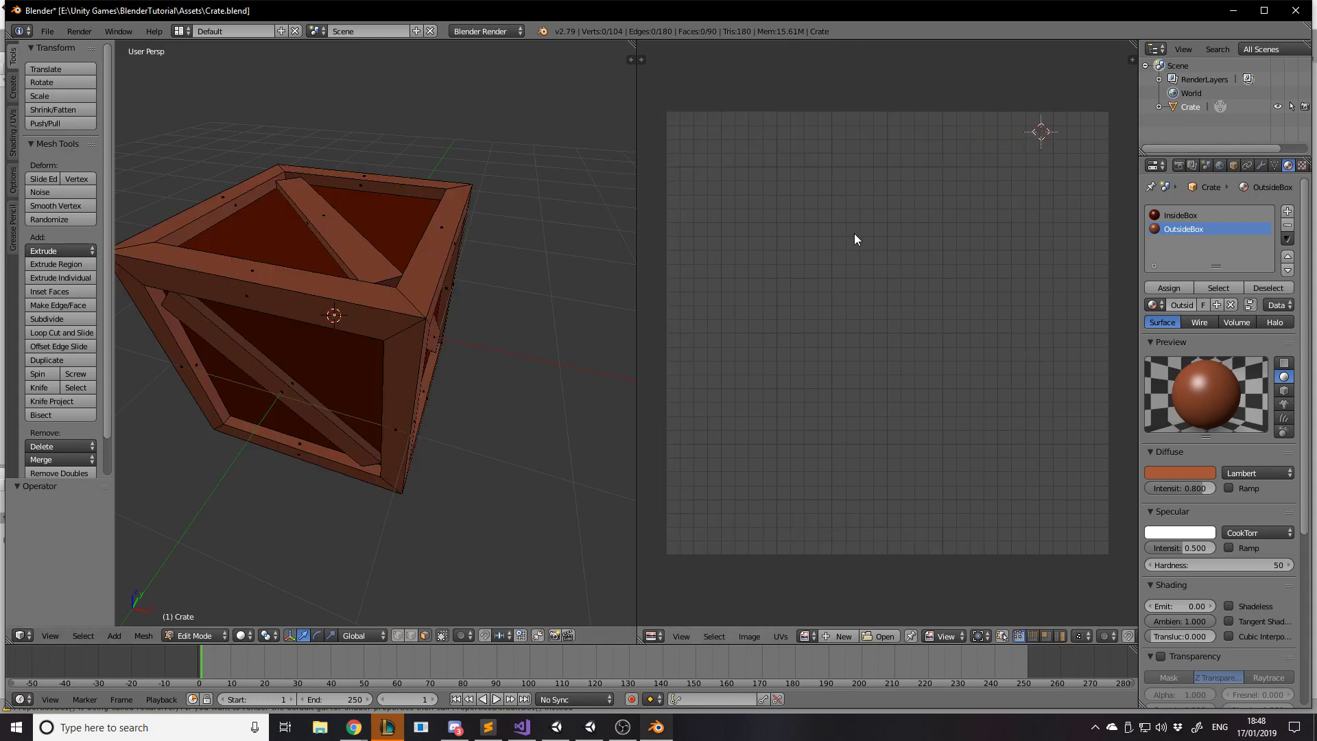
Select the crate's top rail and diagonal brace faces one at a time to examine each one's island in the UV editor.
scroll(574, 203, up, 6)
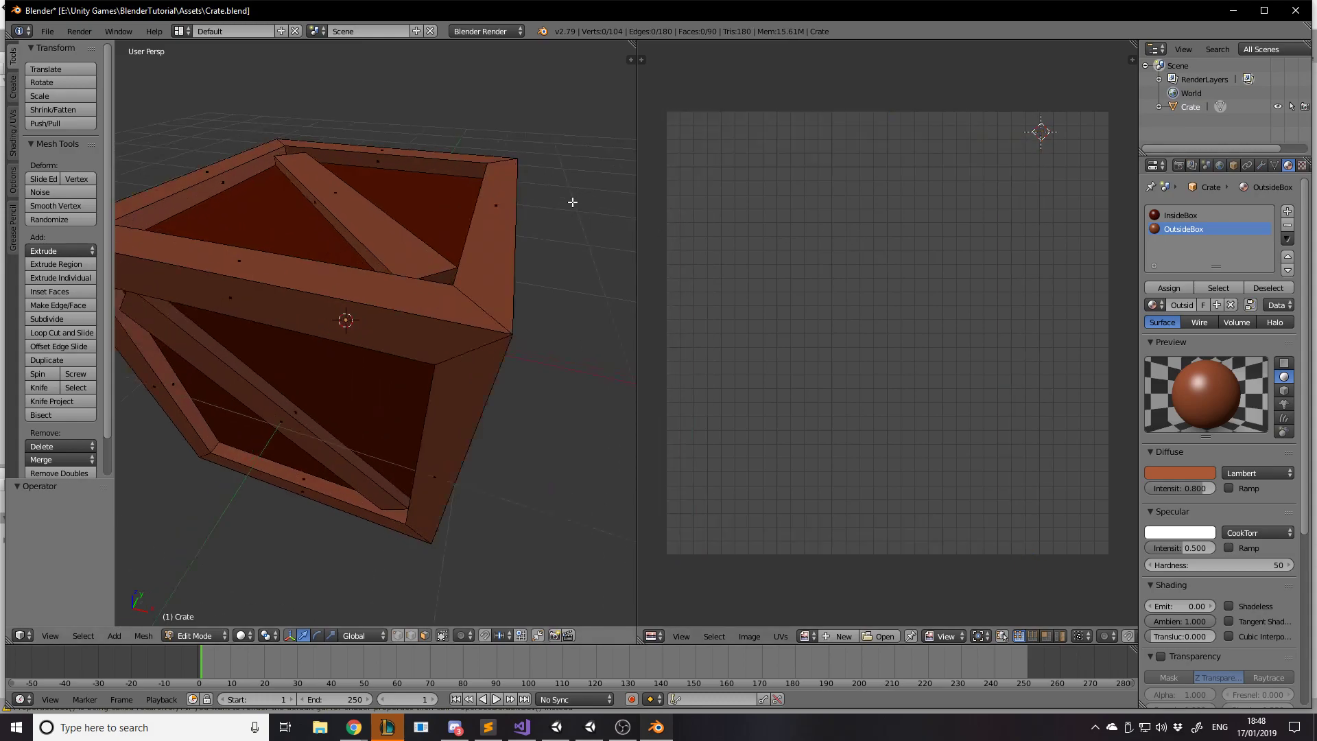
scroll(488, 286, down, 5)
scroll(420, 306, up, 1)
right_click(330, 296)
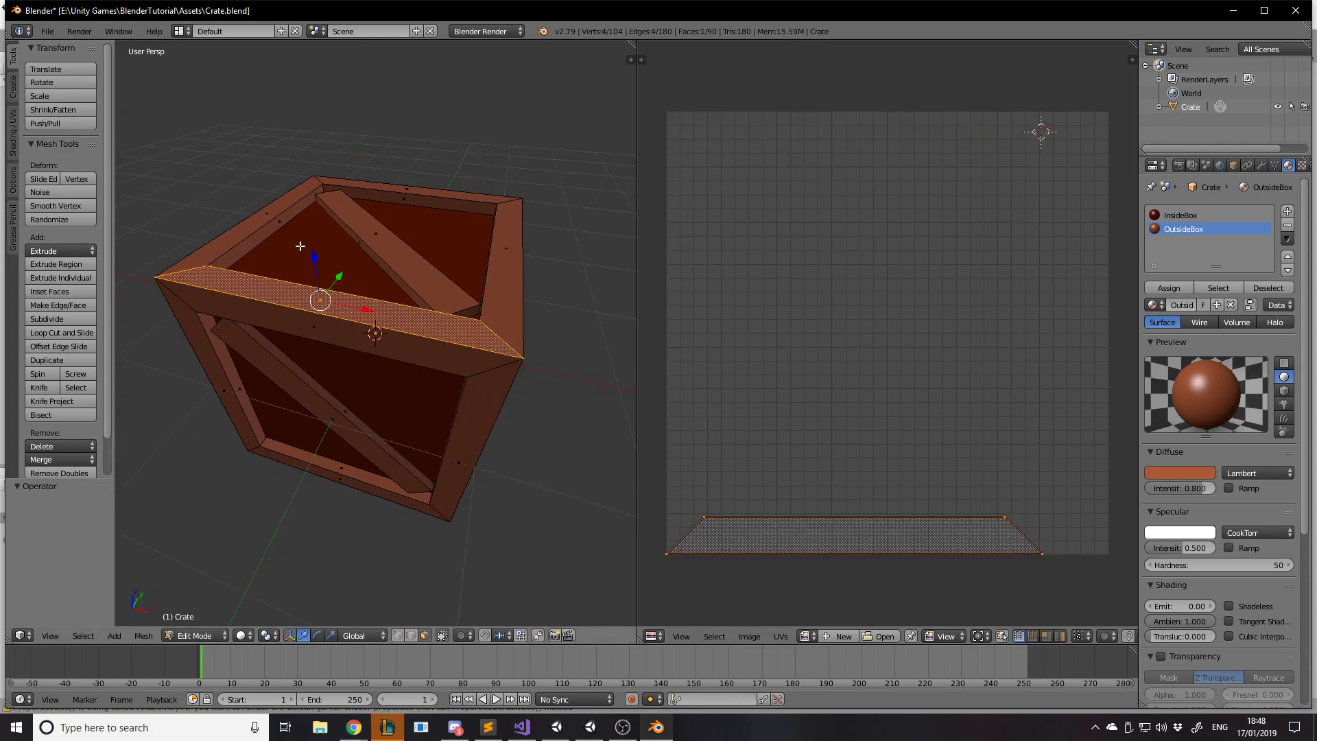
right_click(262, 215)
right_click(383, 202)
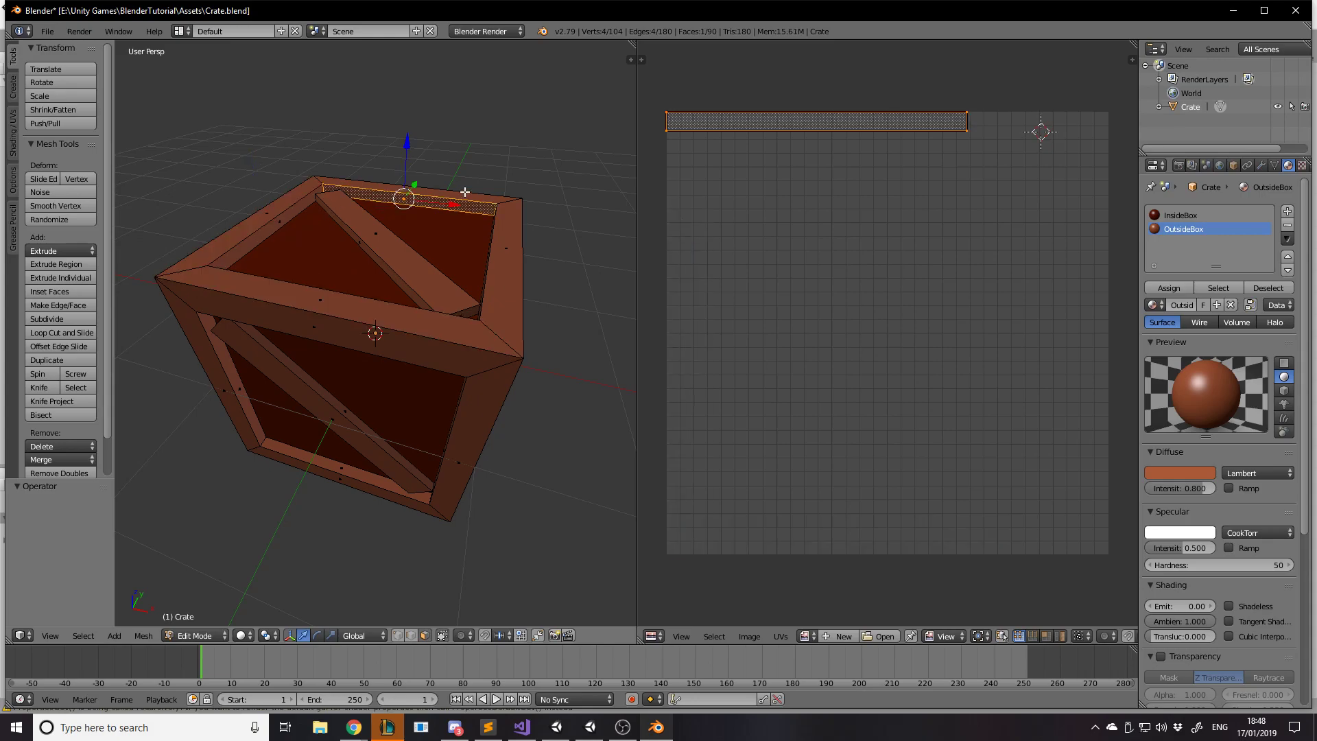
right_click(482, 258)
right_click(409, 248)
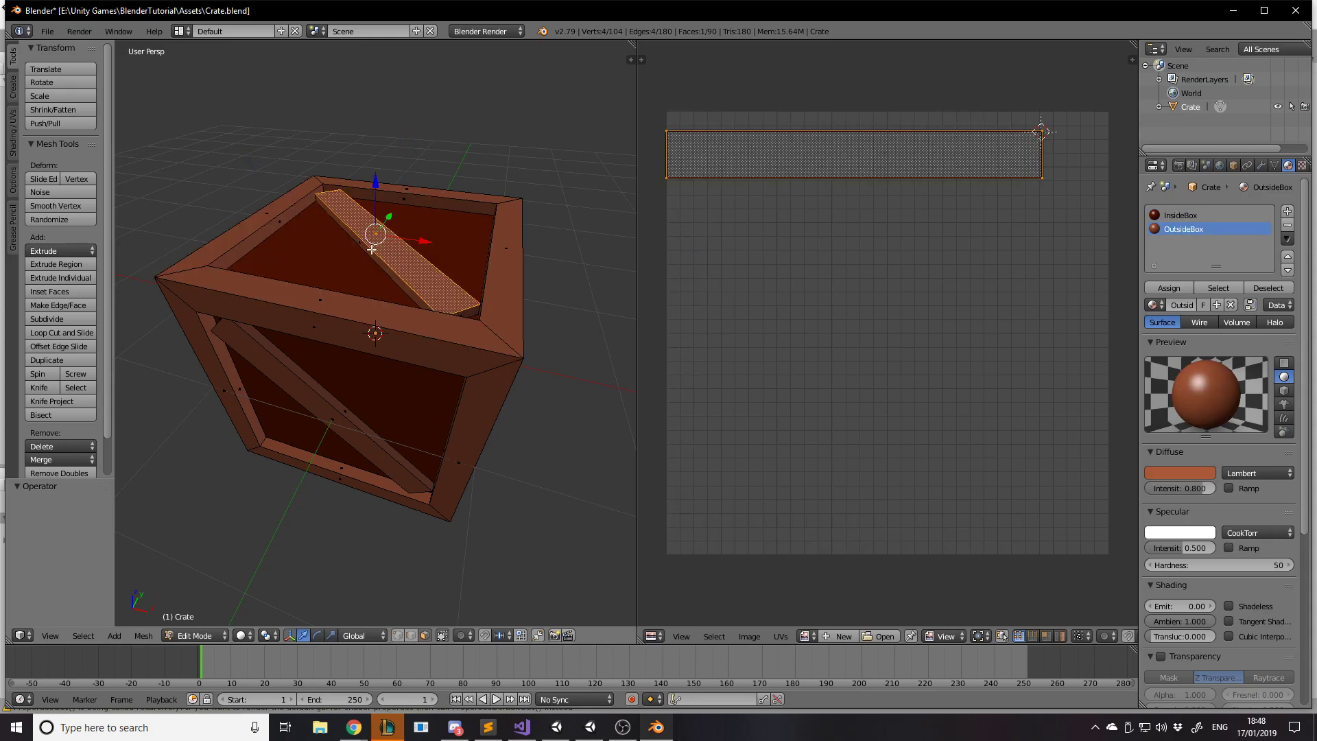
right_click(352, 261)
right_click(248, 230)
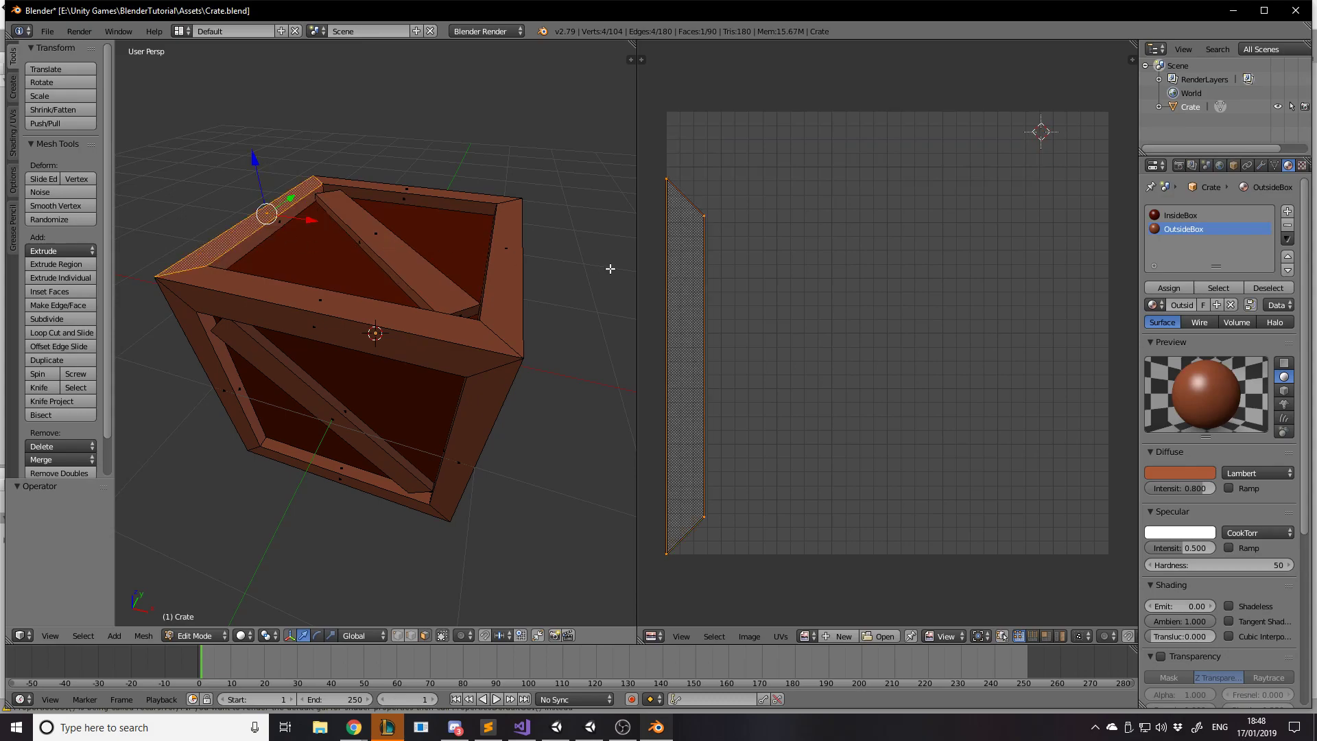
scroll(550, 267, up, 1)
scroll(548, 267, down, 1)
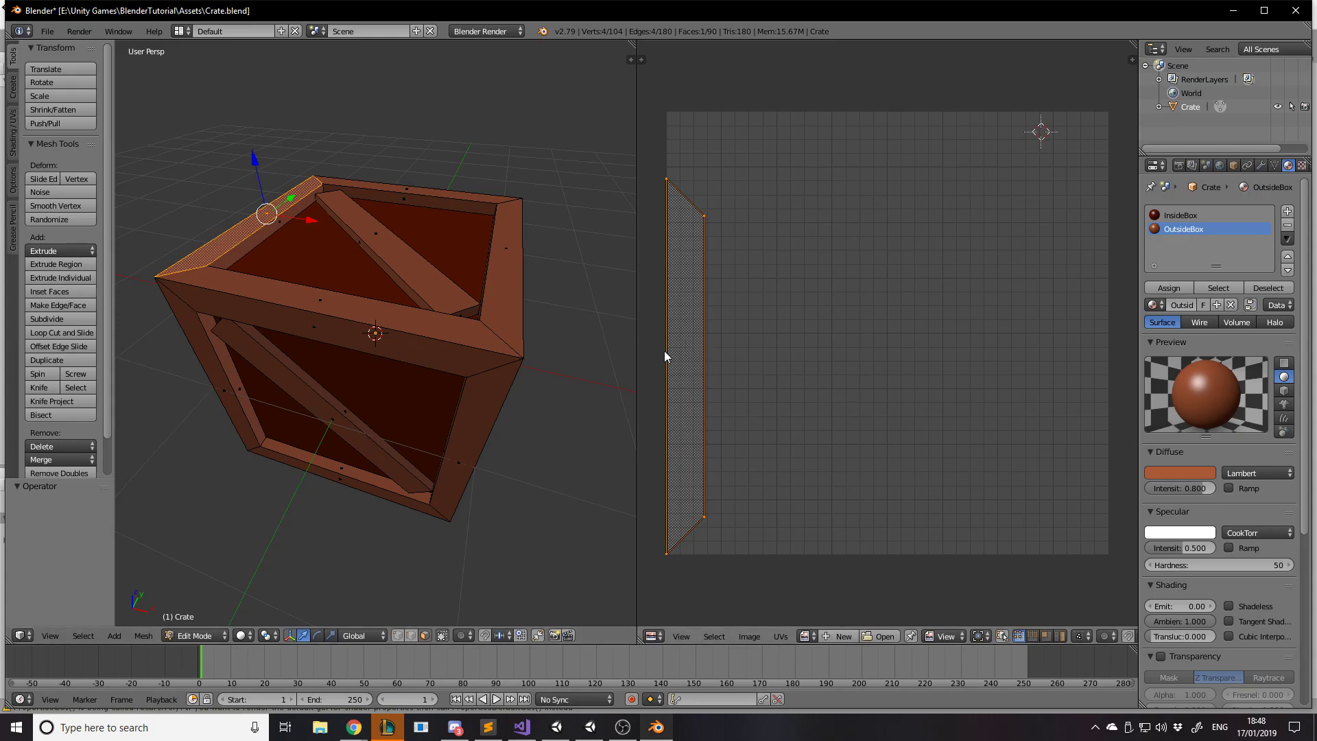
middle_drag(585, 391, 556, 241)
scroll(885, 538, up, 1)
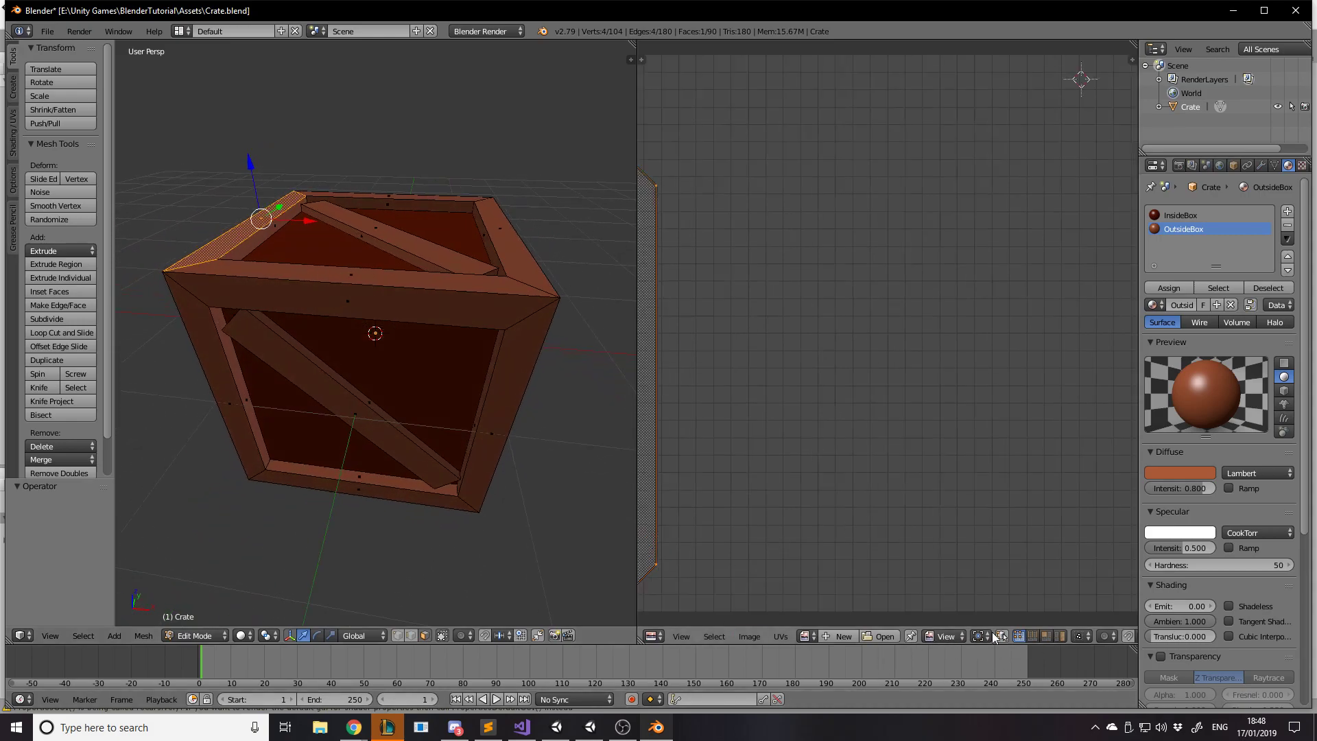
click(805, 636)
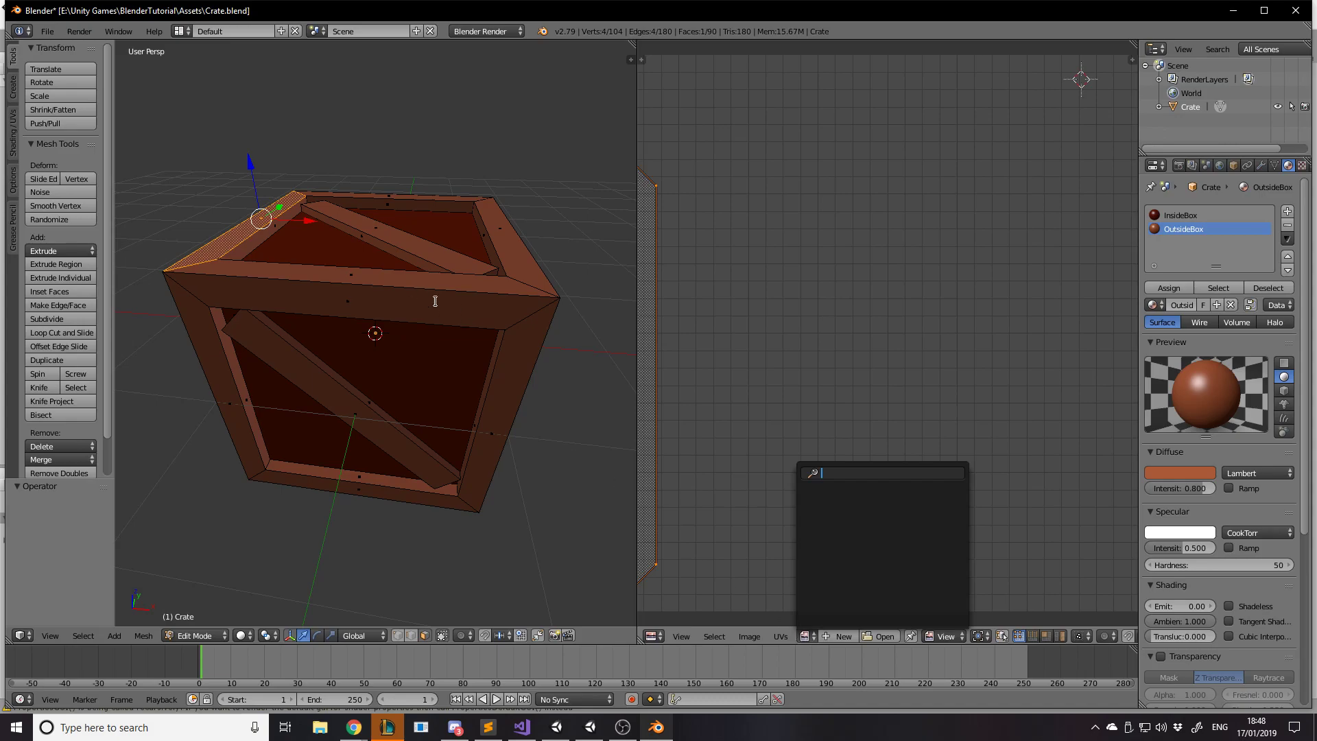
scroll(515, 209, up, 4)
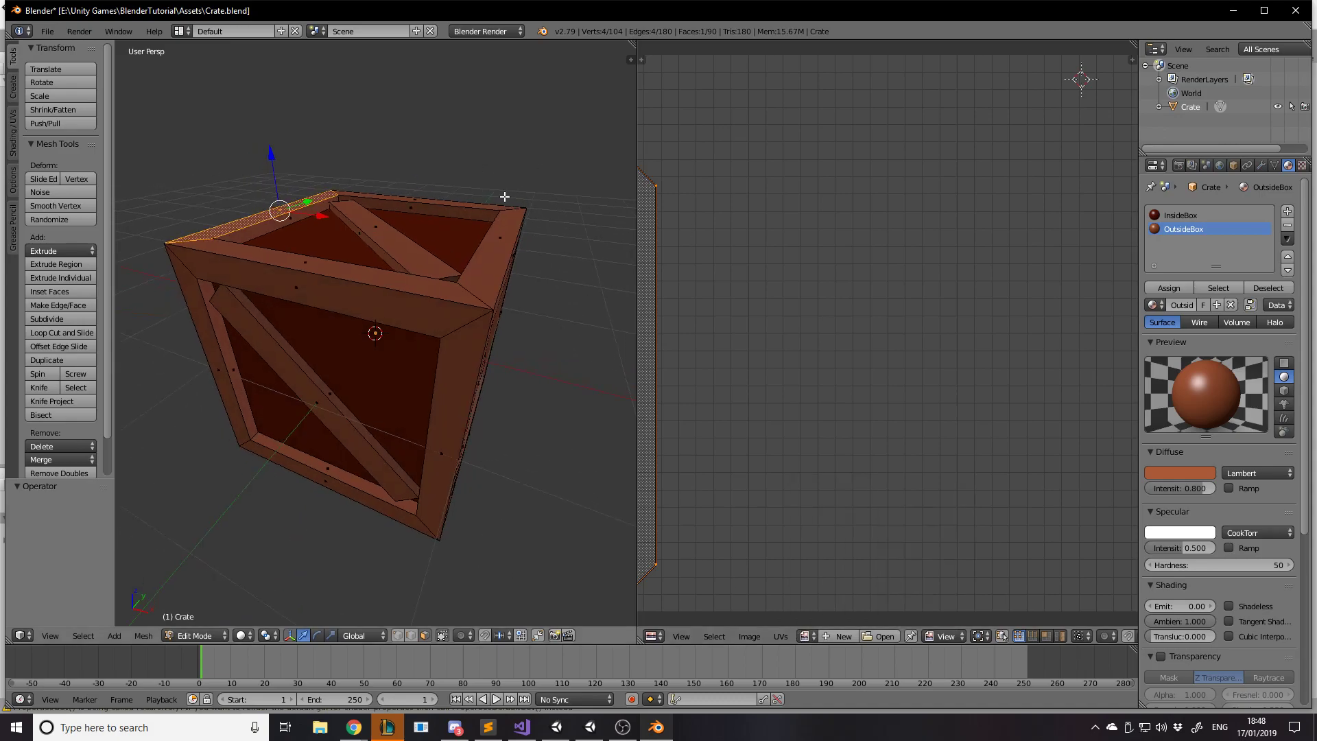
middle_drag(496, 216, 498, 218)
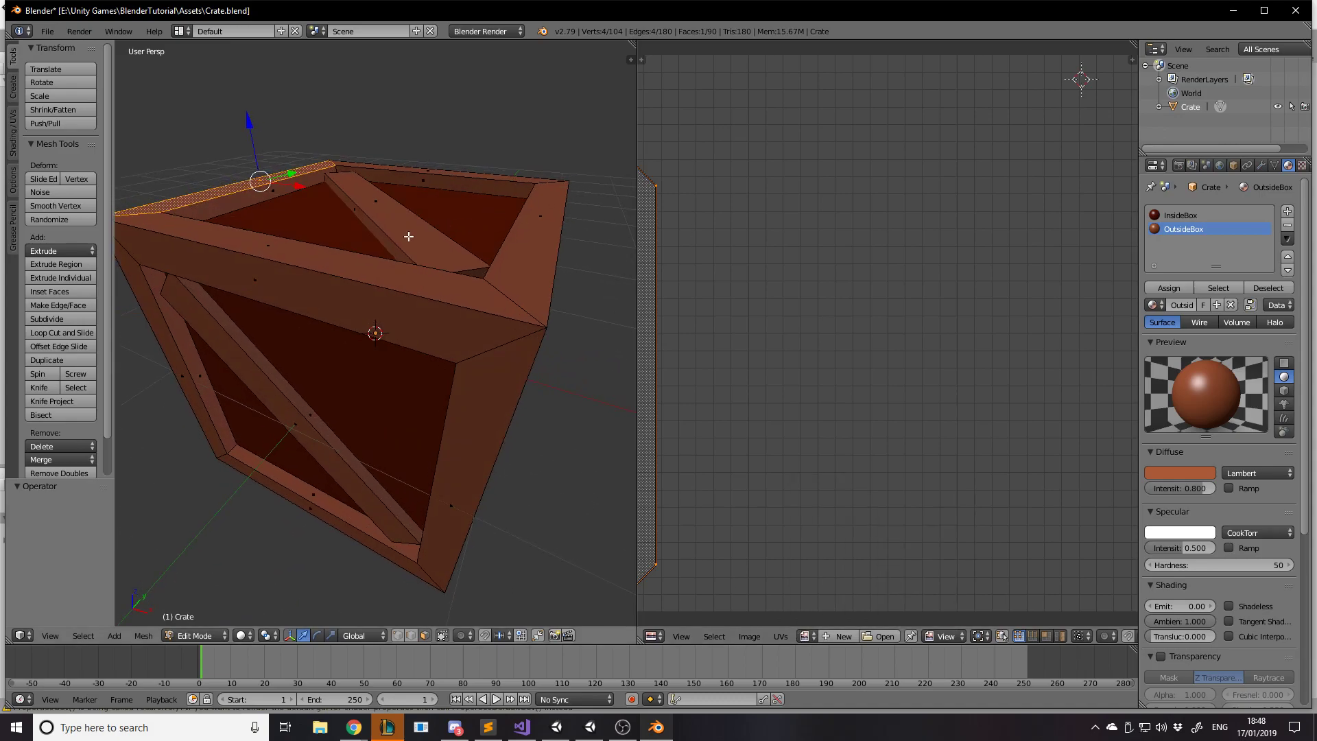
Select every face of the crate, with all of their UVs deselected in the UV editor.
key(a)
scroll(507, 279, down, 2)
key(a)
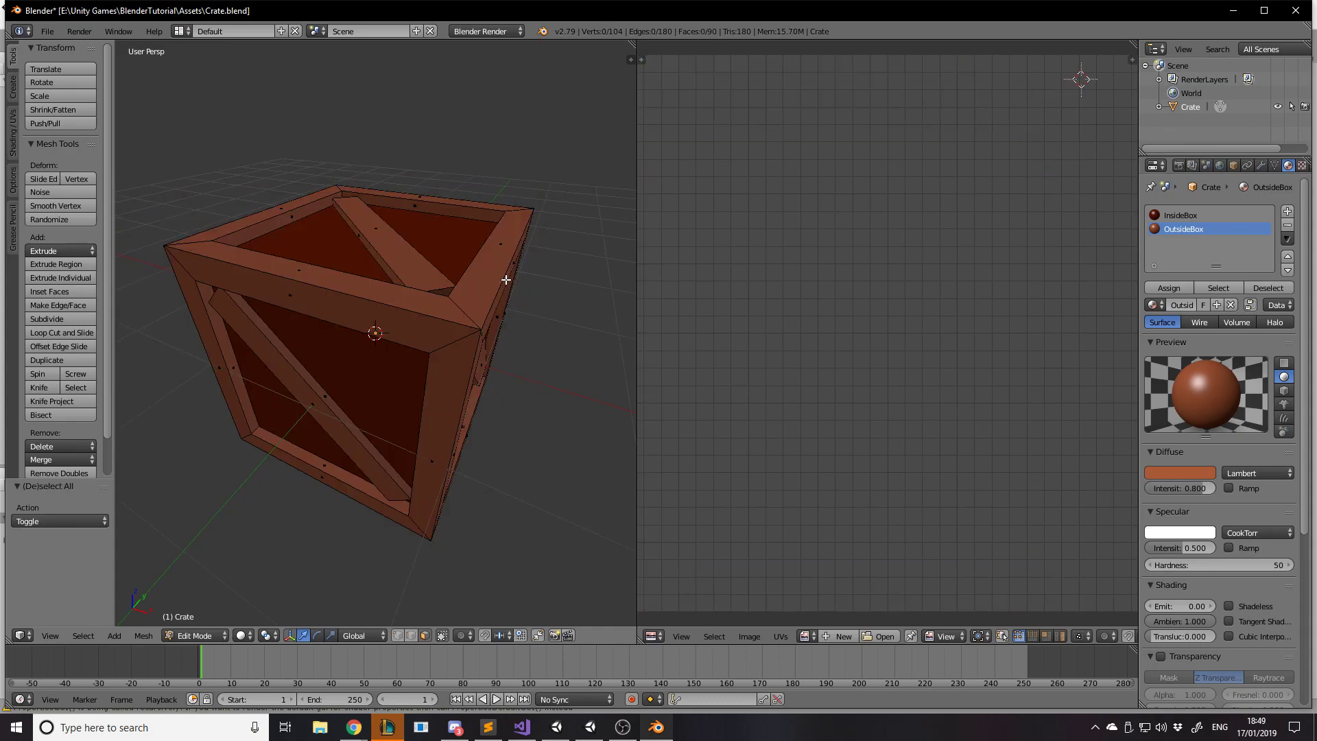
middle_drag(506, 279, 618, 254)
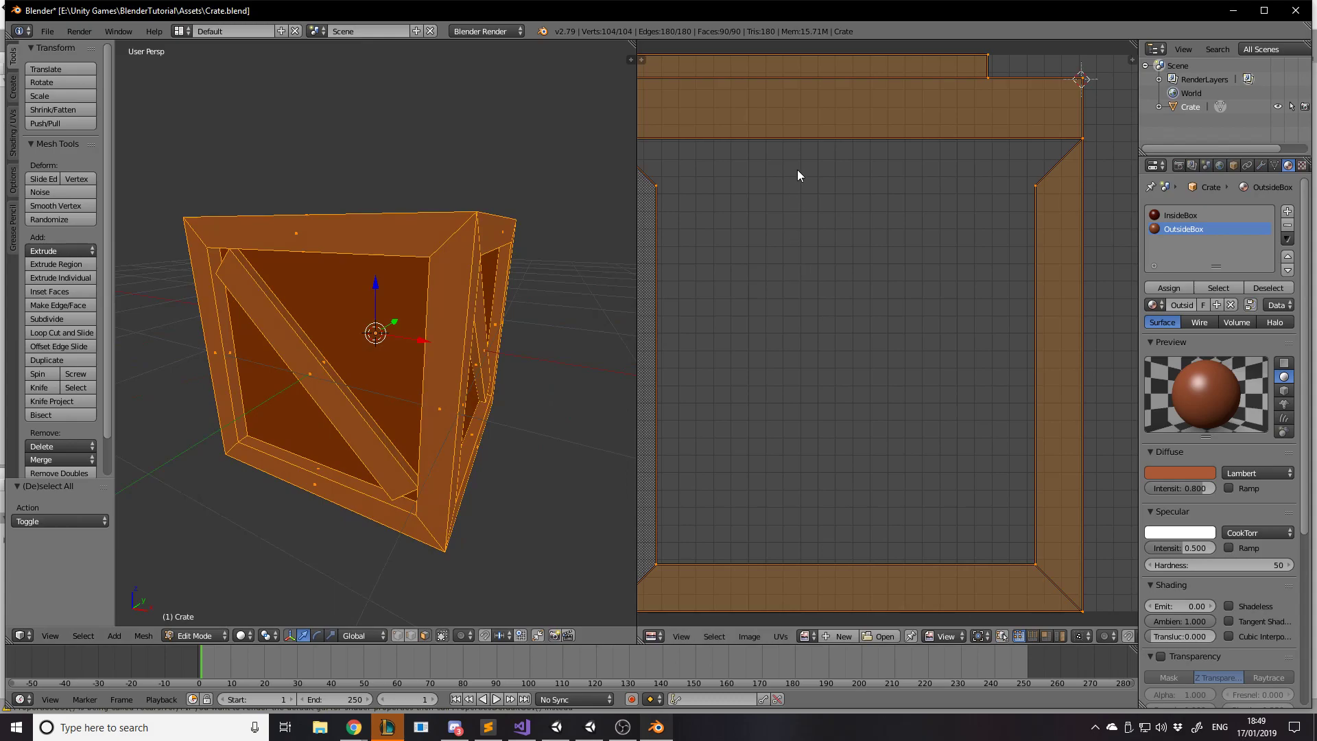
key(a)
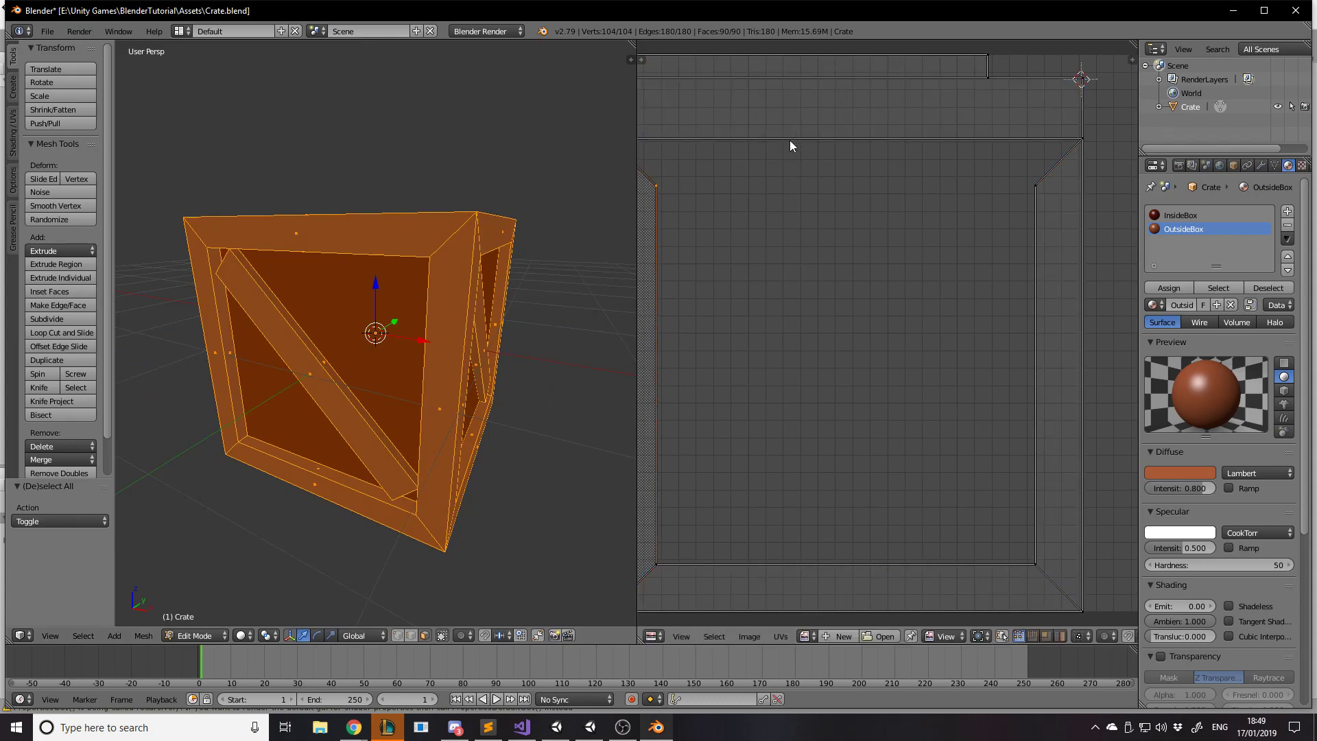
key(a)
key(a)
key(a)
middle_drag(559, 206, 412, 222)
key(a)
key(a)
key(a)
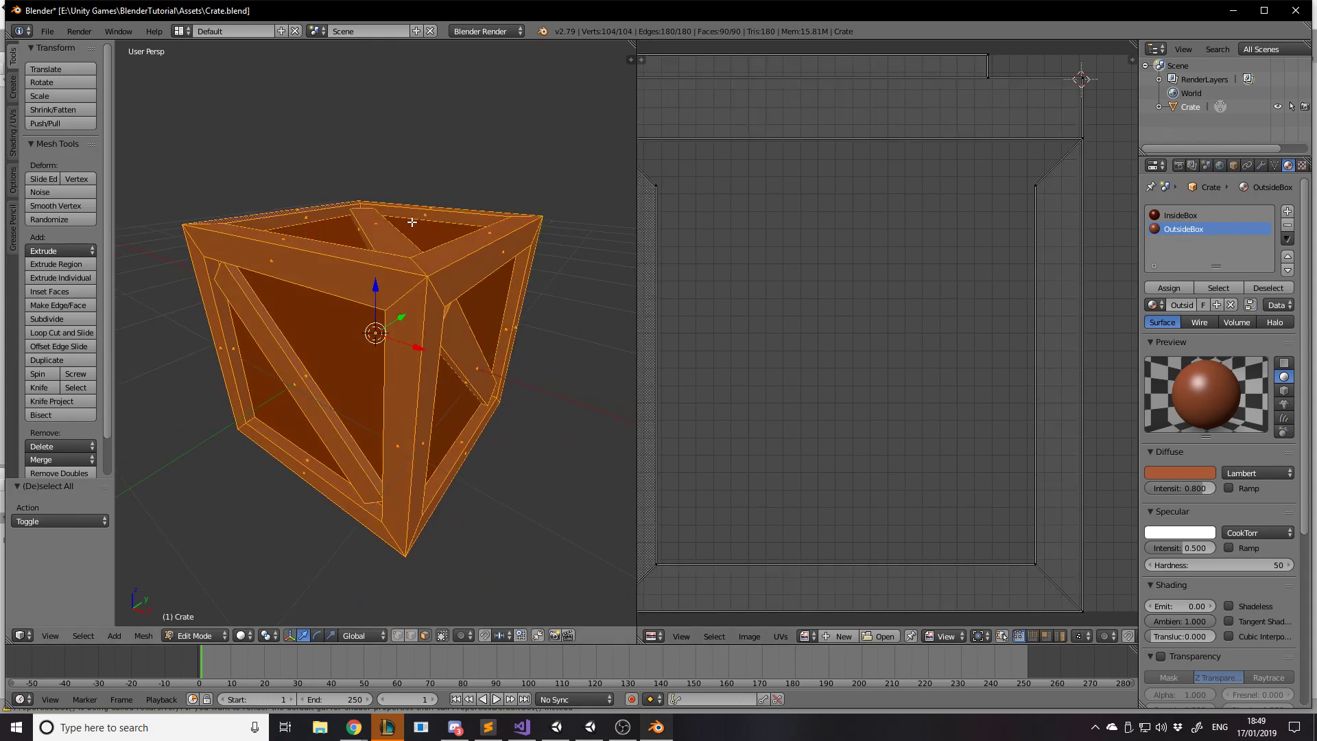
Unwrap the whole crate with Smart UV Project, using an angle limit of 66 and an island margin of 0.
key(space)
text(SMAR)
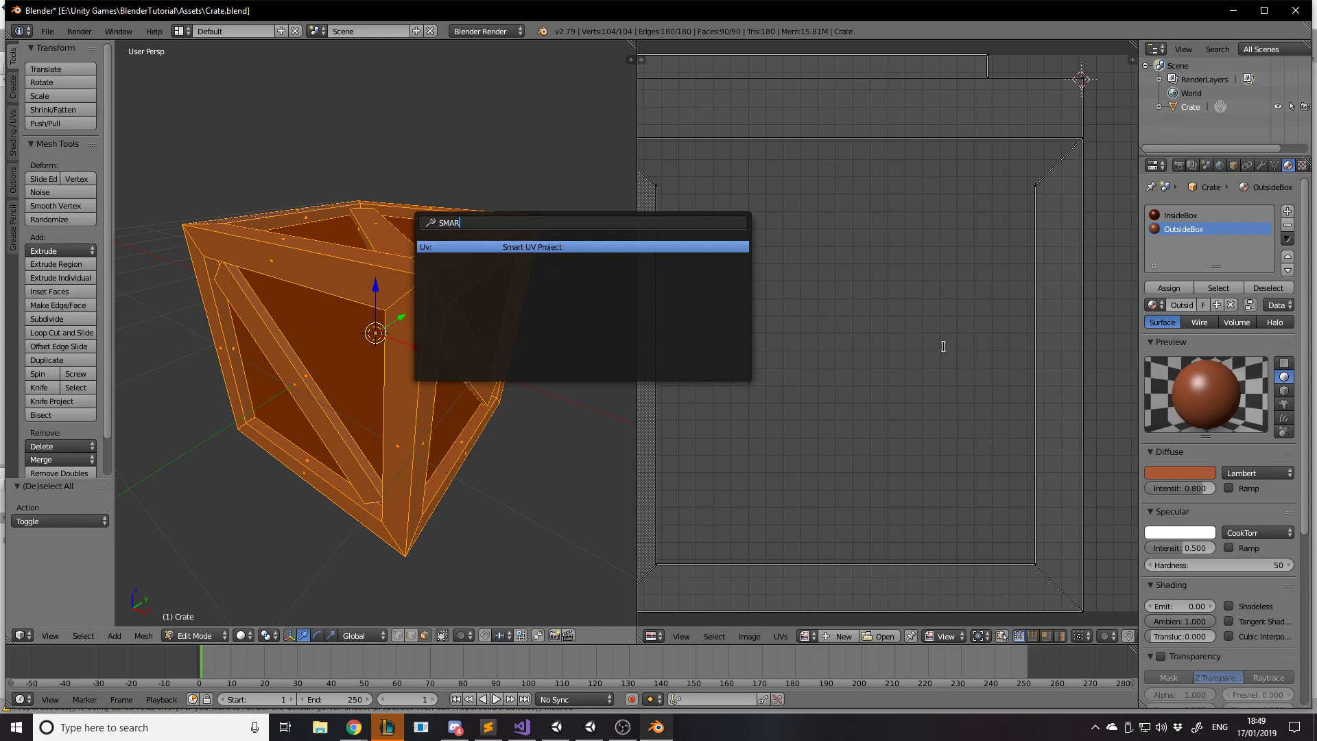
key(Return)
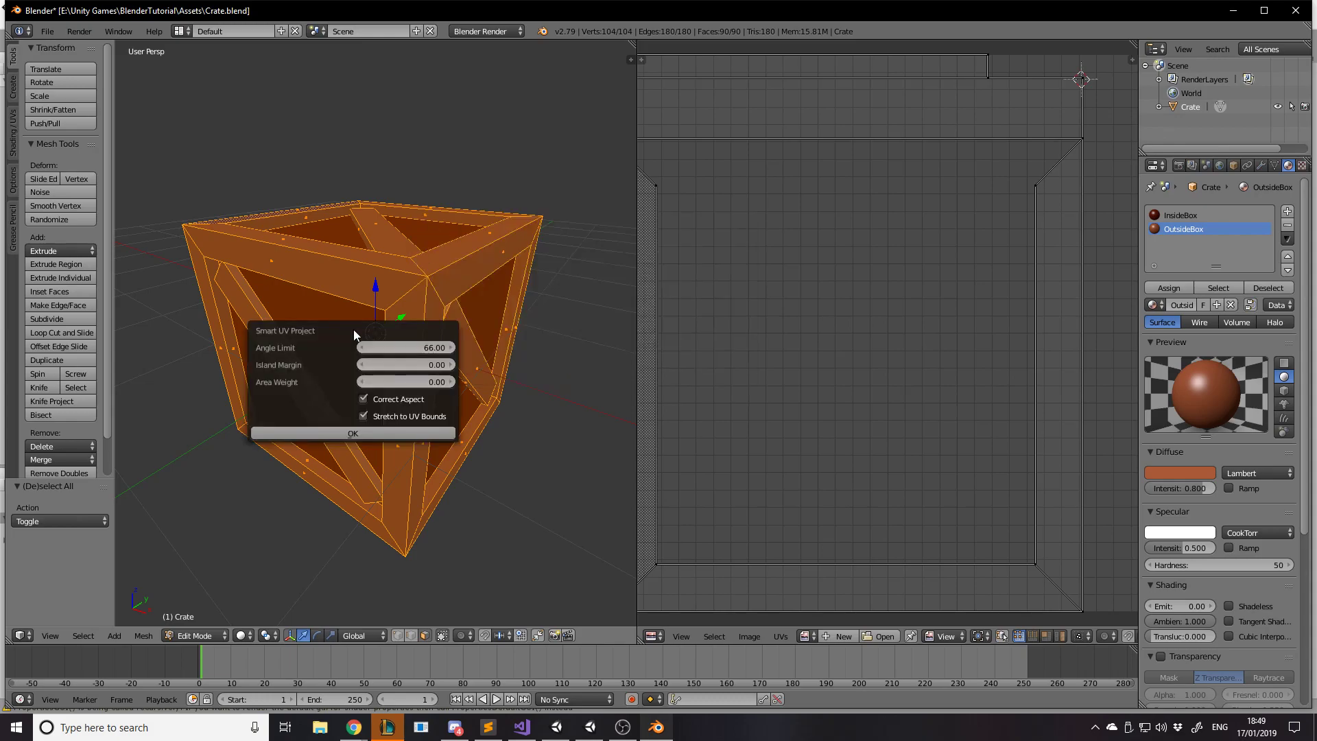
click(418, 434)
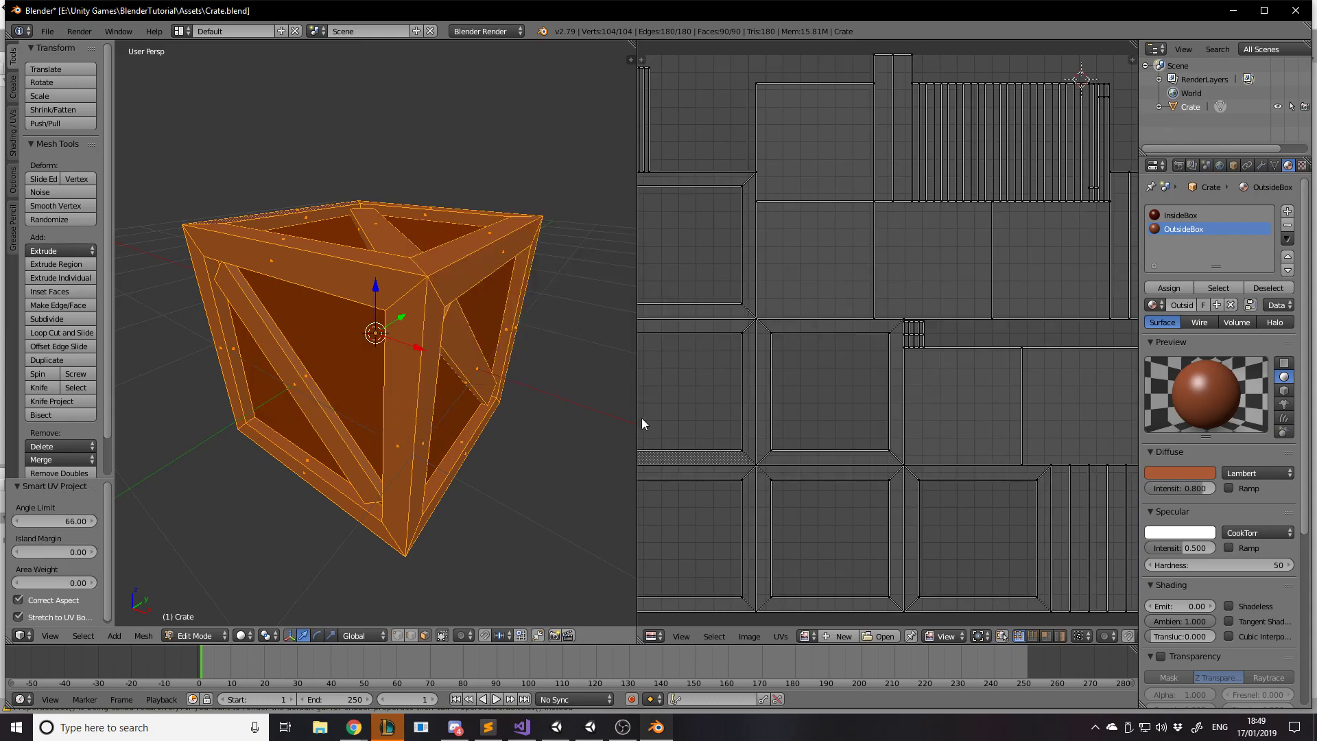
Select individual frame, inner panel and diagonal brace faces to examine their islands in the new UV layout.
scroll(850, 360, down, 1)
key(a)
right_click(402, 310)
right_click(379, 298)
right_click(286, 400)
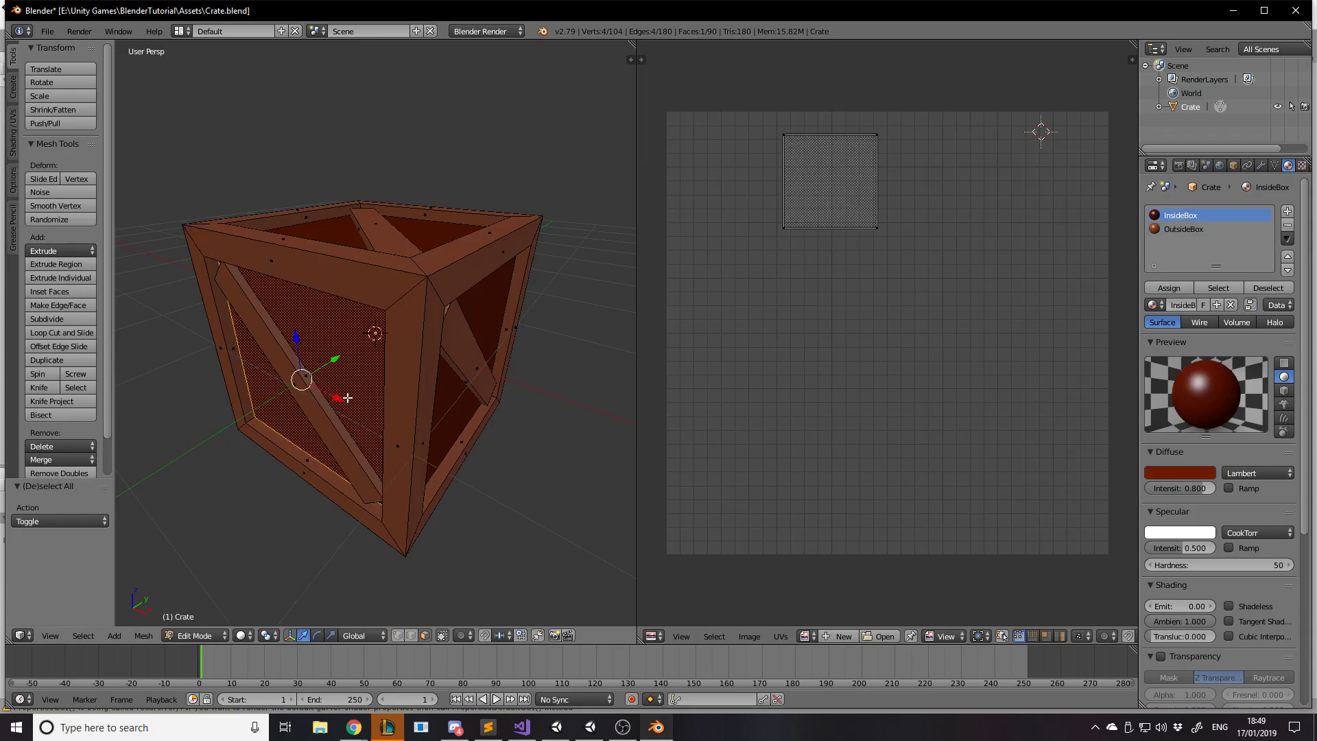
right_click(397, 449)
right_click(472, 365)
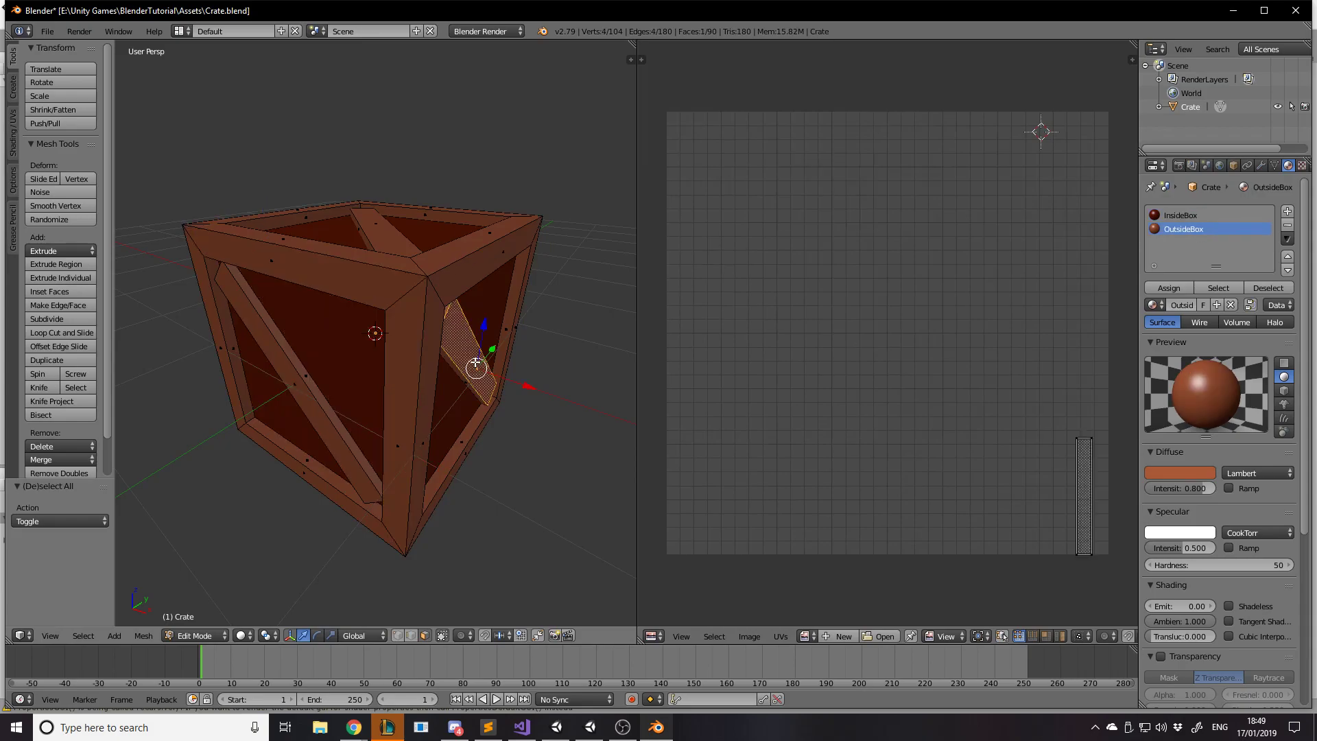
Try to move a UV of the narrow strip islands and a face on the crate's side, cancelling both moves.
key(a)
key(a)
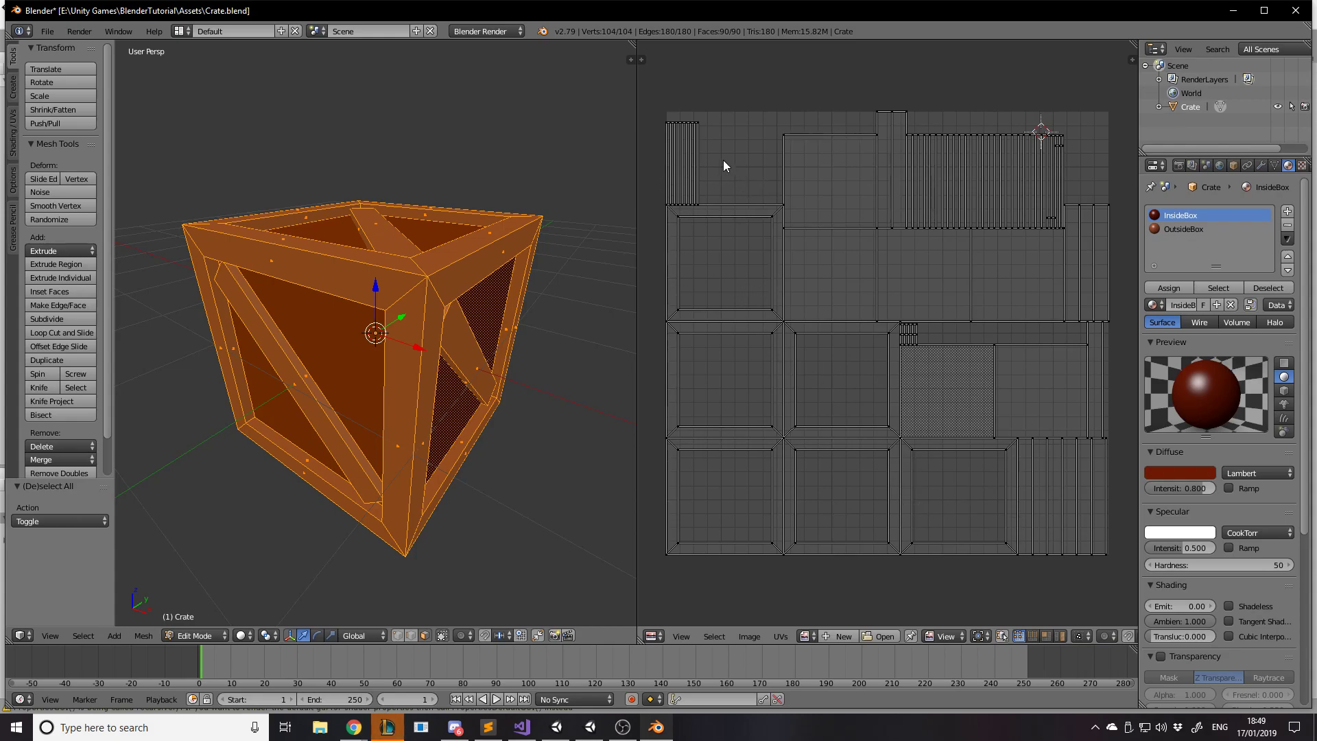
right_click(697, 171)
key(g)
right_click(760, 211)
key(a)
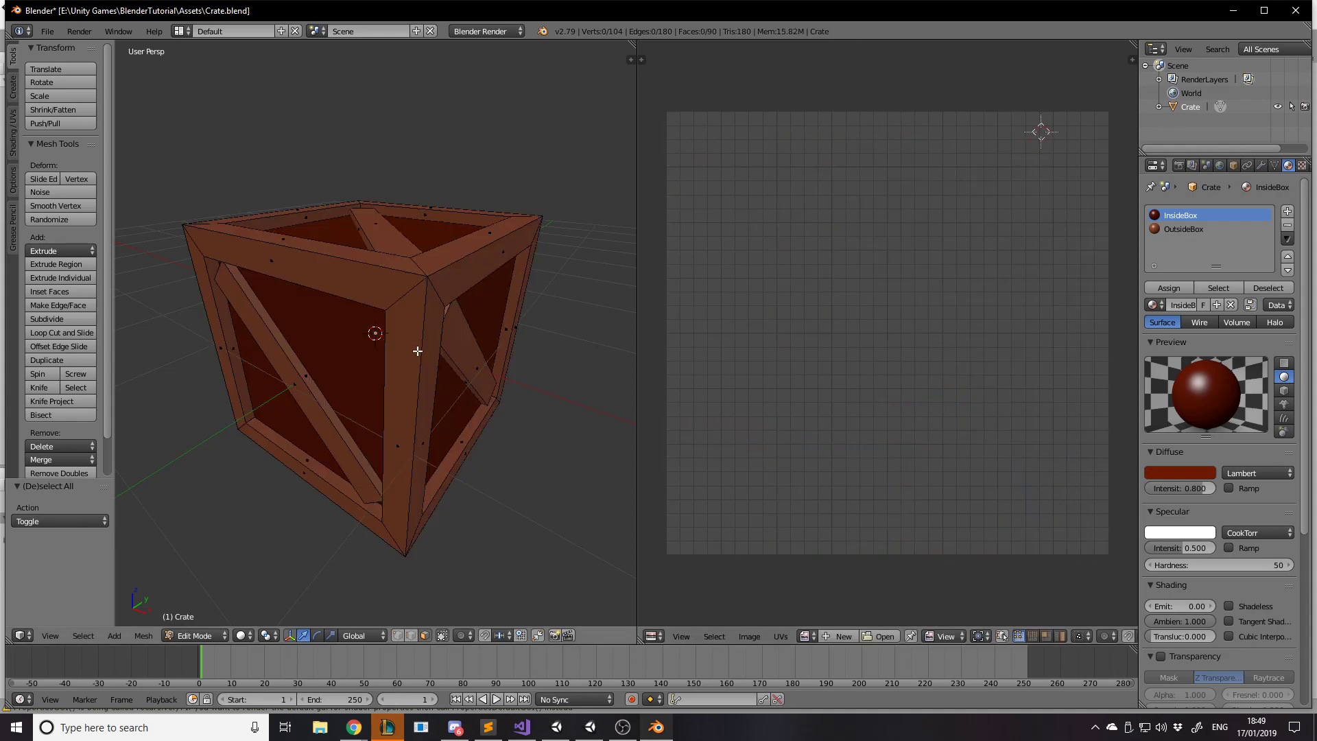
right_click(483, 273)
key(g)
right_click(533, 250)
key(a)
Examine the crate's complete UV layout with all faces selected, and leave every face deselected.
middle_drag(542, 245, 515, 239)
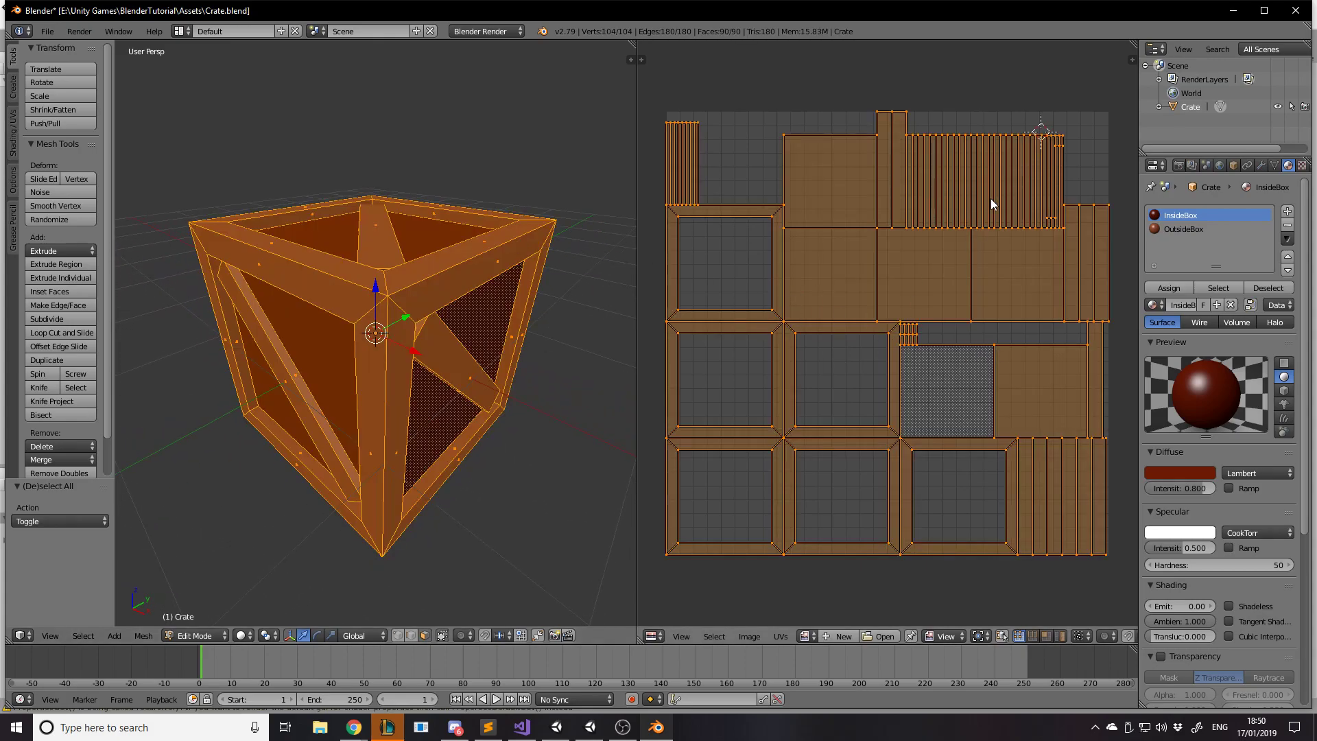
mouse_move(470, 235)
middle_down()
mouse_move(478, 261)
mouse_move(492, 245)
middle_up()
scroll(478, 260, up, 1)
scroll(492, 245, up, 1)
scroll(492, 245, down, 1)
key(a)
key(a)
key(a)
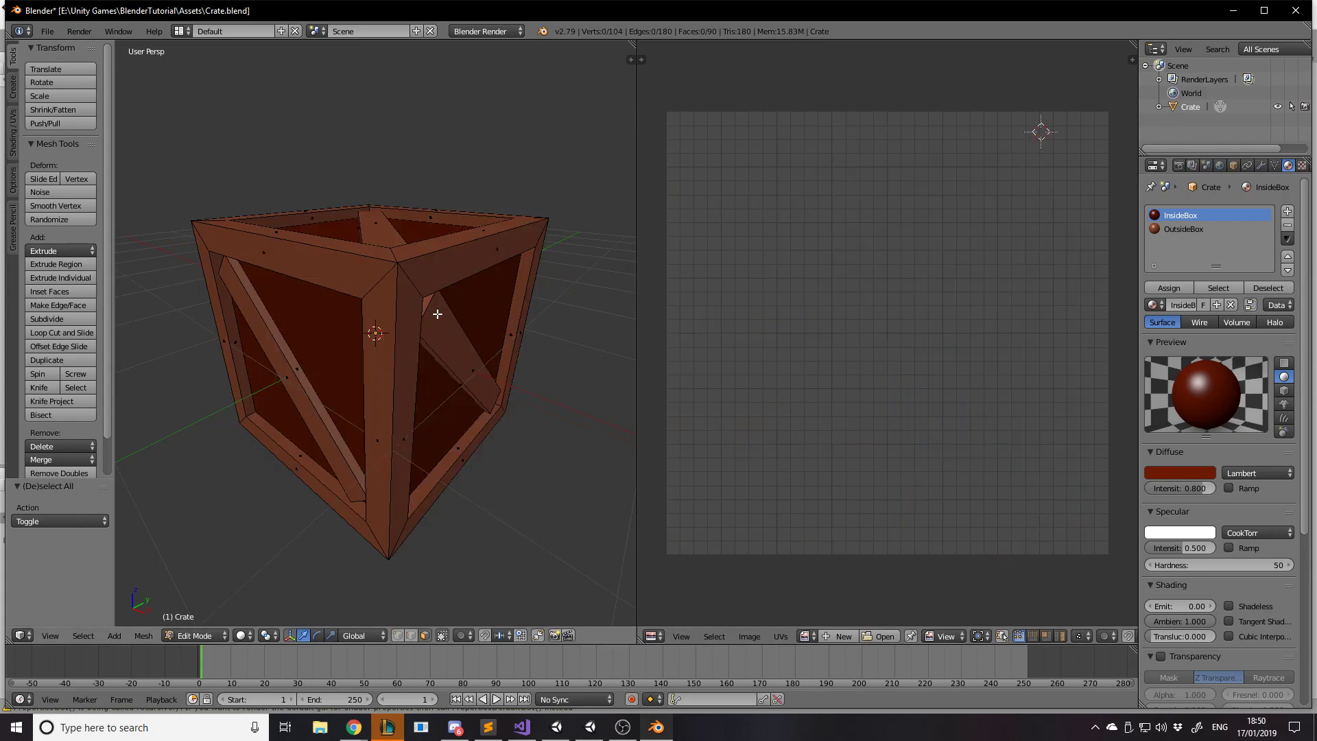
key(a)
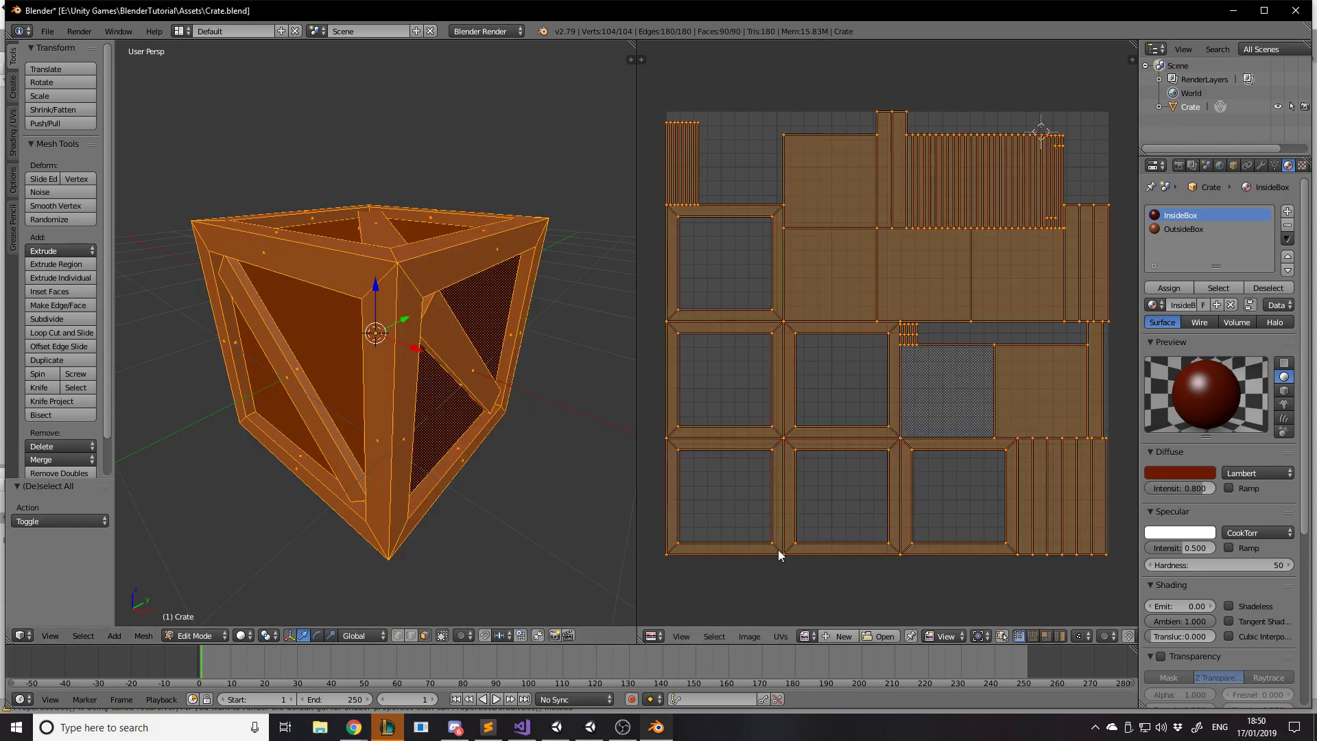
key(a)
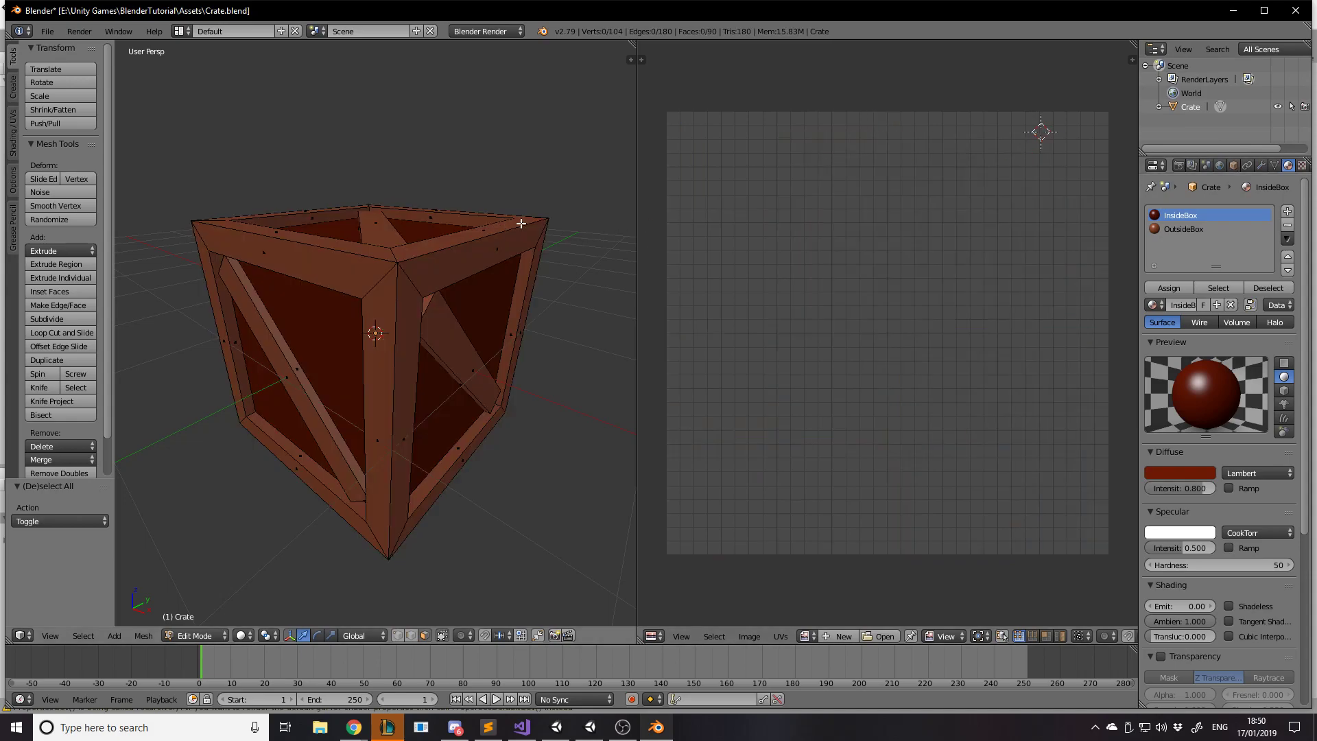
Enable Environment Lighting in the world settings and go back to the render settings.
click(1273, 166)
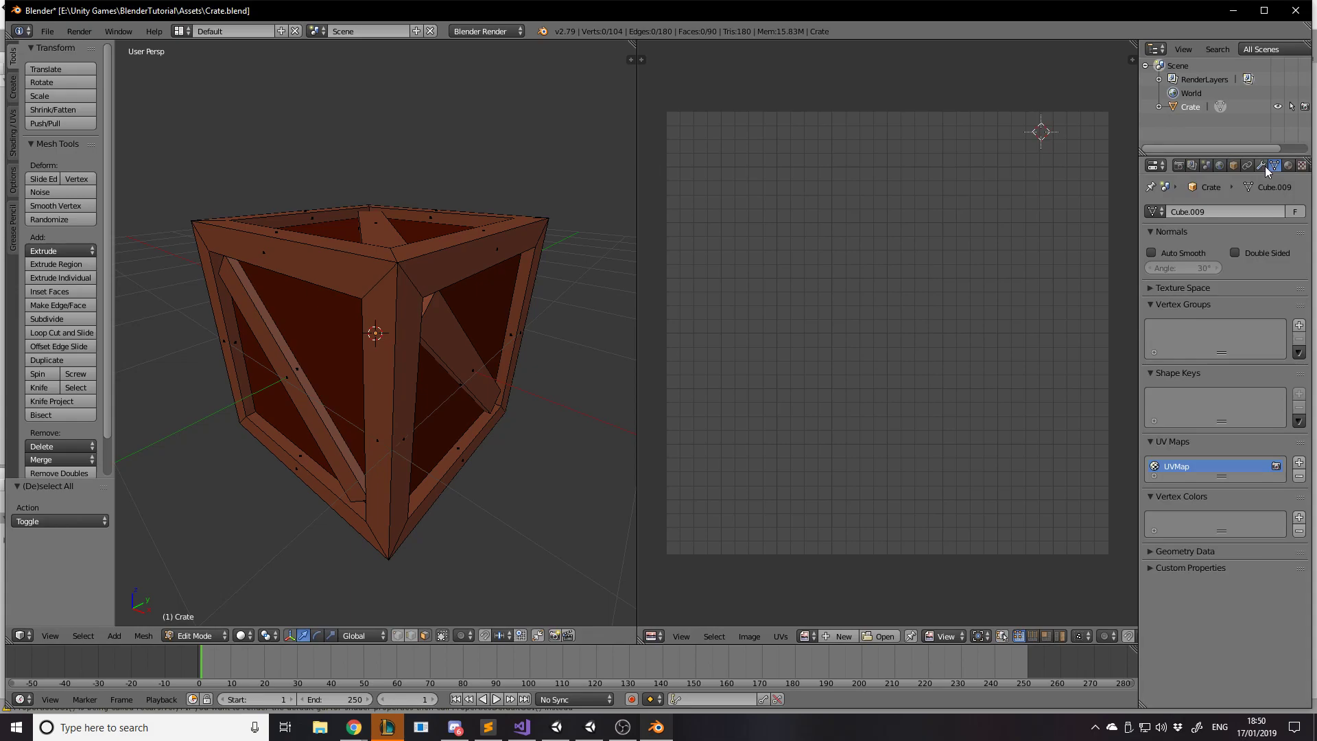
click(1253, 167)
click(1181, 166)
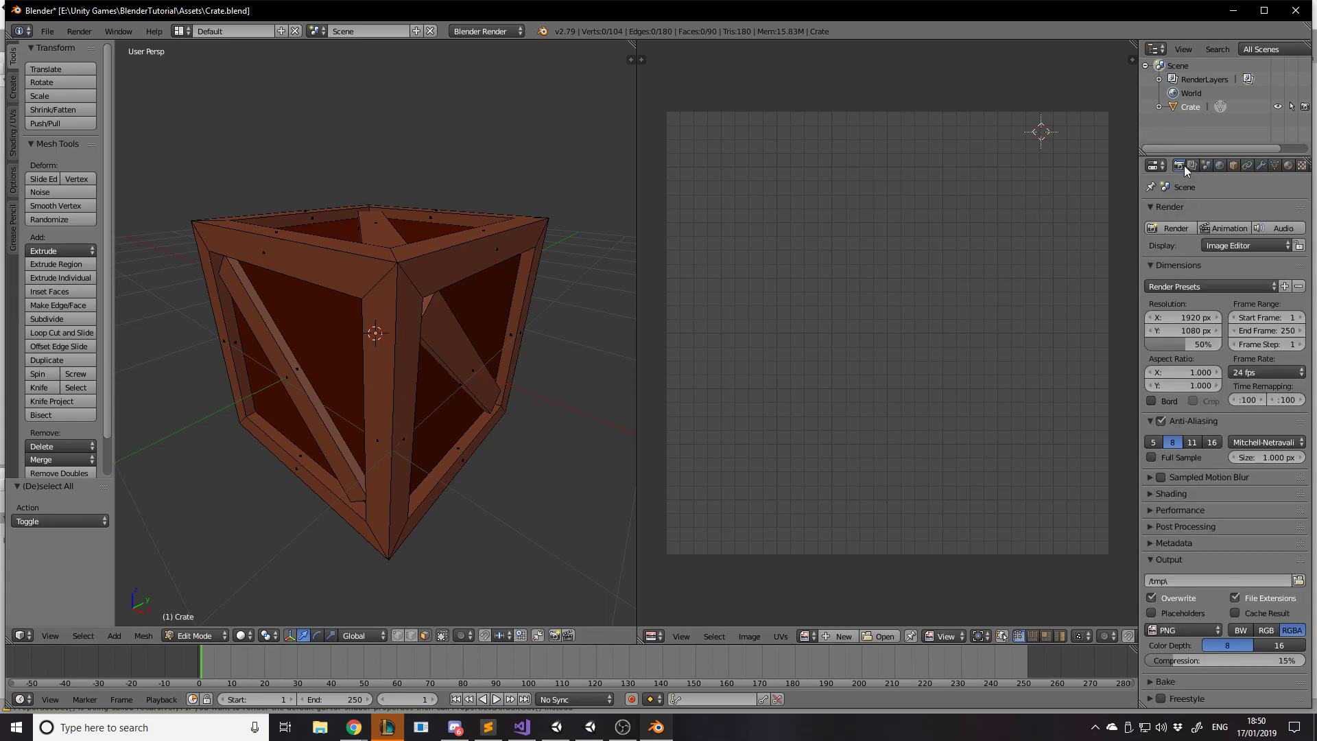
click(1194, 166)
click(1220, 165)
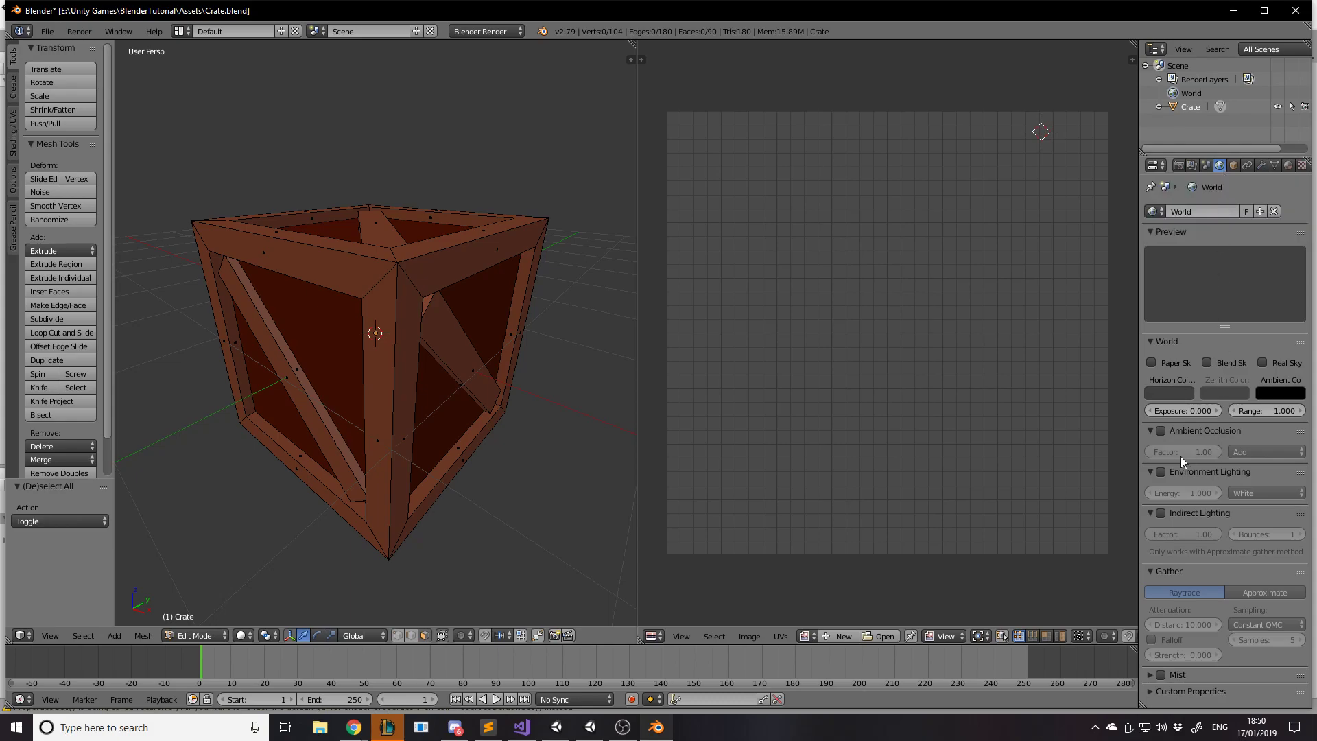
click(1160, 472)
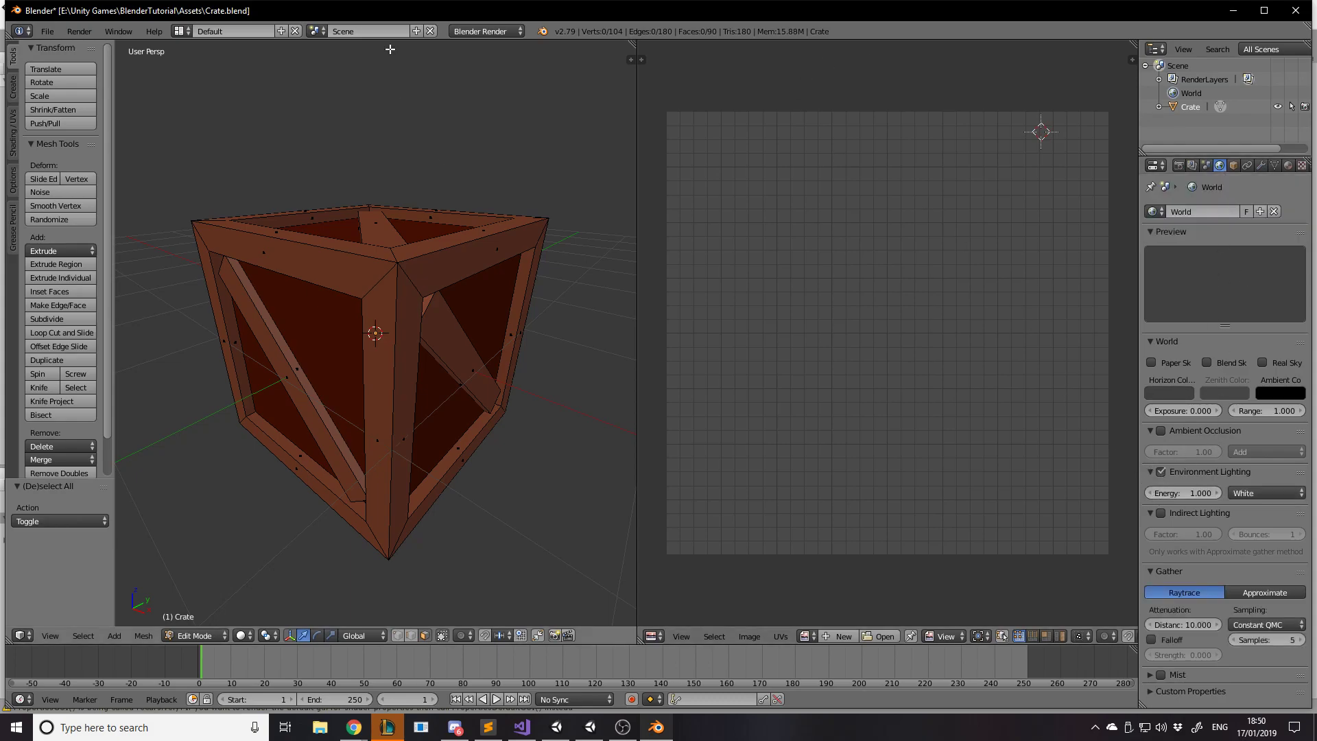
click(1180, 166)
Select all of the crate's faces and create a new image for them named Crate with the Color Grid generated type.
key(a)
key(a)
key(a)
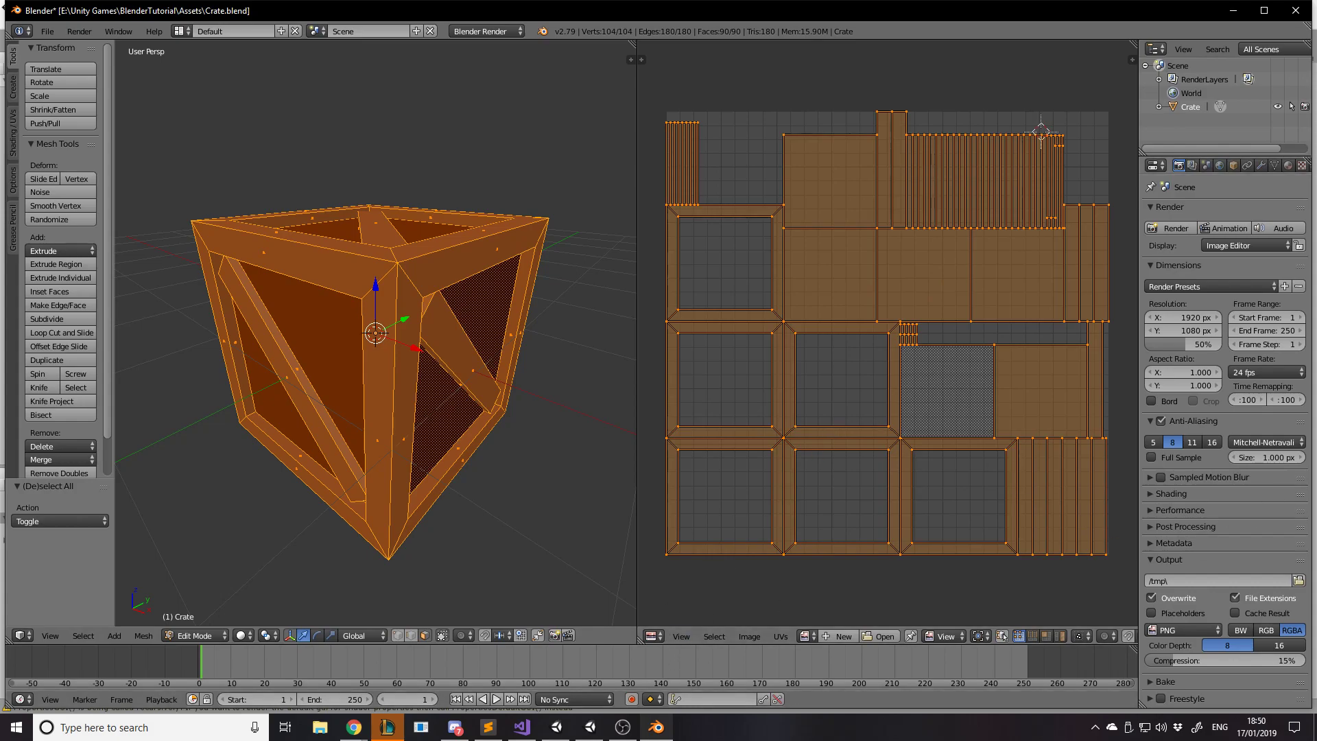
click(841, 637)
click(885, 585)
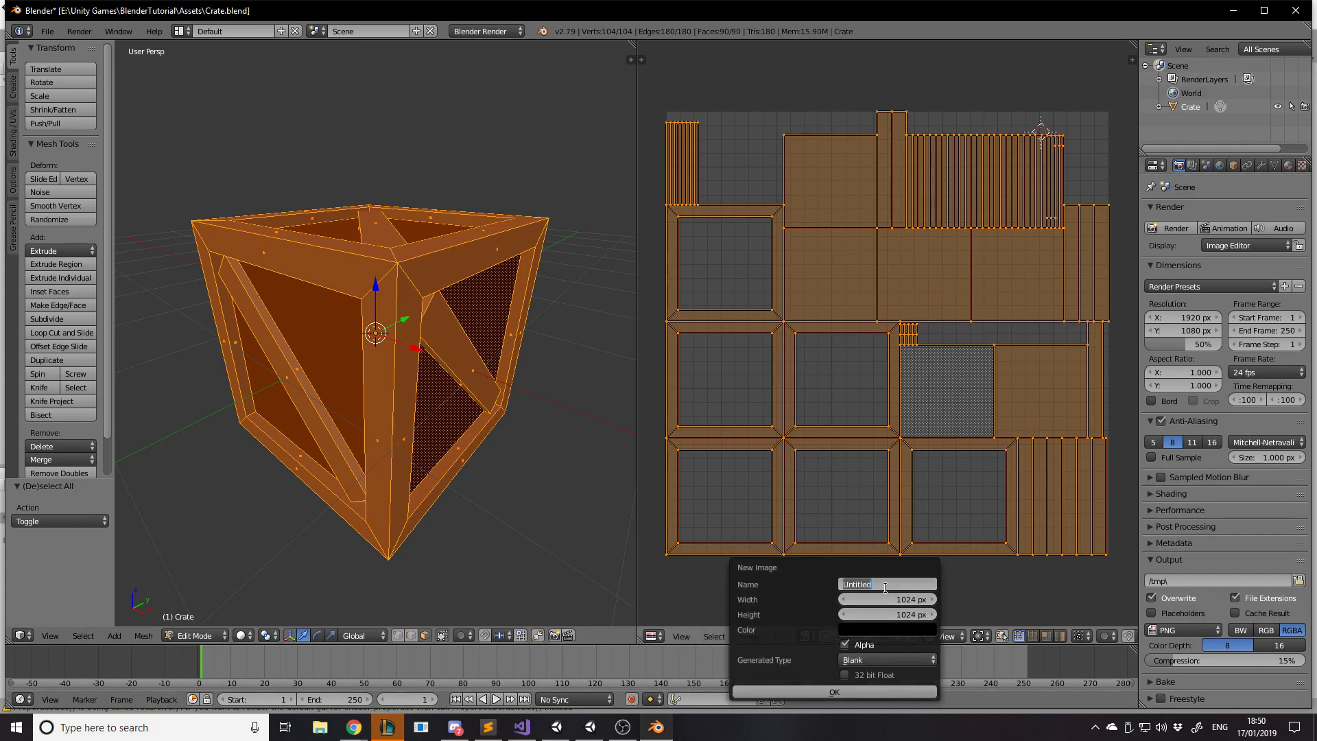
text(Crate)
click(850, 661)
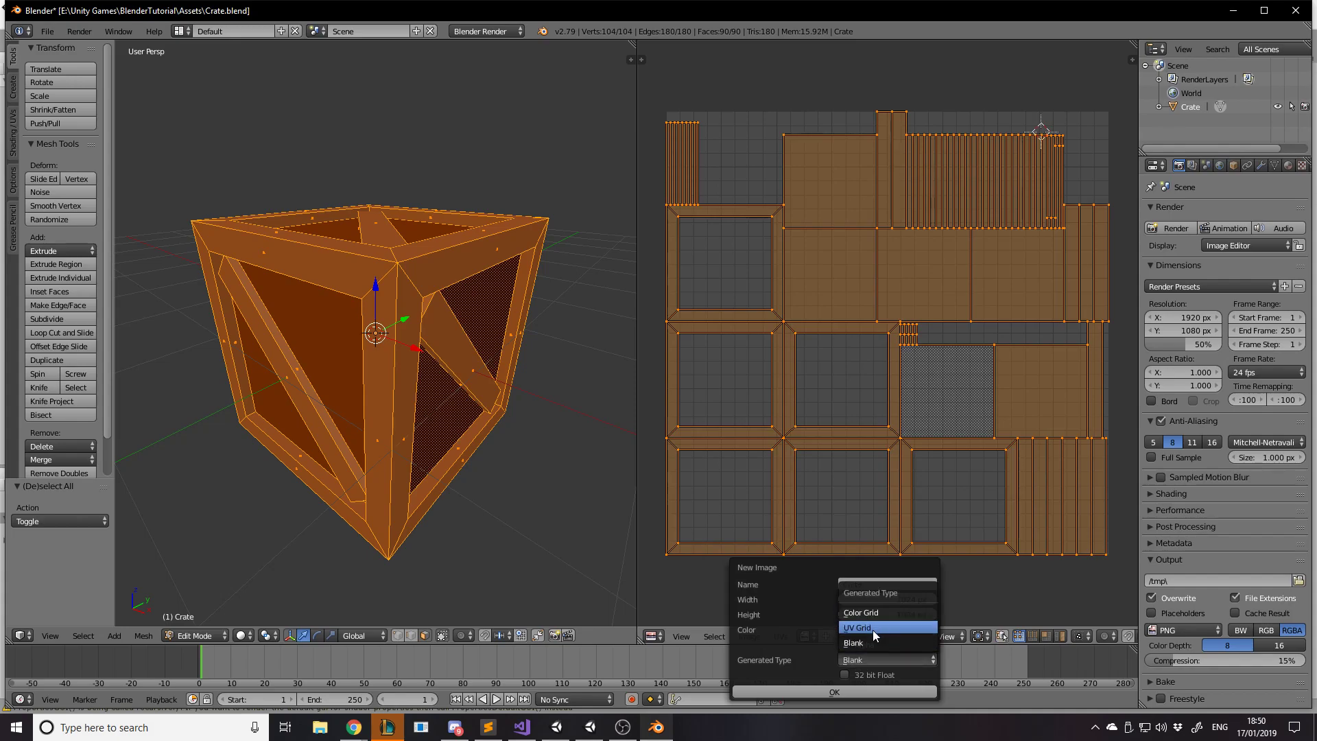
click(861, 612)
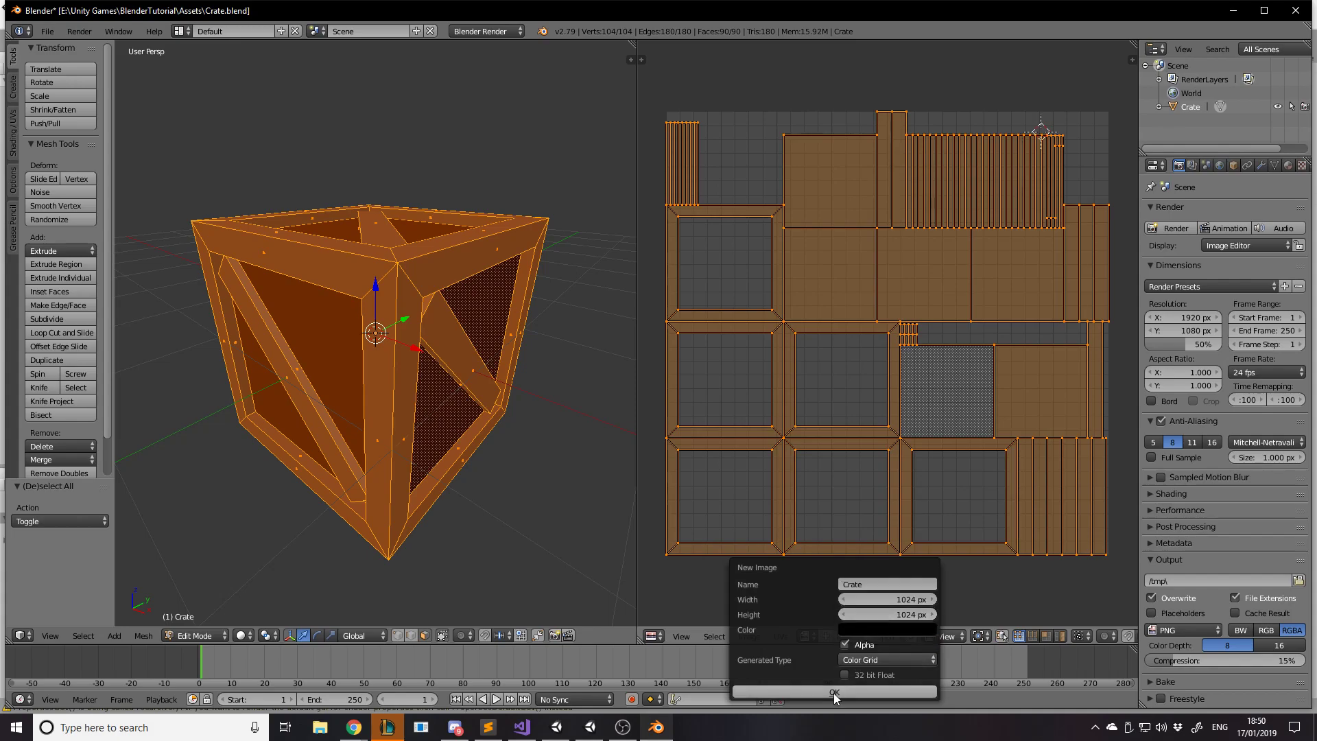
click(835, 691)
scroll(875, 460, down, 6)
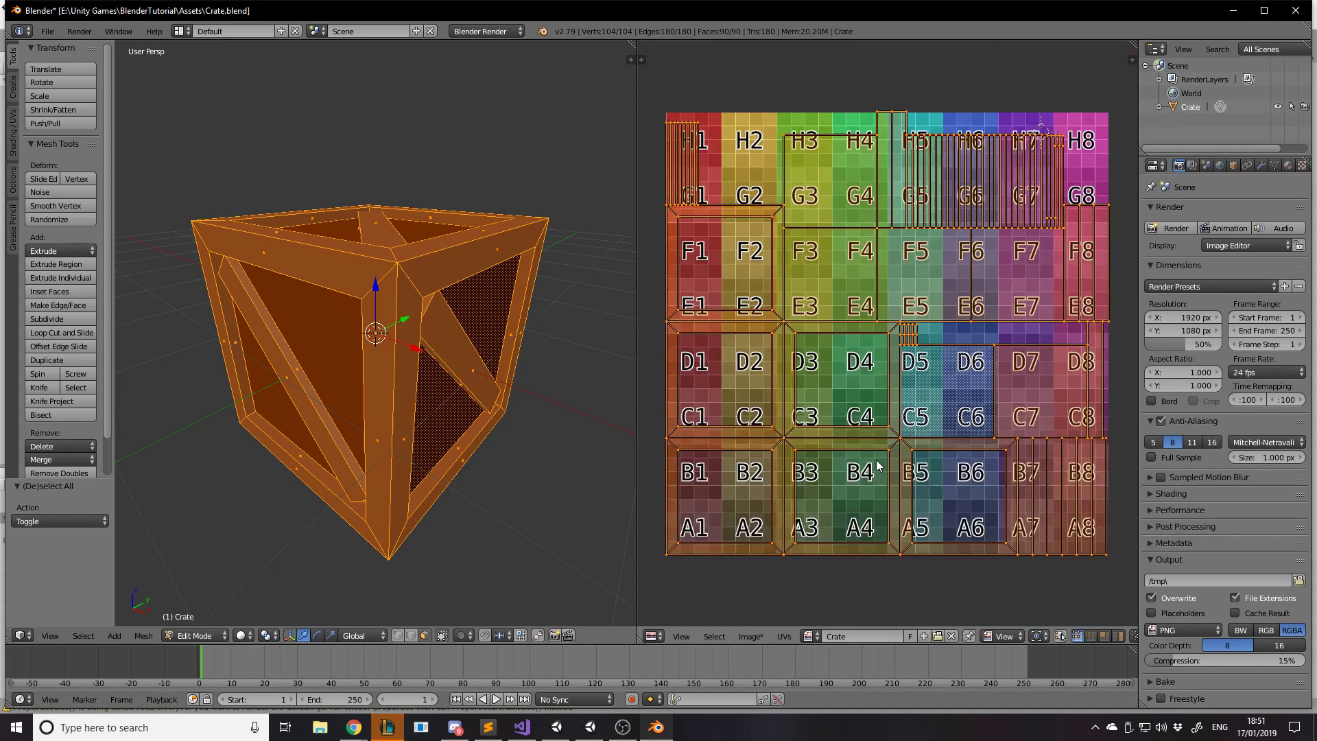
Set the viewport shading to Texture and examine how the colour grid maps onto the crate's faces from several angles.
click(244, 636)
click(265, 573)
key(a)
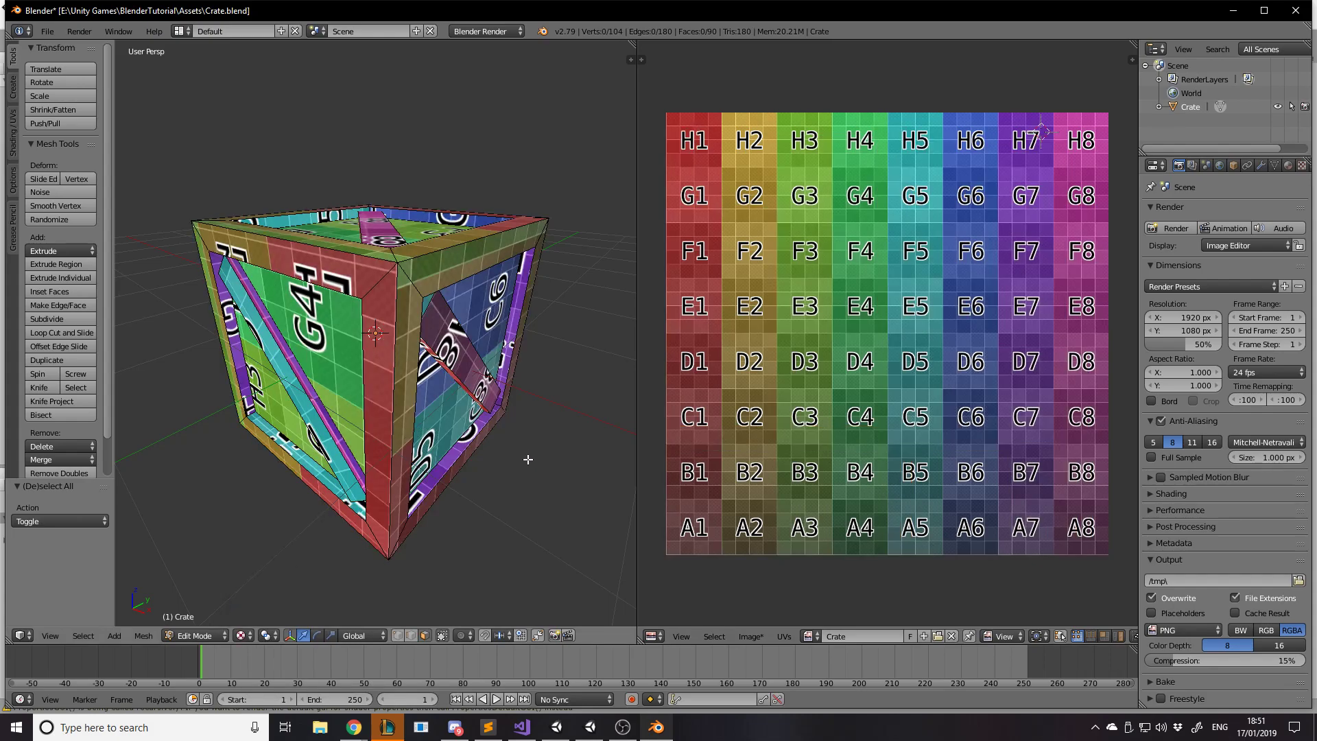
mouse_move(533, 334)
middle_down()
mouse_move(507, 329)
mouse_move(558, 314)
mouse_move(549, 347)
middle_up()
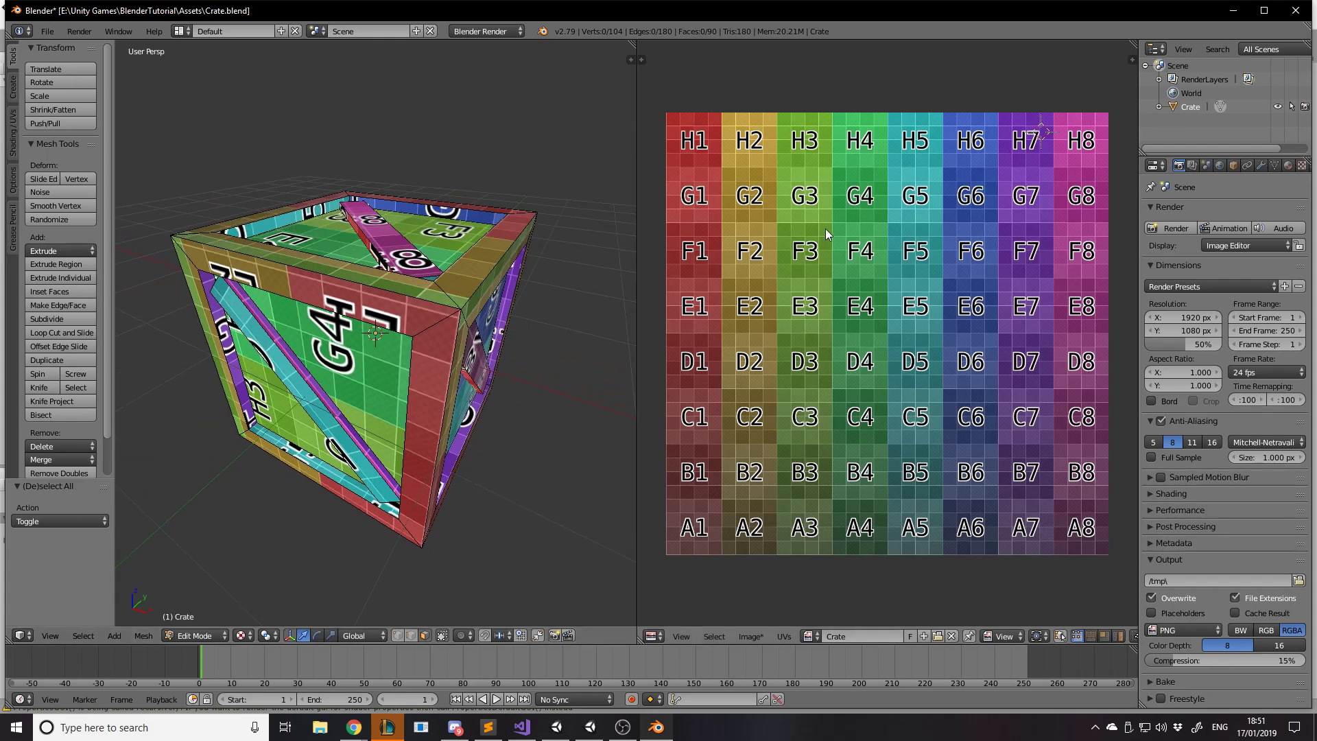
middle_drag(483, 330, 580, 240)
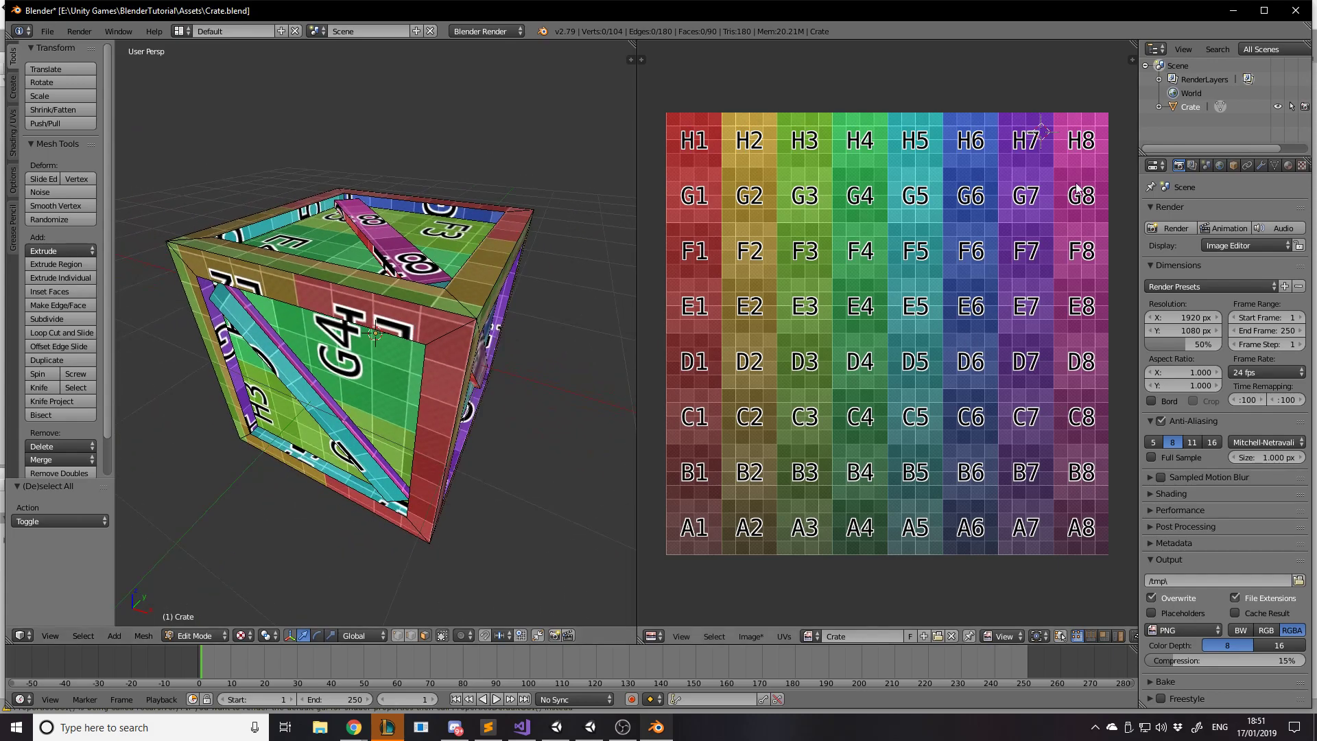
middle_drag(529, 303, 474, 287)
key(a)
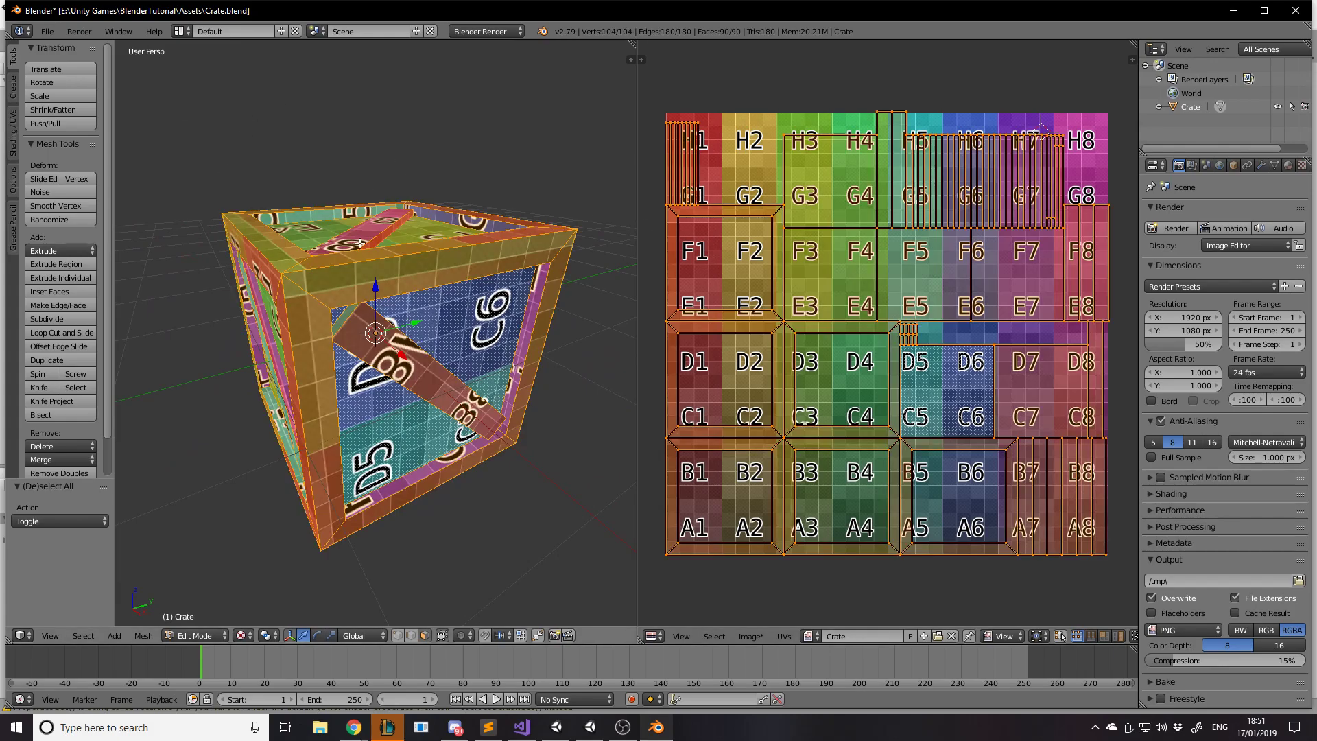
key(a)
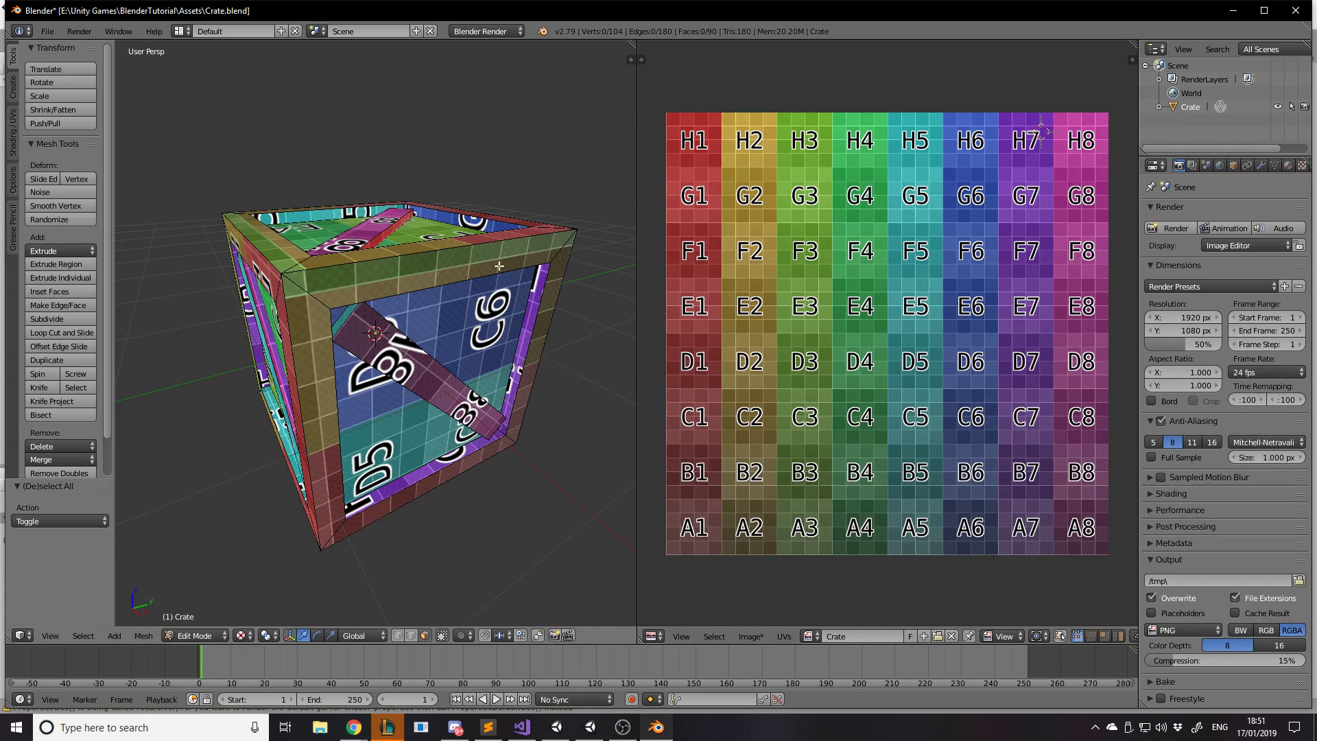
Leave mesh editing for Object Mode with the whole crate selected.
key(a)
key(a)
key(Tab)
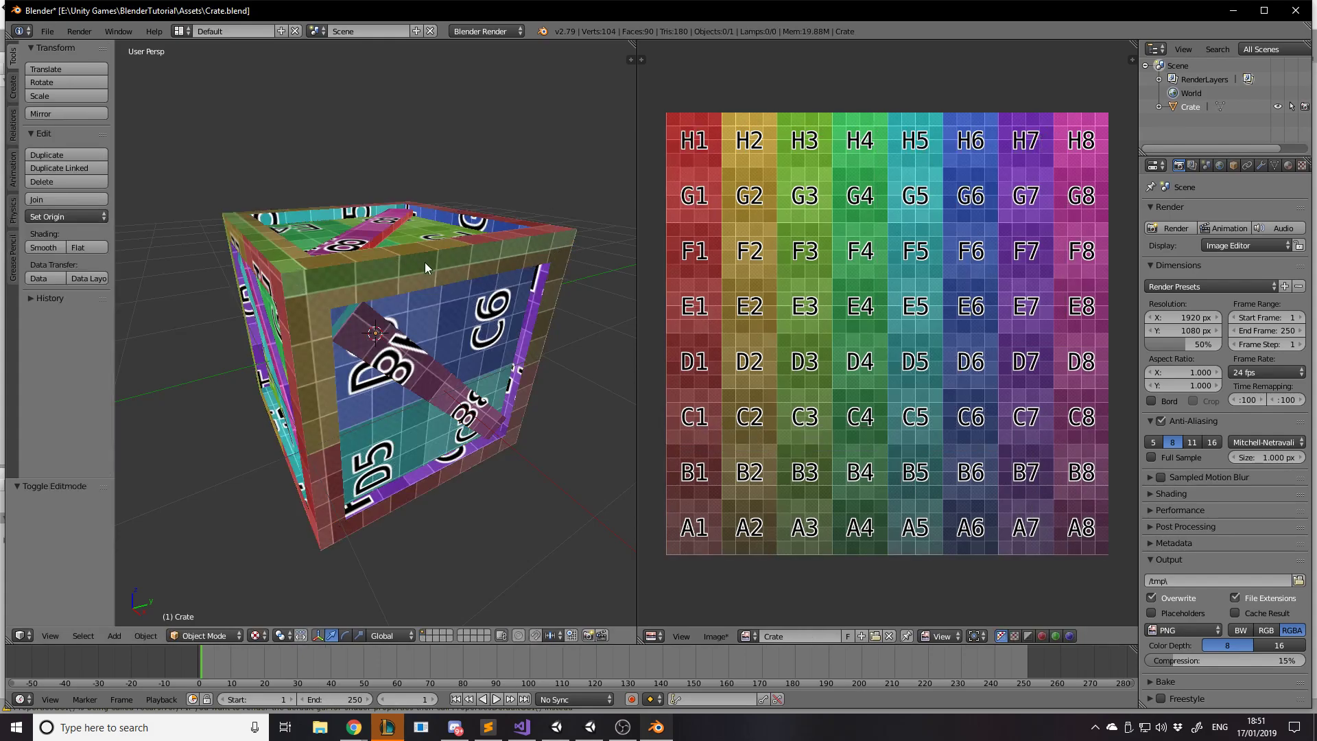
key(Tab)
key(Tab)
key(a)
drag(418, 324, 611, 293)
key(ctrl+z)
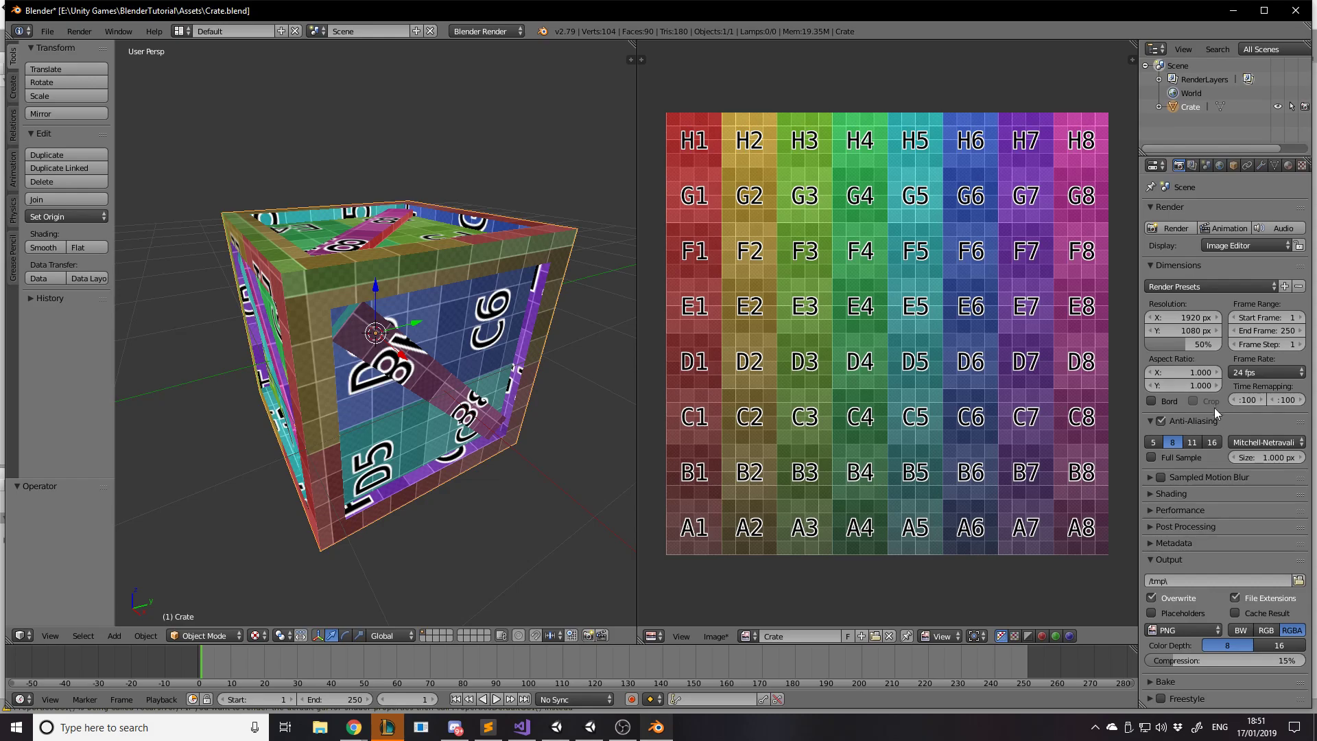
Bake the crate into the Crate image with the Full Render bake mode and inspect the baked texture.
click(1165, 680)
scroll(1196, 607, down, 4)
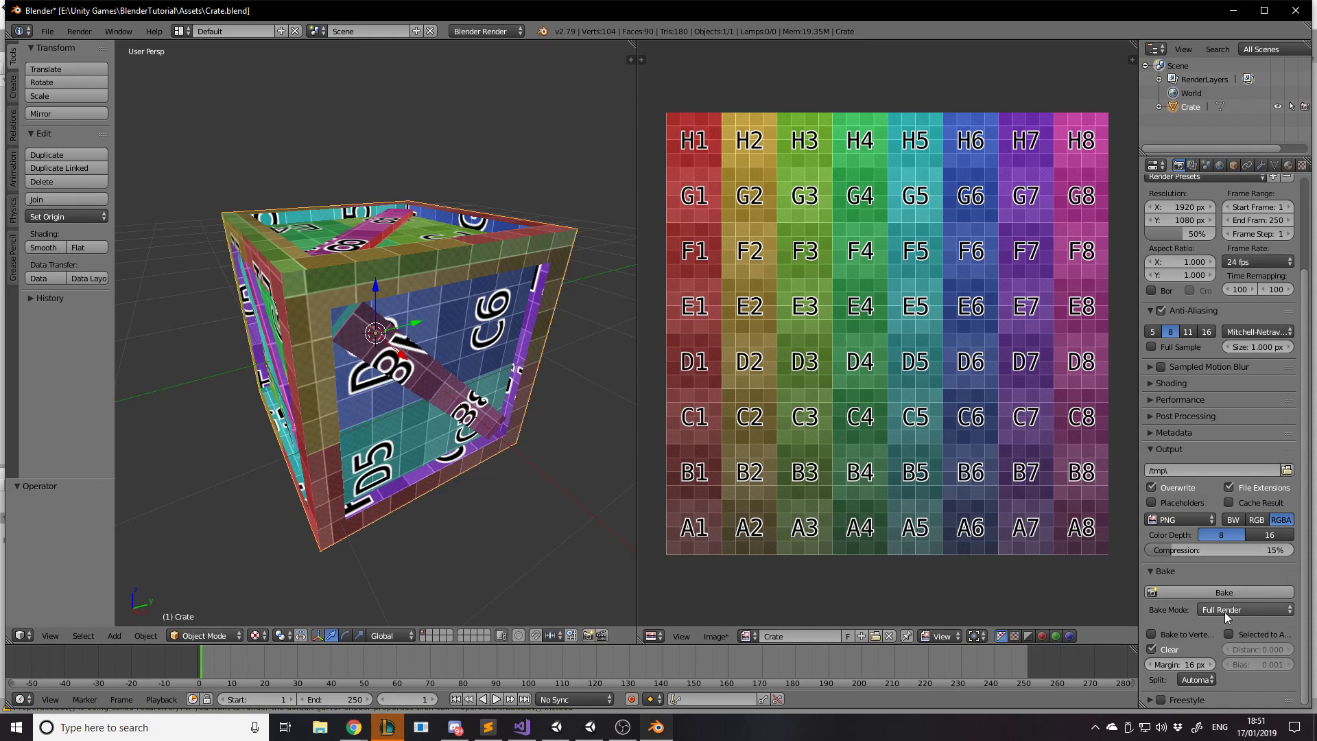
click(1223, 593)
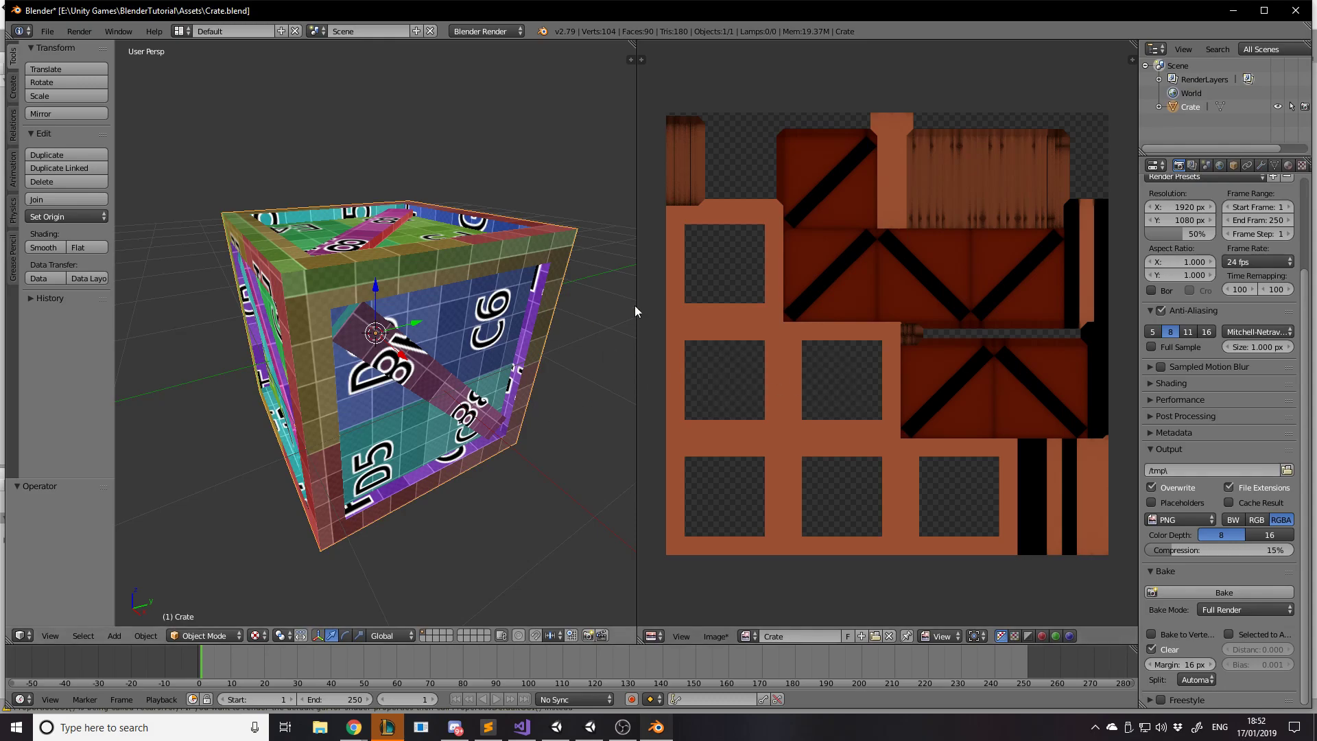
scroll(827, 272, down, 1)
scroll(827, 272, up, 2)
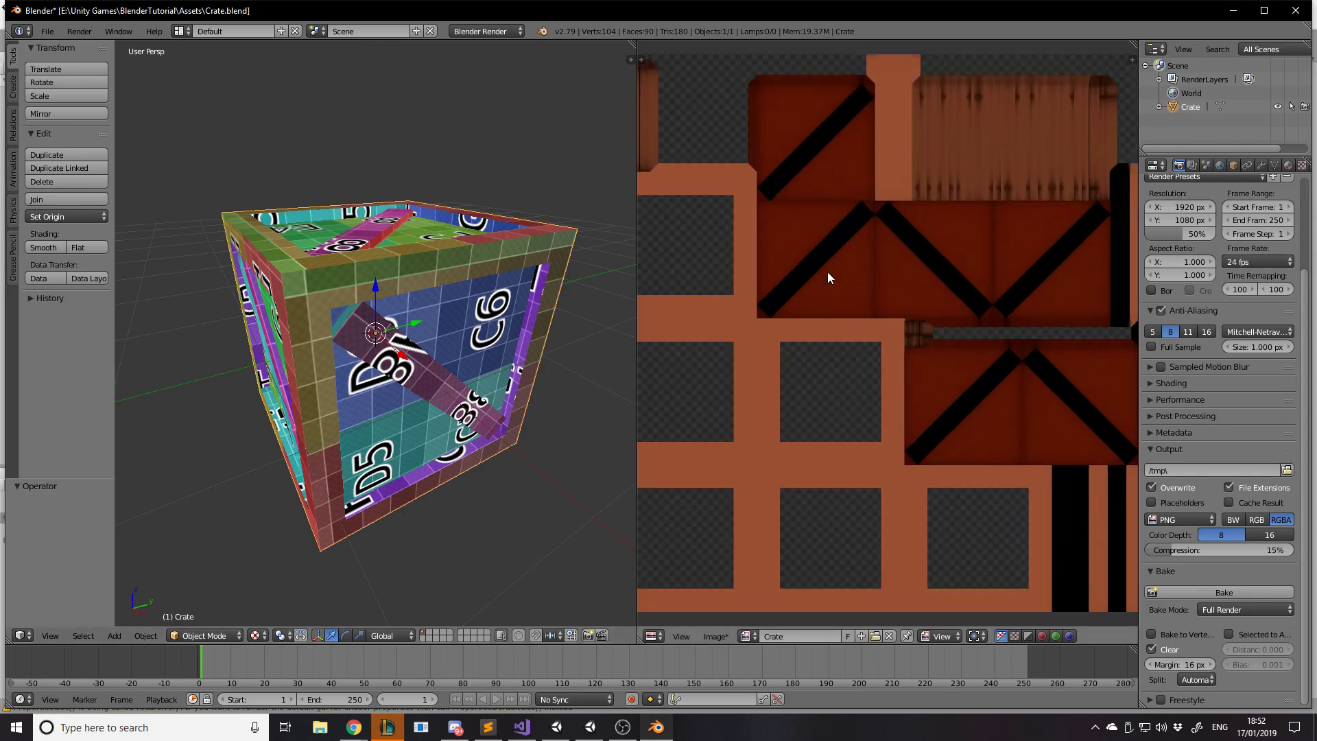
scroll(827, 272, down, 1)
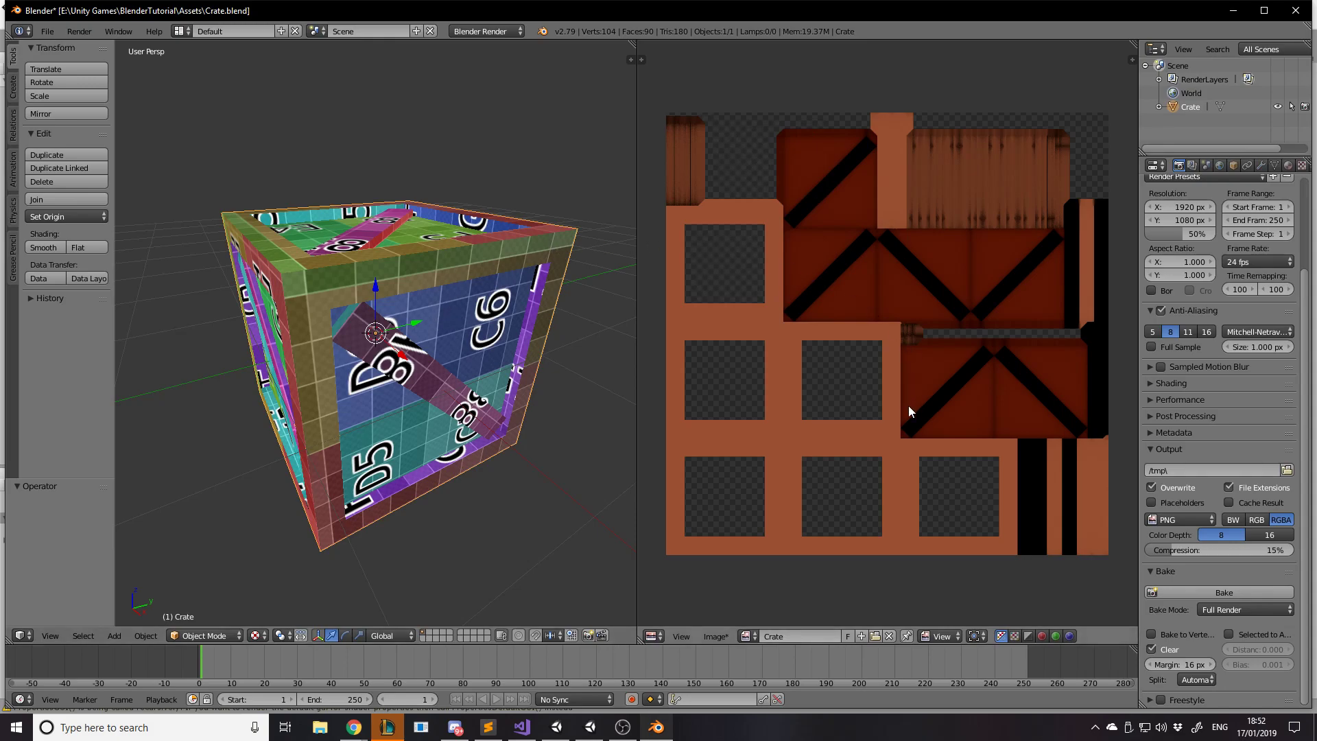
scroll(868, 316, up, 2)
scroll(868, 315, down, 2)
Try an Ambient Occlusion bake of the crate, and bake it again with the Full Render mode.
click(1218, 609)
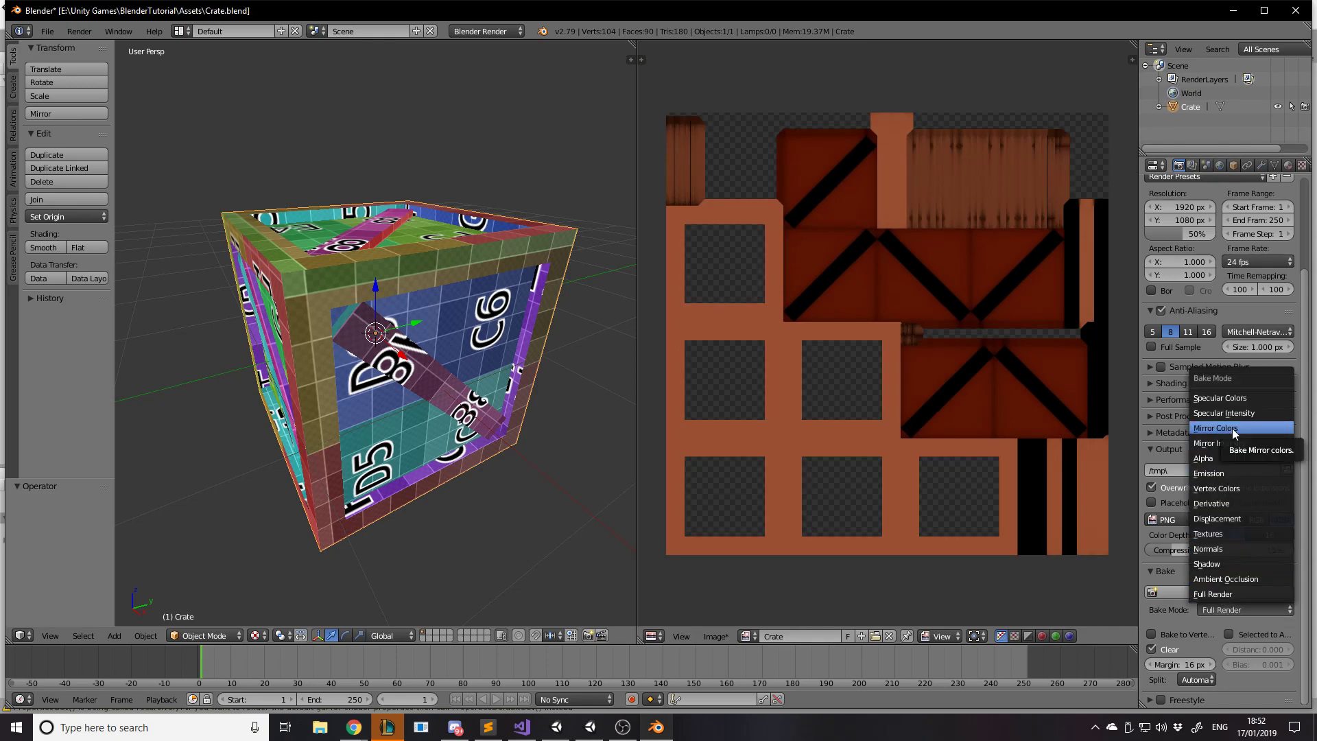
click(1223, 581)
click(1221, 593)
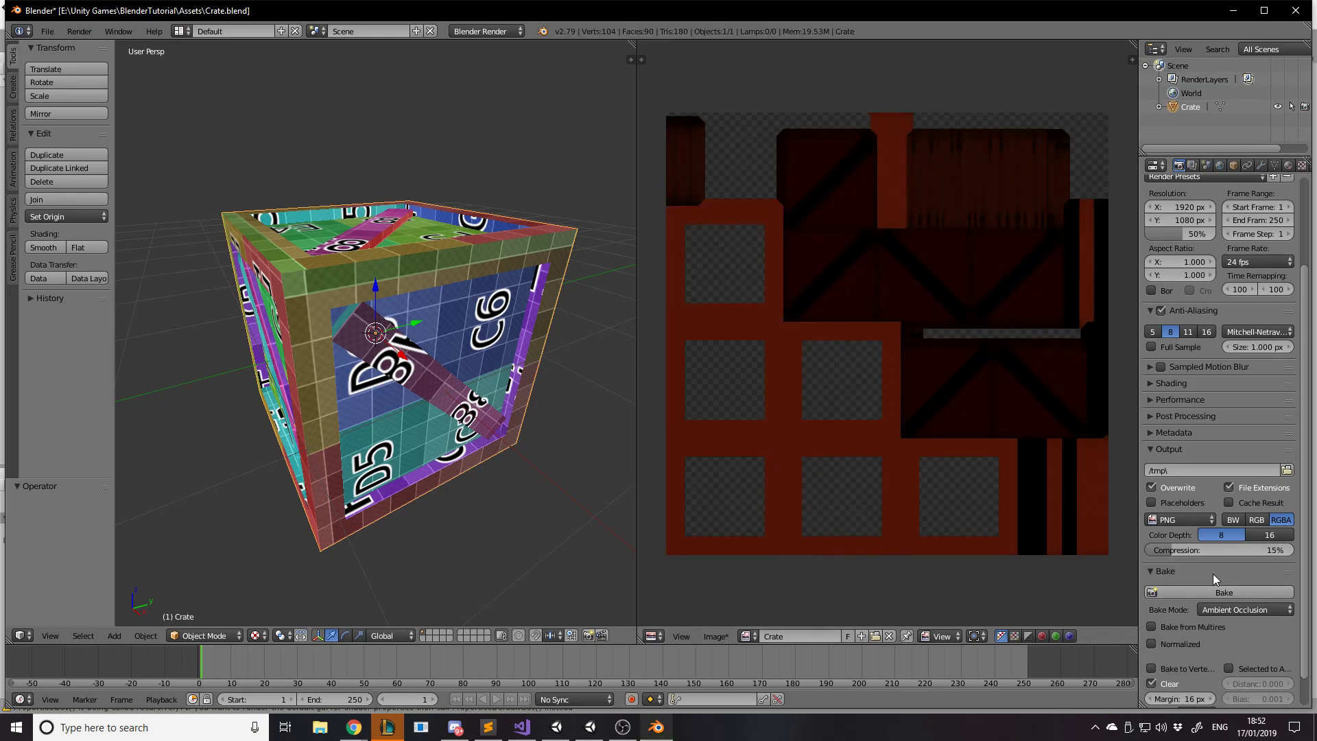
click(1212, 609)
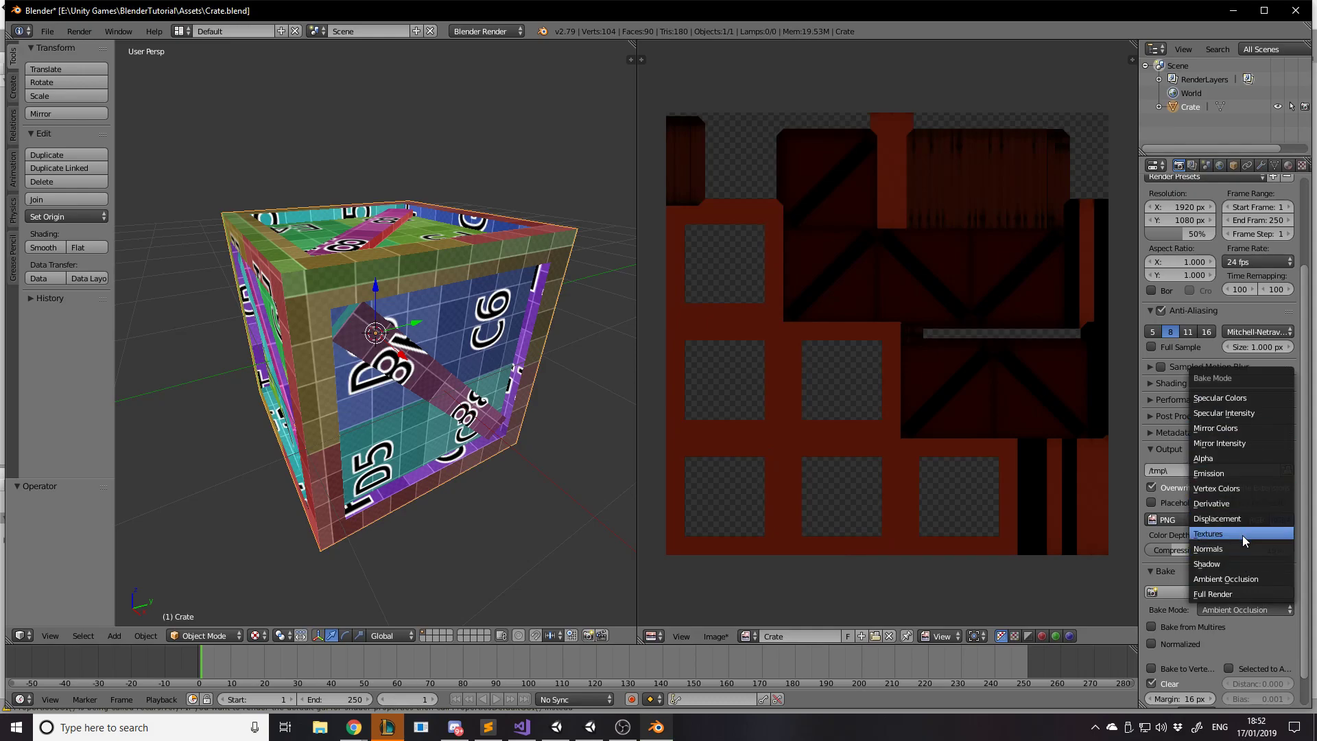
click(1241, 594)
click(1239, 593)
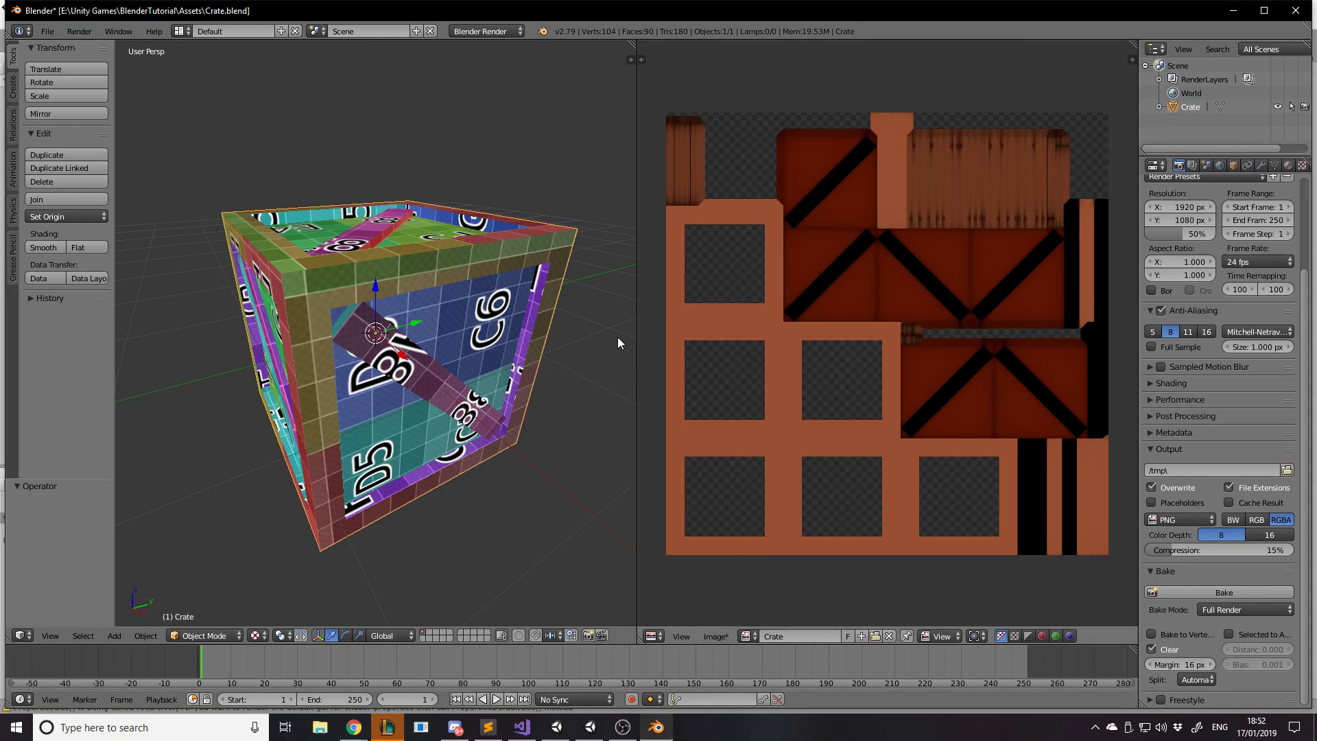
Compare the crate's appearance in Solid, Texture and Material viewport shading.
key(a)
key(a)
click(220, 635)
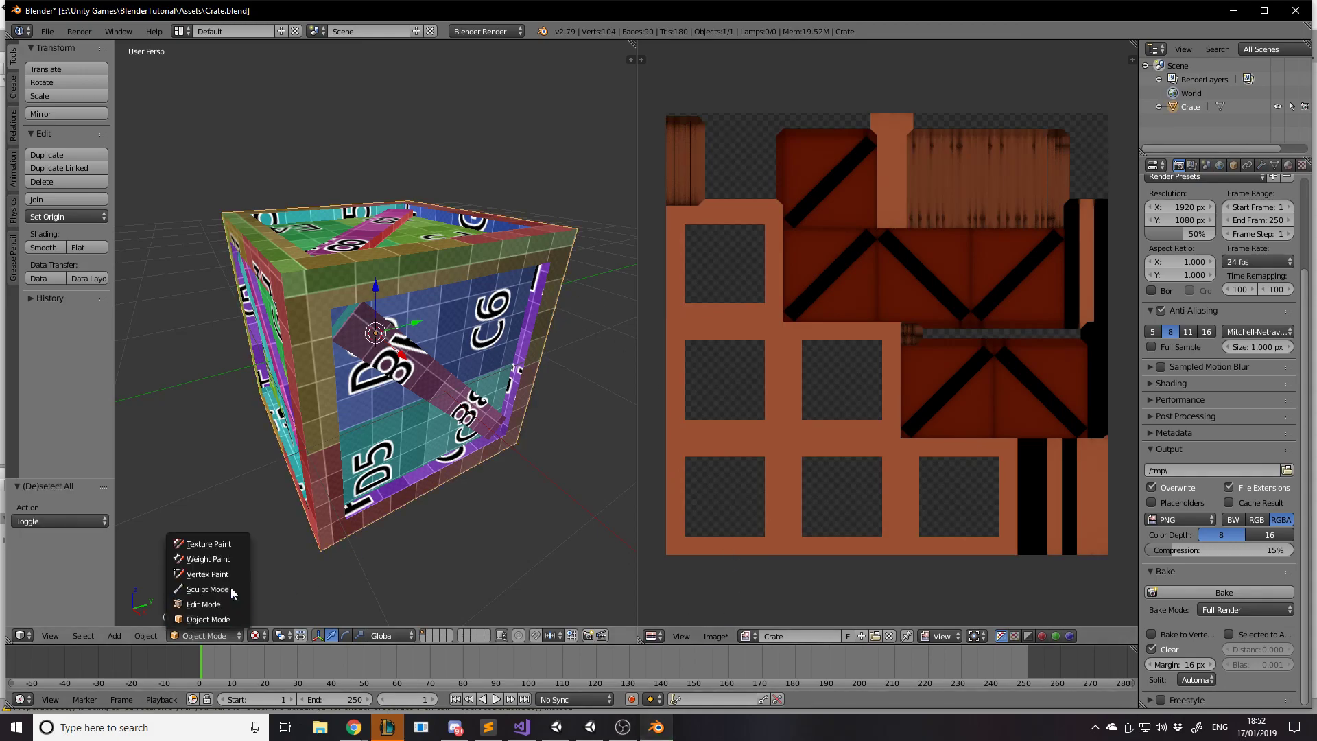
click(255, 635)
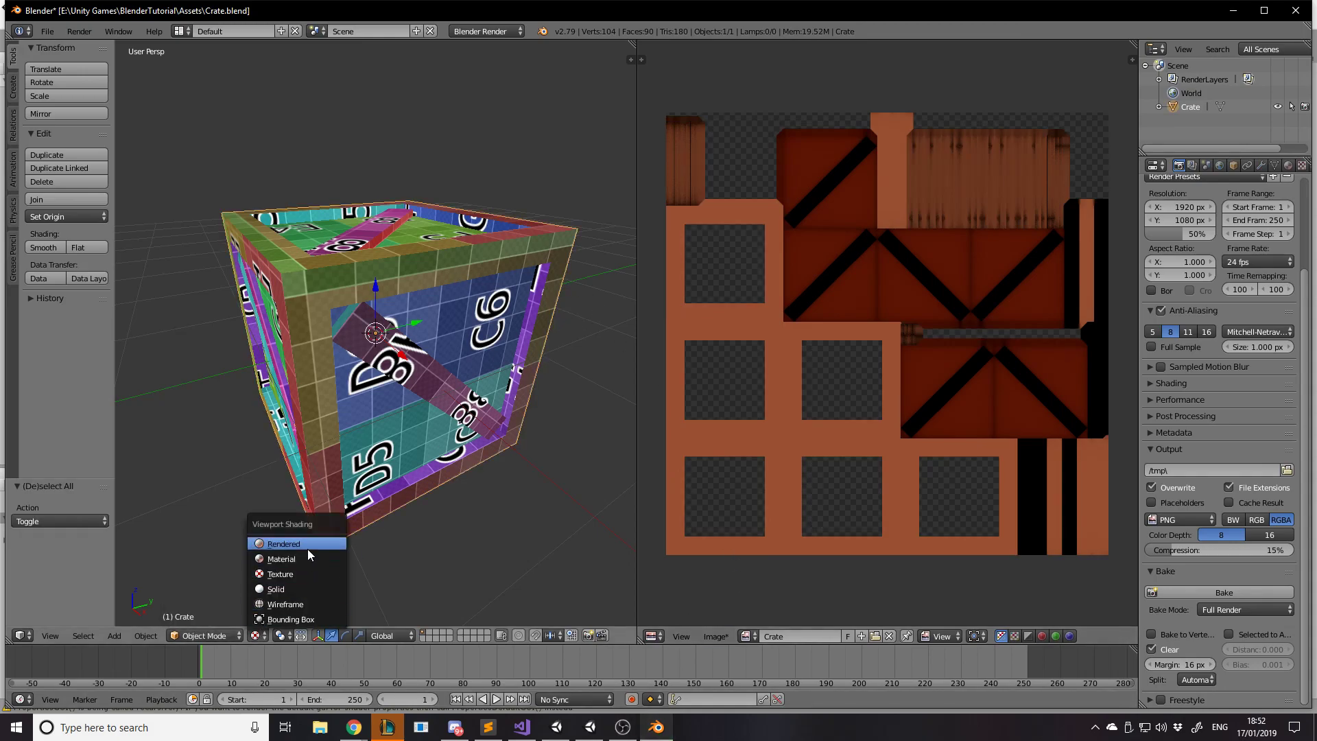
click(290, 589)
click(281, 635)
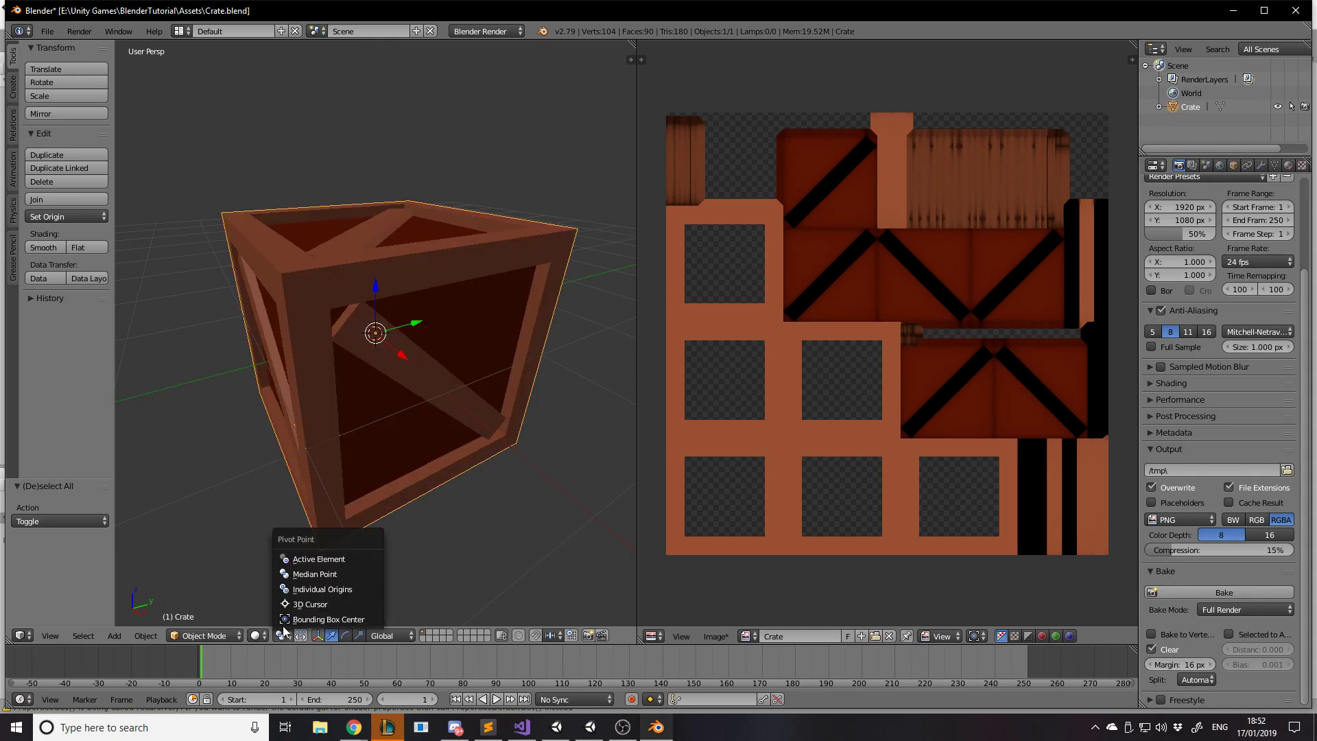
click(256, 636)
click(281, 581)
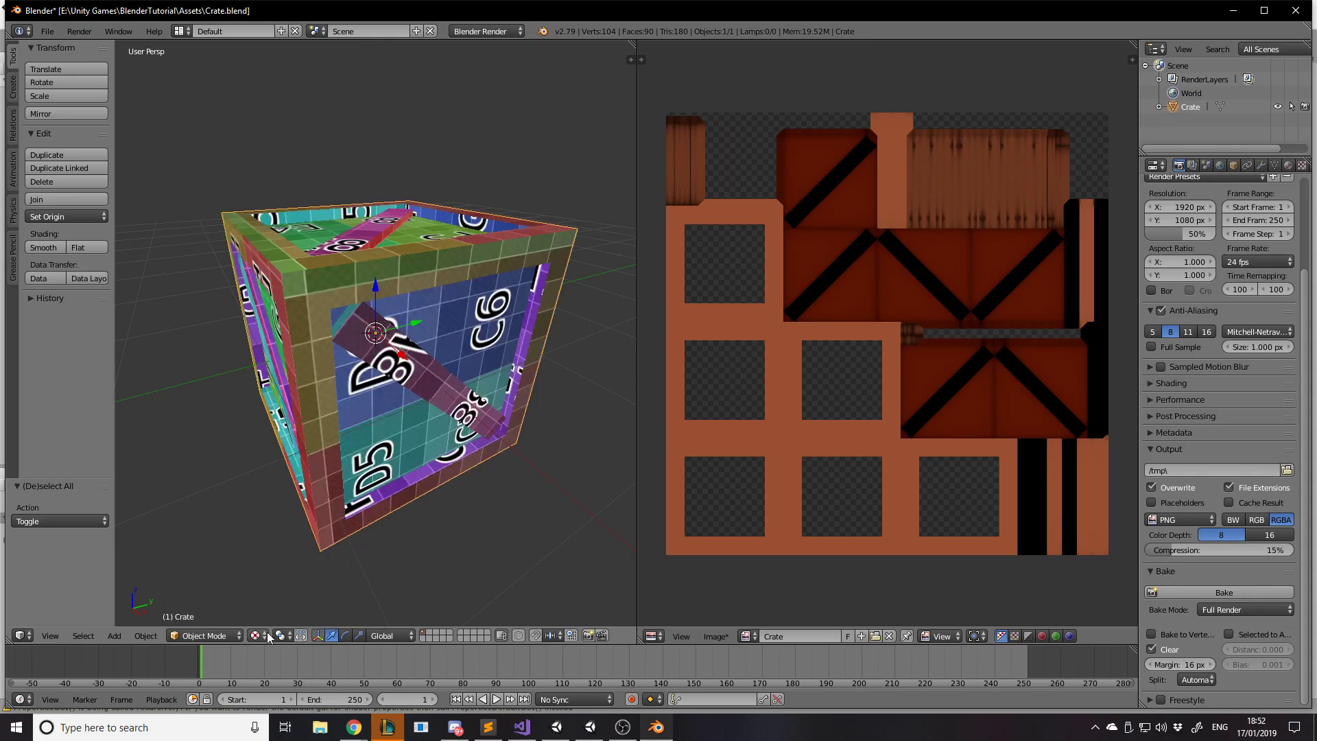
click(256, 635)
click(286, 561)
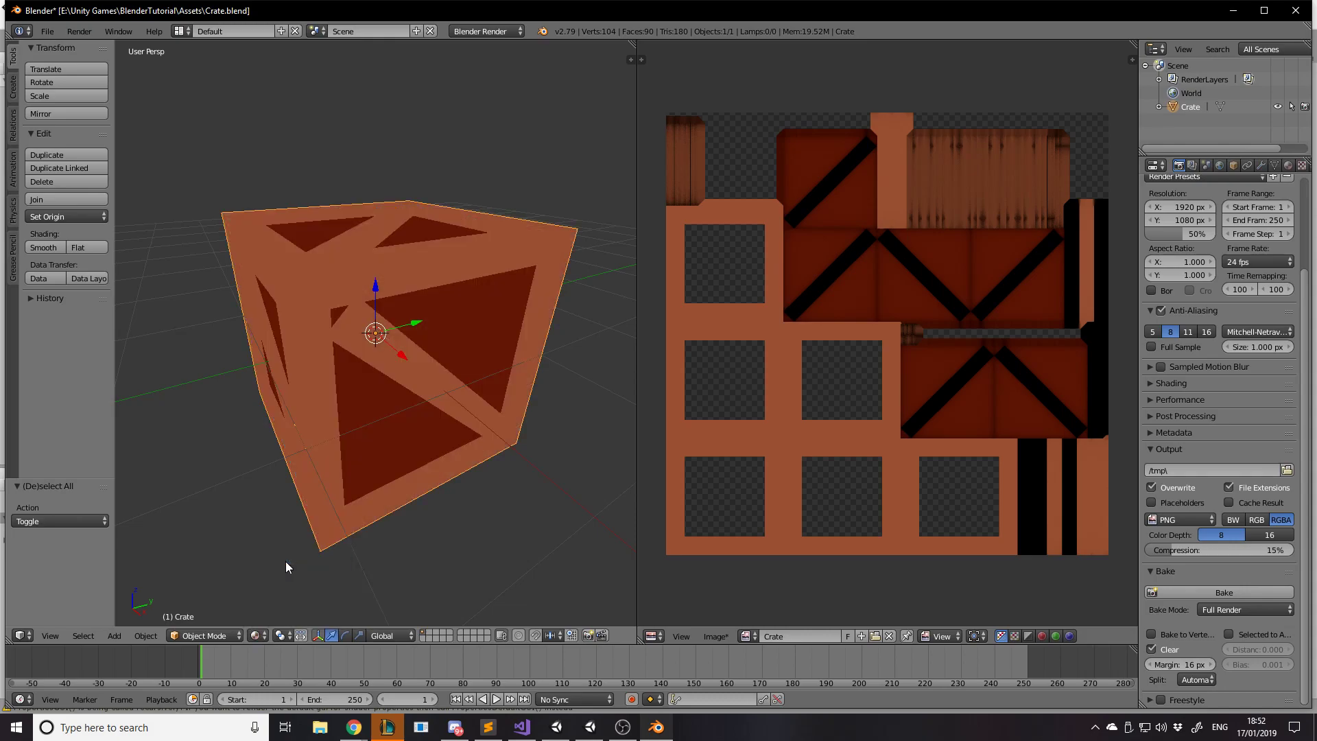
Set the viewport shading to Solid and deselect the crate.
click(256, 635)
click(286, 591)
key(a)
middle_drag(285, 591, 453, 347)
scroll(837, 277, up, 1)
scroll(837, 277, down, 1)
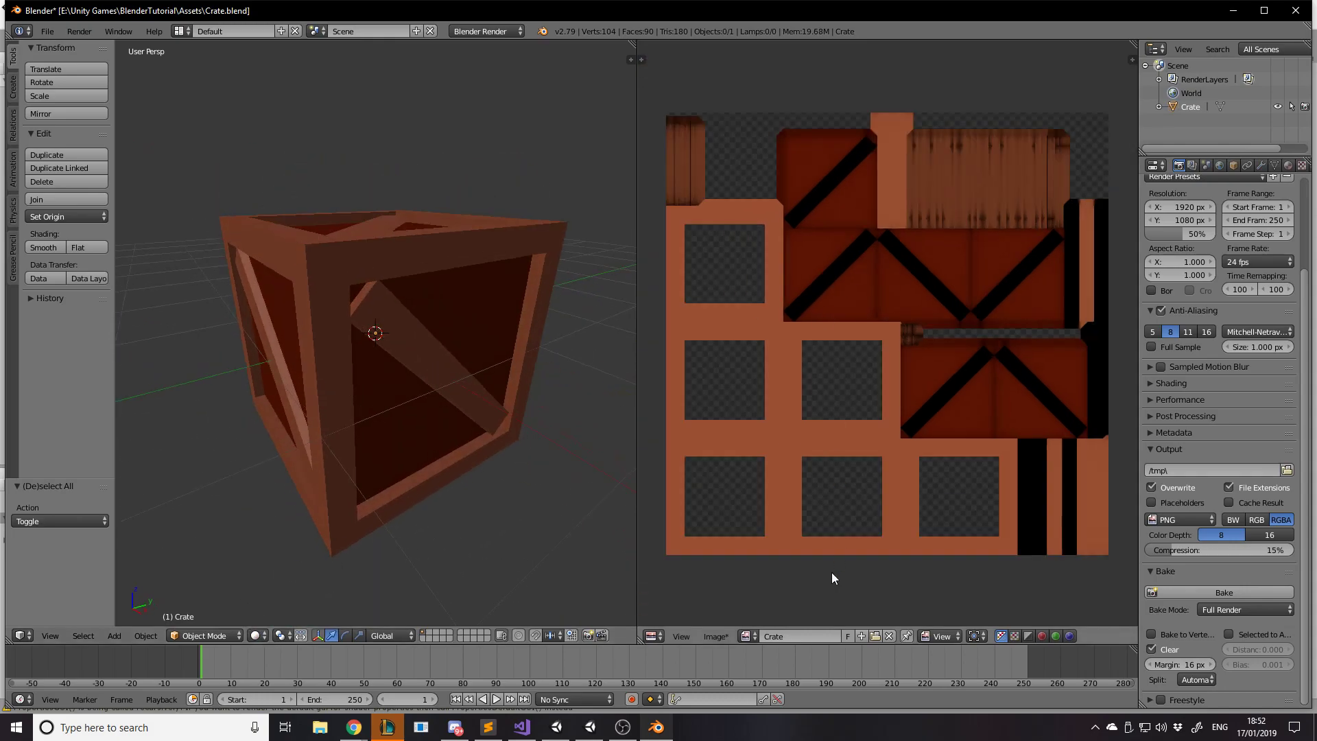
Choose the Crate image in the image editor and save it as Crate.png in the BlenderTutorial Assets folder.
click(749, 638)
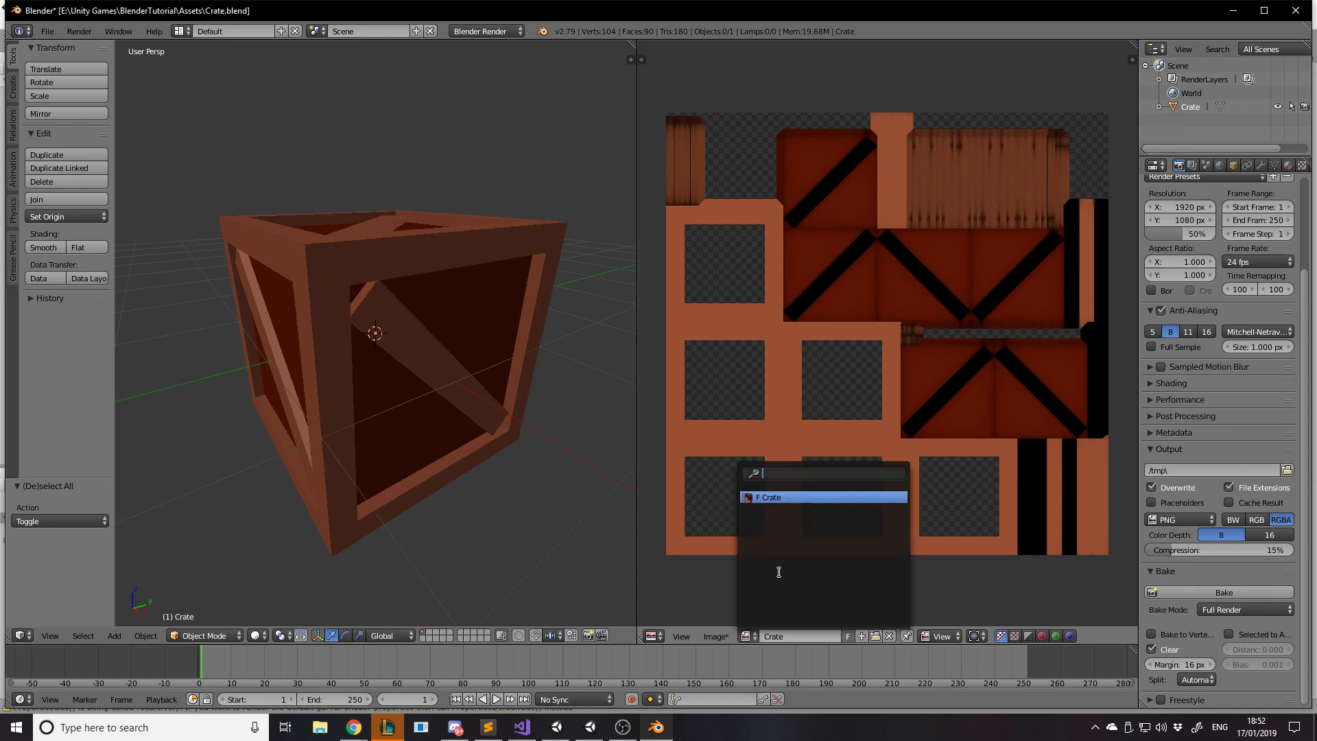
click(790, 498)
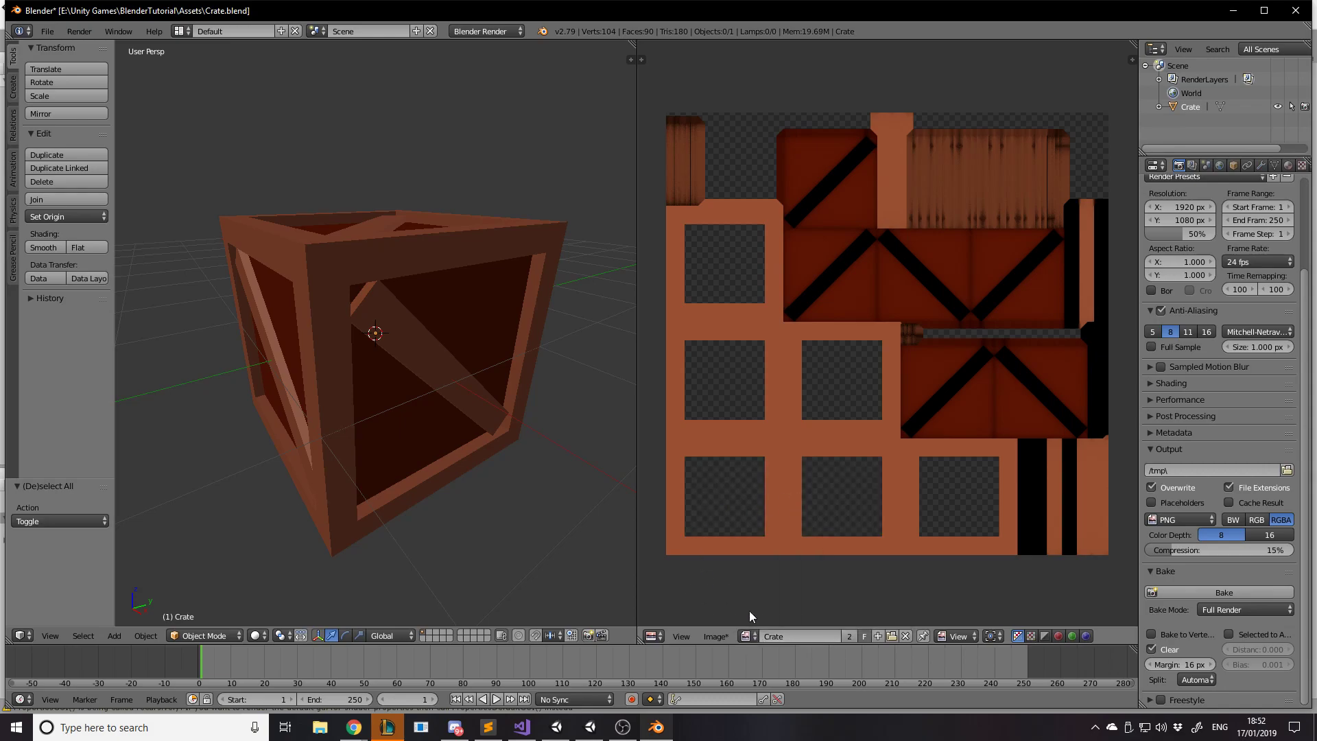
click(716, 636)
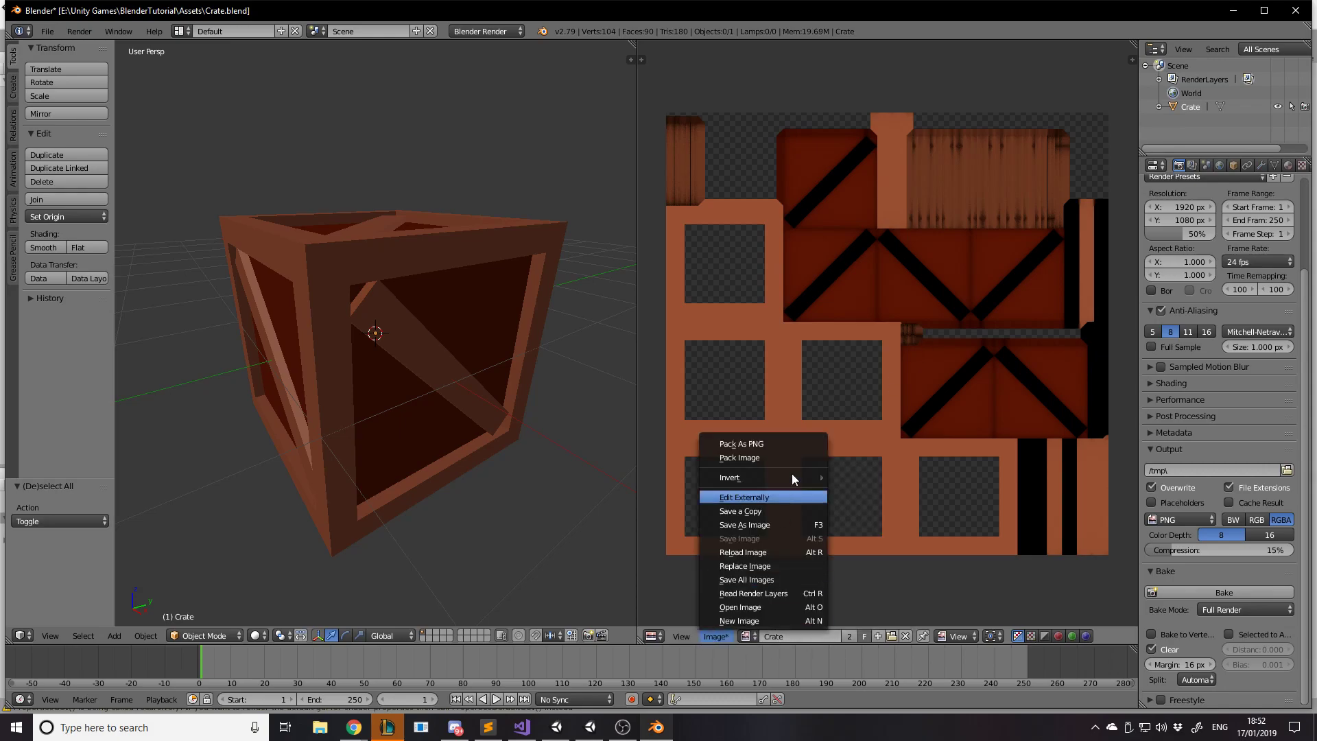
click(755, 526)
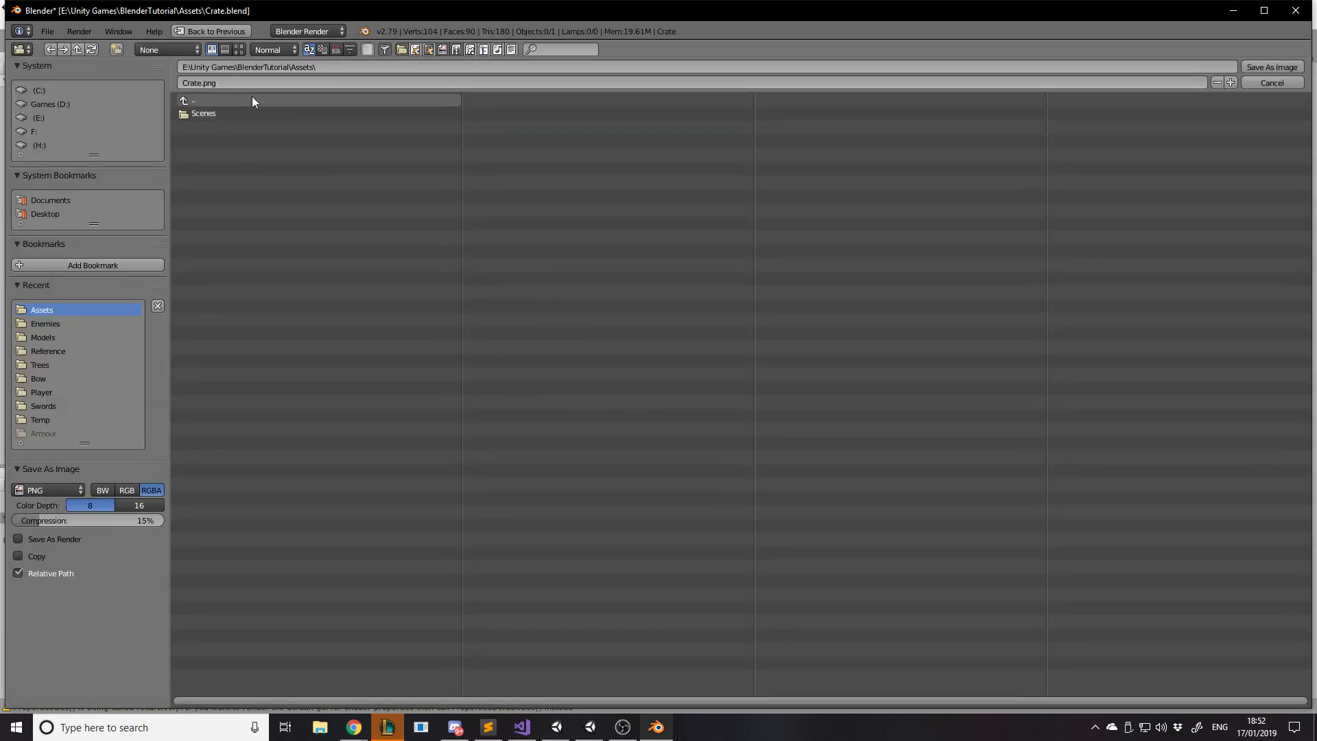
click(1268, 66)
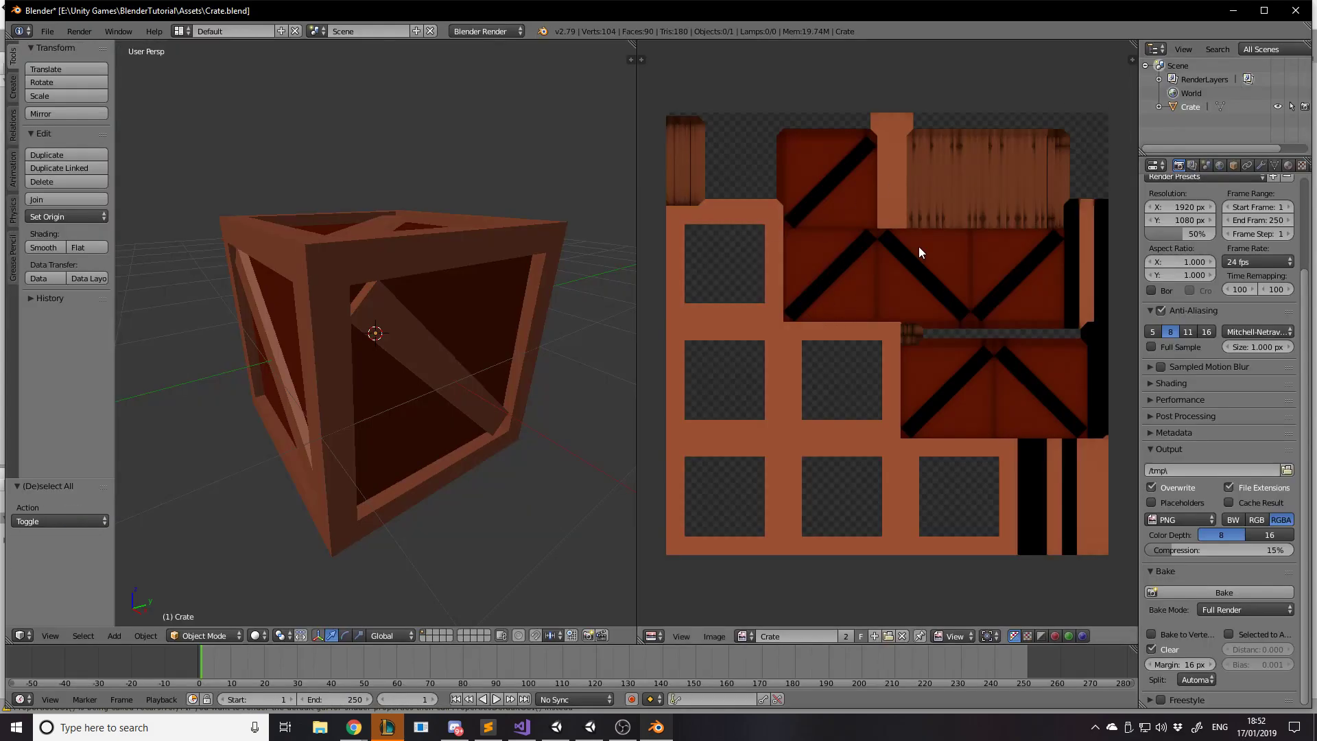
Switch to Unity and look over the import settings of the Crate texture in the Assets folder.
click(590, 727)
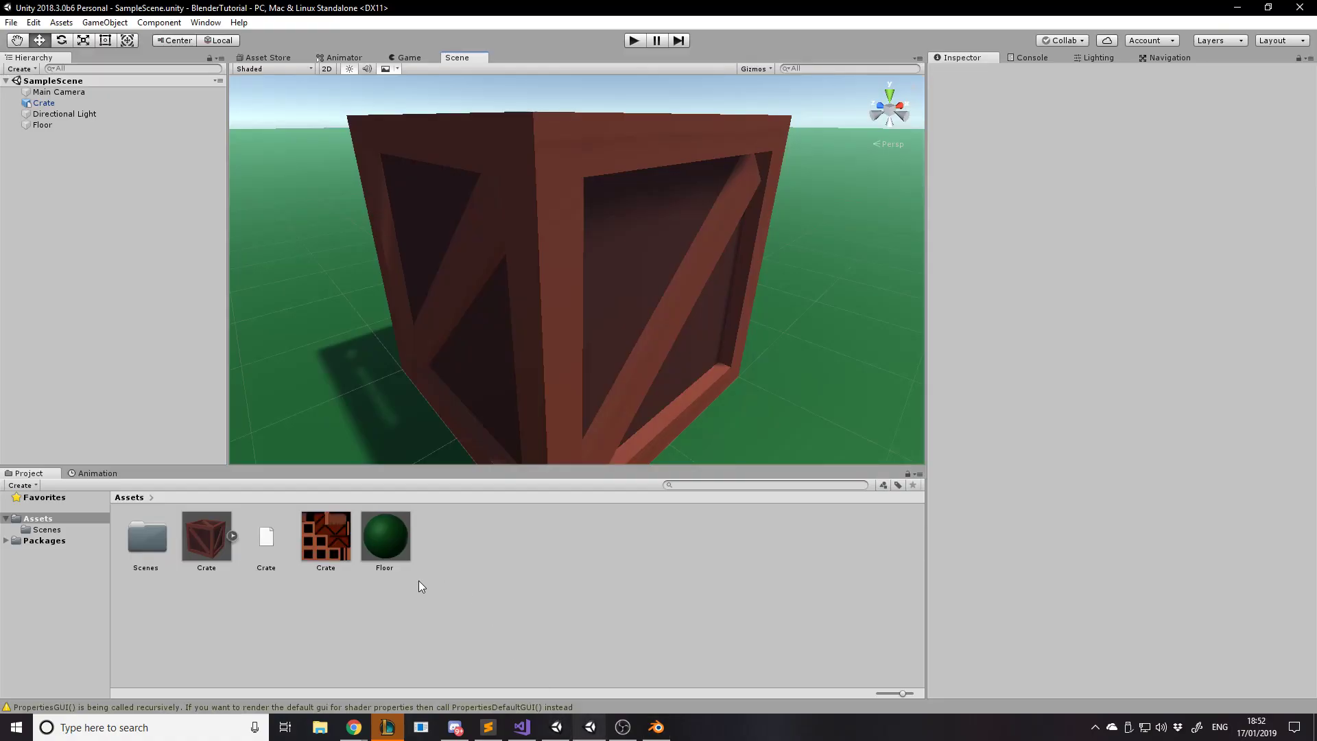
click(326, 543)
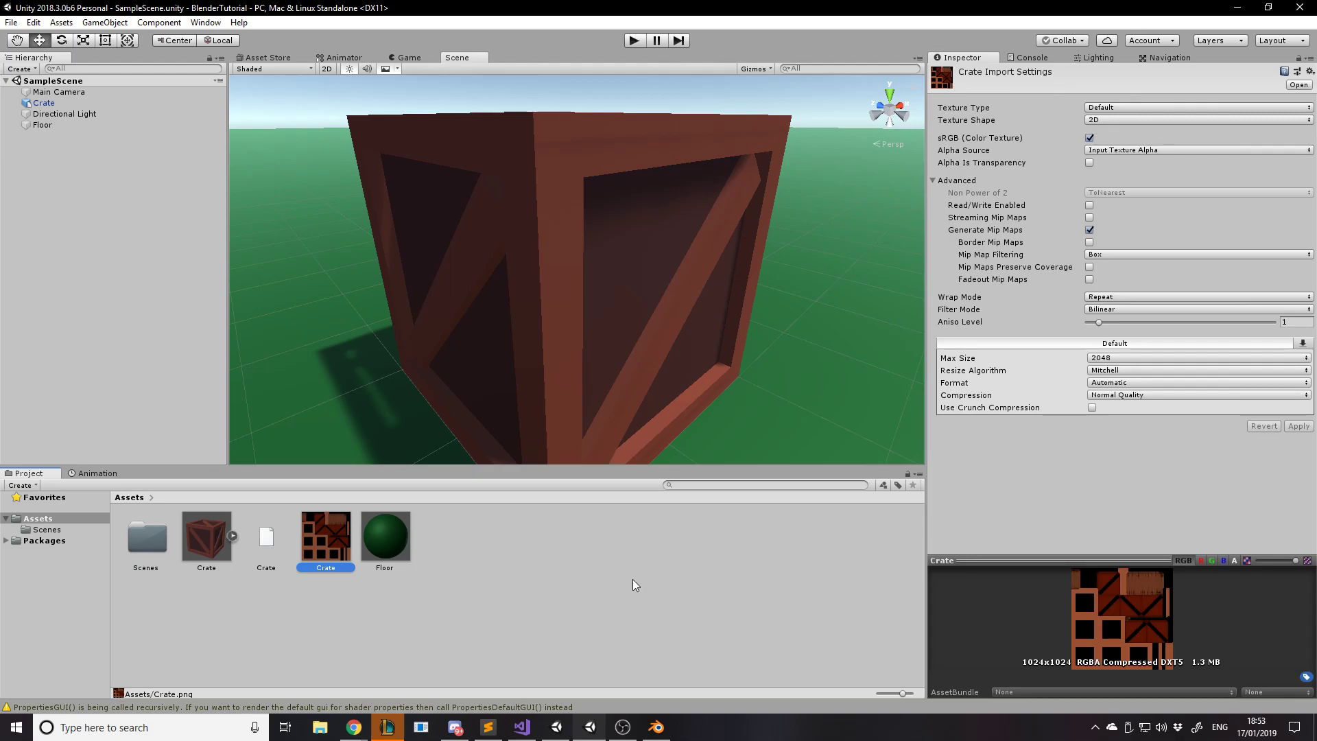
click(610, 537)
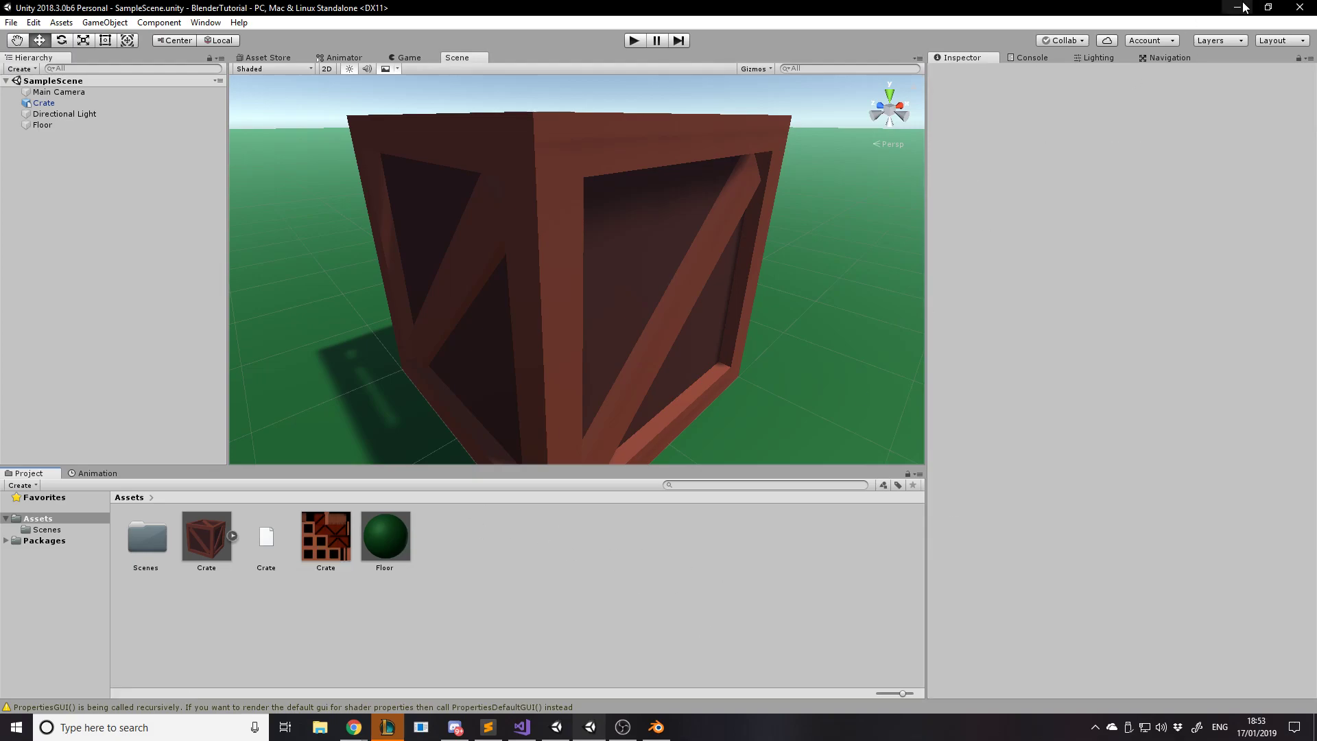
Switch back to Blender and show the settings of the crate's OutsideBox material.
click(656, 726)
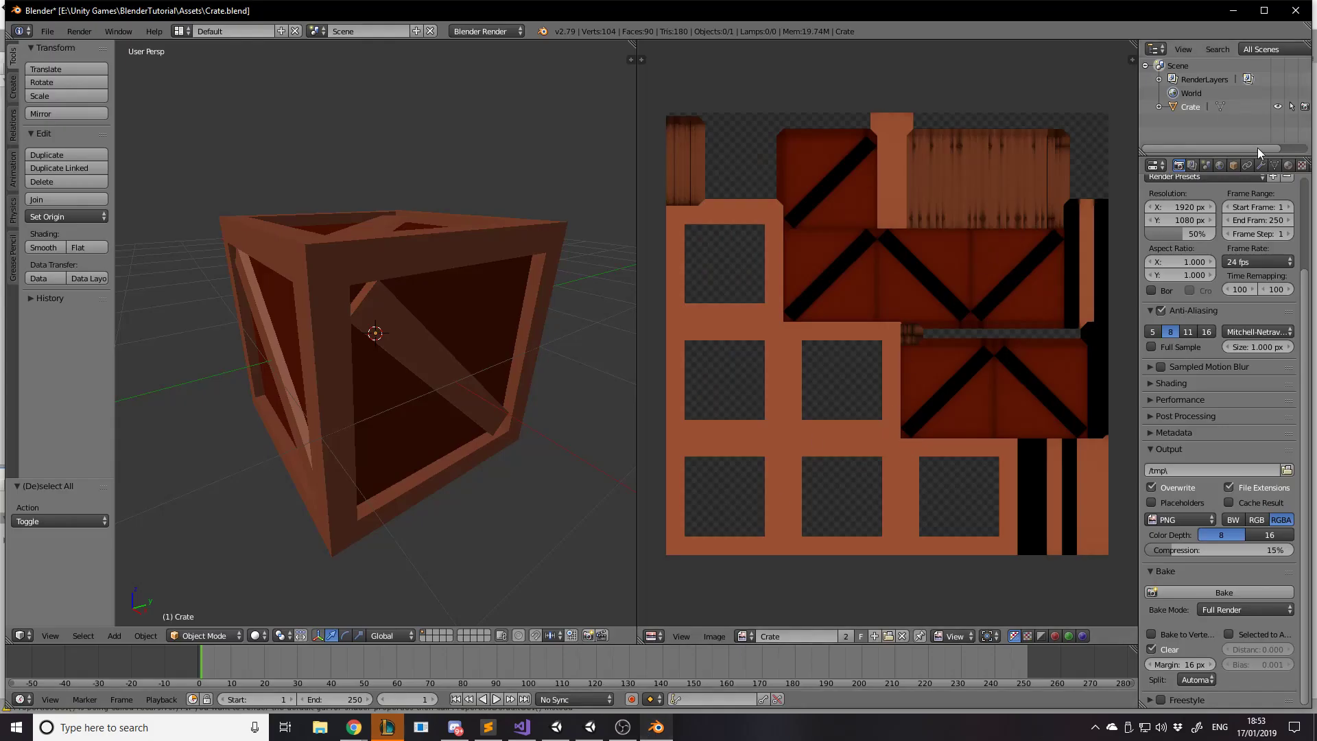
click(1289, 165)
click(1191, 229)
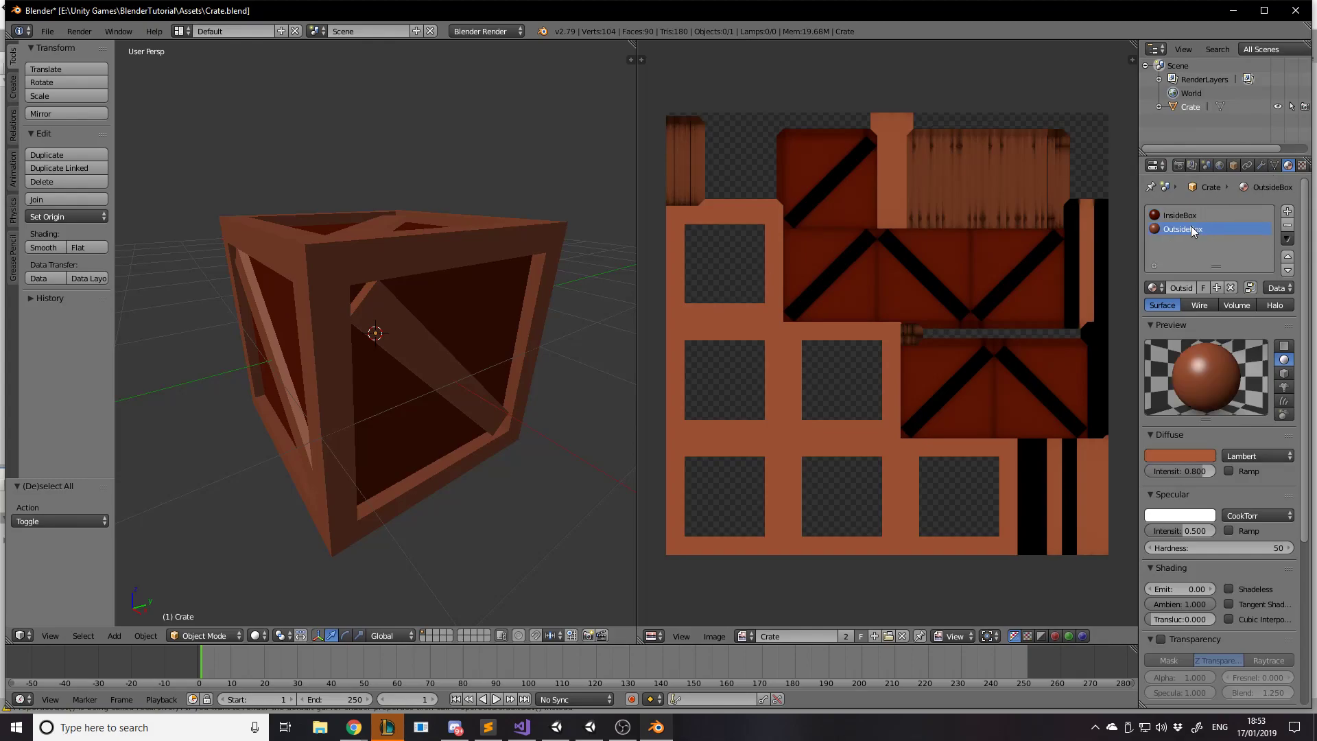
Try to unlink the OutsideBox material from its slot on the crate, and undo it.
right_click(1191, 225)
click(1231, 287)
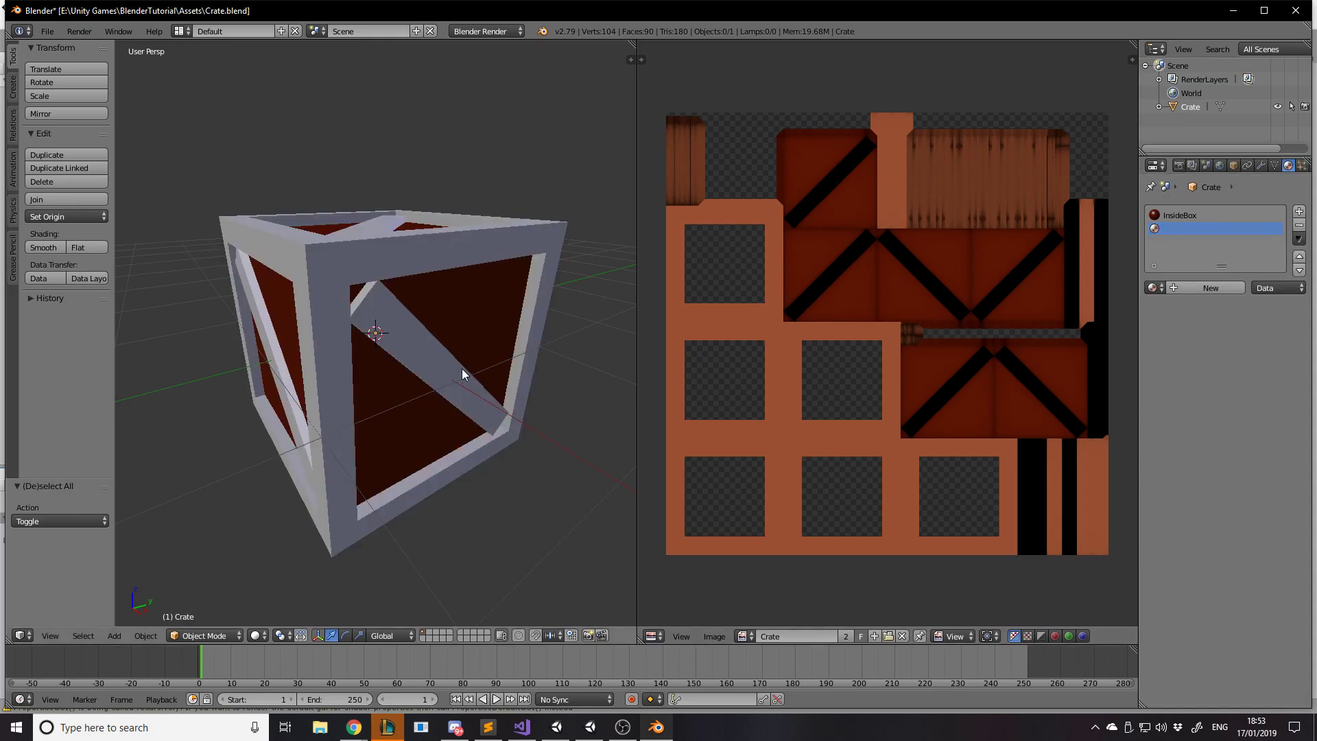
key(ctrl+z)
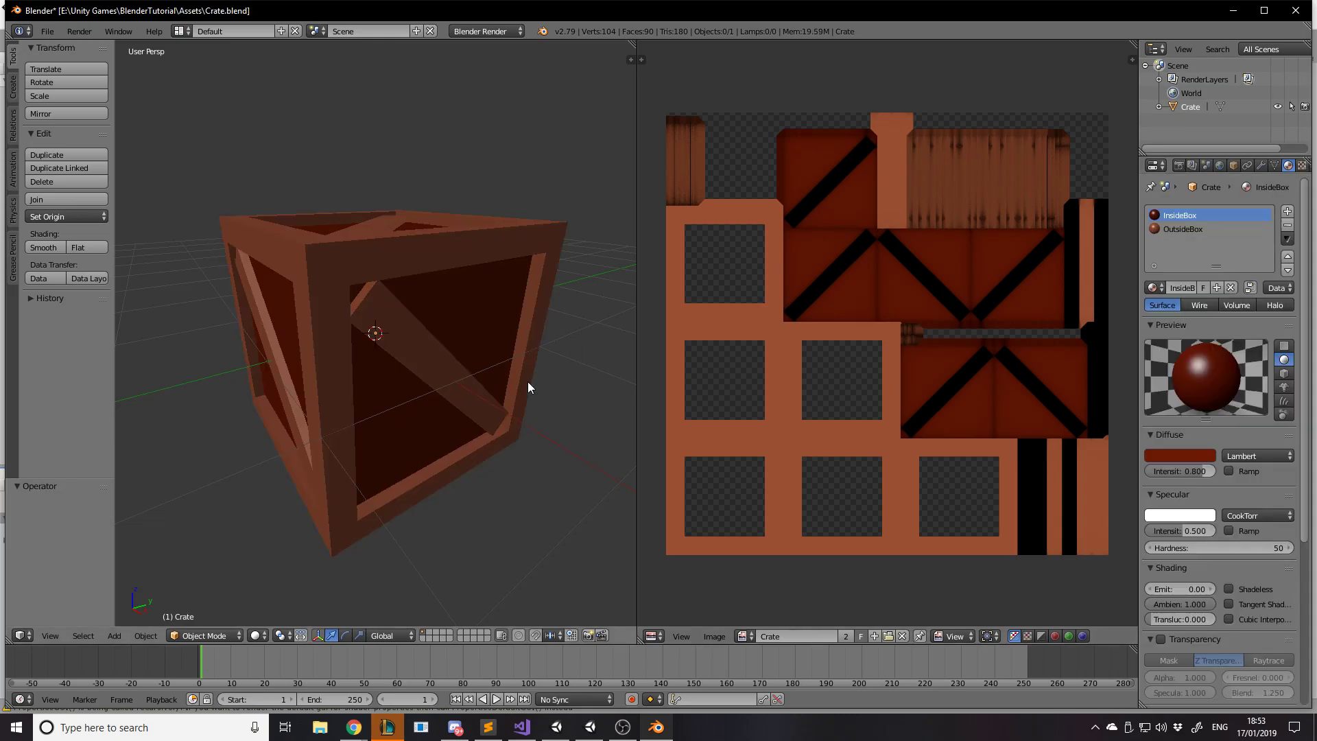
Unlink the InsideBox material, remove its slot from the crate, and rename the remaining OutsideBox material to Box.
click(257, 636)
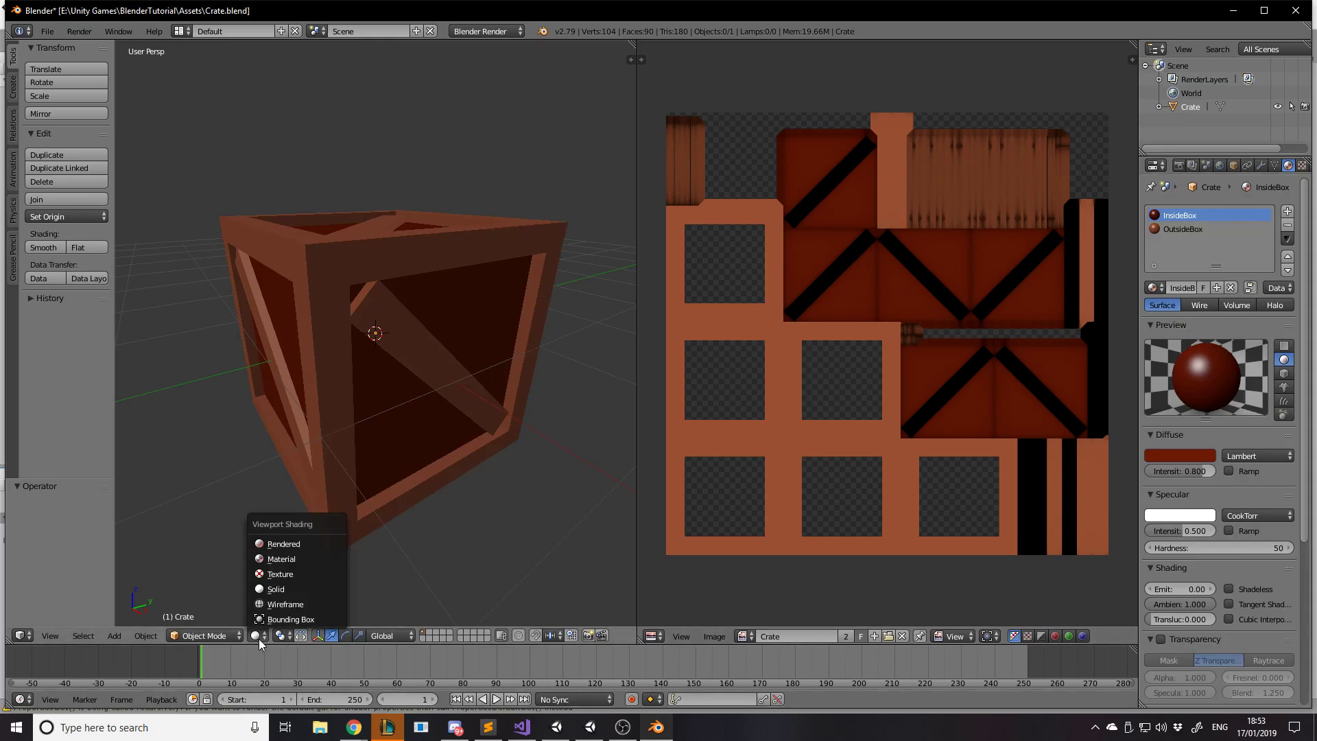
click(311, 589)
click(1183, 230)
click(1178, 217)
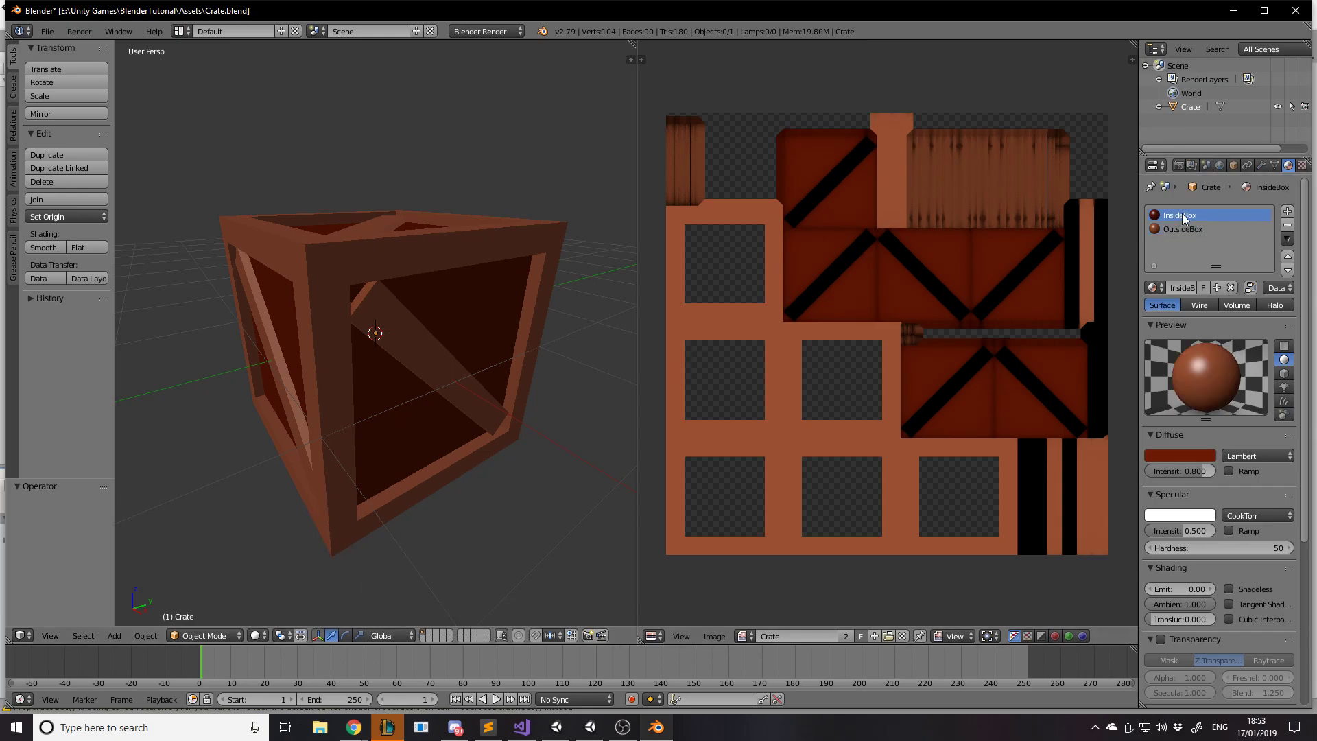
right_click(1179, 217)
click(1226, 216)
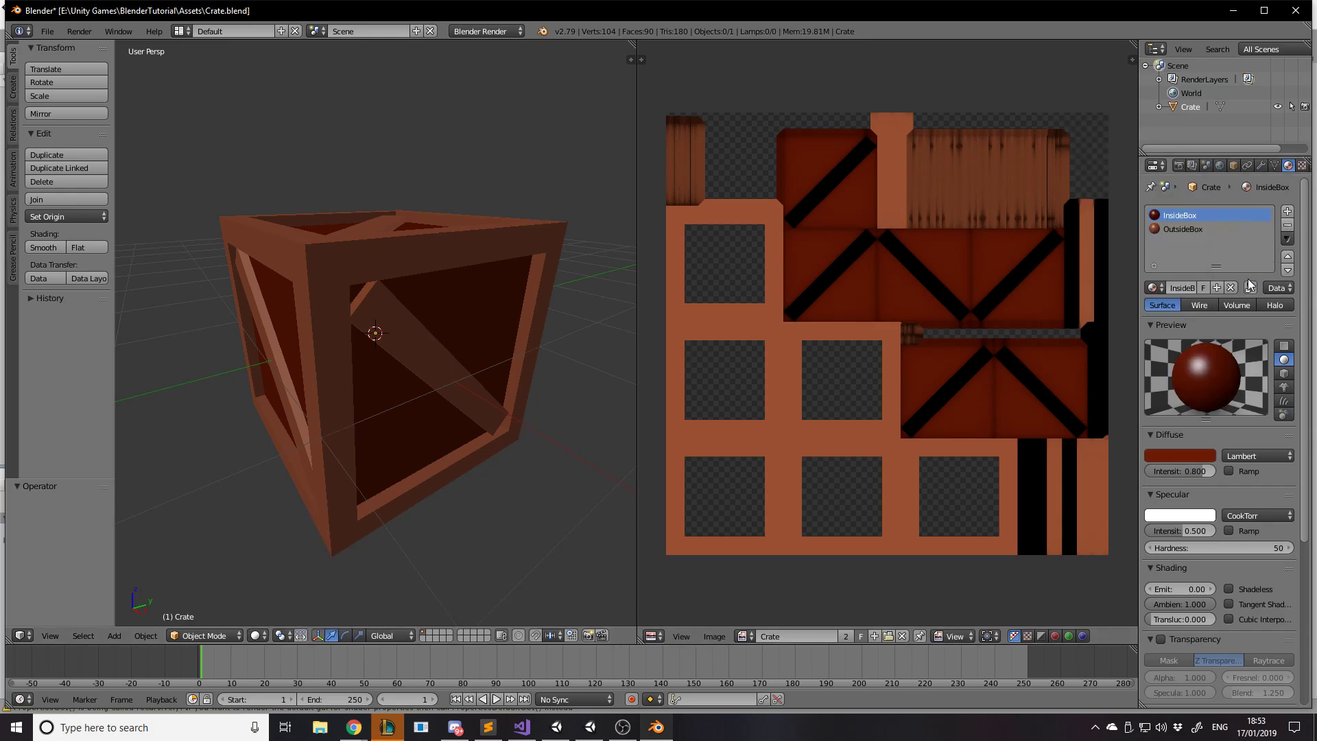
click(1231, 287)
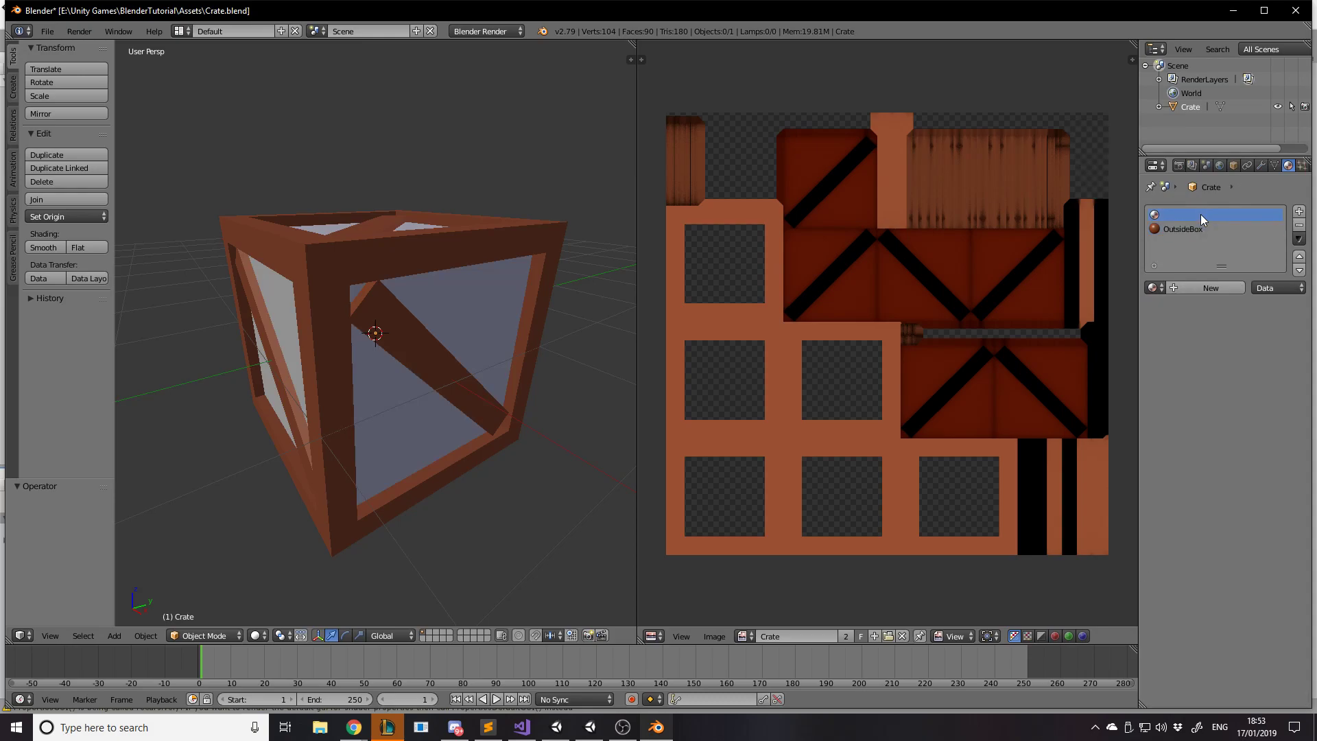
click(1300, 225)
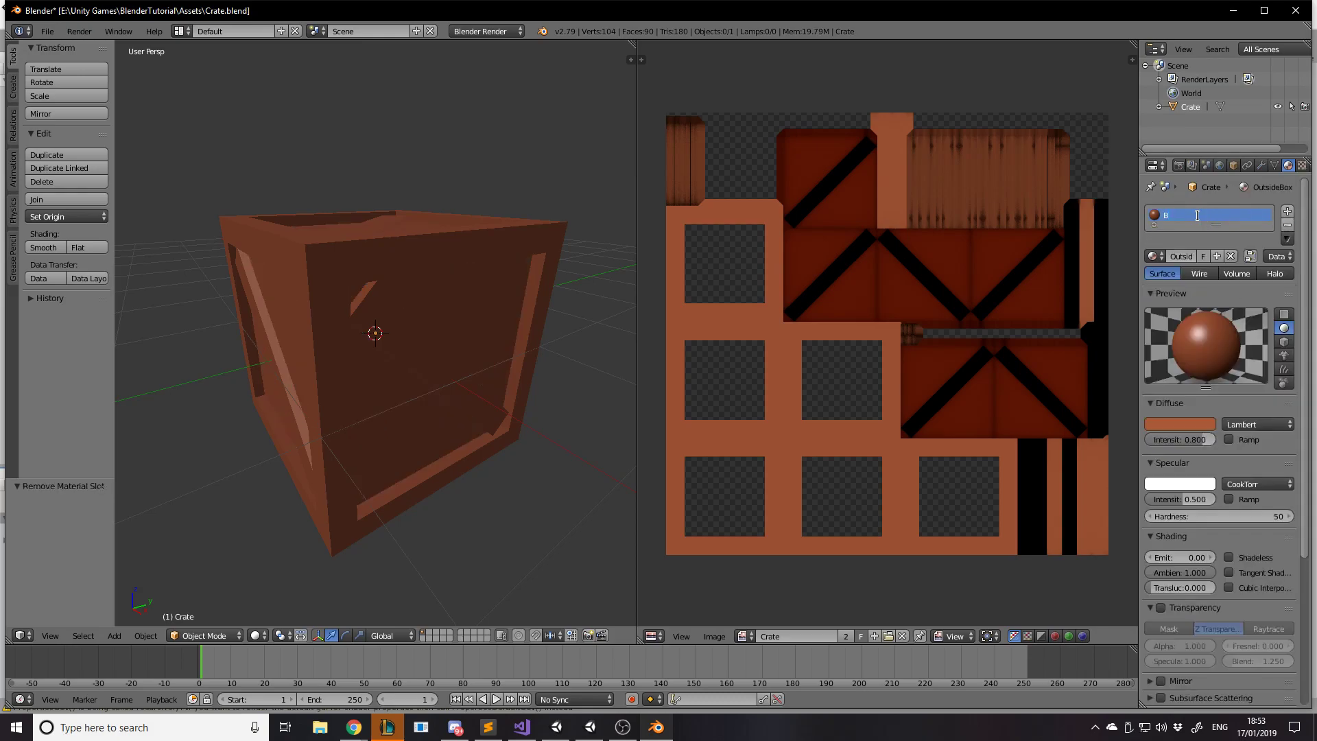
Look over the single-material crate from another angle and save Crate.blend over the existing file.
middle_drag(431, 313, 443, 355)
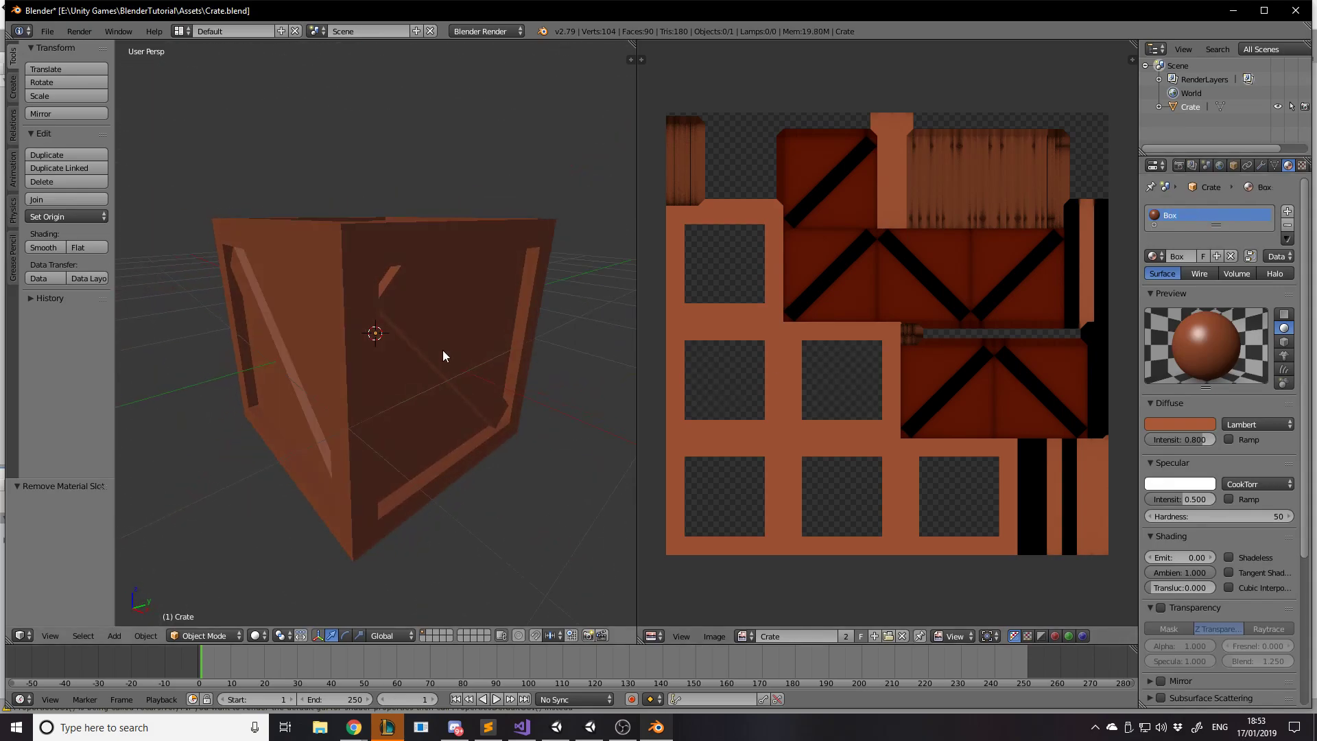
scroll(446, 358, up, 3)
scroll(450, 359, down, 3)
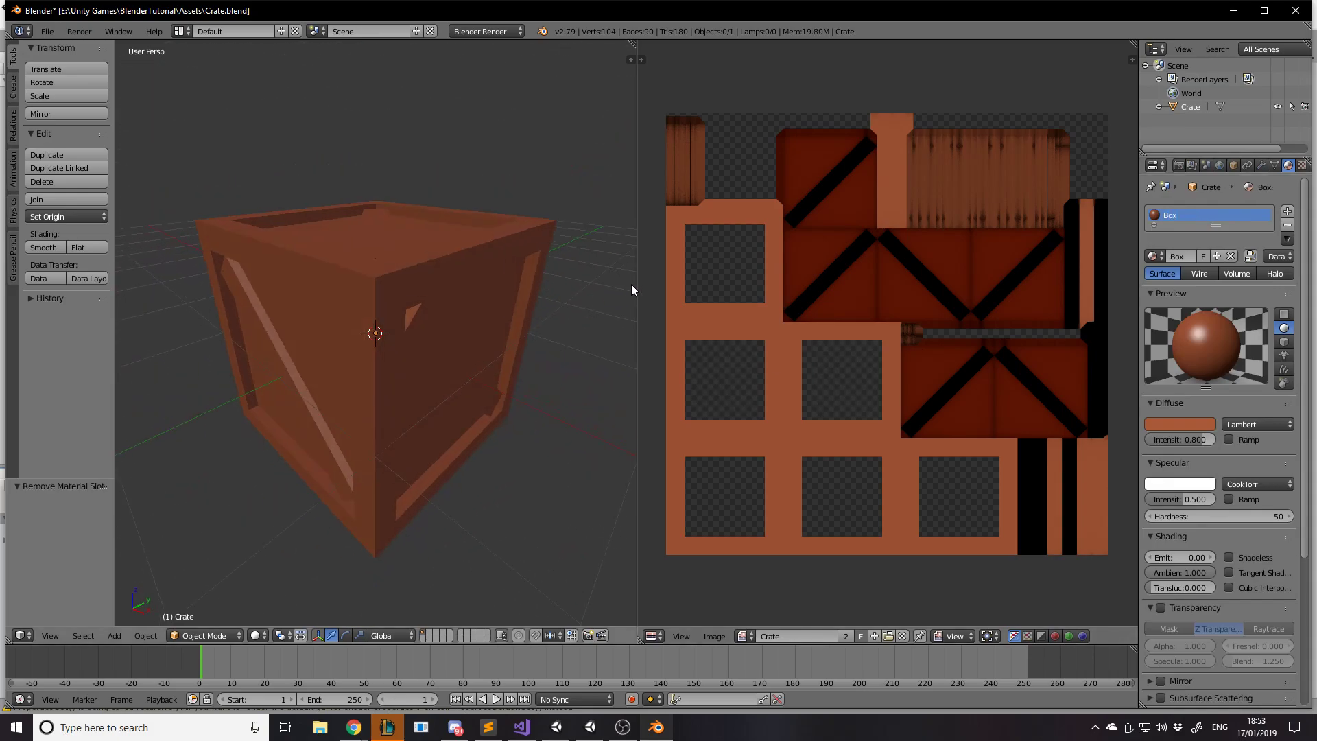
key(ctrl+s)
click(570, 310)
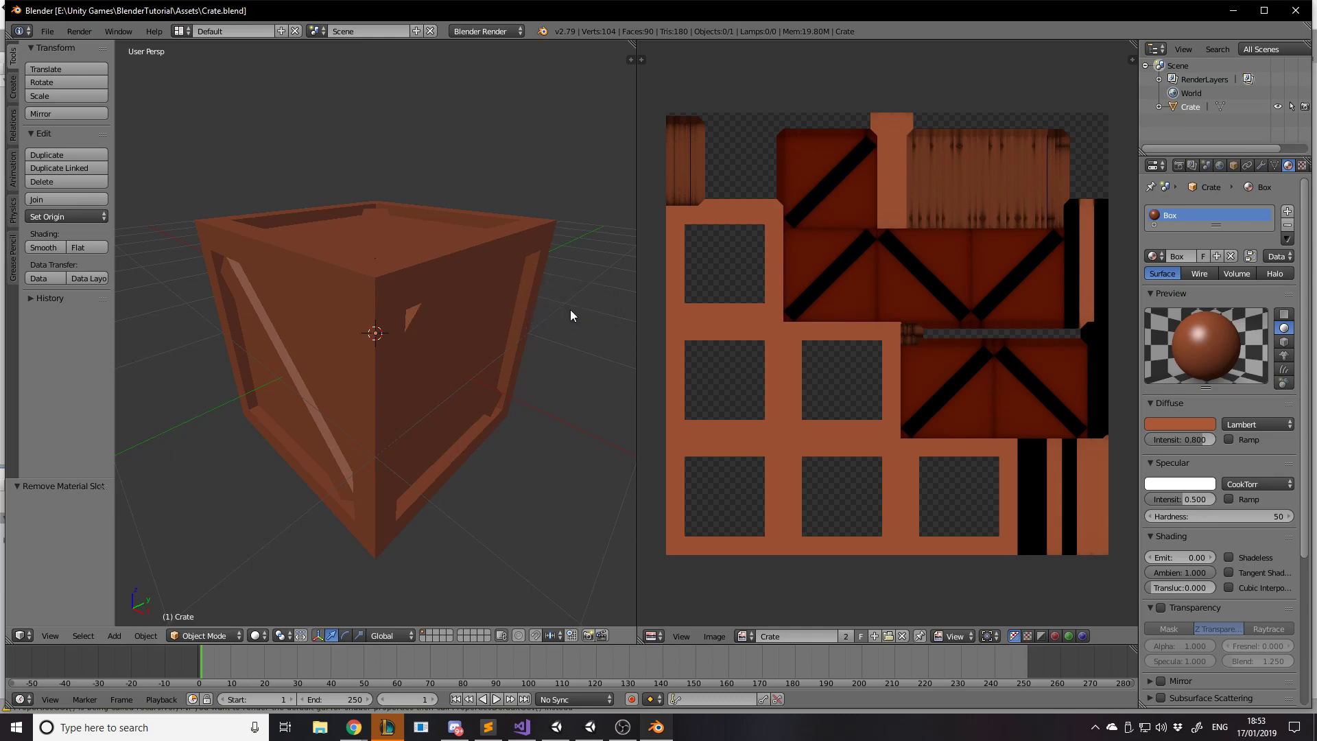
Switch to Unity and select the reimported crate in the scene to examine its look and material.
click(1243, 12)
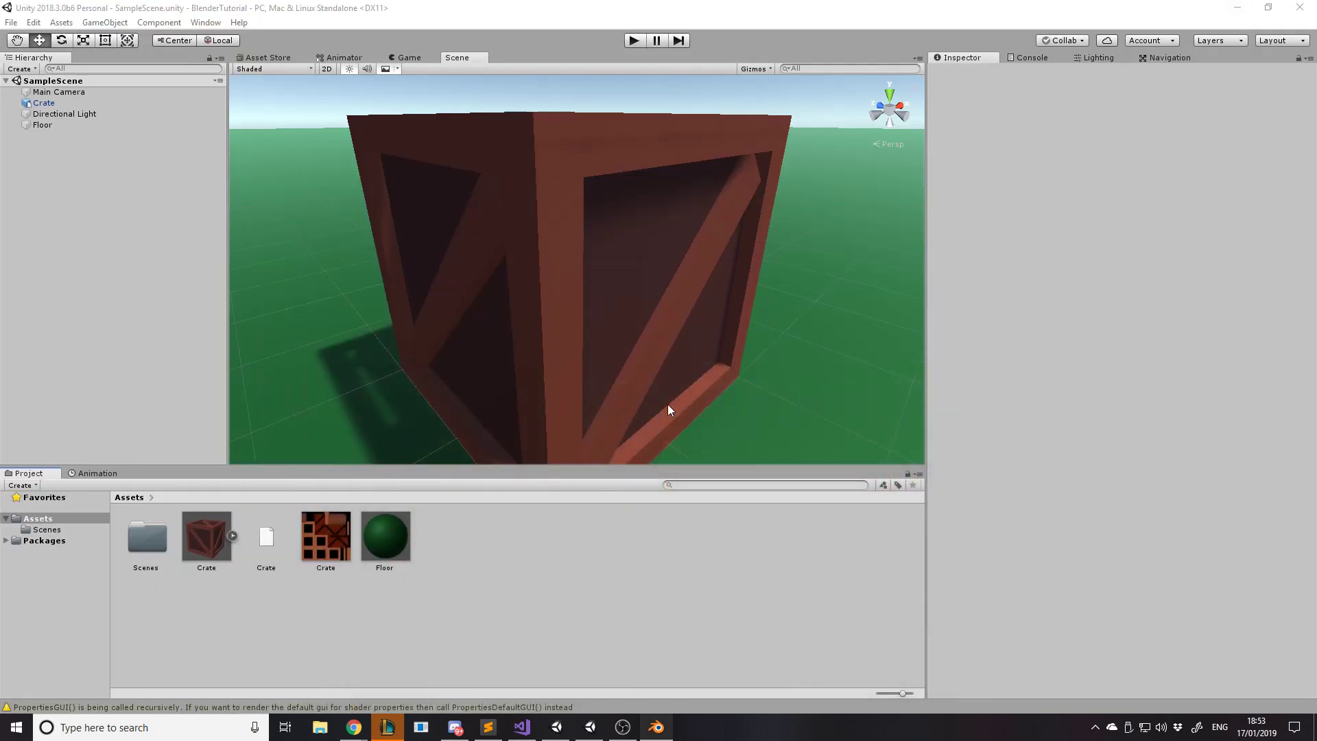
click(565, 562)
scroll(587, 321, down, 3)
scroll(588, 320, up, 3)
scroll(584, 312, down, 3)
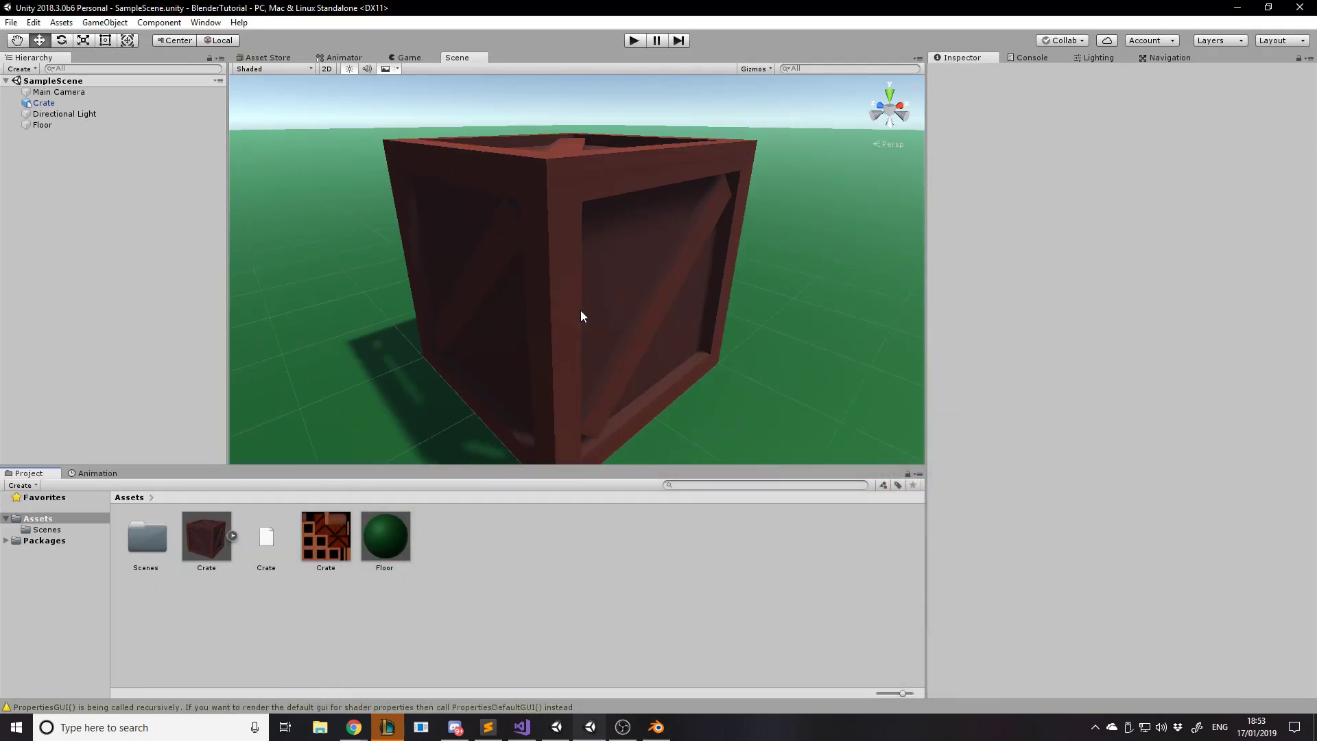
click(582, 315)
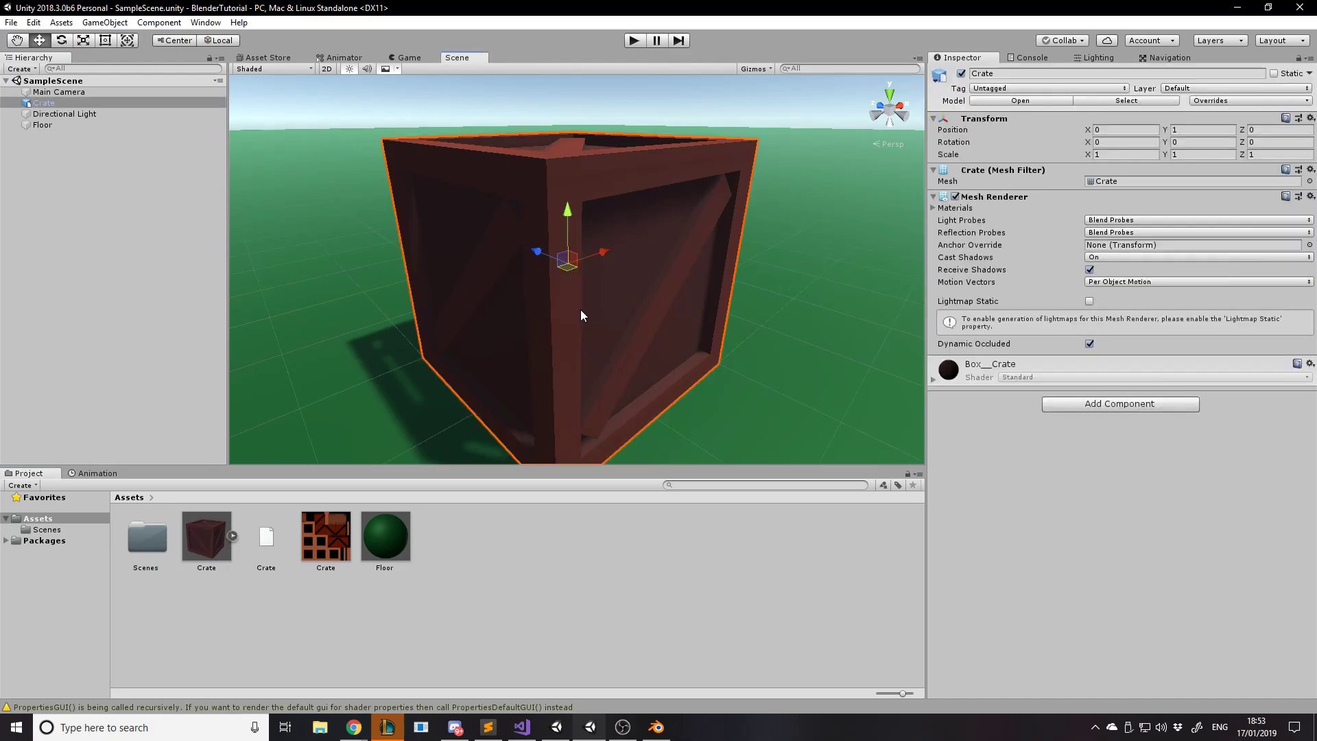
Extract the embedded materials of the Crate model into the Assets folder.
click(220, 538)
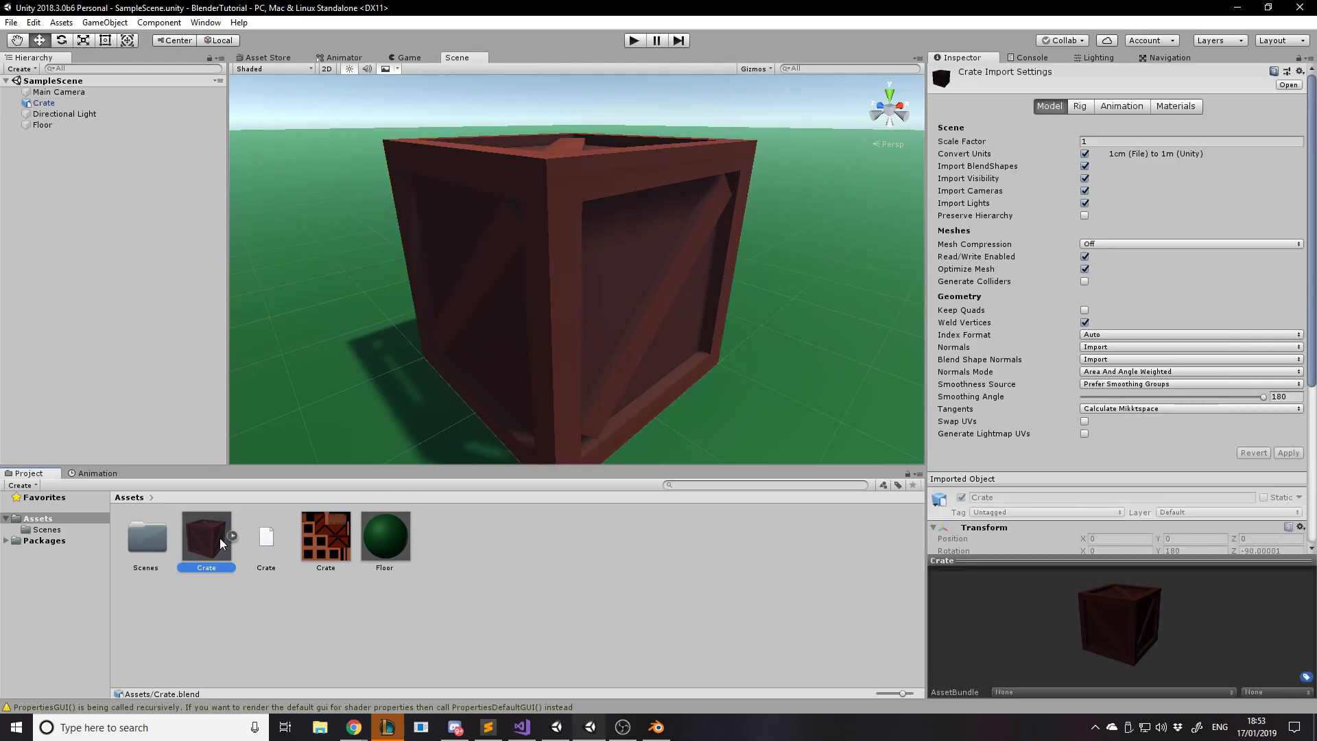
click(1176, 107)
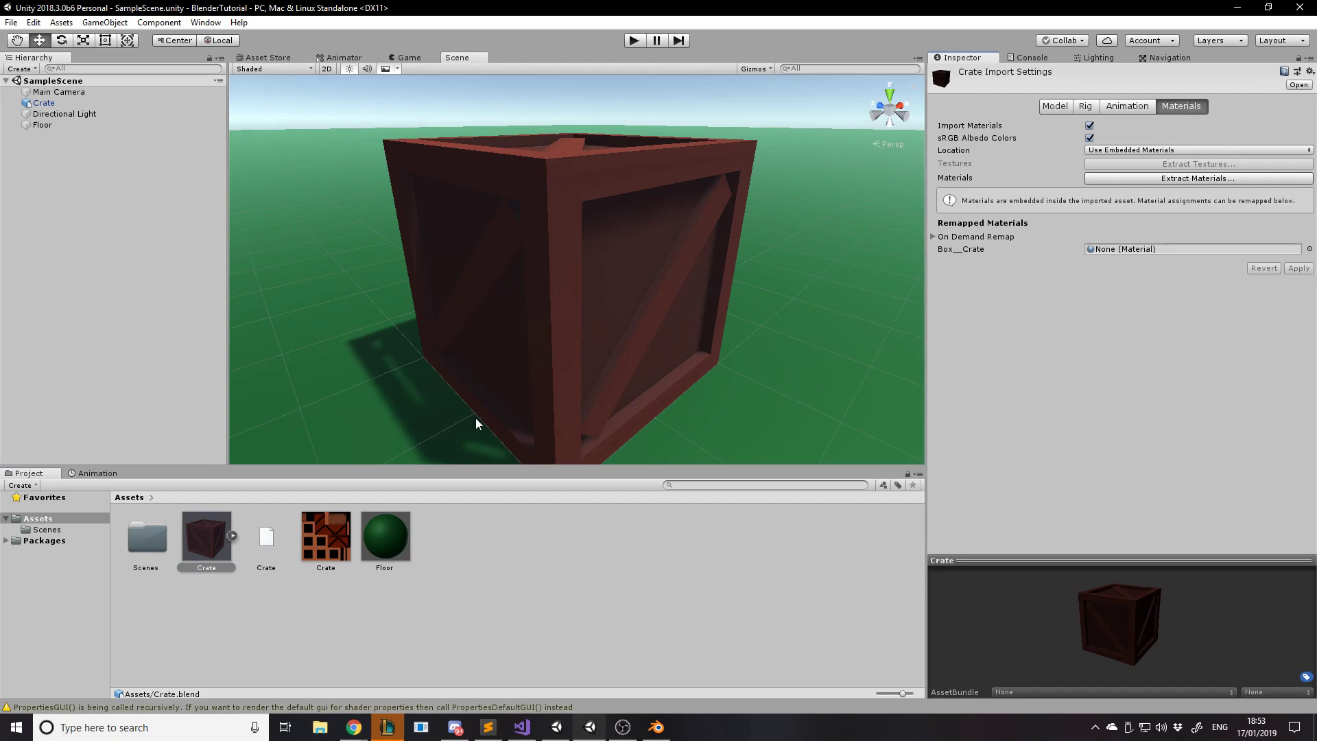
click(1195, 182)
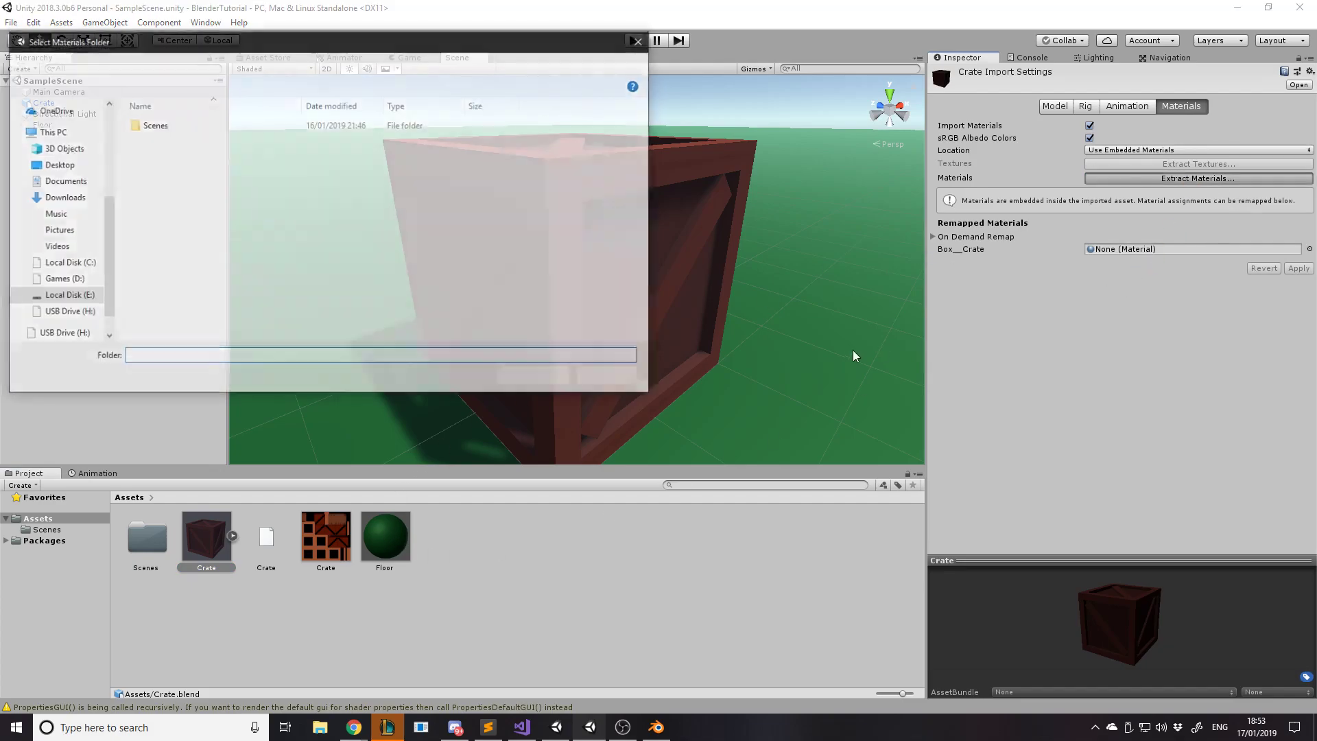
click(545, 379)
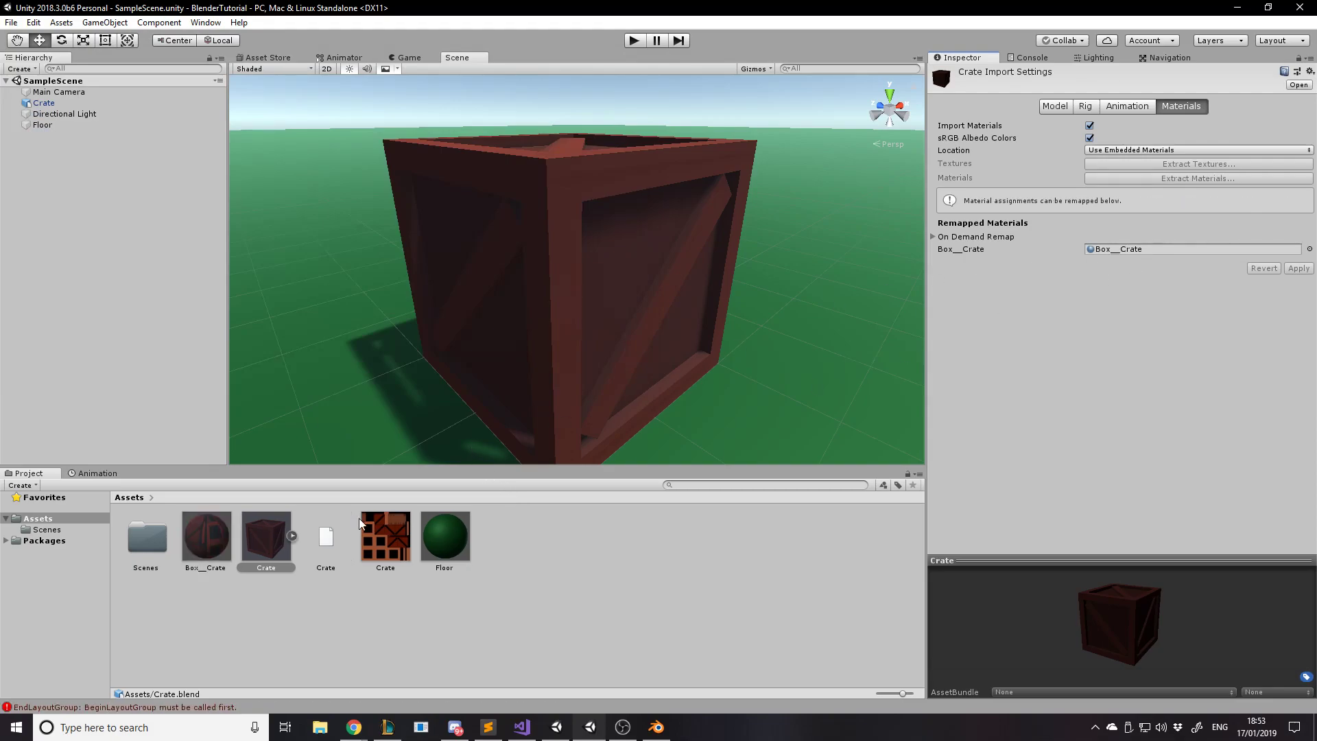
Try to assign the extracted Box__Crate material to the crate in the scene, and undo the last change.
click(214, 556)
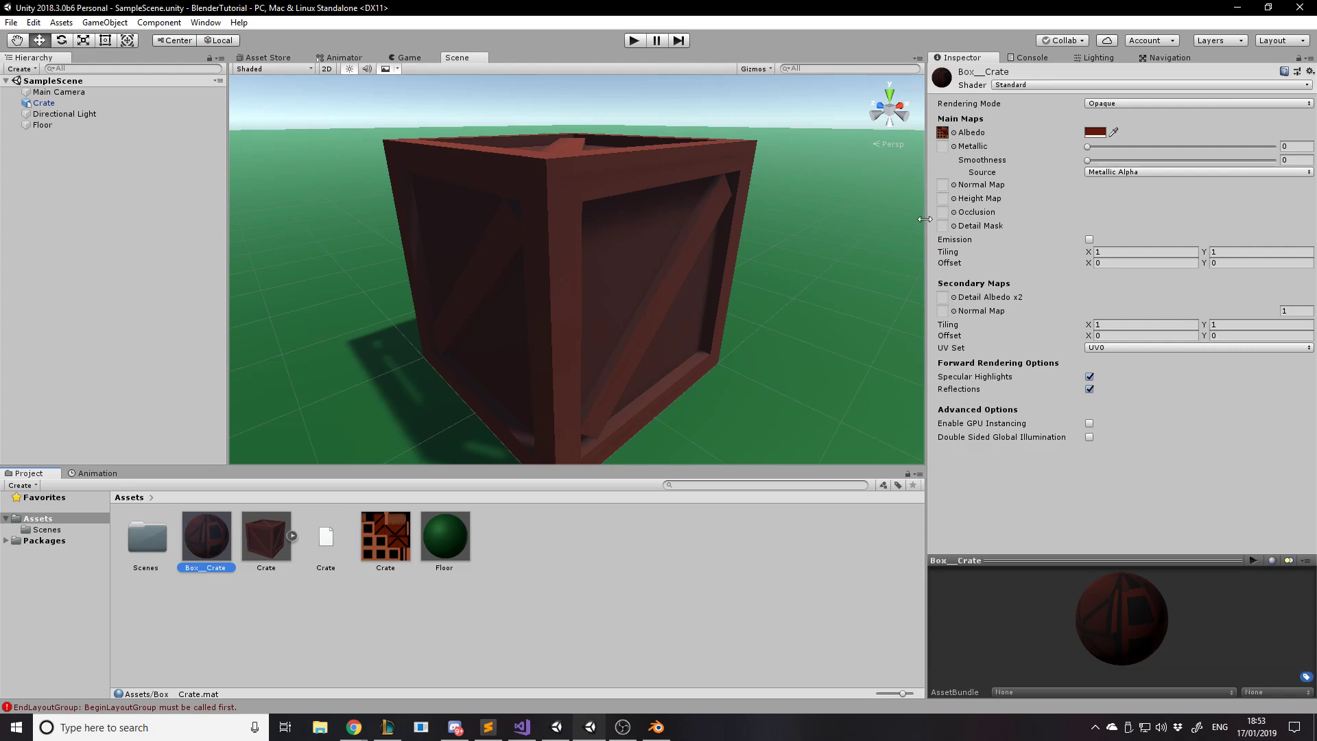
drag(214, 546, 663, 304)
scroll(774, 323, down, 10)
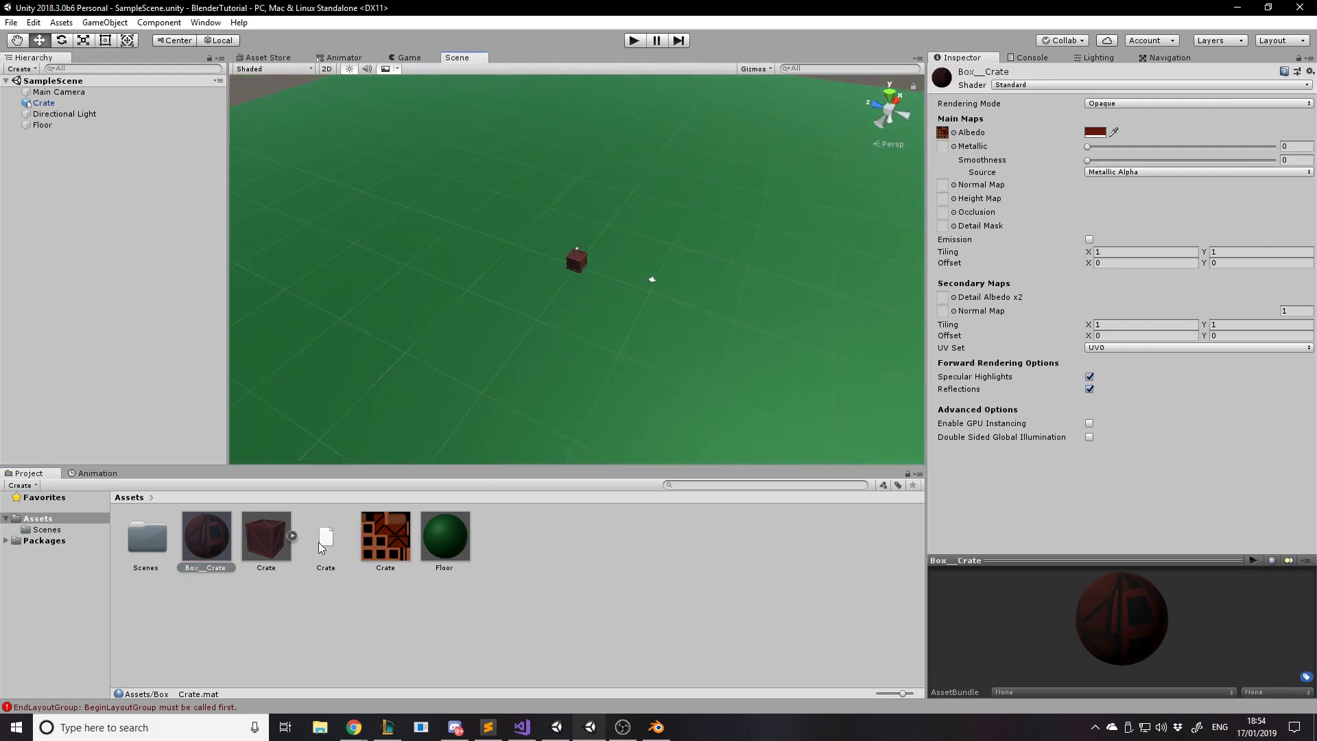
drag(481, 379, 812, 320)
right_drag(814, 321, 863, 326)
key(ctrl+z)
Select the crate in the scene and set its Box__Crate material's Albedo colour to white (FFFFFF).
scroll(789, 371, up, 8)
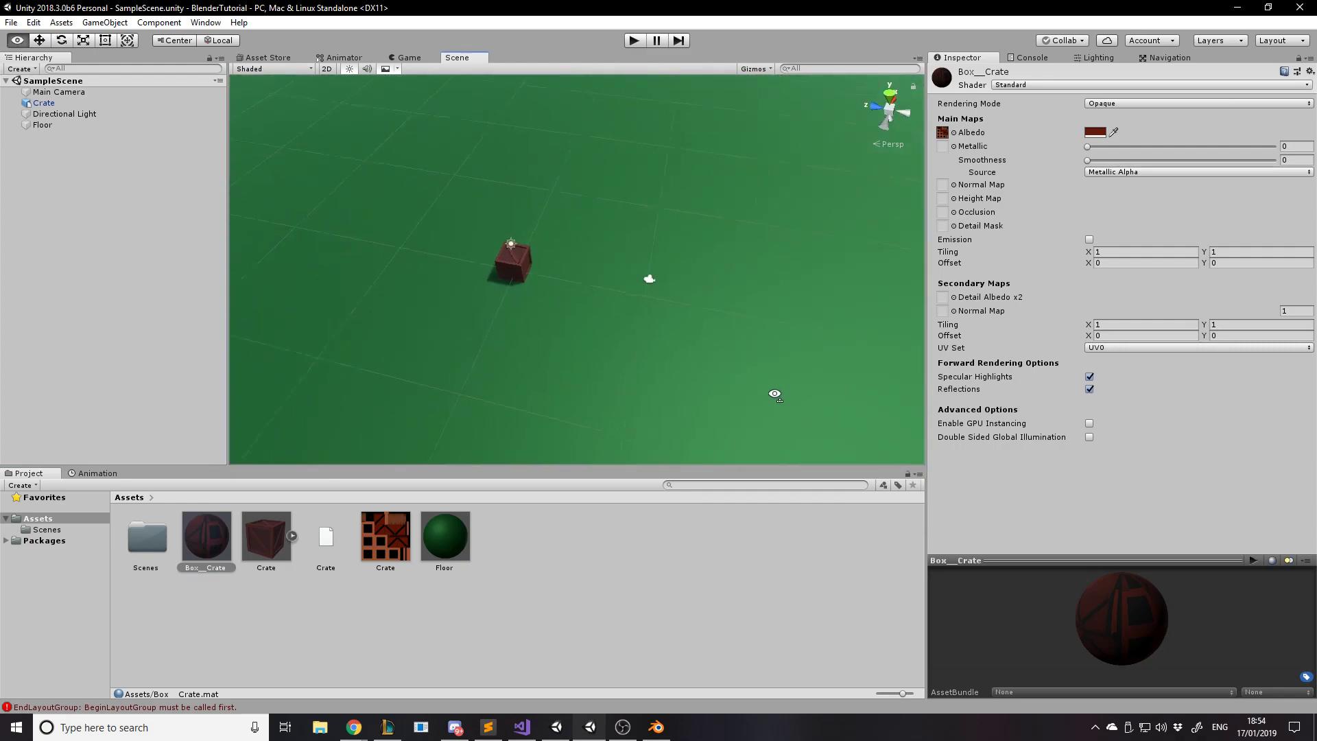
key(w)
right_drag(674, 361, 696, 234)
key(s)
click(617, 295)
alt+drag(697, 234, 693, 206)
click(944, 370)
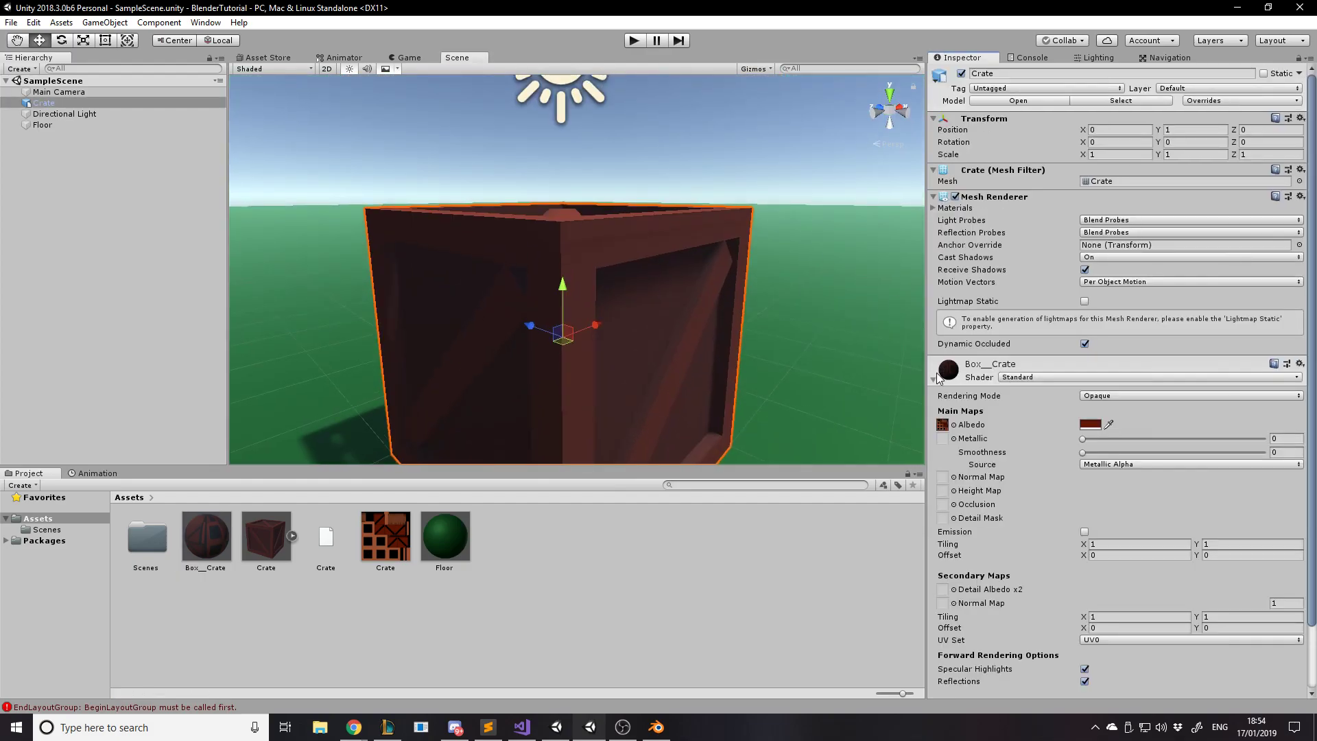
click(1091, 426)
drag(1031, 339, 909, 180)
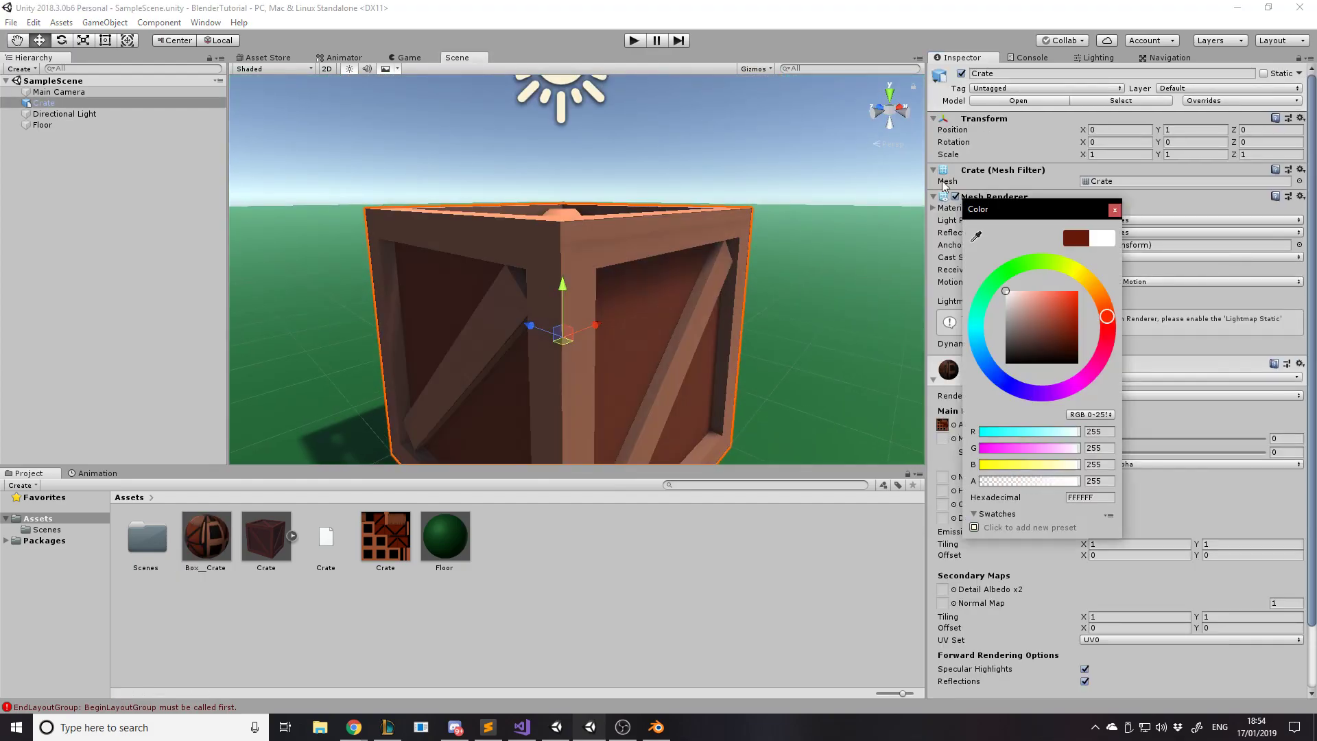
click(1117, 214)
Recheck the Albedo colour, deselect the crate and examine the textured crate from several sides.
right_drag(692, 263, 697, 270)
click(1090, 425)
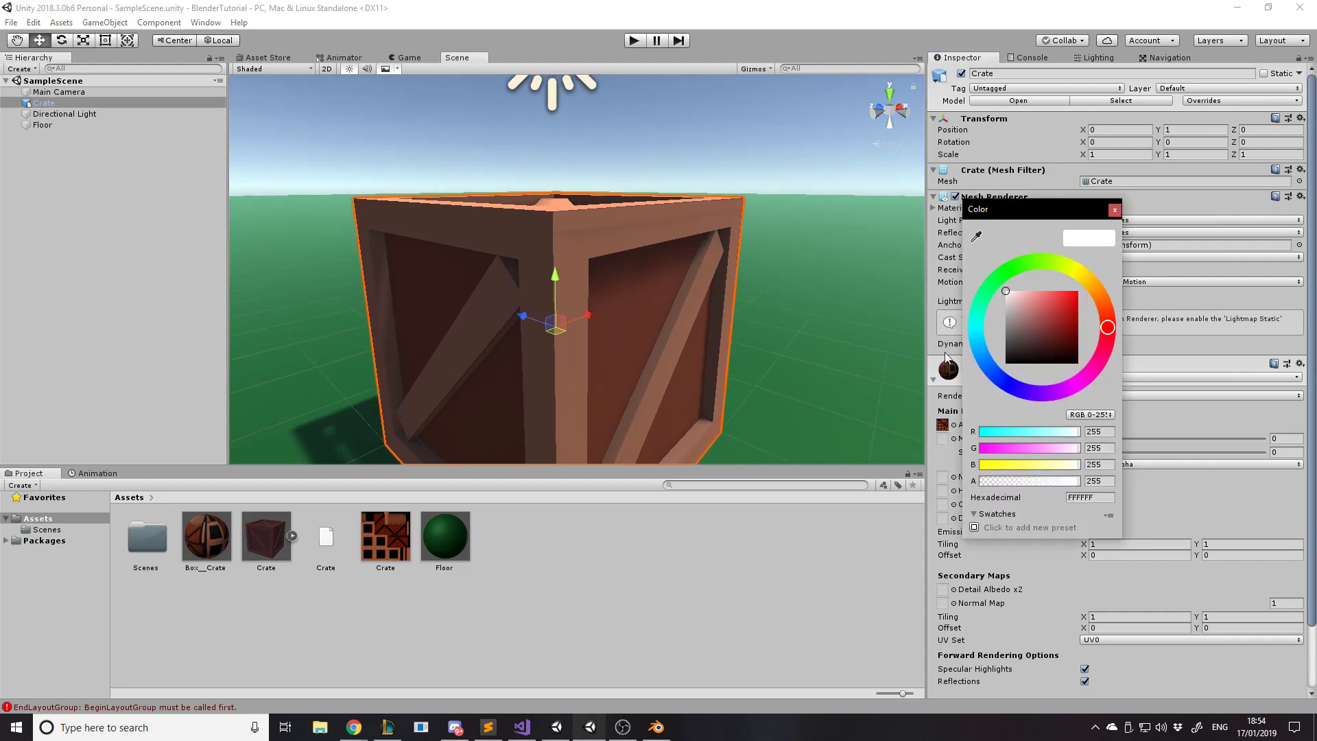
click(1115, 208)
click(813, 177)
alt+drag(796, 216, 394, 265)
alt+drag(644, 384, 964, 360)
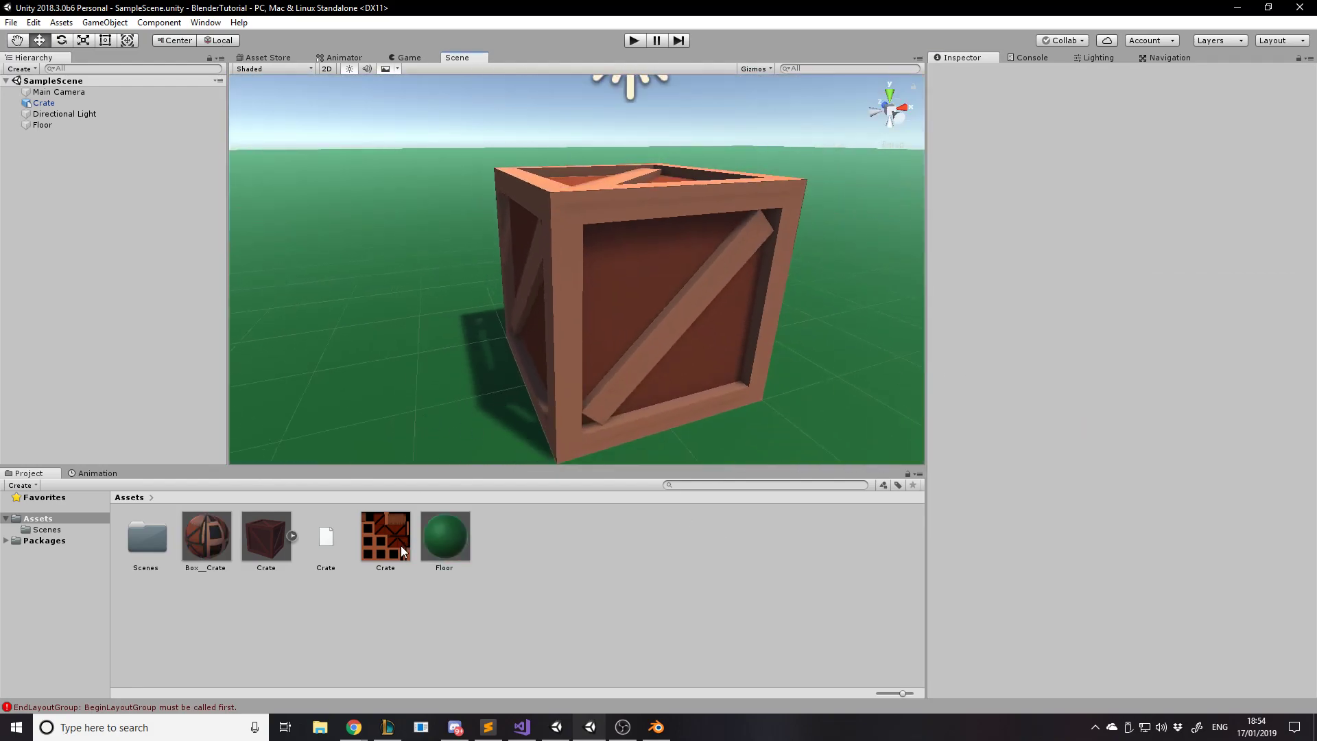
Create a new folder named Crate in the Assets folder.
right_click(354, 626)
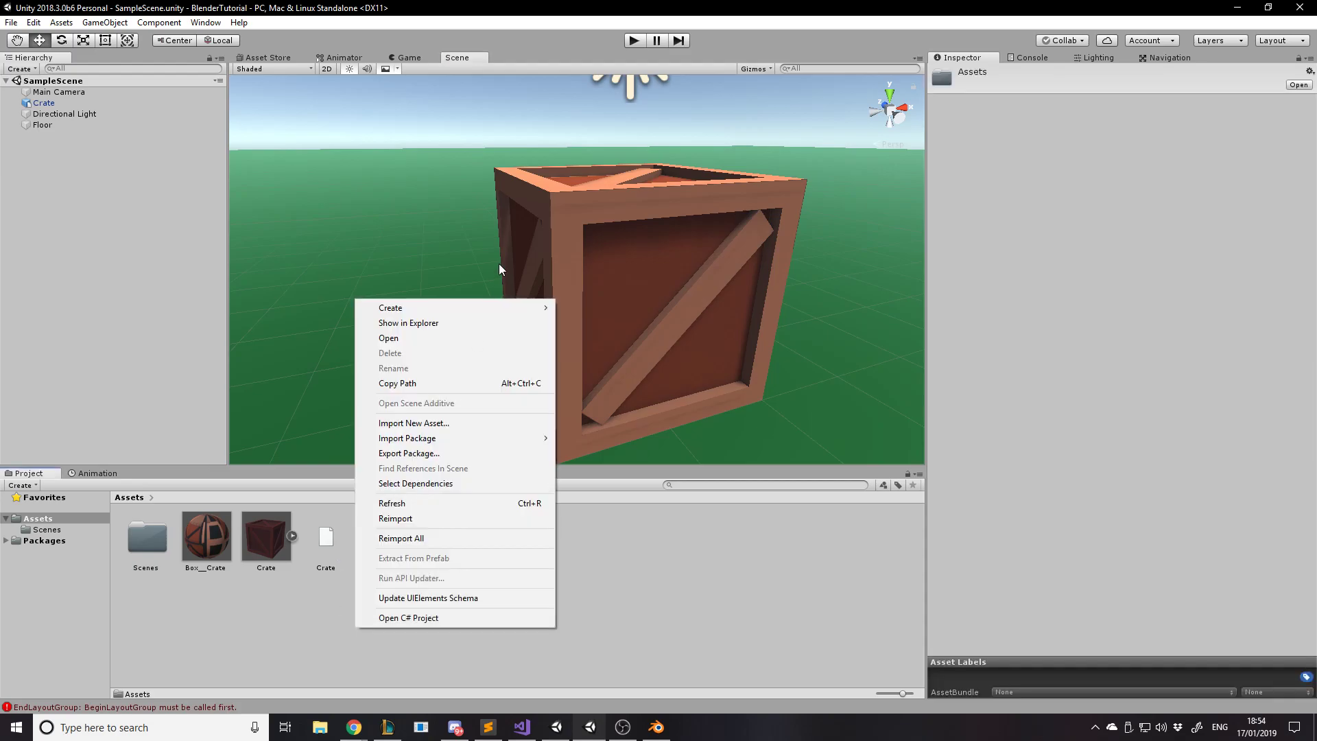
mouse_move(505, 308)
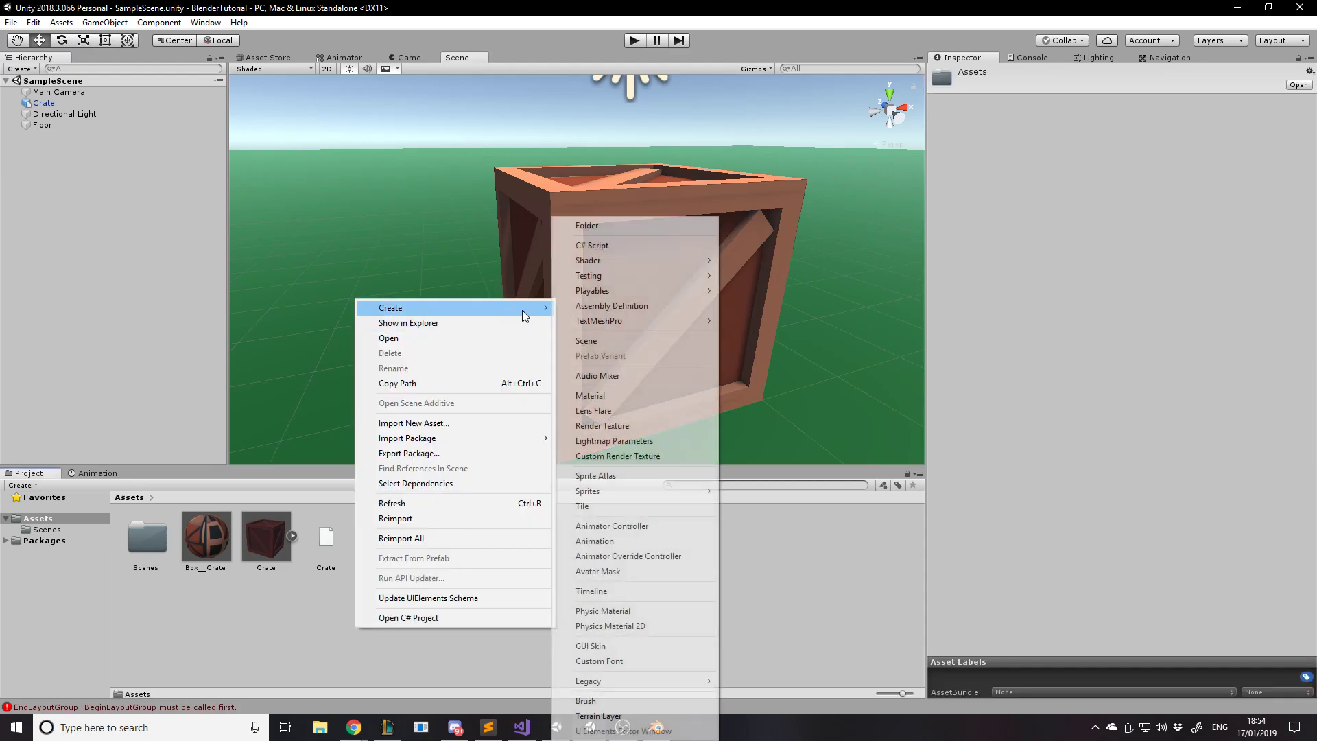
click(646, 230)
text(Crate)
key(Return)
Move the Crate.blend1 file, Crate texture, Box__Crate material and Crate model into the Crate folder.
click(262, 553)
ctrl+click(326, 549)
ctrl+click(412, 548)
ctrl+click(394, 543)
ctrl+click(432, 540)
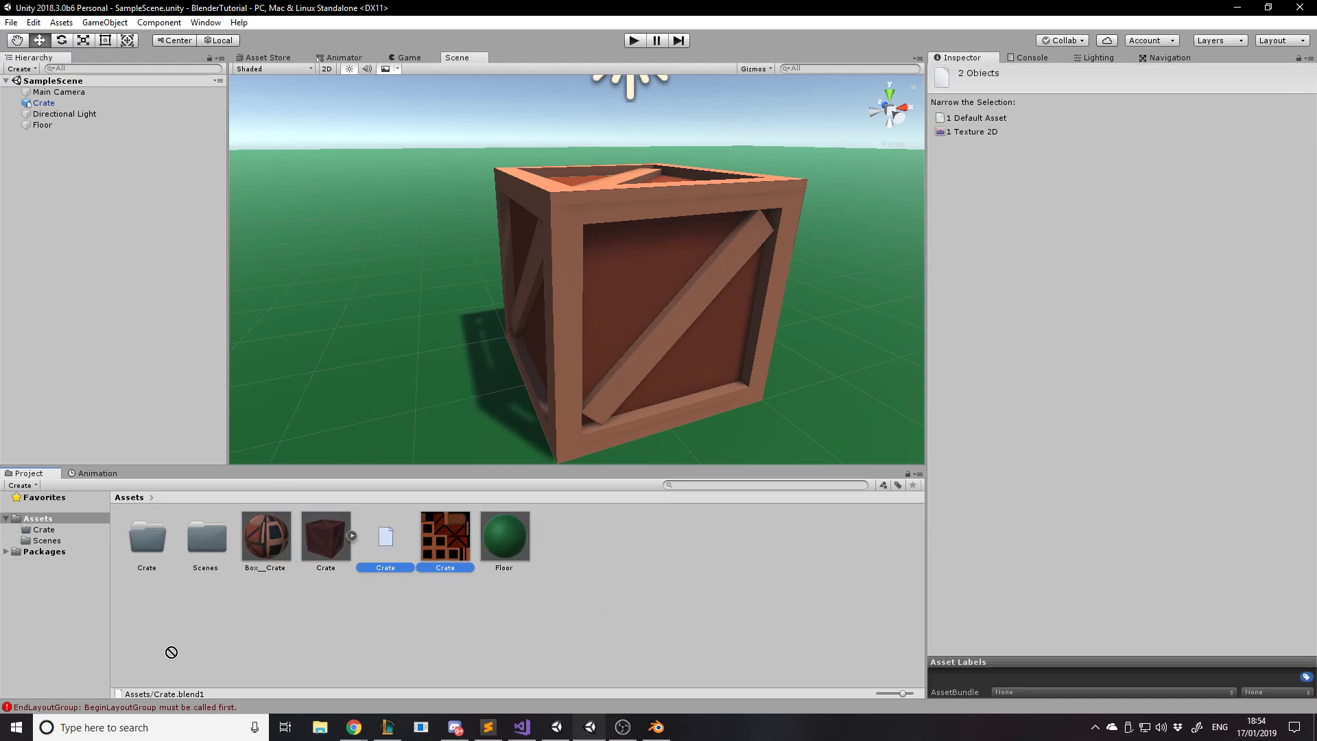
drag(204, 645, 163, 545)
click(262, 551)
ctrl+click(312, 557)
drag(312, 558, 154, 557)
Open the Crate folder and rename the Box__Crate material to Crate.
double_click(161, 562)
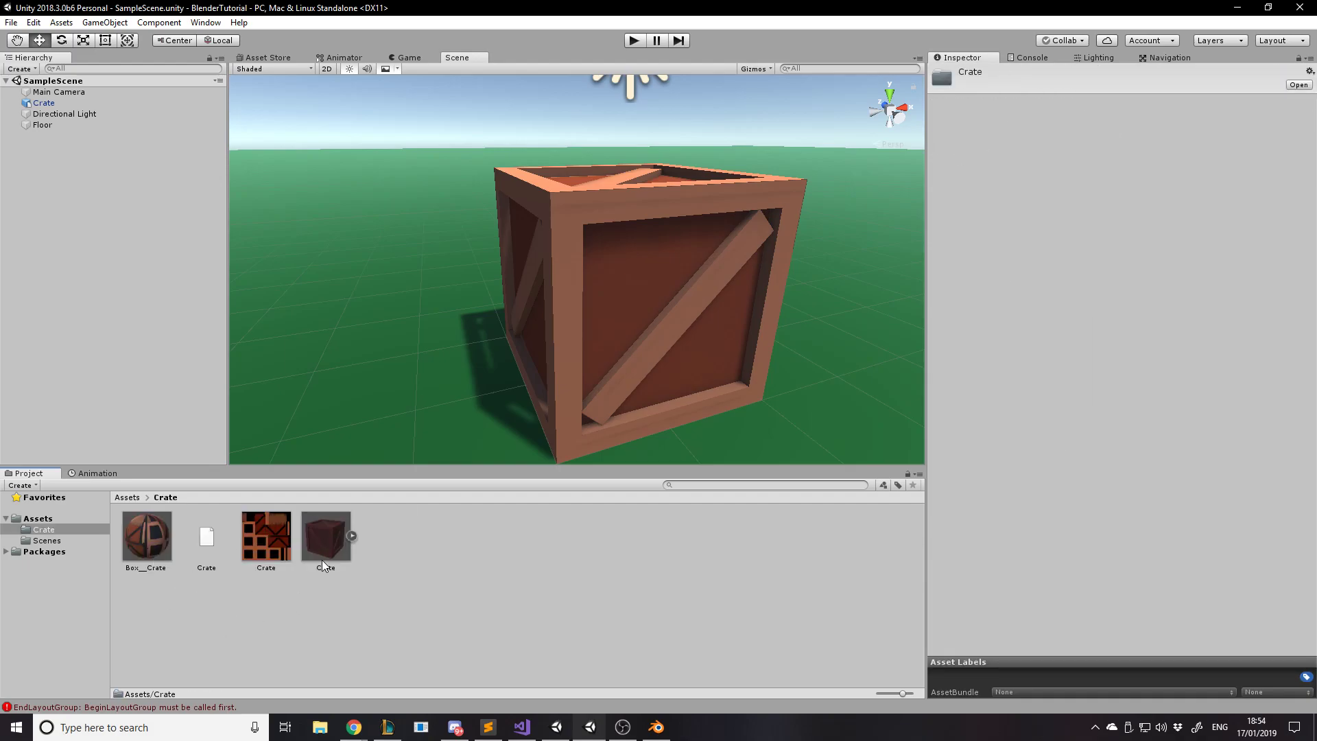
click(154, 570)
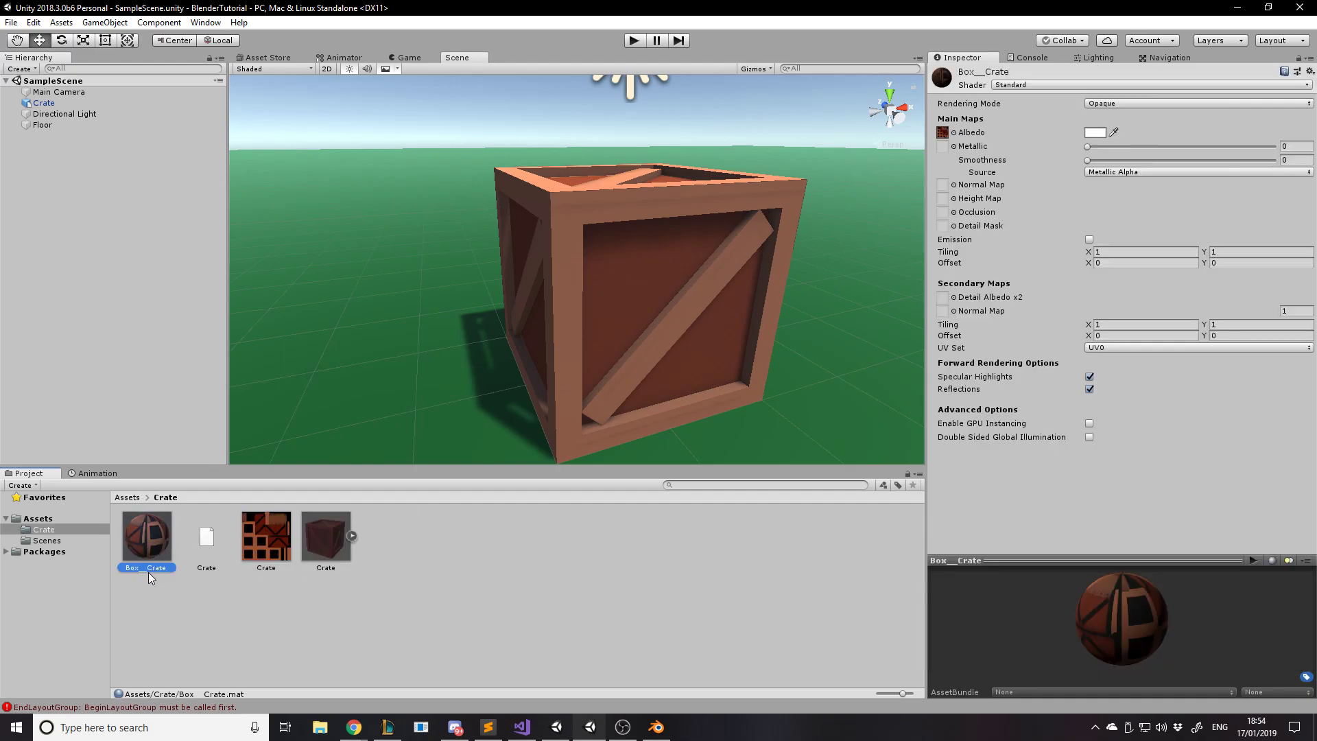
click(150, 569)
text(Crate)
key(Return)
click(491, 596)
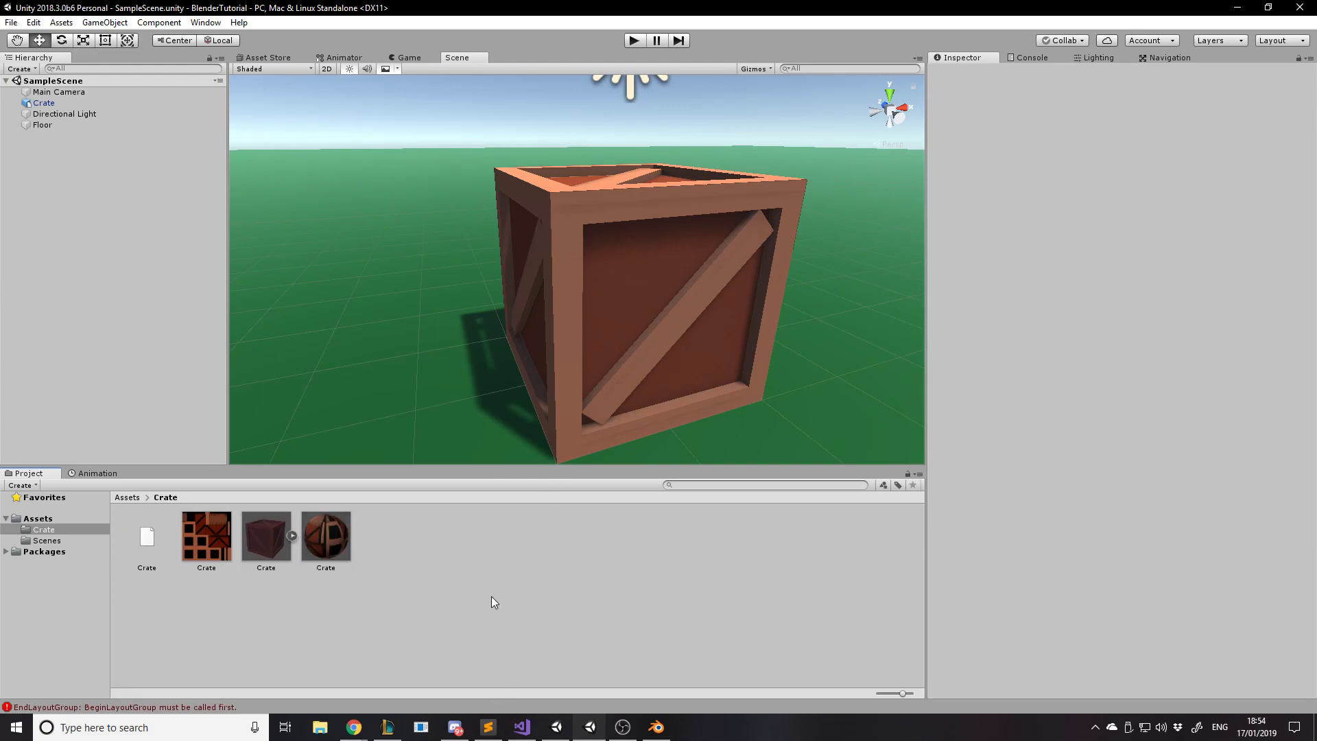
Switch to Blender, rename the crate's Box material to Crate and save the file.
click(657, 727)
double_click(1176, 213)
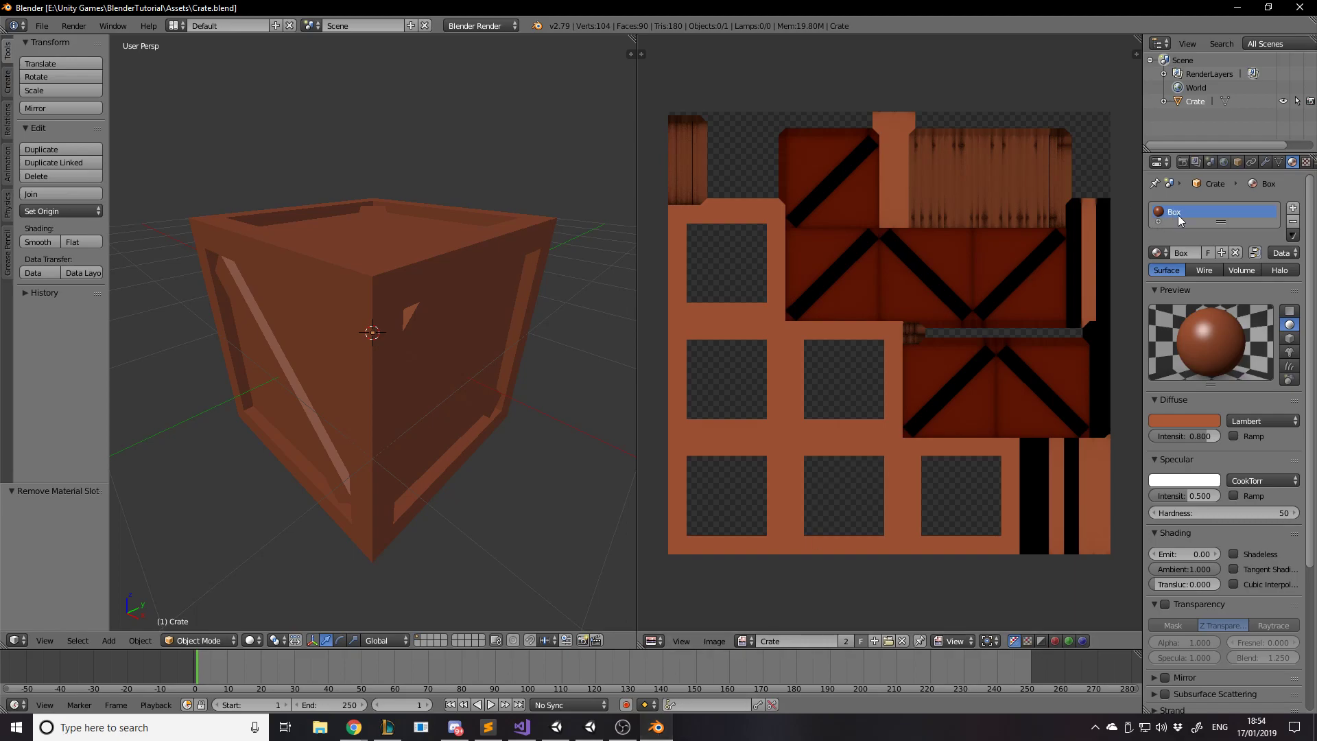
key(ctrl+s)
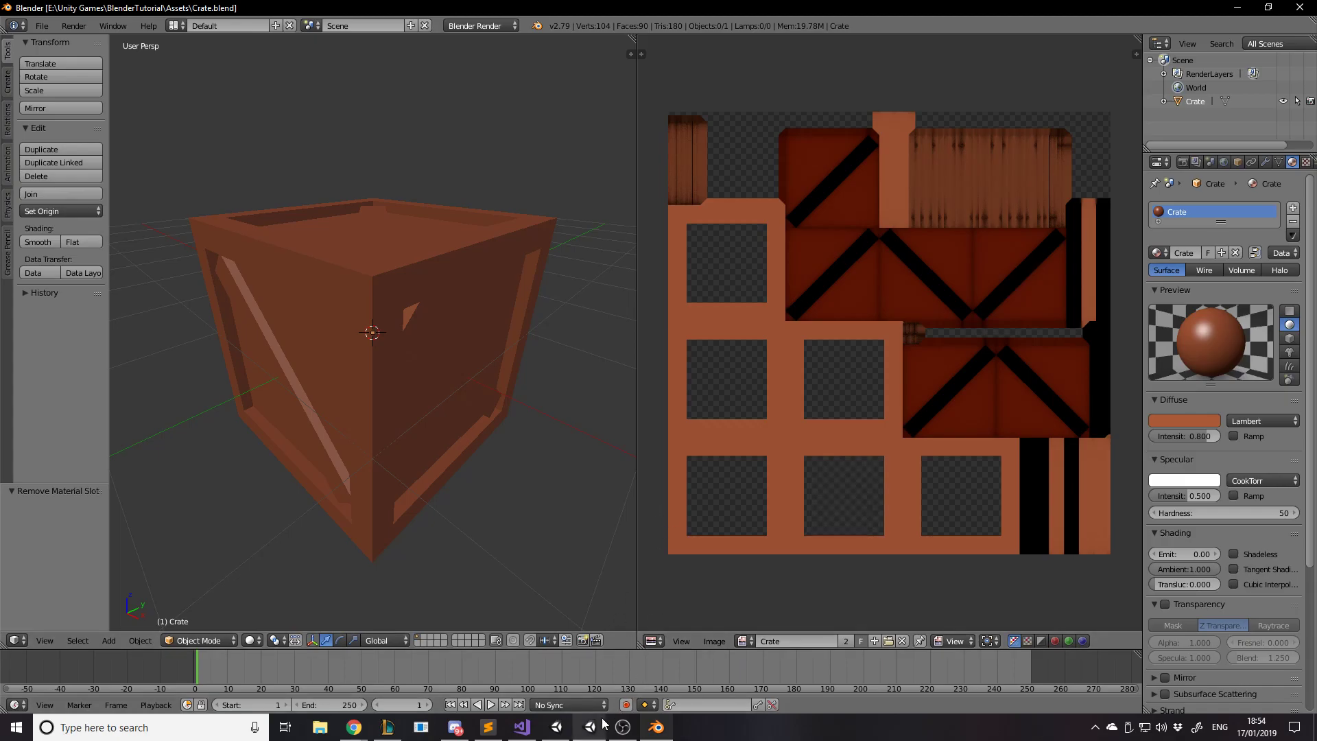
Switch back to Unity, select the crate in the scene and add a Rigidbody component to it.
key(alt+Tab)
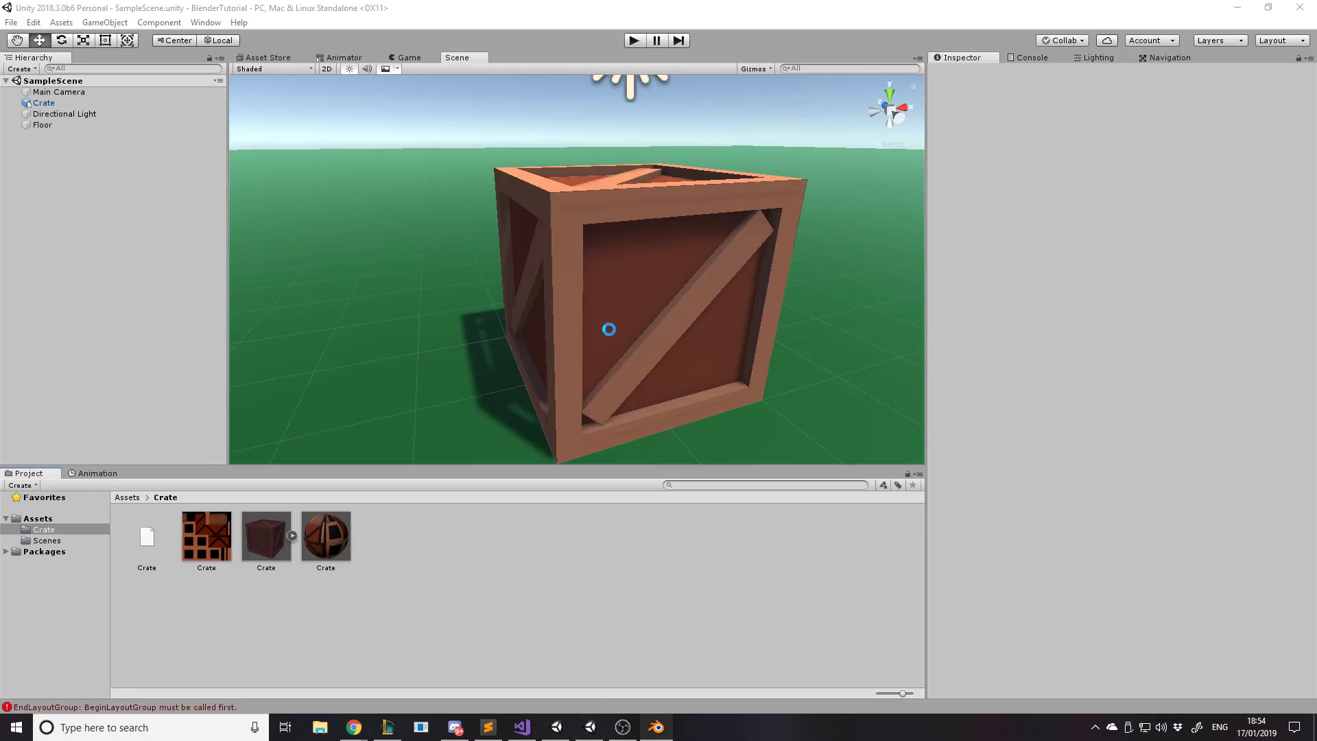
key(w)
right_drag(594, 298, 357, 236)
key(s)
key(d)
click(587, 267)
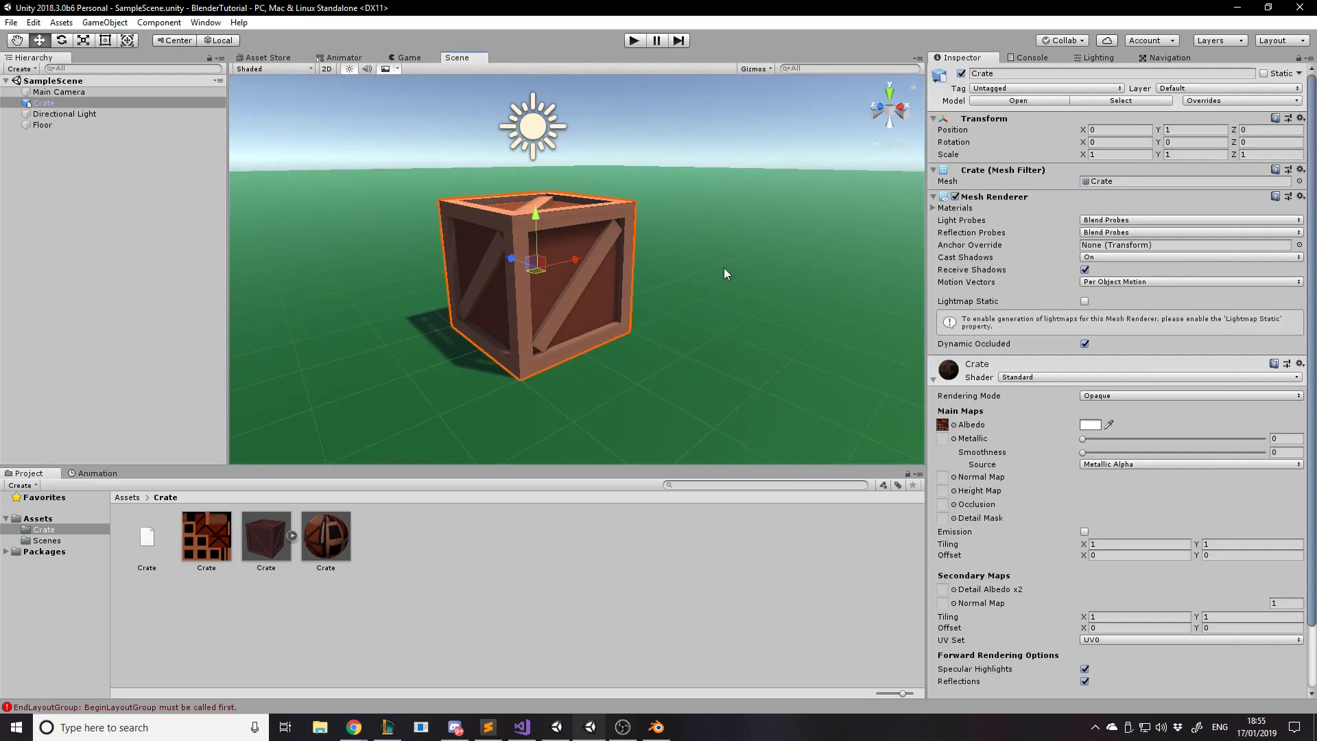
right_drag(691, 273, 570, 223)
scroll(1132, 463, down, 3)
click(935, 300)
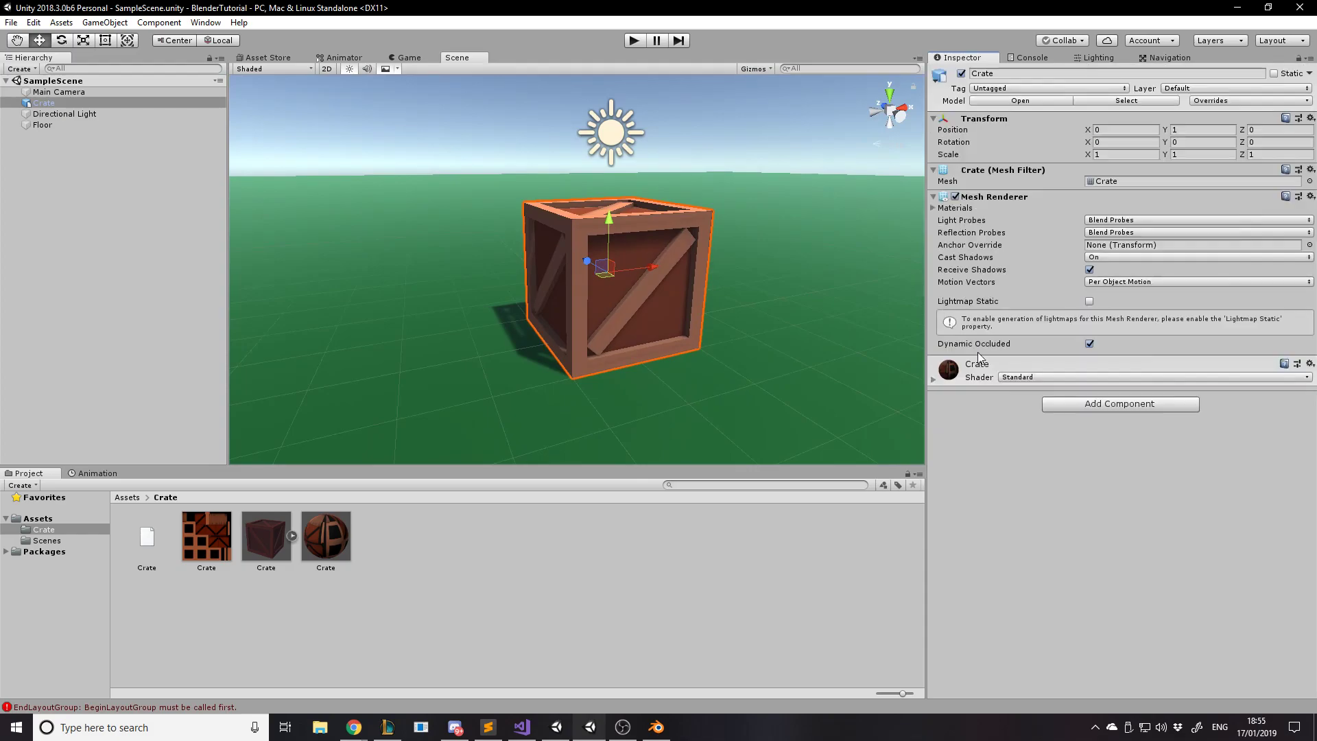
click(1074, 400)
text(rigidbody)
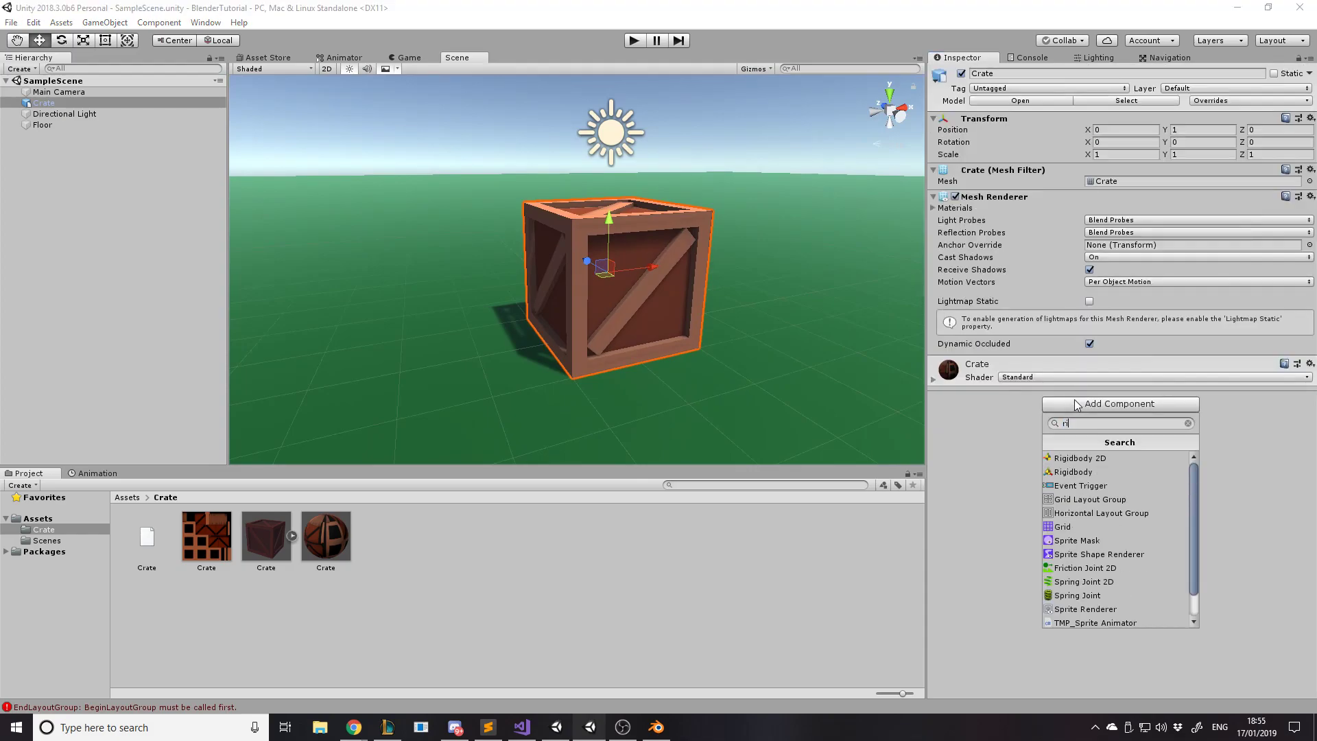
key(Return)
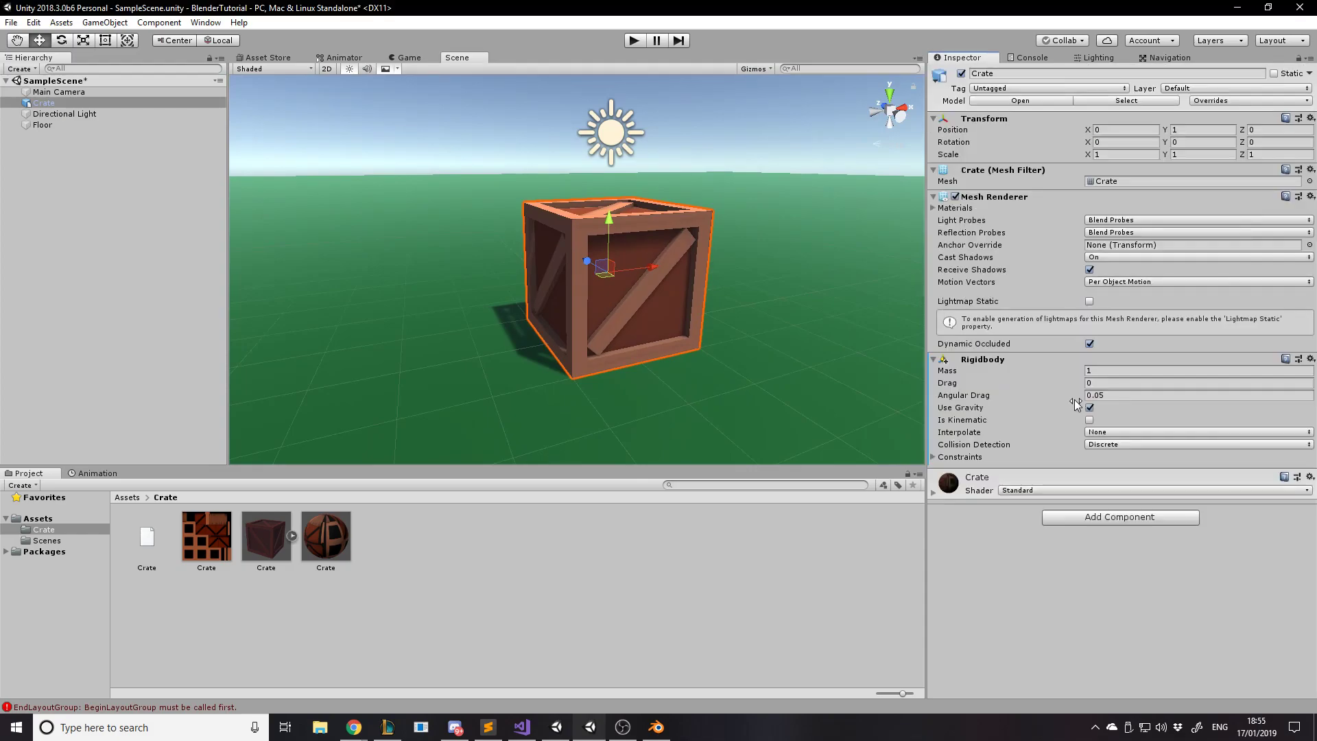
Add a Box Collider component to the crate.
click(1114, 519)
text(cp)
key(BackSpace)
text(oll)
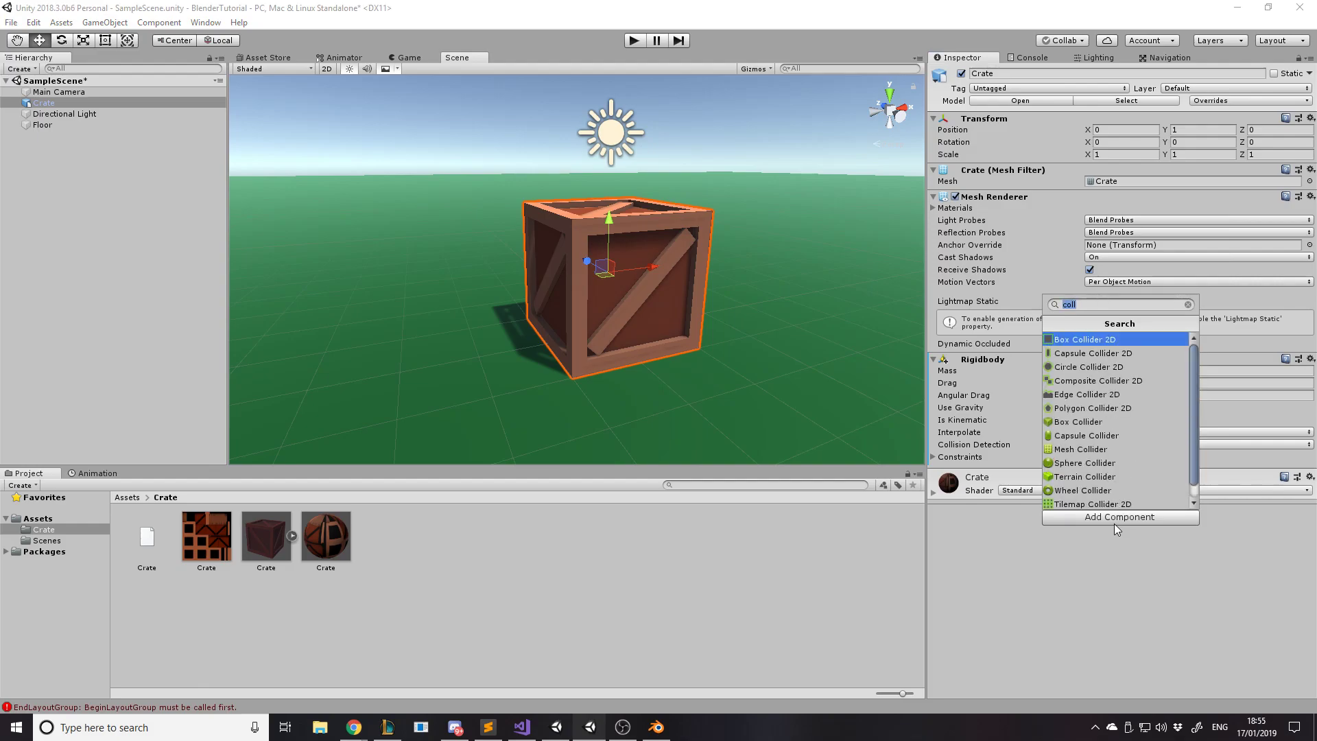
click(1093, 423)
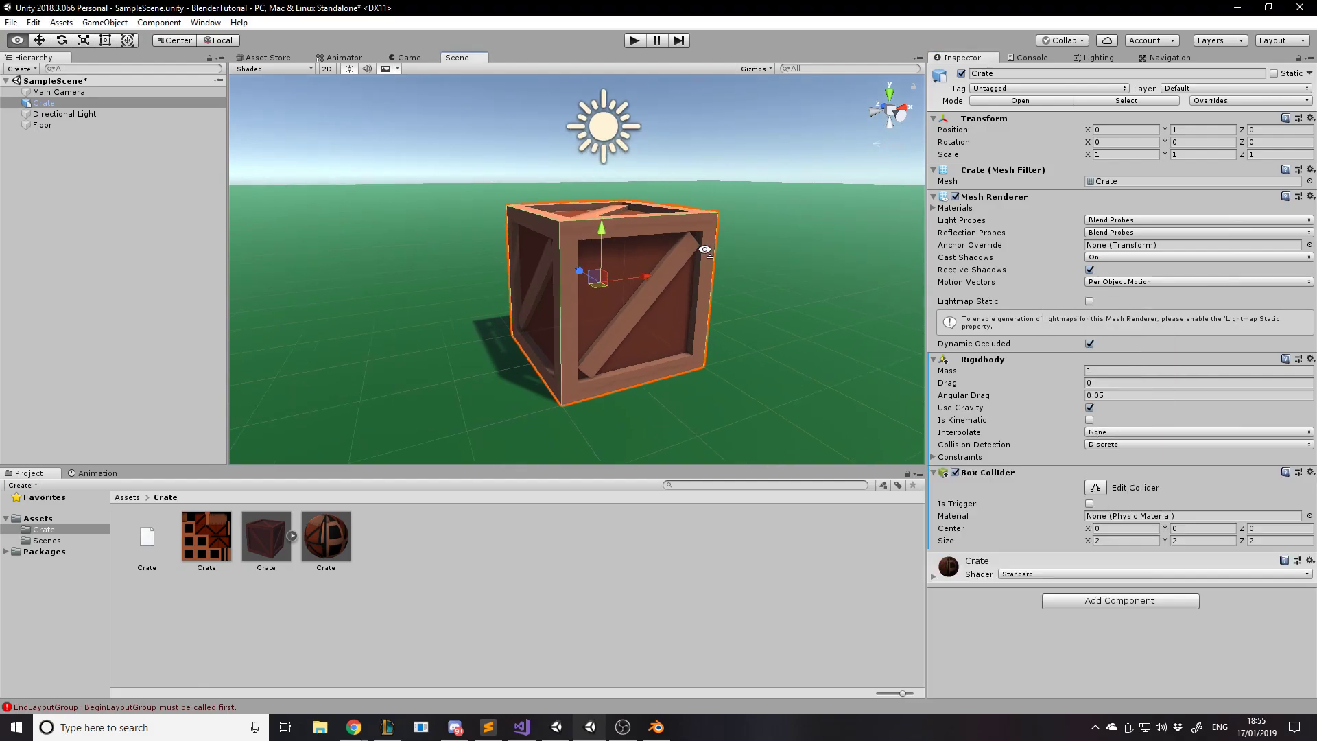
Raise the crate above the floor to a Y position of about 3.24 and tilt it about -19 degrees around Z.
drag(604, 224, 626, 139)
key(e)
drag(556, 113, 582, 78)
right_drag(648, 180, 500, 163)
key(d)
alt+drag(499, 163, 494, 165)
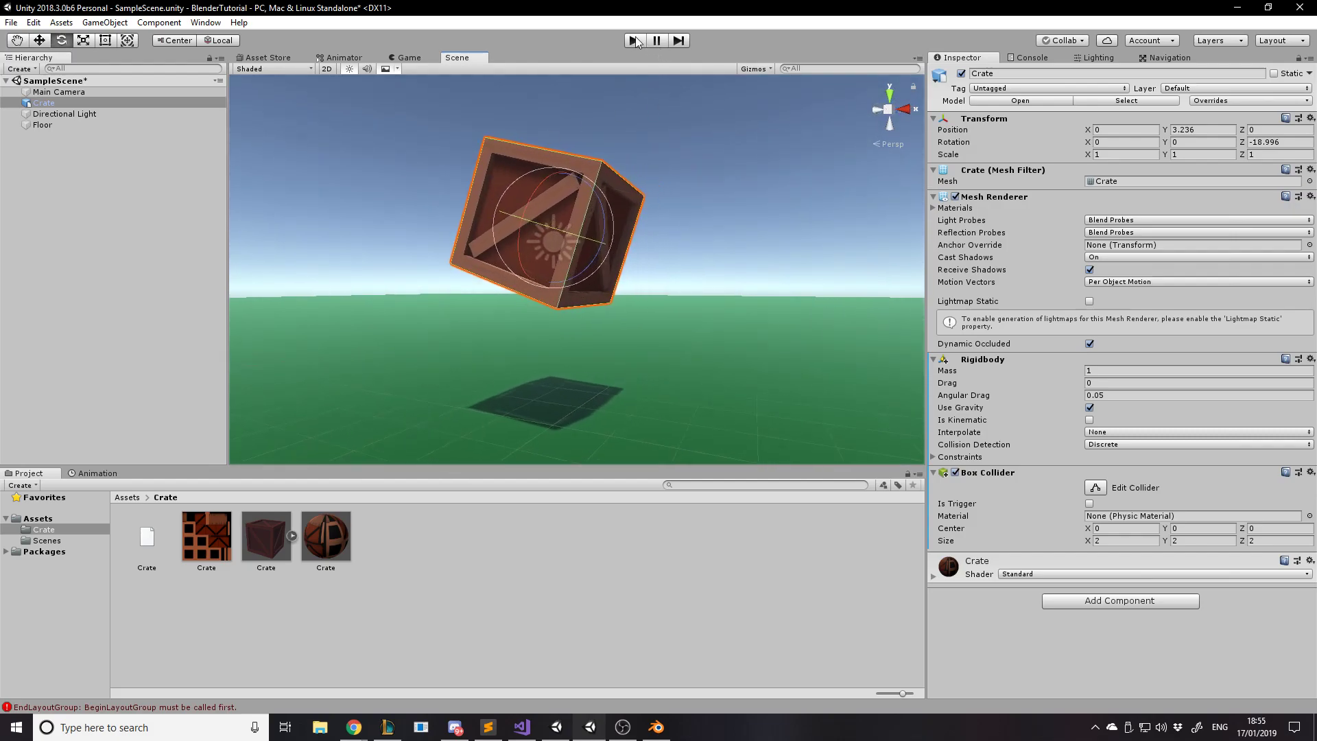
Run the scene to test the crate's fall, and lift the crate in the Scene view to drop it again.
click(634, 40)
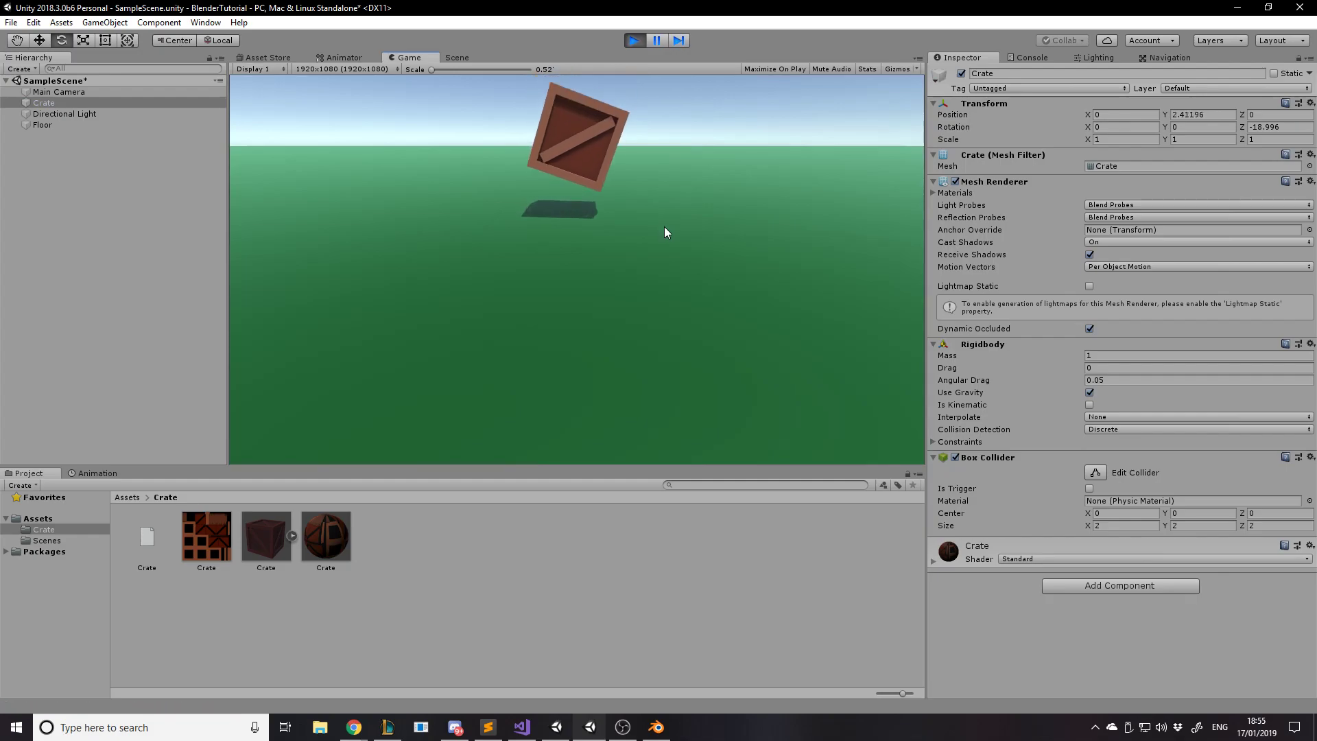
click(457, 57)
scroll(612, 306, up, 5)
drag(606, 215, 644, 337)
key(w)
drag(574, 211, 582, 153)
click(595, 269)
drag(591, 304, 590, 166)
Rotate the crate in the running scene to test its physics further.
key(e)
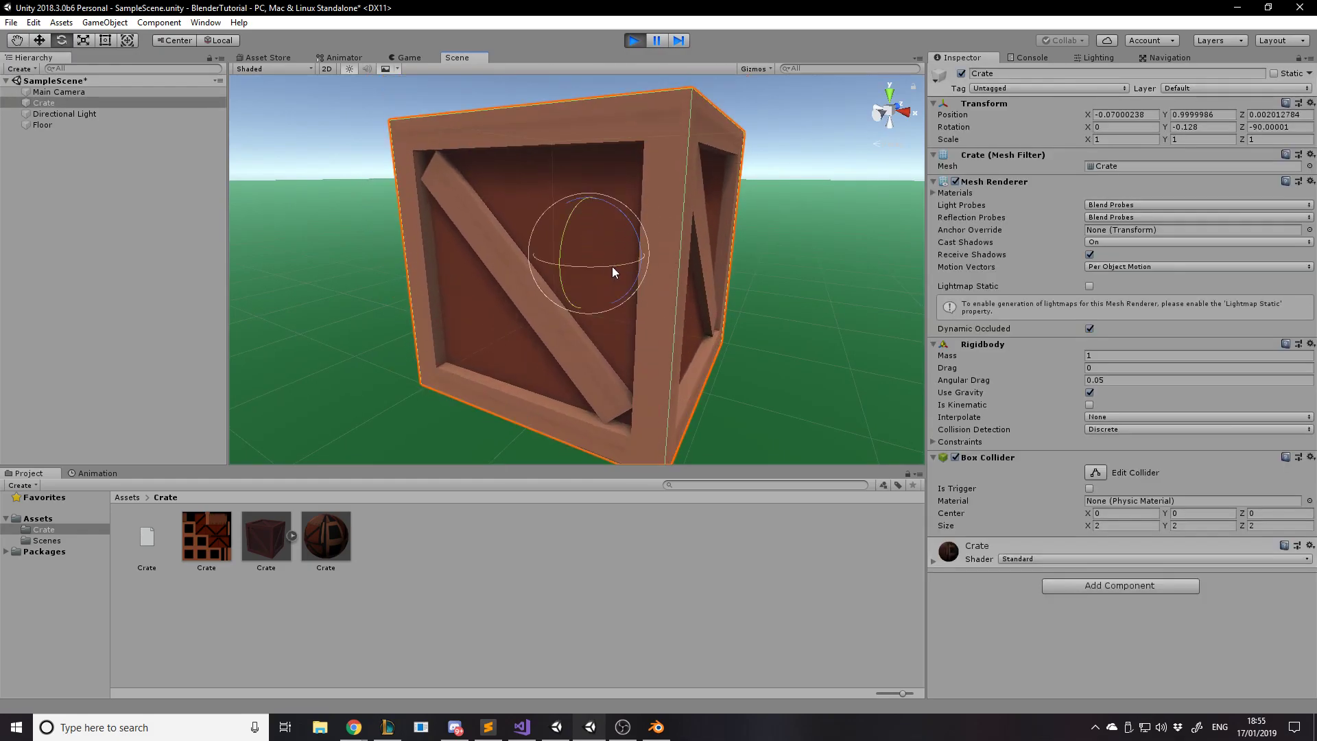
drag(638, 262, 622, 130)
drag(596, 266, 841, 288)
Deselect the crate, check the Blender texture briefly and examine the crate up close in the running Unity scene.
scroll(856, 272, down, 8)
scroll(842, 288, up, 7)
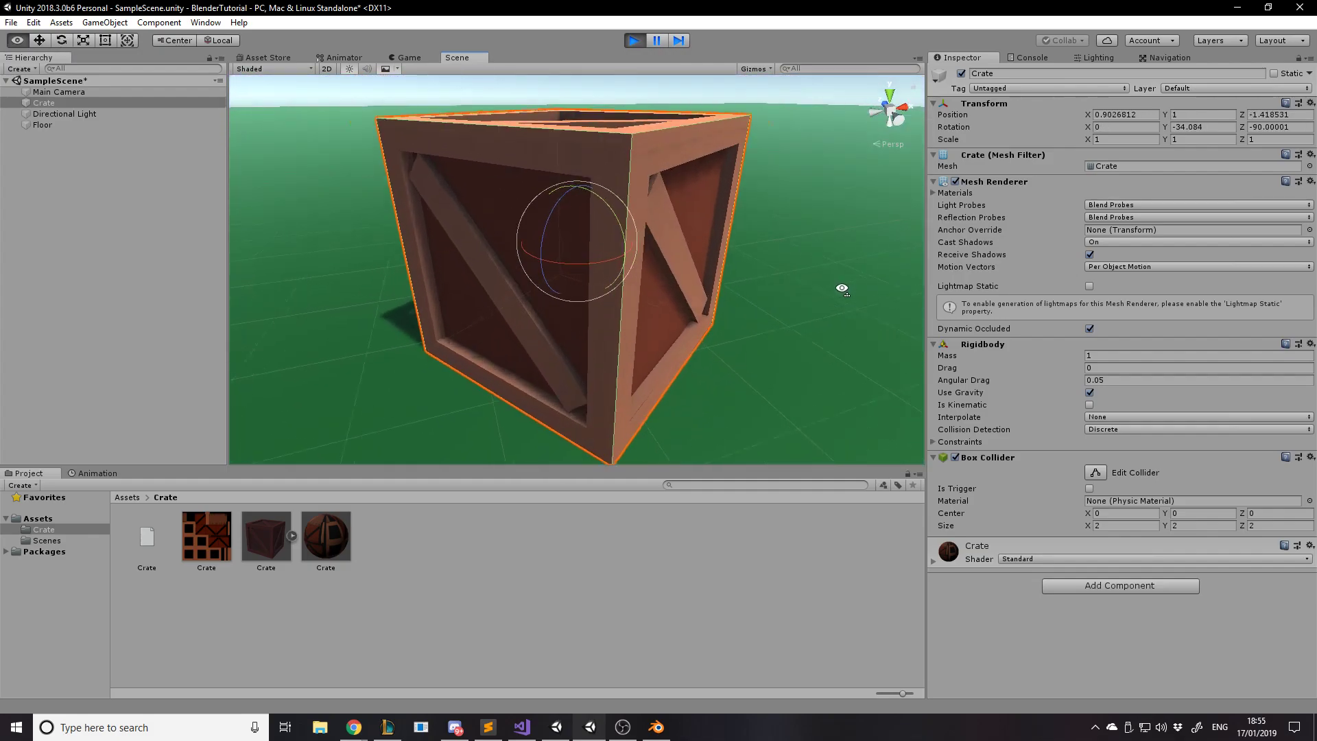
right_drag(845, 294, 731, 166)
click(826, 158)
scroll(800, 192, down, 3)
click(656, 726)
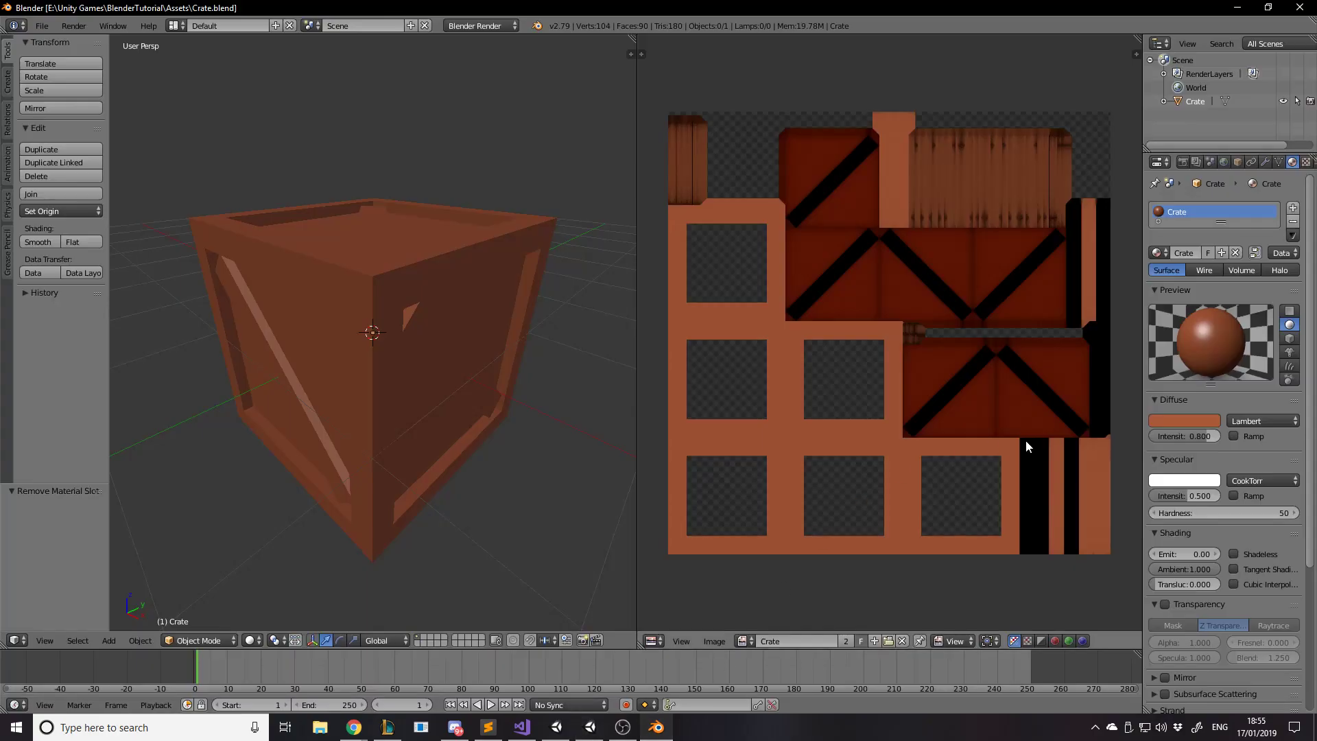
click(656, 726)
right_drag(742, 299, 663, 322)
key(w)
key(w)
key(s)
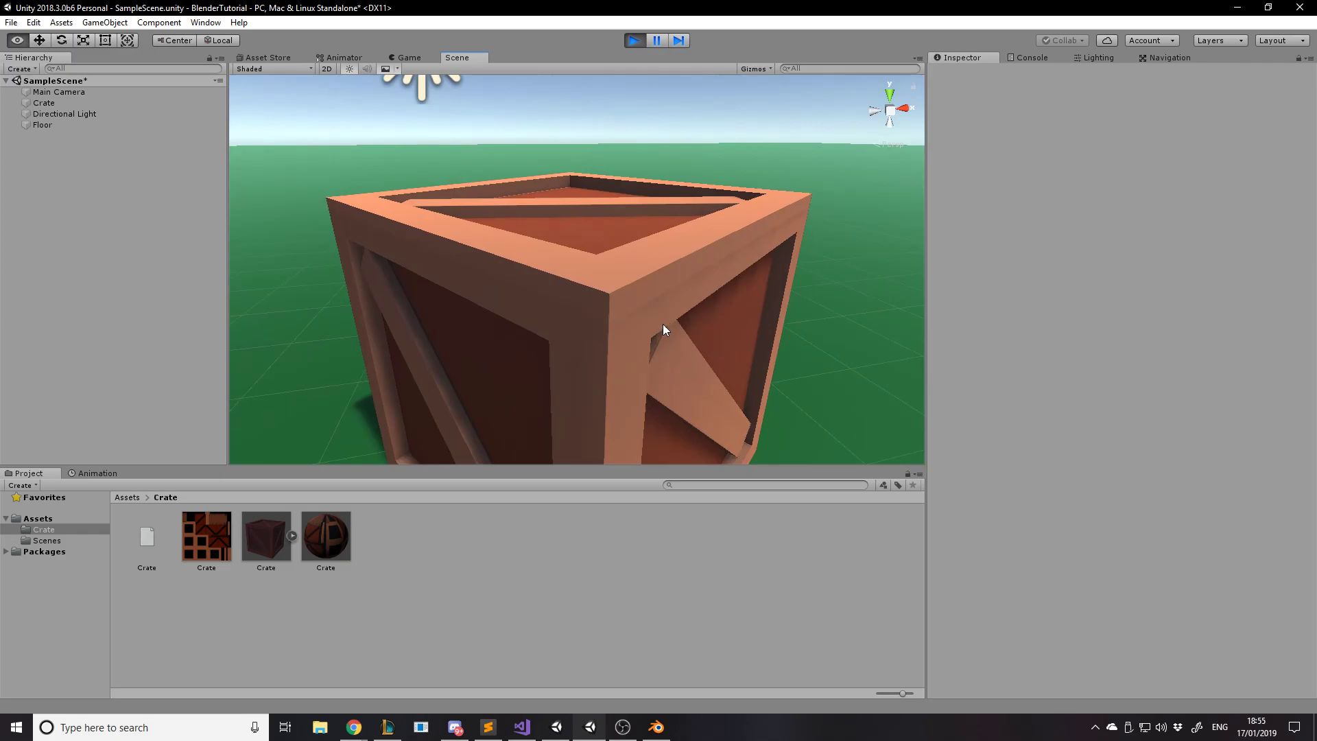
Stop the running scene and view the Model import settings of the Crate model in the Crate folder.
click(250, 553)
click(632, 41)
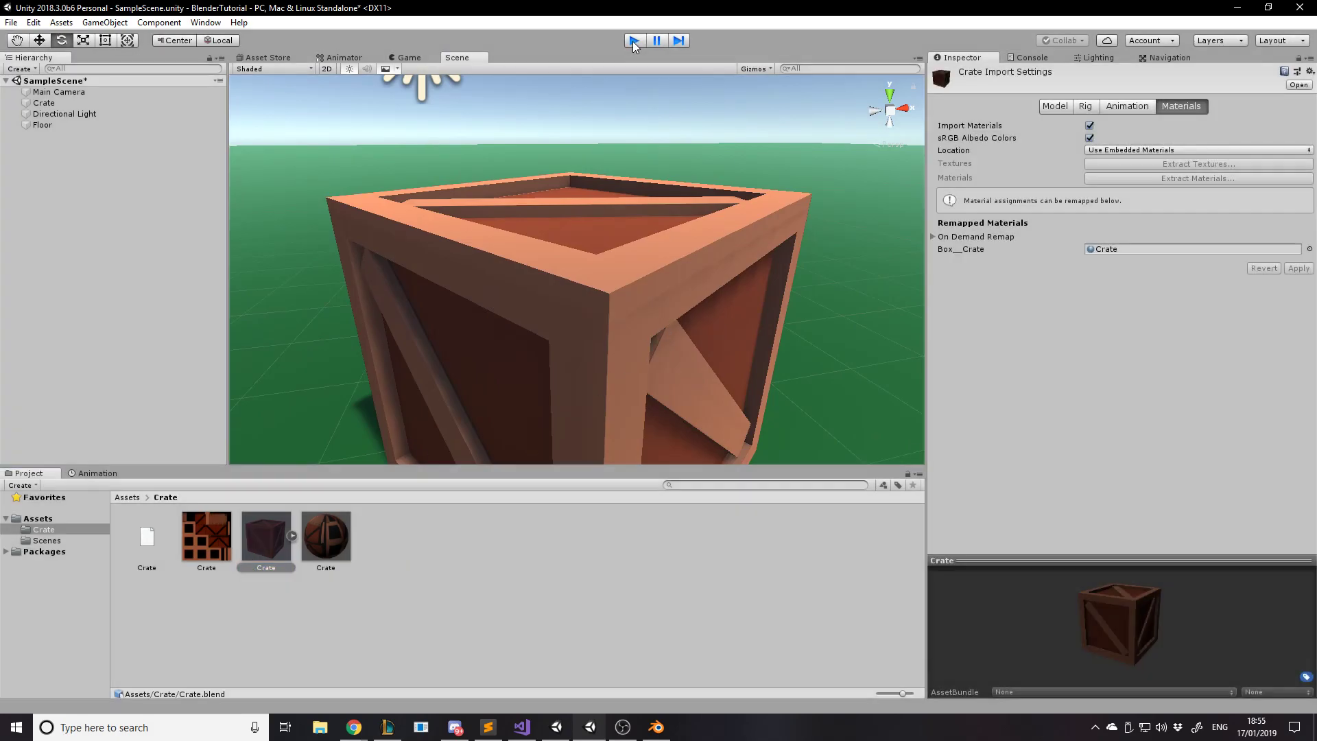
key(w)
right_drag(607, 195, 1171, 216)
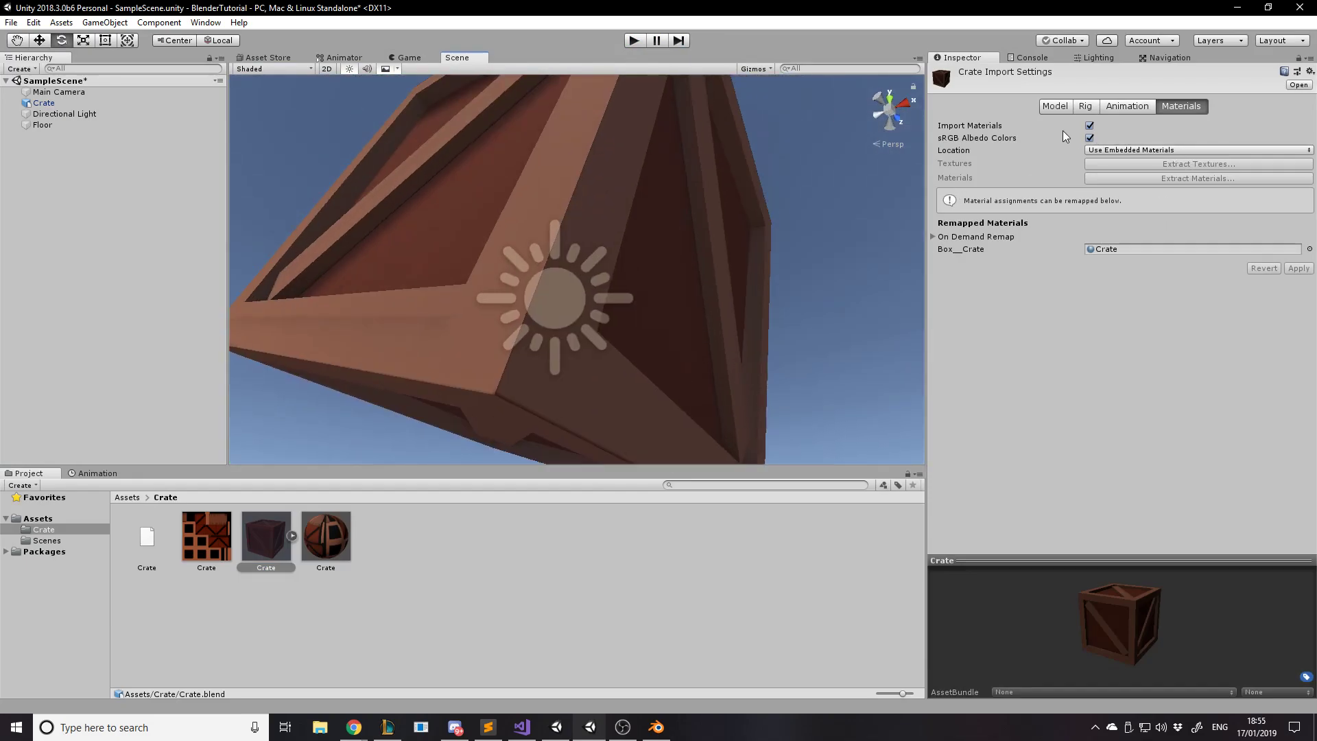
click(1048, 107)
key(a)
right_drag(542, 297, 970, 334)
alt+drag(970, 333, 538, 304)
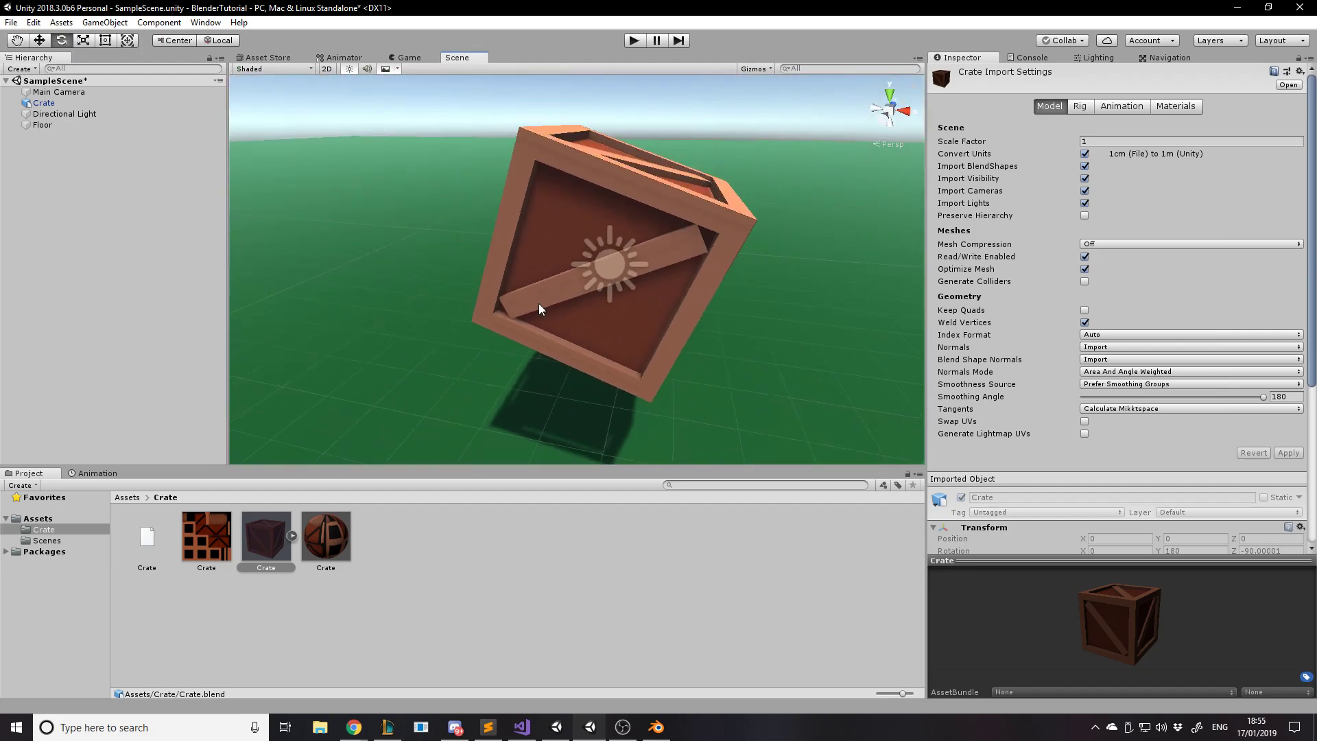
Select the crate in the scene and set its Y position to 0 and its Z rotation to 0.
click(640, 300)
click(1181, 130)
text(0)
click(1281, 143)
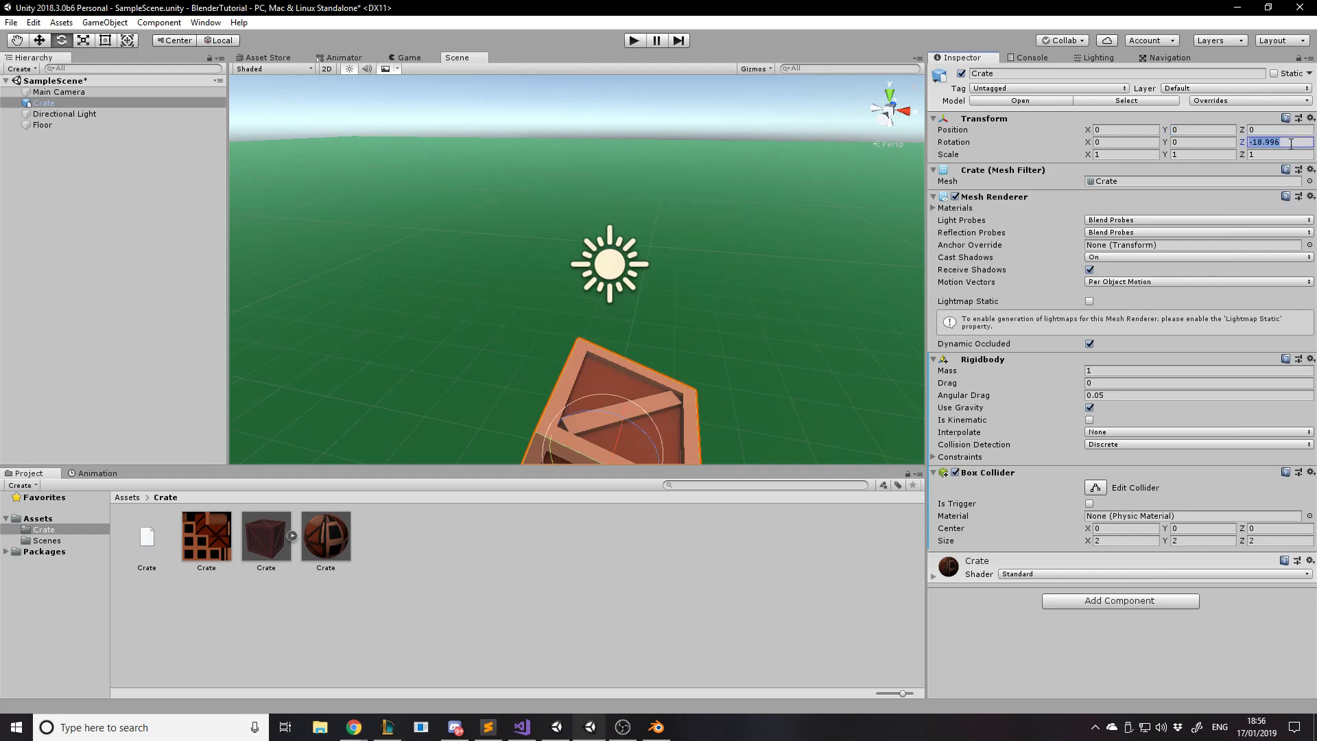
text(0)
Lift the crate out of the floor and set its Y position to 1.
right_drag(821, 310, 866, 323)
key(w)
key(f)
key(w)
drag(578, 223, 624, 139)
right_drag(623, 139, 667, 142)
click(1191, 129)
text(1)
key(Return)
Deselect the crate and examine it from several sides on the floor.
click(701, 152)
right_drag(701, 152, 396, 335)
key(w)
key(s)
click(513, 293)
key(w)
right_drag(513, 292, 477, 293)
click(770, 184)
right_drag(577, 201, 1228, 315)
key(a)
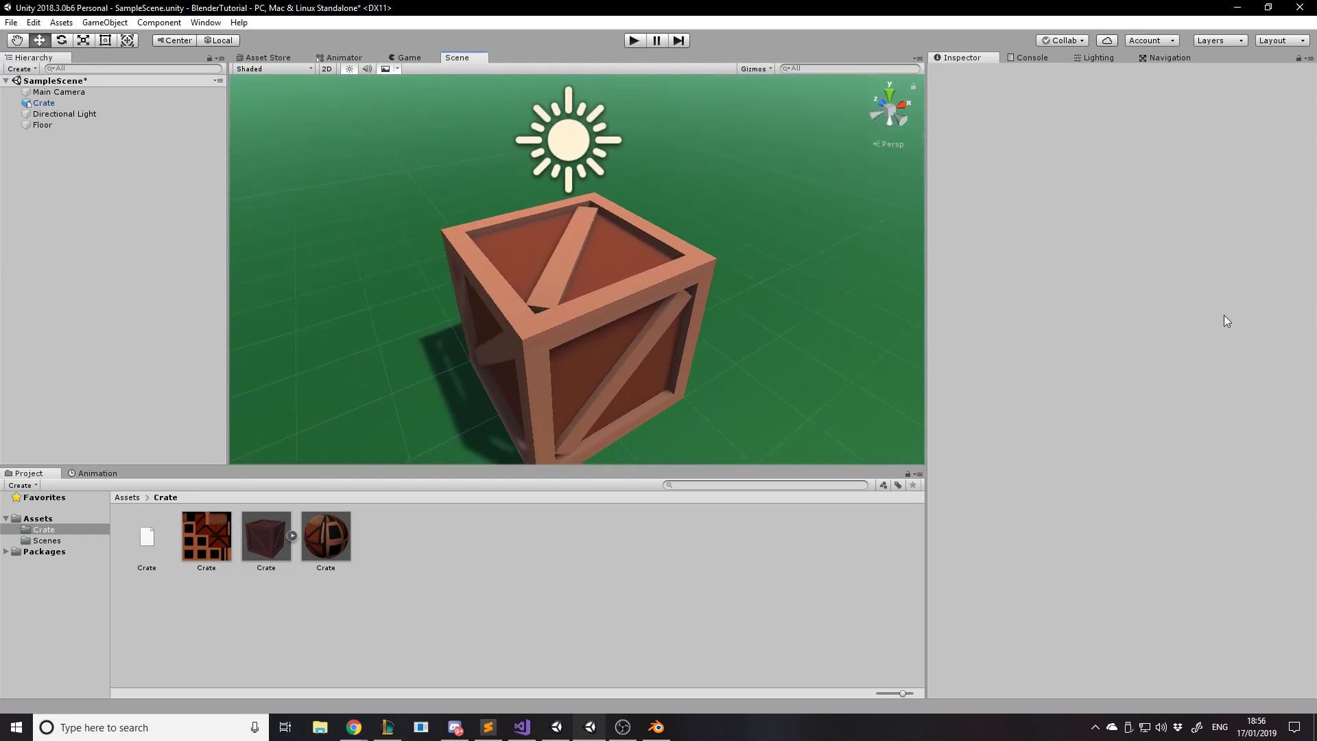
Save the scene and return to the Assets folder.
key(ctrl+s)
right_drag(710, 246, 866, 269)
key(a)
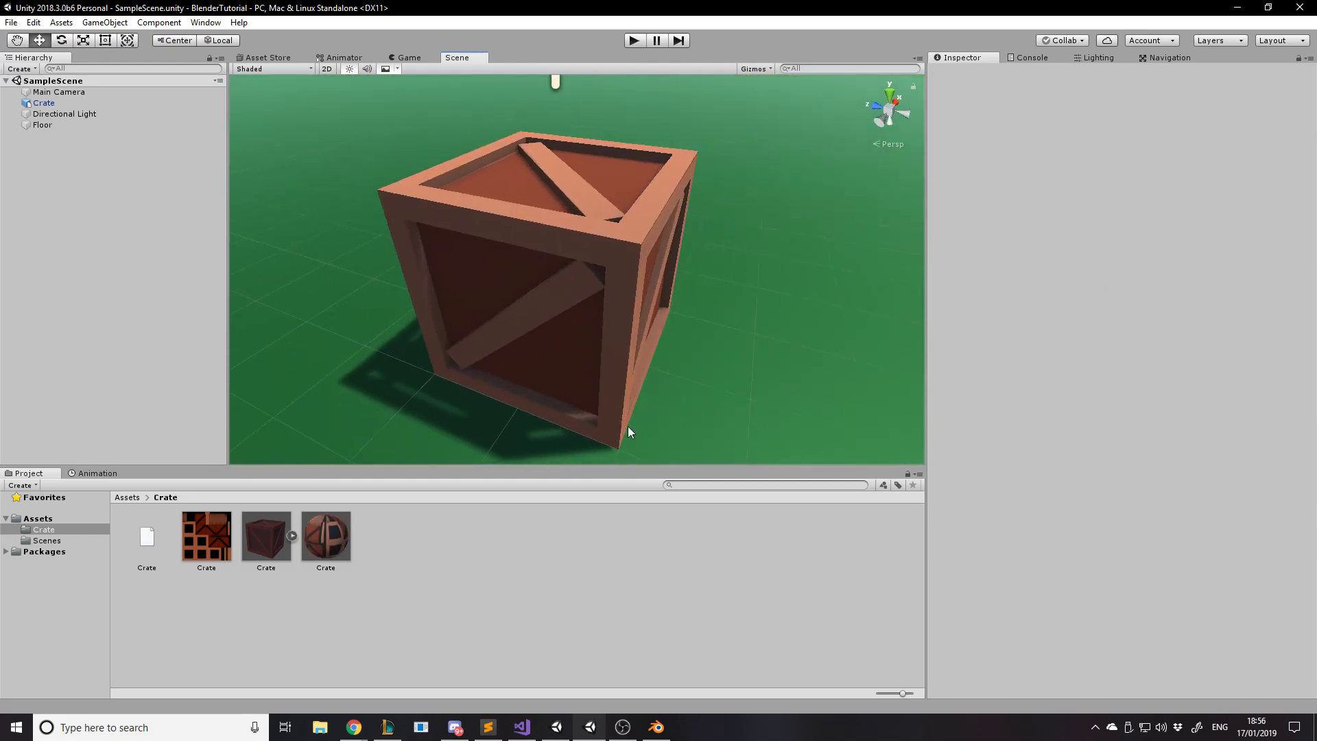
click(134, 499)
right_drag(640, 388, 301, 363)
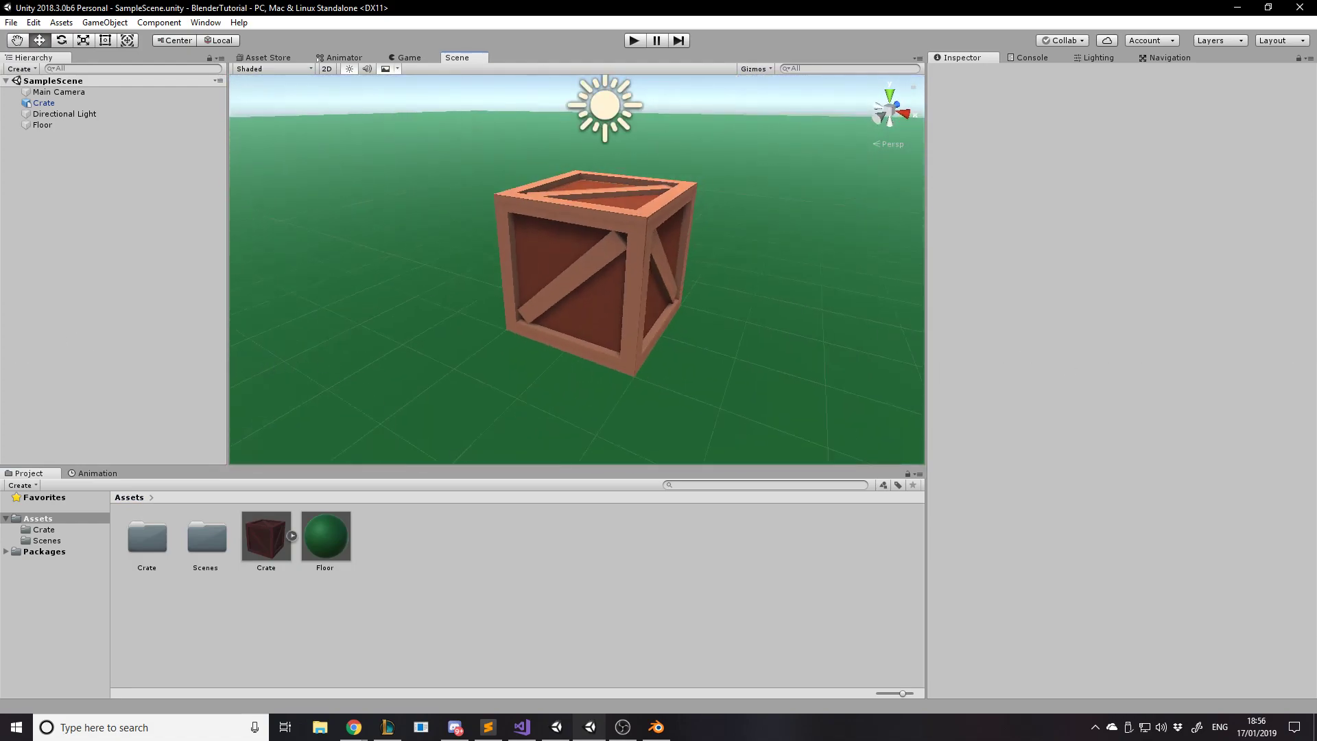